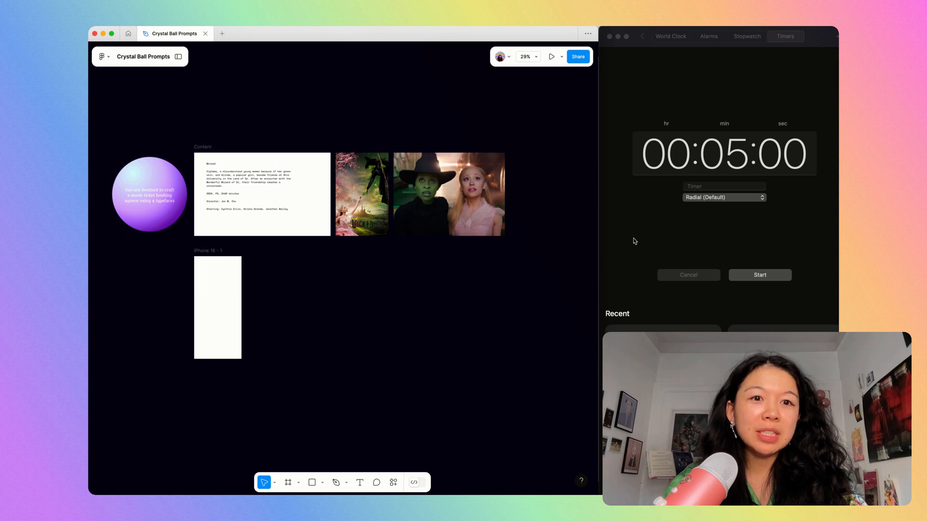
# Start the five-minute countdown in the Clock app and return to the Figma canvas.
pyautogui.click(634, 241)
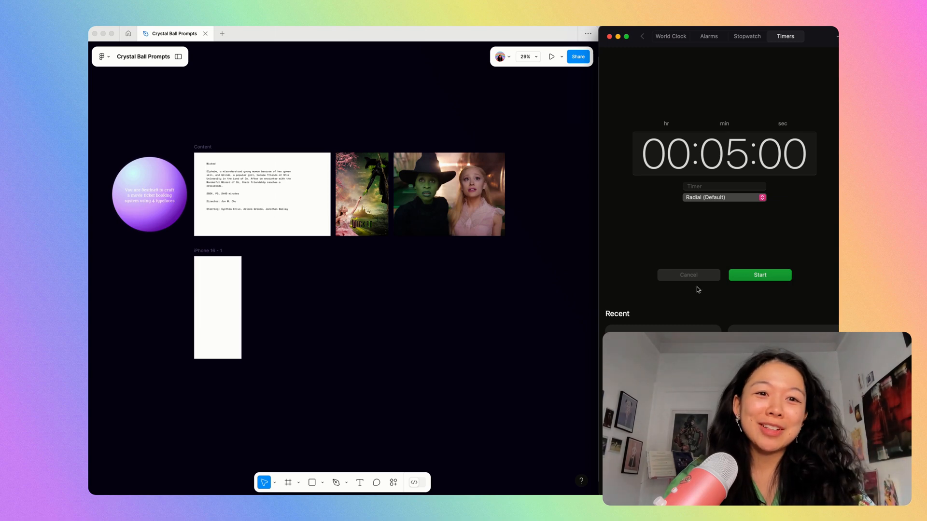
pyautogui.click(768, 275)
pyautogui.click(296, 288)
# Copy the landscape Wicked movie still onto the iPhone frame and scale the copy down.
pyautogui.scroll(5, 296, 289)
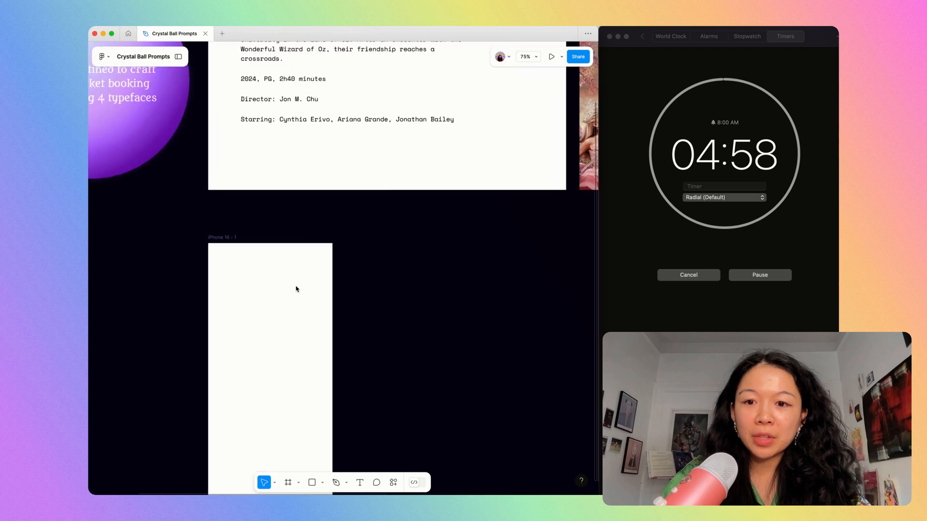
pyautogui.scroll(-6, 240, 242)
pyautogui.click(440, 191)
pyautogui.moveTo(440, 191); pyautogui.dragTo(205, 320)
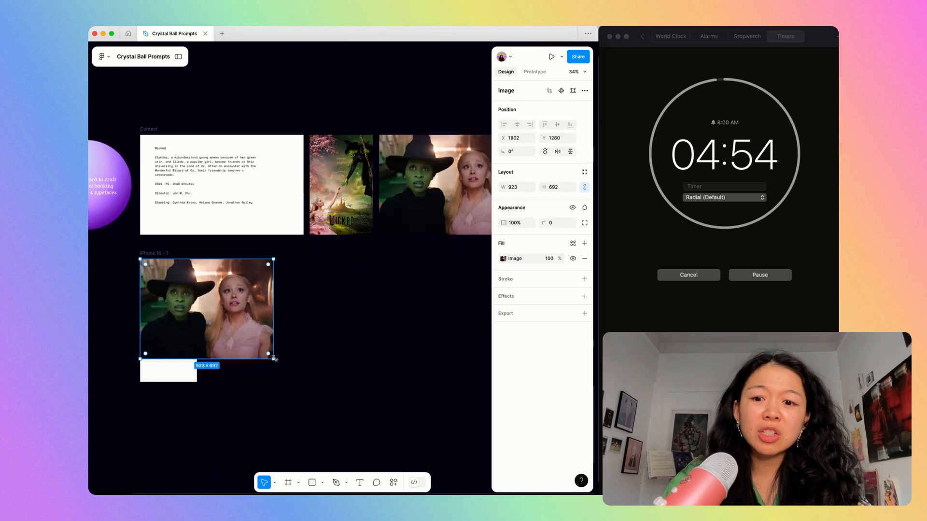
pyautogui.moveTo(274, 358); pyautogui.dragTo(211, 312)
pyautogui.scroll(6, 198, 314)
pyautogui.hscroll(-2, 199, 314)
# Cut the scaled movie still and paste it inside the iPhone frame, placing it against the frame's upper edge.
pyautogui.press('Delete')
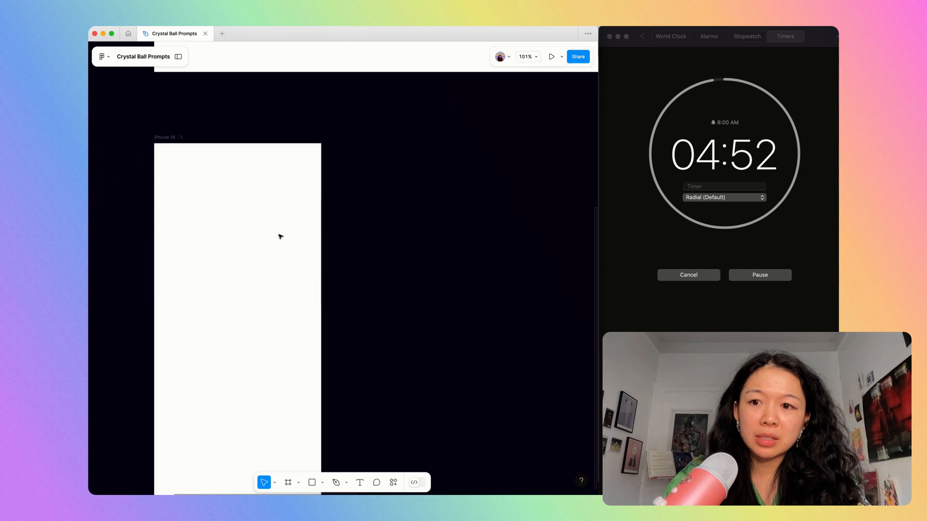
pyautogui.click(289, 244)
pyautogui.press('super+v')
pyautogui.moveTo(312, 264); pyautogui.dragTo(291, 197)
pyautogui.click(298, 388)
# Narrow the movie still to the iPhone frame's edge, to about 392 × 364.
pyautogui.scroll(-3, 298, 388)
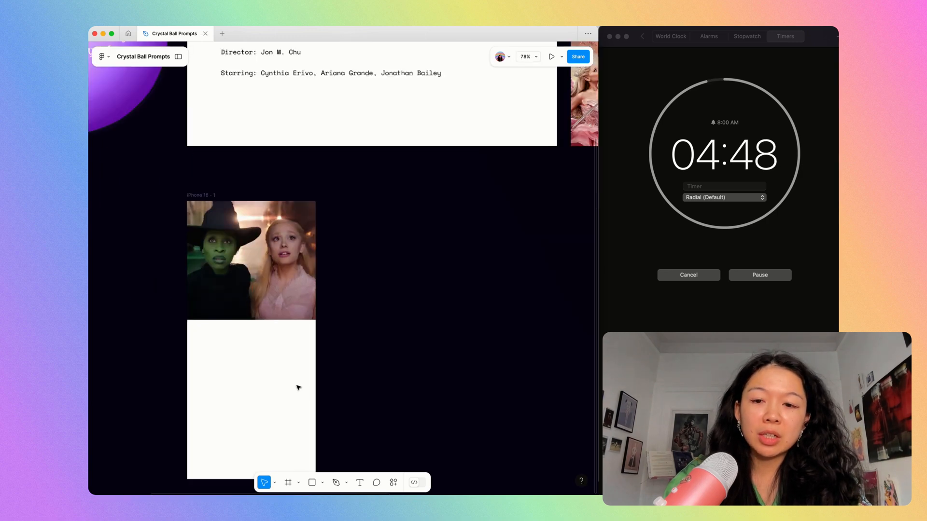
pyautogui.click(327, 288)
pyautogui.moveTo(330, 284); pyautogui.dragTo(315, 284)
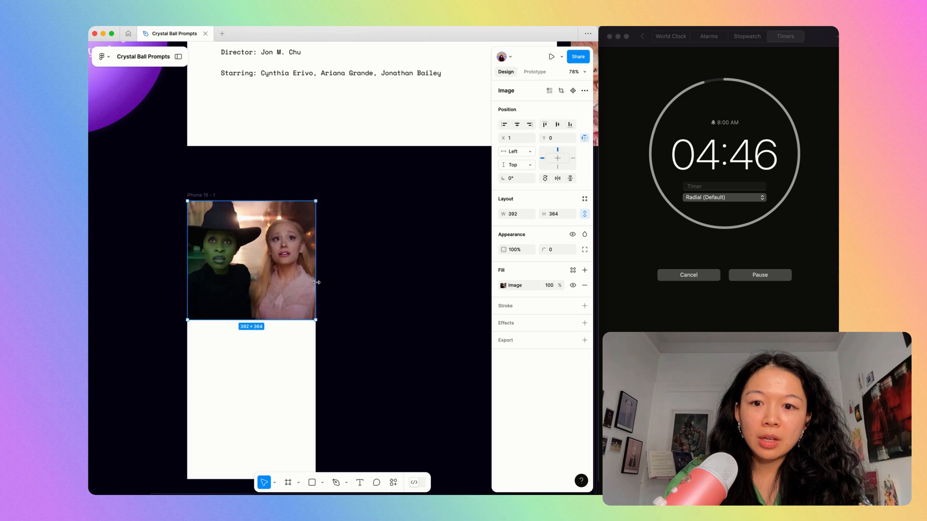
# Release the five text layers in the Content frame from their auto-layout block.
pyautogui.scroll(-5, 315, 182)
pyautogui.click(315, 182)
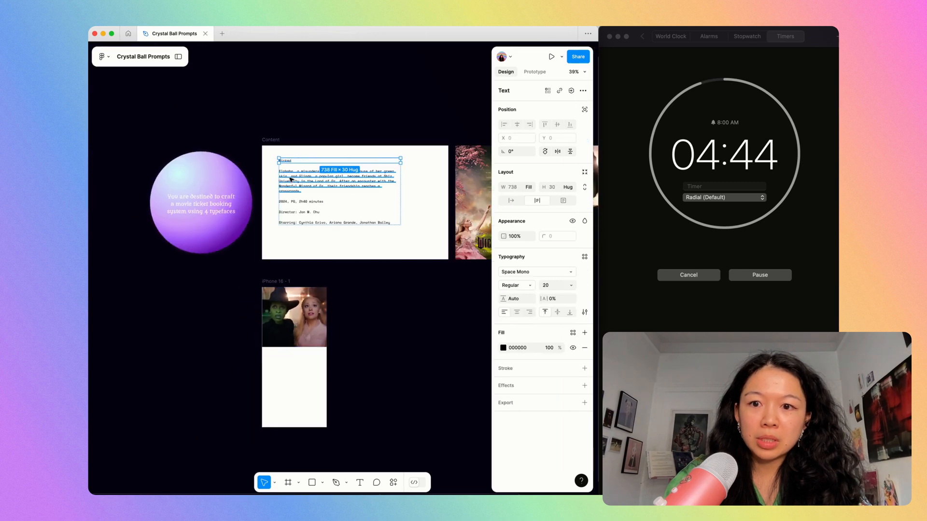
pyautogui.scroll(3, 270, 382)
pyautogui.press('Return')
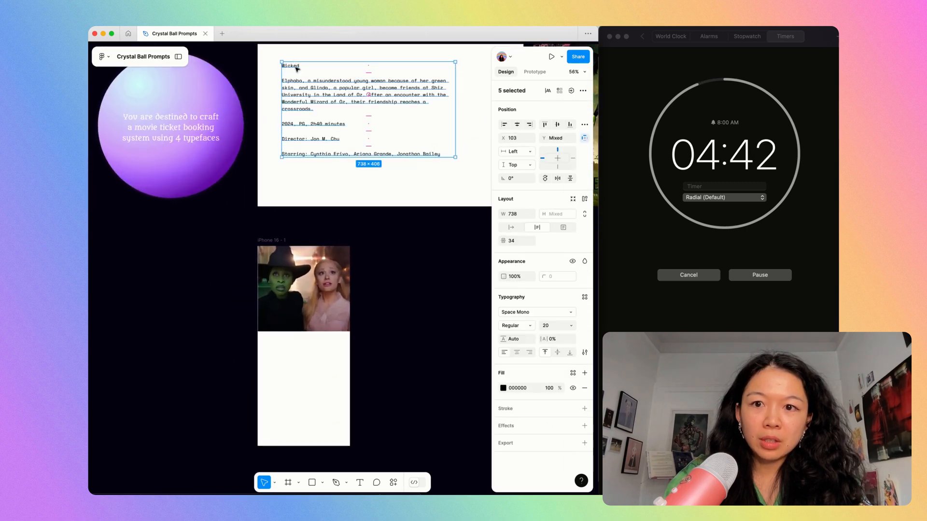
# Set the Wicked title text layer to auto-width sizing.
pyautogui.click(511, 230)
pyautogui.hotkey('ctrl', 'z')
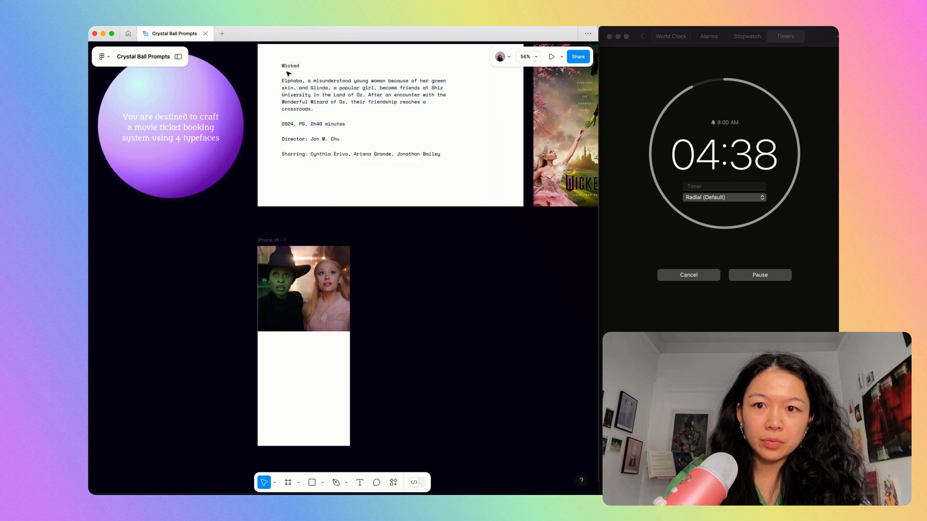
pyautogui.doubleClick(287, 67)
pyautogui.click(512, 228)
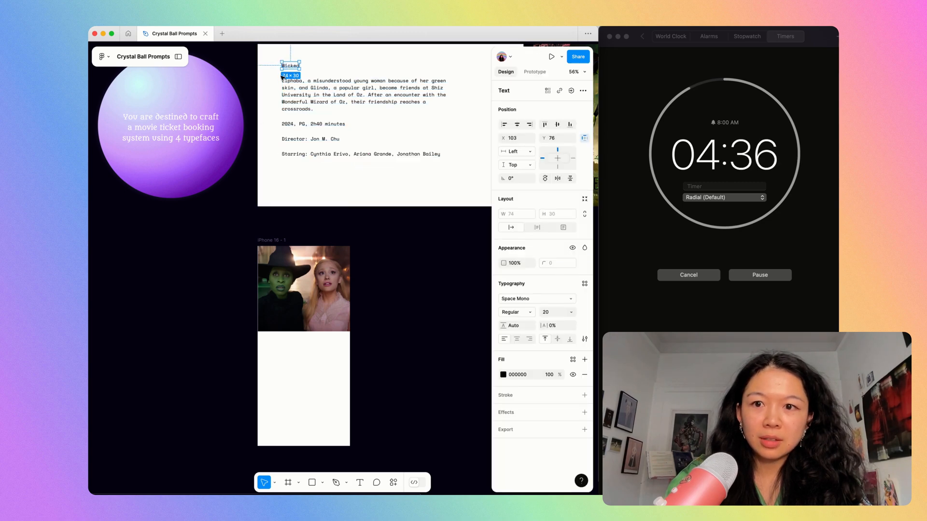
# Move the Wicked title into the iPhone frame beneath the movie still, at about X 31, Y 386.
pyautogui.moveTo(283, 77); pyautogui.dragTo(277, 351)
pyautogui.scroll(5, 278, 351)
pyautogui.click(314, 236)
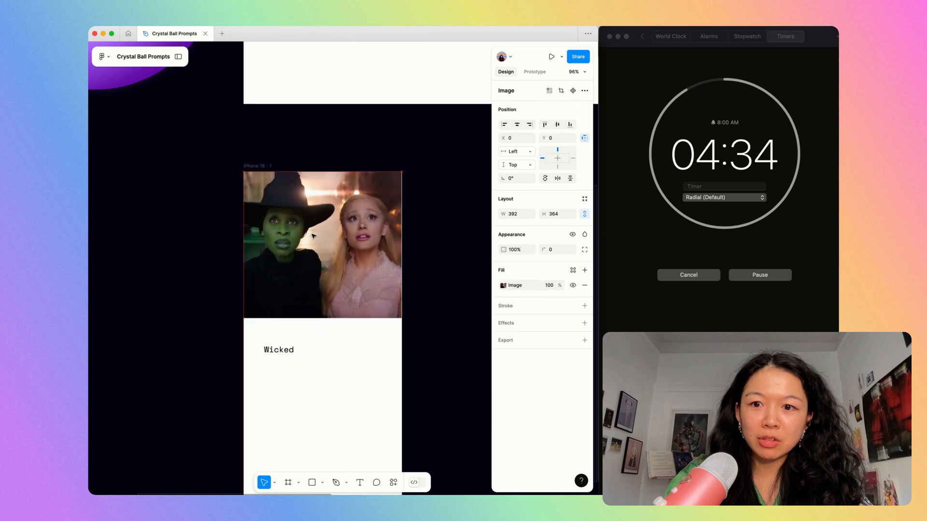
pyautogui.click(286, 352)
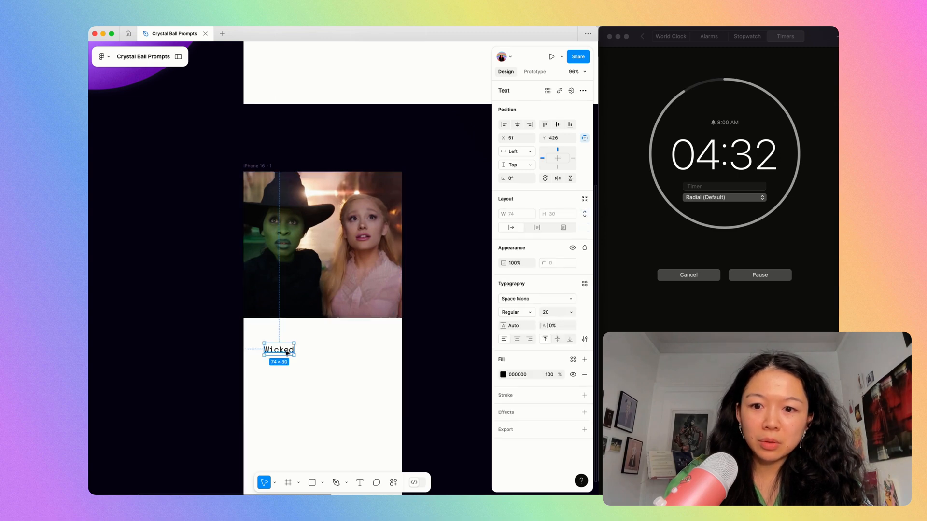
pyautogui.scroll(-2, 314, 283)
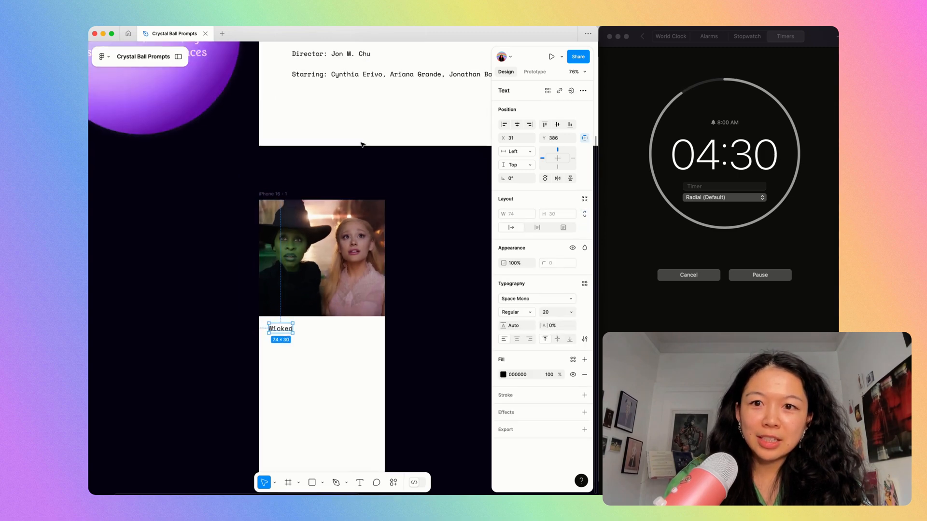
# Move the synopsis paragraph into the iPhone frame directly below the Wicked title.
pyautogui.scroll(-5, 362, 145)
pyautogui.click(361, 64)
pyautogui.moveTo(360, 64); pyautogui.dragTo(346, 278)
pyautogui.scroll(5, 255, 199)
# Group the Wicked title and synopsis in a vertical auto layout with a gap of 8.
pyautogui.keyDown('shift'); pyautogui.click(245, 175); pyautogui.keyUp('shift')
pyautogui.hotkey('shift', 'a')
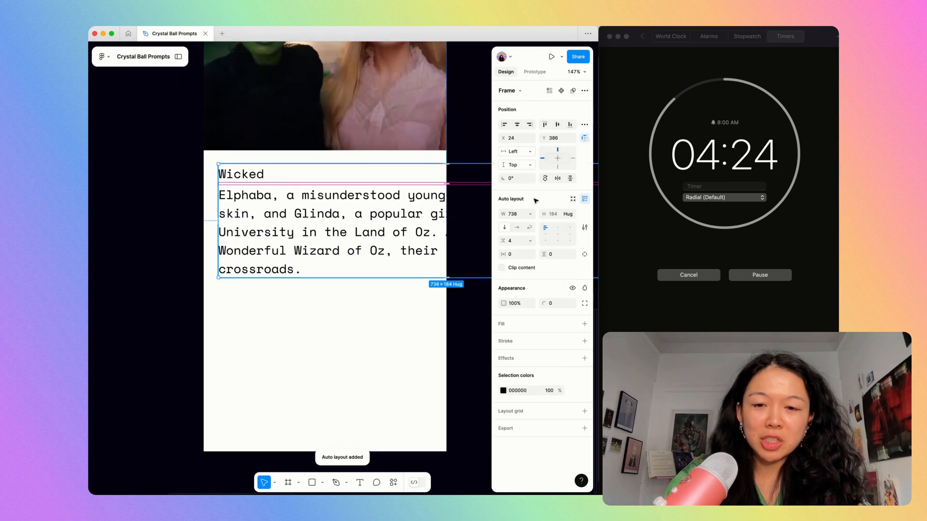
pyautogui.click(519, 244)
pyautogui.press('Return')
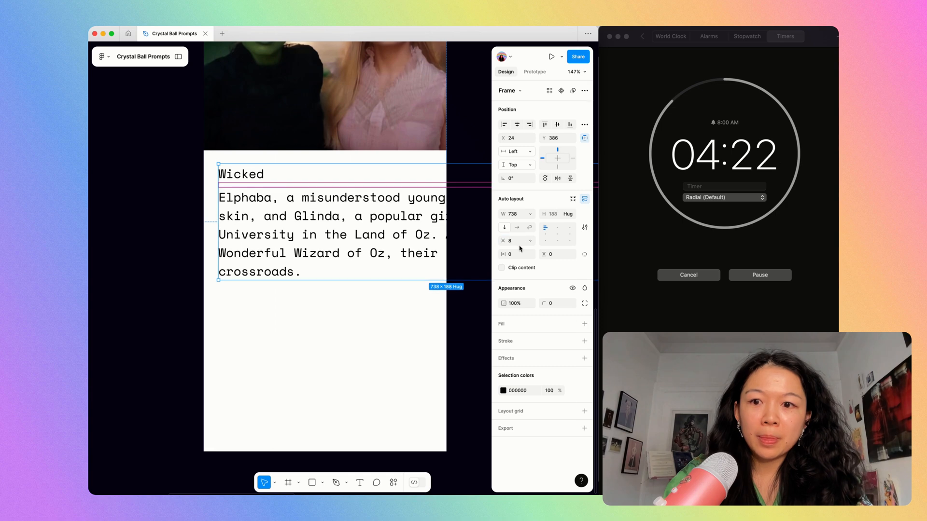
# Narrow the auto-layout text group to about 366 wide and position it within the iPhone frame below the movie still.
pyautogui.scroll(-5, 237, 238)
pyautogui.moveTo(387, 241); pyautogui.dragTo(331, 242)
pyautogui.scroll(4, 331, 239)
pyautogui.hscroll(-3, 331, 240)
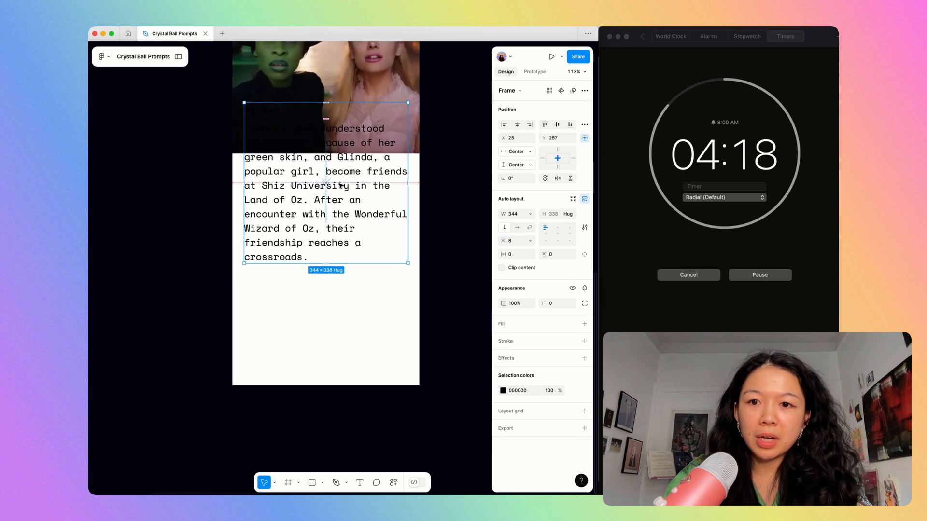
pyautogui.moveTo(341, 179); pyautogui.dragTo(339, 239)
pyautogui.press('alt')
pyautogui.moveTo(406, 192); pyautogui.dragTo(411, 194)
# Change the Wicked title's typeface to Instrument Serif.
pyautogui.press('Return')
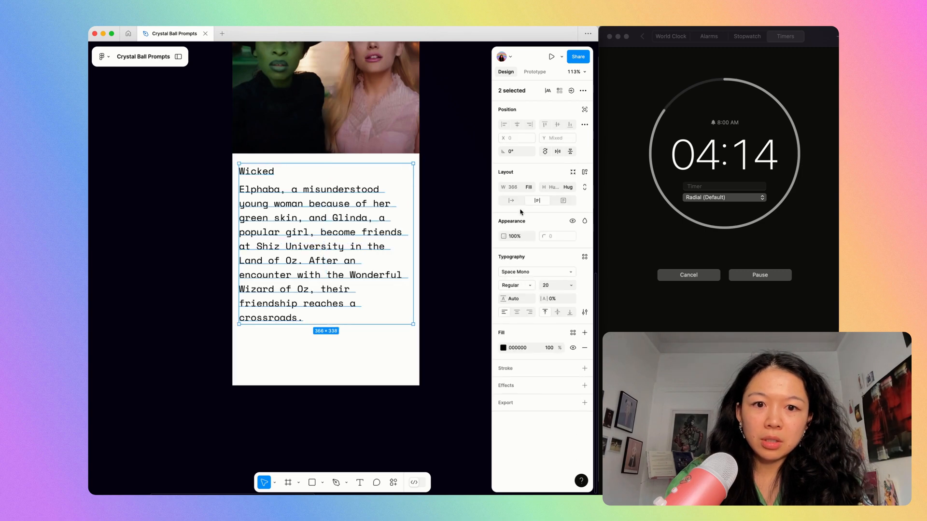
pyautogui.click(256, 171)
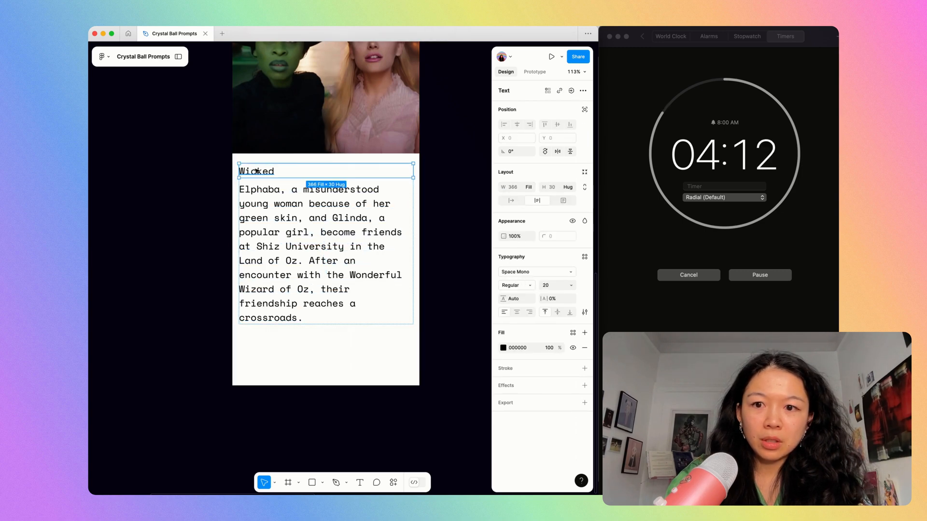
pyautogui.click(522, 272)
pyautogui.write('instrumen')
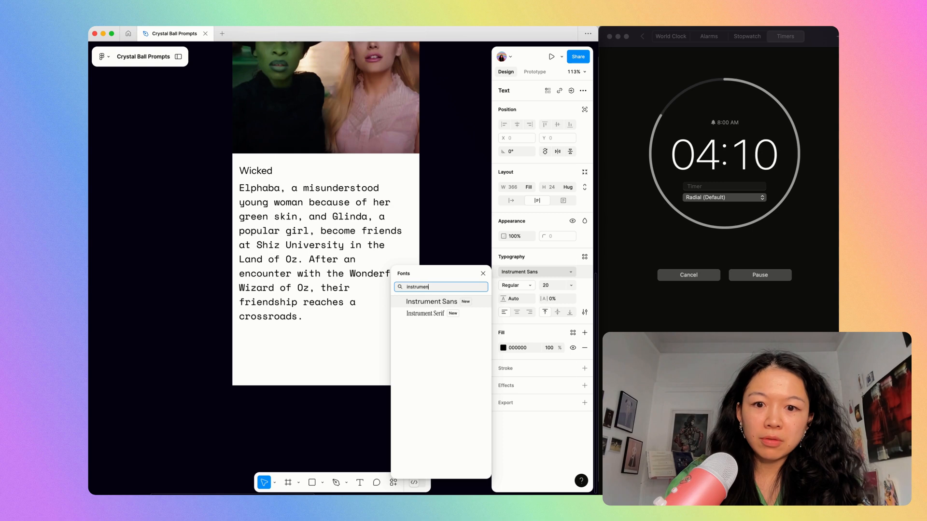
pyautogui.press('Down')
pyautogui.press('Return')
# Set the Wicked title's font size to 60 and shift the text group down to clear the movie still.
pyautogui.write('70')
pyautogui.press('Return')
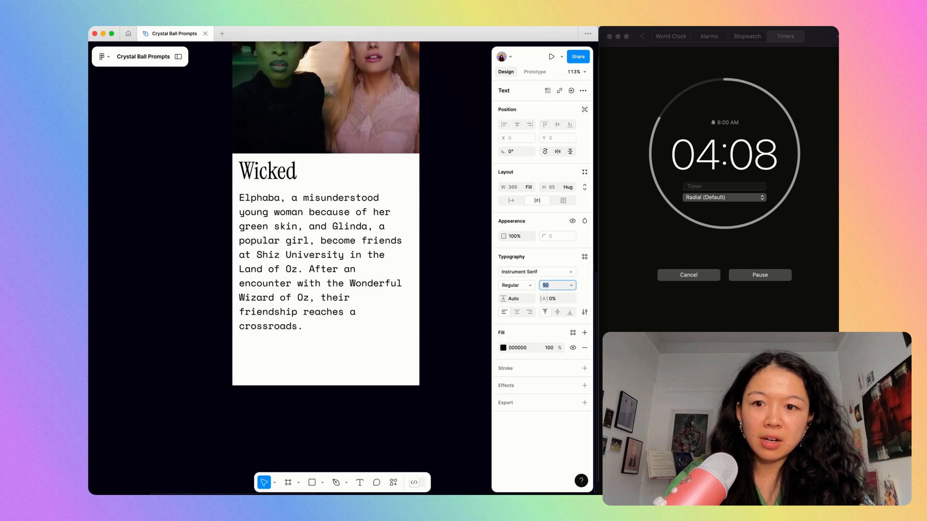
pyautogui.write('32')
pyautogui.press('Return')
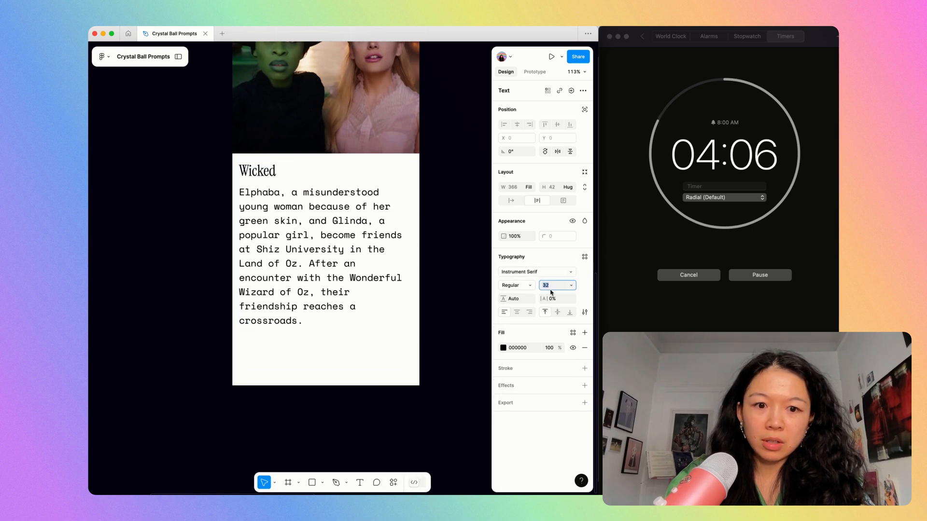
pyautogui.write('48')
pyautogui.press('Return')
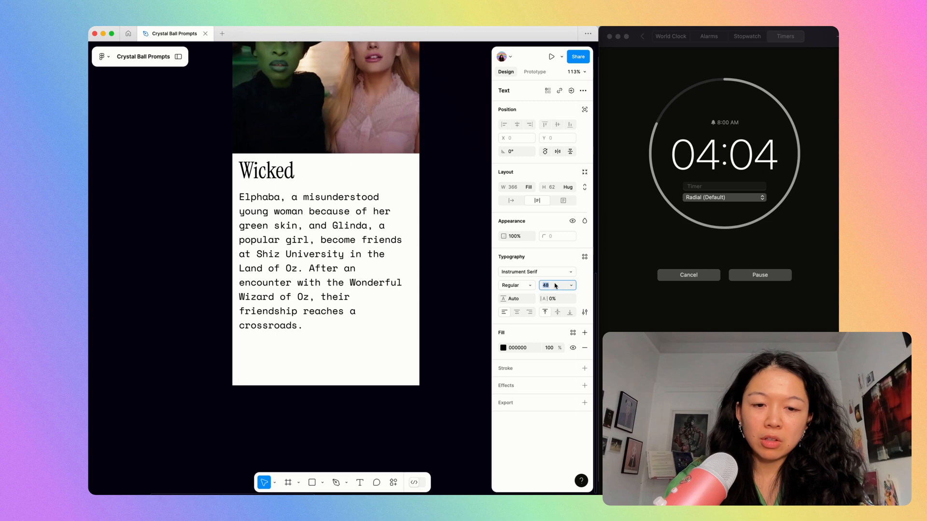
pyautogui.write('60')
pyautogui.press('Return')
pyautogui.click(439, 222)
pyautogui.moveTo(320, 215); pyautogui.dragTo(320, 229)
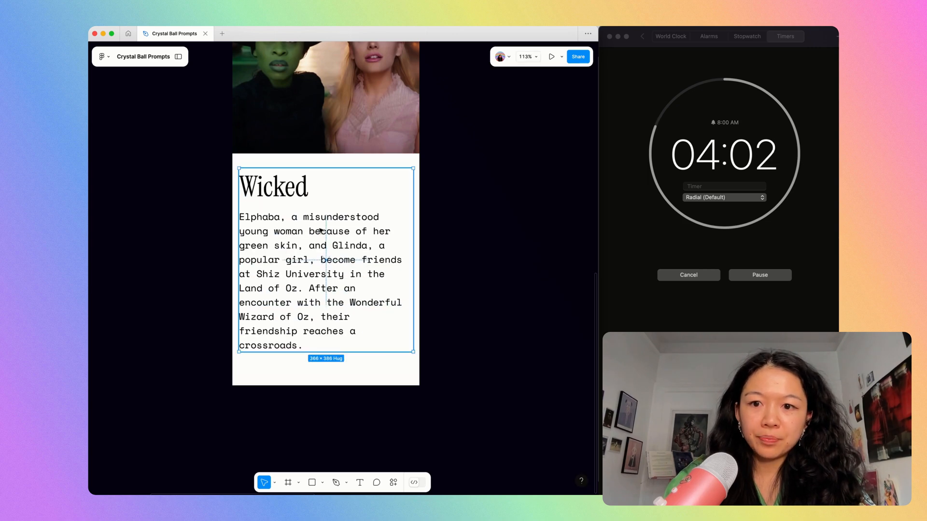
# Change the synopsis paragraph's typeface to Inconsolata.
pyautogui.doubleClick(320, 228)
pyautogui.click(525, 274)
pyautogui.write('incon')
pyautogui.press('Return')
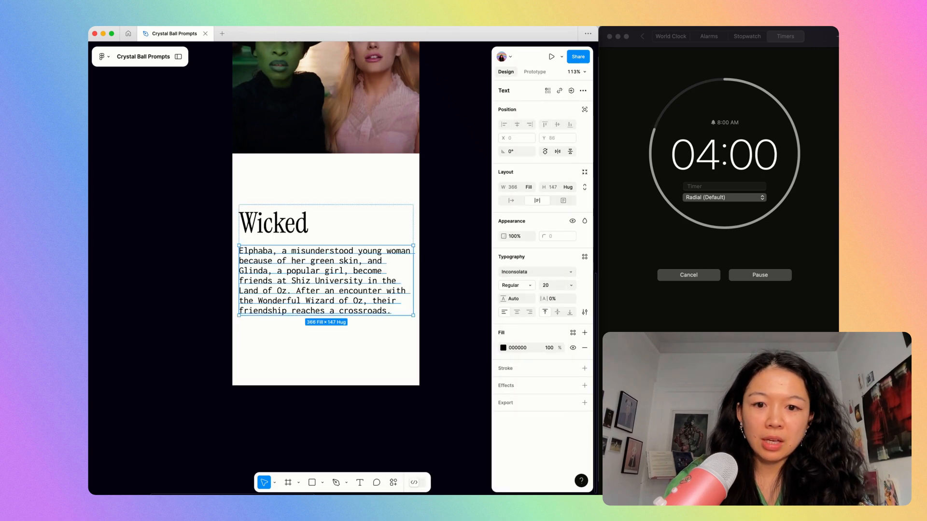
# Set the synopsis paragraph's font size to 17 and its line height to 23.
pyautogui.click(553, 288)
pyautogui.press('Down')
pyautogui.press('Down')
pyautogui.press('Down')
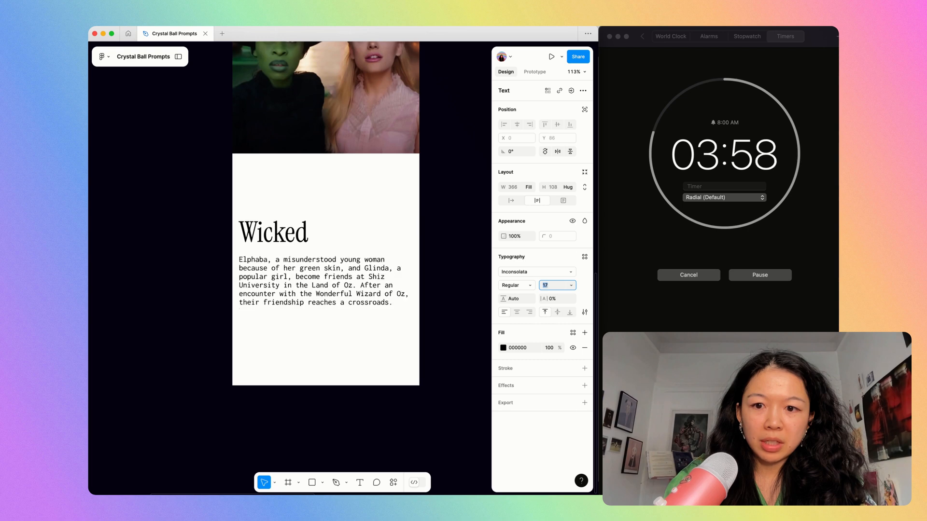
pyautogui.click(510, 299)
pyautogui.press('Up')
pyautogui.press('Up')
pyautogui.press('Up')
pyautogui.press('Up')
pyautogui.press('Up')
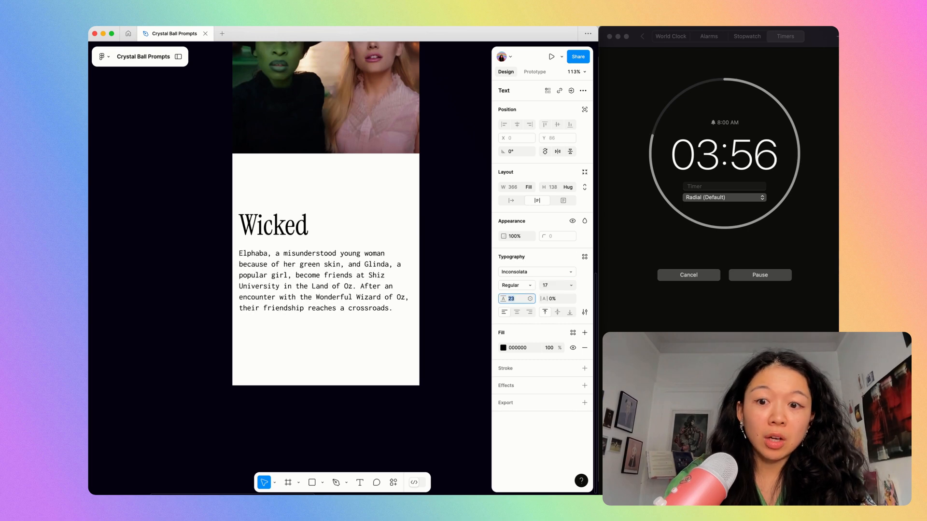
# Move the title and synopsis group up and nudge it to sit just beneath the movie still.
pyautogui.click(440, 283)
pyautogui.moveTo(337, 266); pyautogui.dragTo(338, 227)
pyautogui.scroll(2, 339, 224)
pyautogui.hscroll(-2, 339, 224)
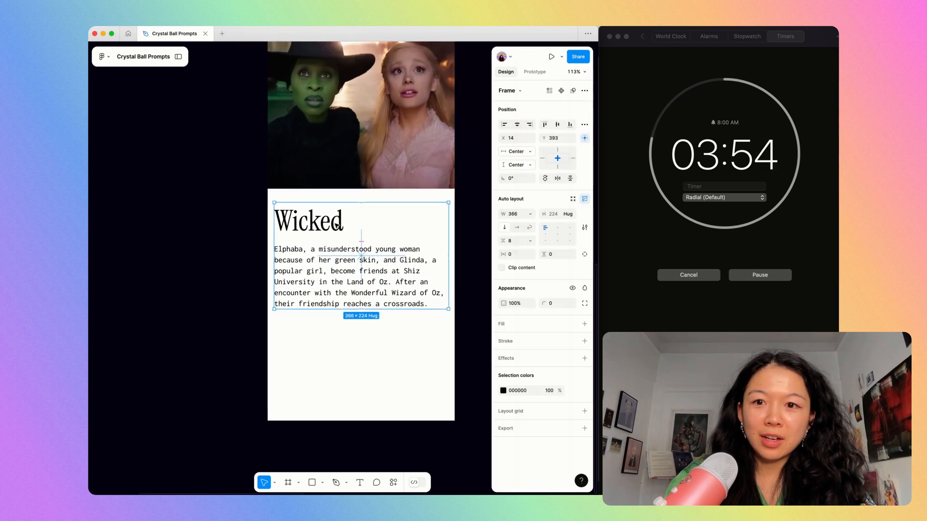
pyautogui.hotkey('shift', 'Up')
pyautogui.press('Up')
pyautogui.press('Up')
pyautogui.press('Up')
pyautogui.press('Up')
pyautogui.press('Up')
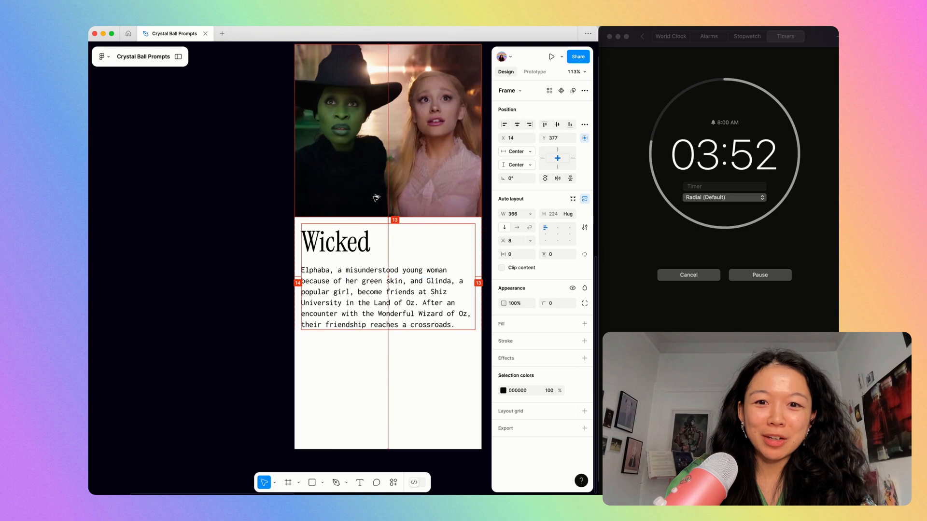
pyautogui.press('Down')
pyautogui.press('Down')
pyautogui.click(358, 221)
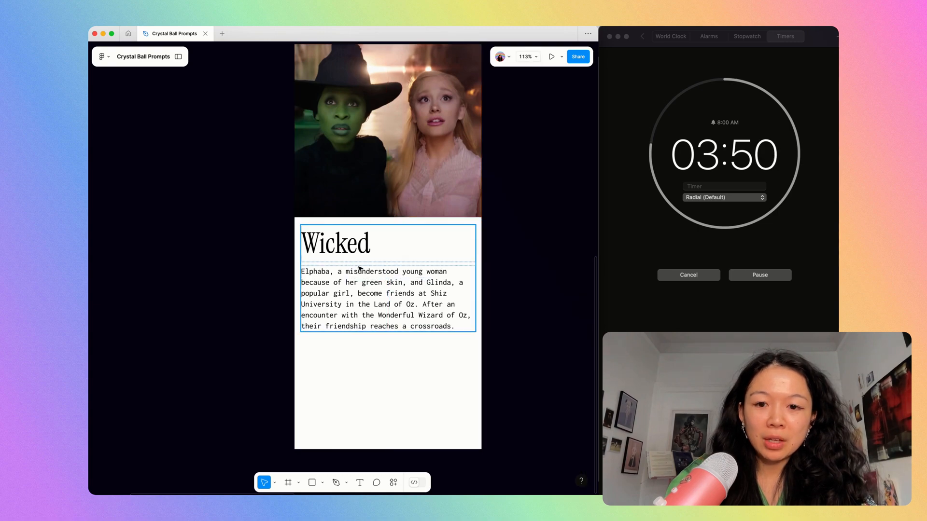
pyautogui.scroll(5, 359, 269)
pyautogui.scroll(-5, 360, 269)
pyautogui.scroll(3, 360, 268)
pyautogui.scroll(-10, 359, 269)
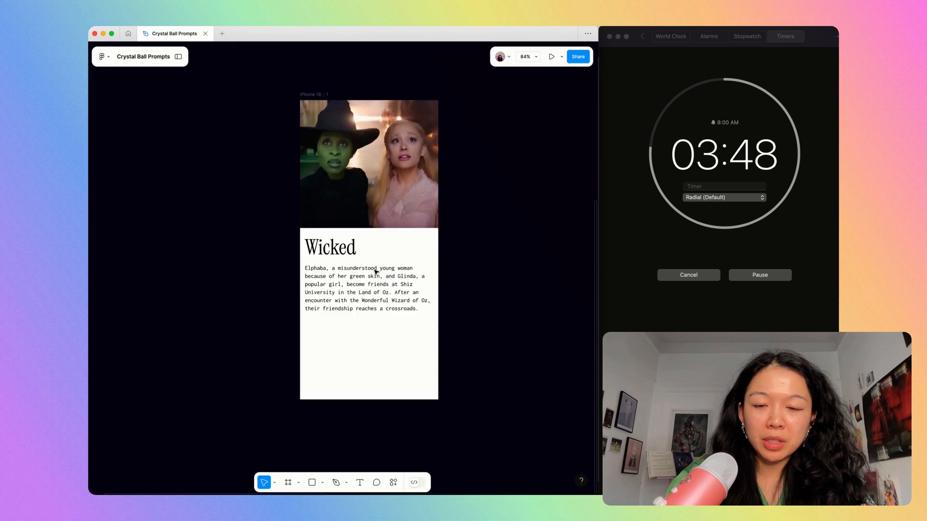
pyautogui.keyDown('super'); pyautogui.click(339, 251); pyautogui.keyUp('super')
pyautogui.scroll(3, 338, 254)
pyautogui.scroll(-4, 334, 256)
# Duplicate the synopsis text, place the copy between the title and the synopsis, and replace its content with "2024".
pyautogui.click(355, 254)
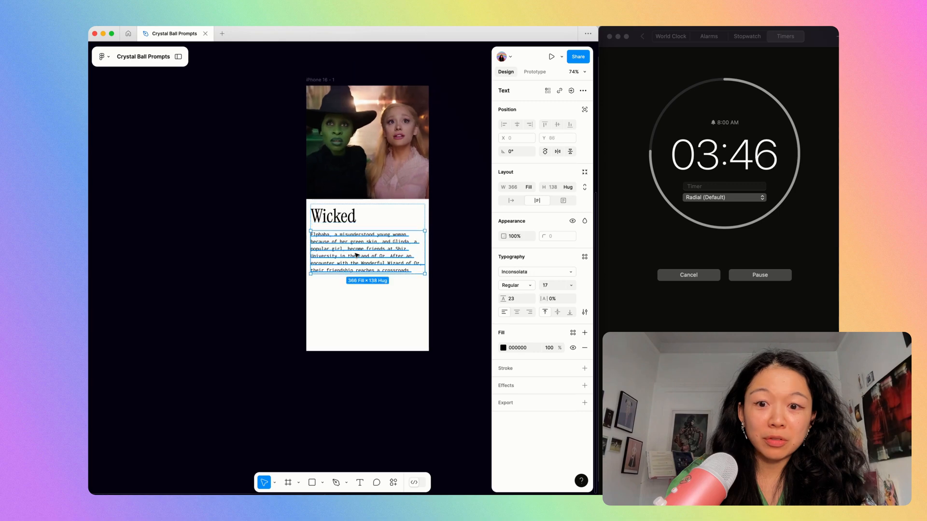
pyautogui.press('super+d')
pyautogui.scroll(5, 355, 253)
pyautogui.press('Up')
pyautogui.press('Return')
pyautogui.write('2024')
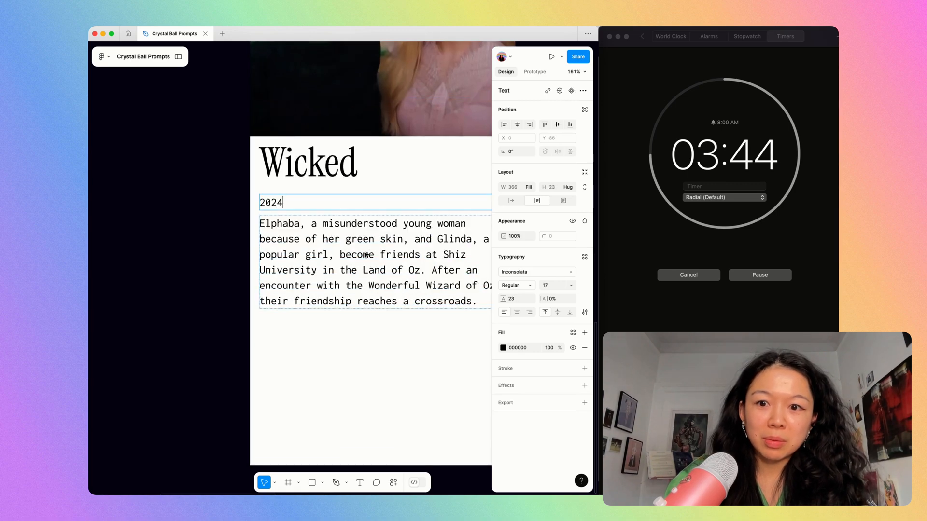
pyautogui.press('Escape')
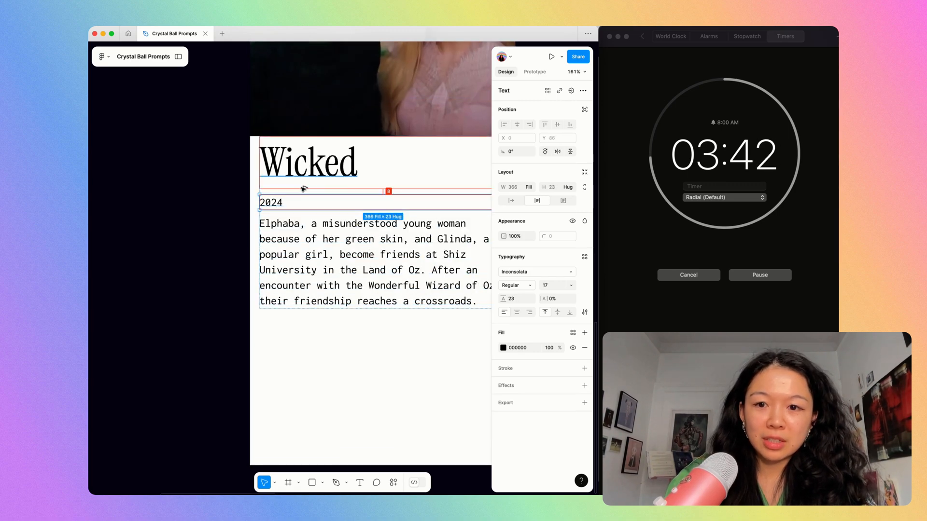
# Change the "2024" text's typeface to Source Serif 4.
pyautogui.scroll(2, 304, 191)
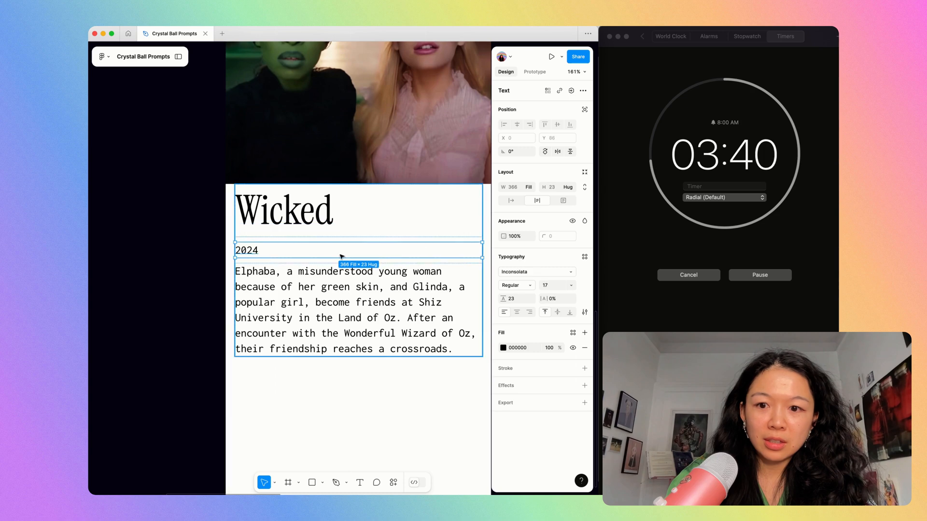
pyautogui.click(535, 273)
pyautogui.write('space')
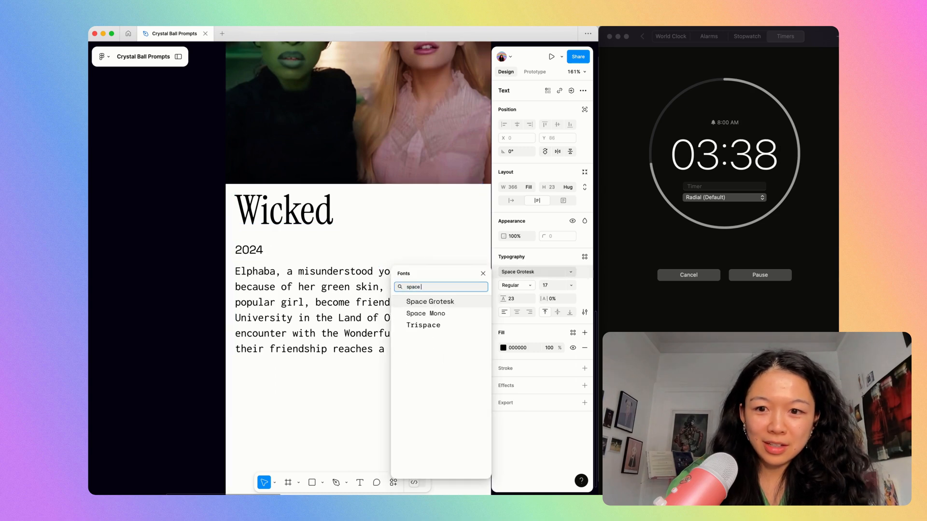
pyautogui.press('Down')
pyautogui.press('Down')
pyautogui.press('Up')
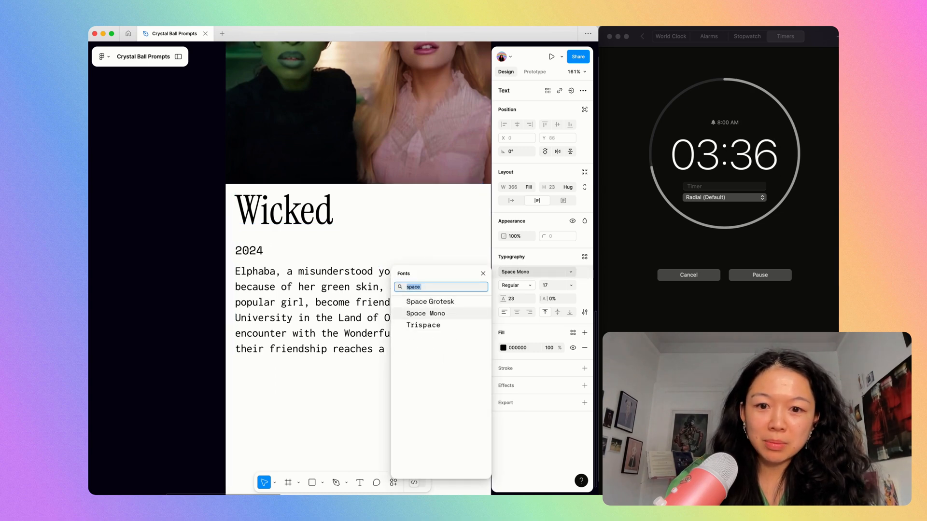
pyautogui.write('source serif')
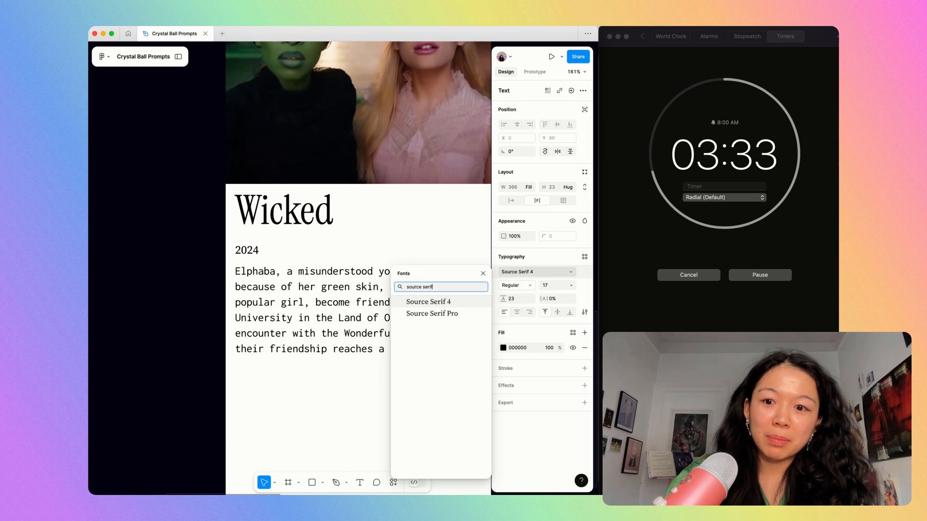
pyautogui.press('Return')
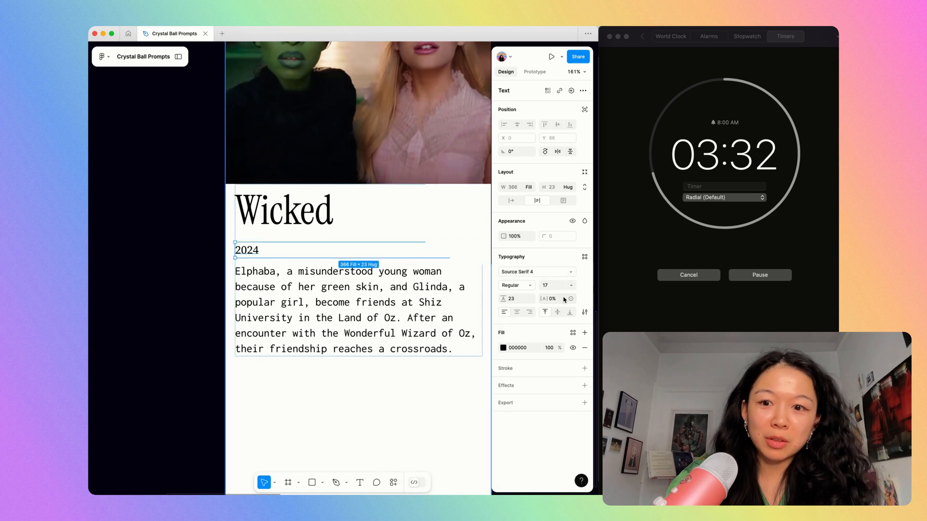
# Make the "2024" text italic and set its font size to 27.
pyautogui.press('super+i')
pyautogui.click(555, 285)
pyautogui.hotkey('shift', 'Up')
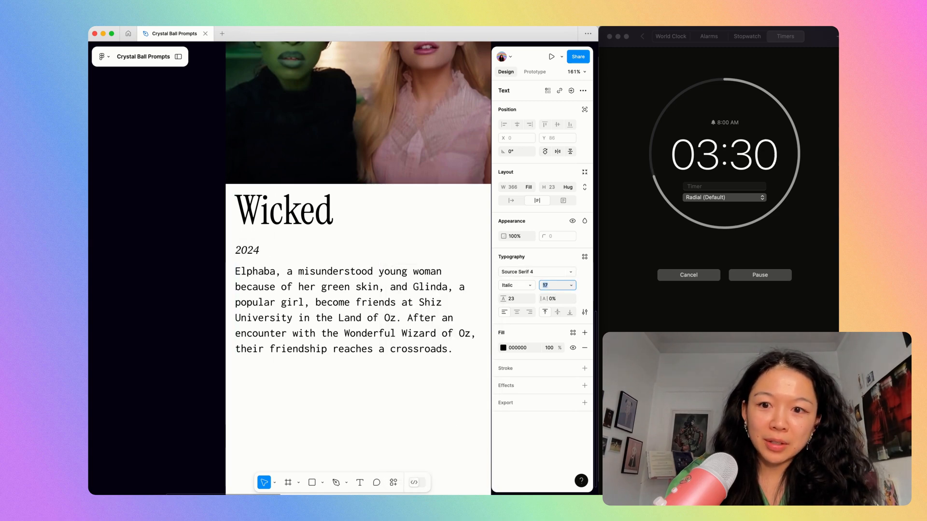
pyautogui.press('super+x')
pyautogui.click(333, 242)
pyautogui.press('super+v')
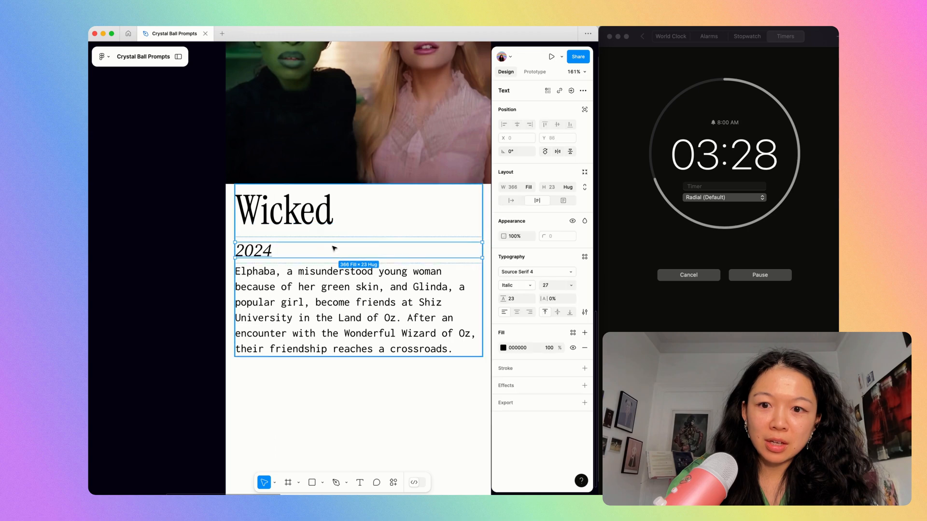
# Wrap the "Wicked" title and "2024" in a horizontal auto layout with auto spacing and vertically centred alignment.
pyautogui.keyDown('shift'); pyautogui.click(332, 216); pyautogui.keyUp('shift')
pyautogui.hotkey('shift', 'a')
pyautogui.click(516, 201)
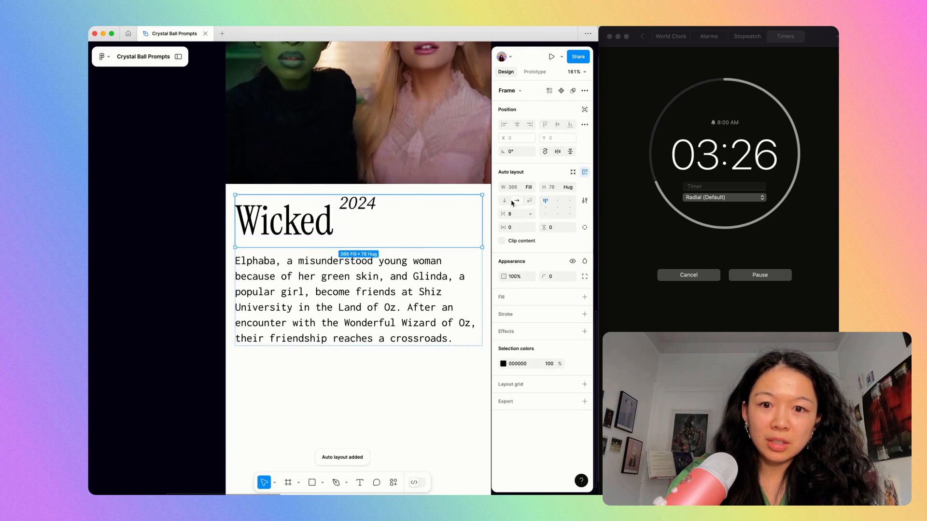
pyautogui.write('a')
pyautogui.press('Return')
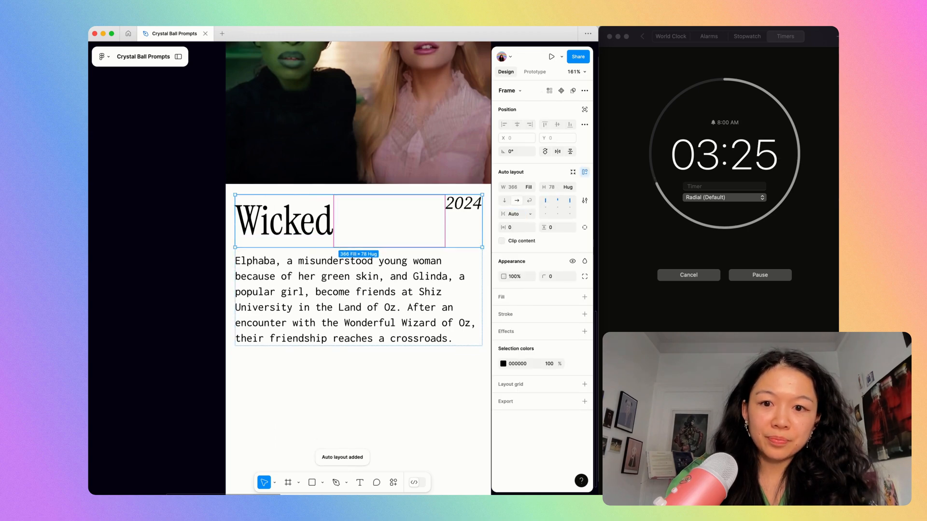
pyautogui.click(556, 206)
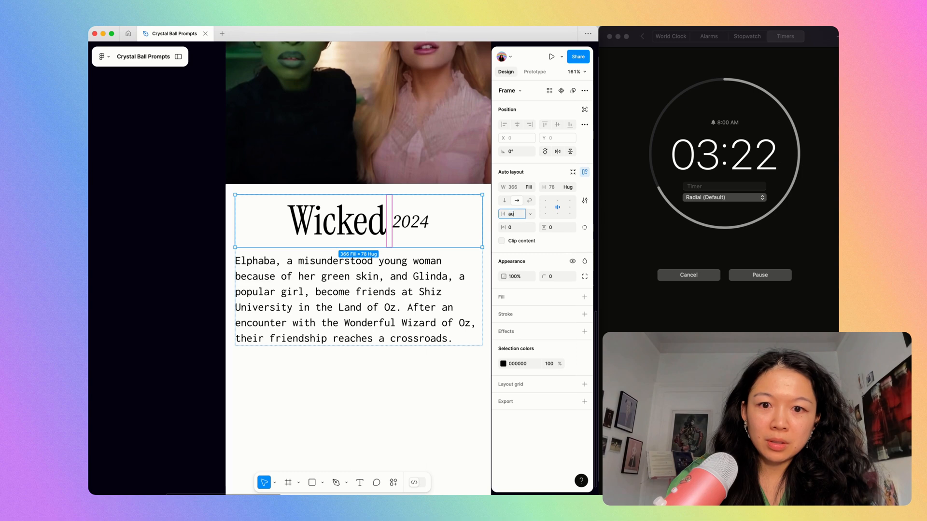
pyautogui.write('au')
pyautogui.press('Return')
# Set the synopsis paragraph's line height to 22 and its font size to 15.
pyautogui.click(414, 343)
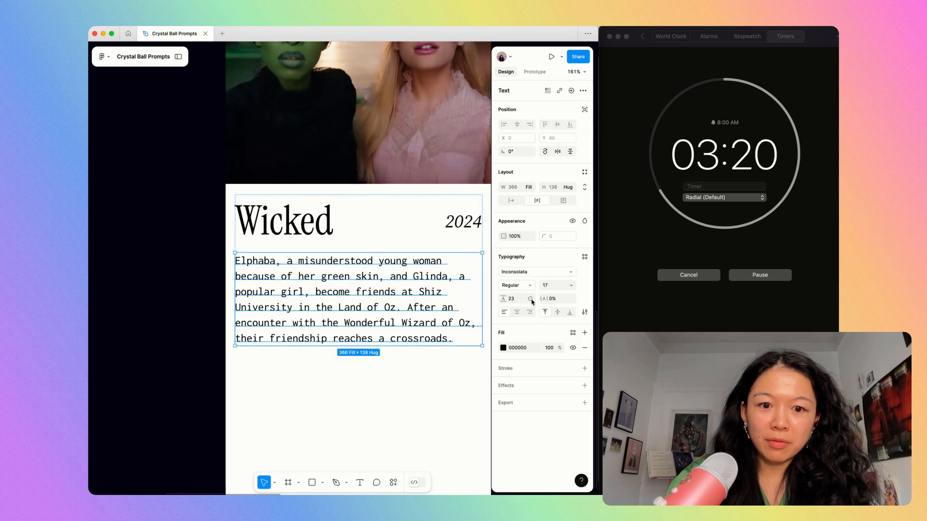
pyautogui.moveTo(509, 302); pyautogui.dragTo(489, 273)
pyautogui.press('Up')
pyautogui.press('Up')
pyautogui.click(553, 285)
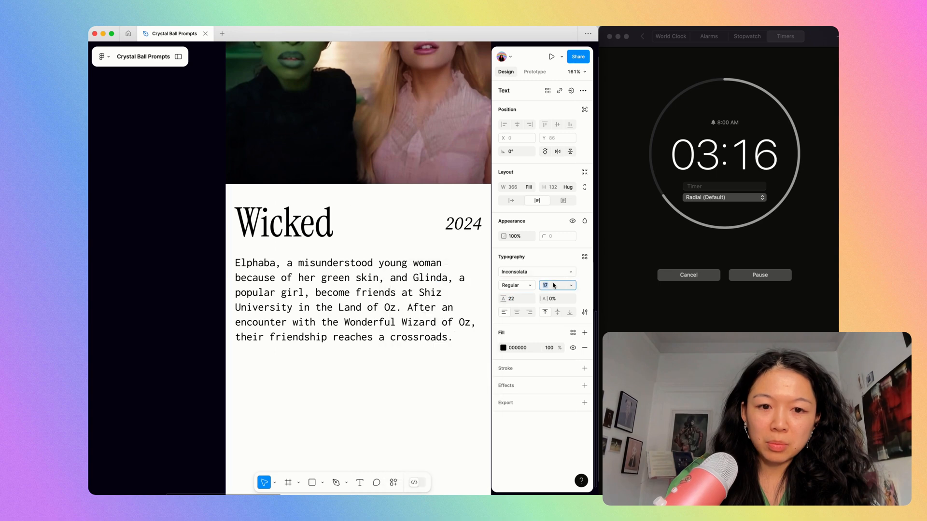
pyautogui.press('Down')
pyautogui.press('Down')
pyautogui.press('BackSpace')
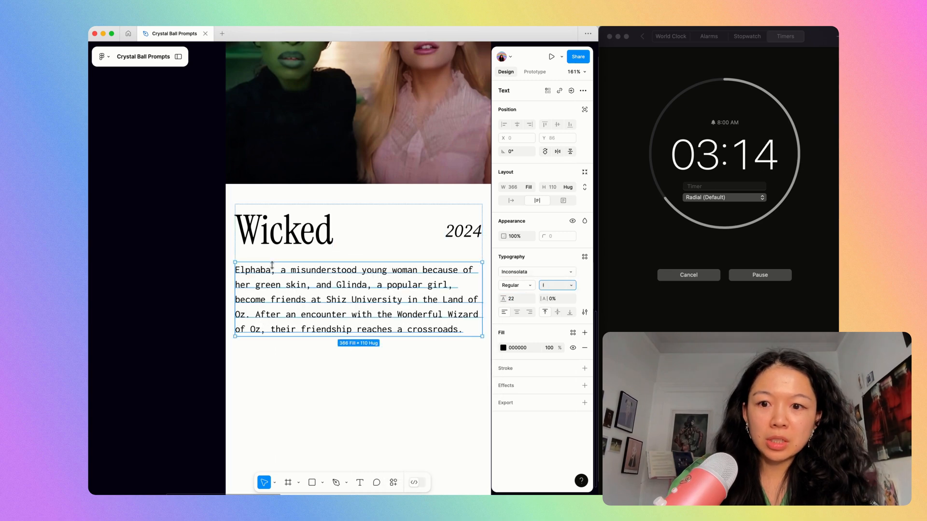
# Draw a horizontal line about 259 long between the title row and the synopsis, and set its width to fill.
pyautogui.moveTo(235, 259); pyautogui.dragTo(410, 259)
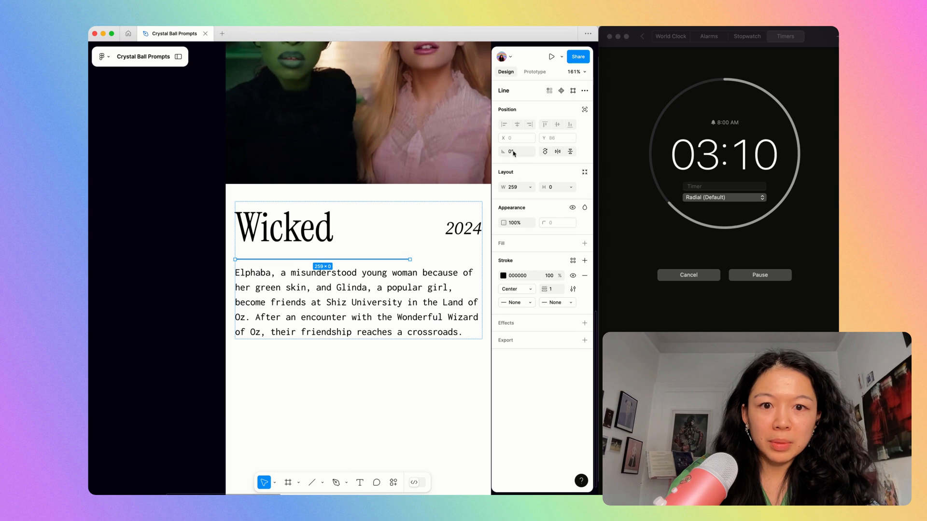
pyautogui.write('fill')
pyautogui.press('Return')
pyautogui.hotkey('shift', 'Return')
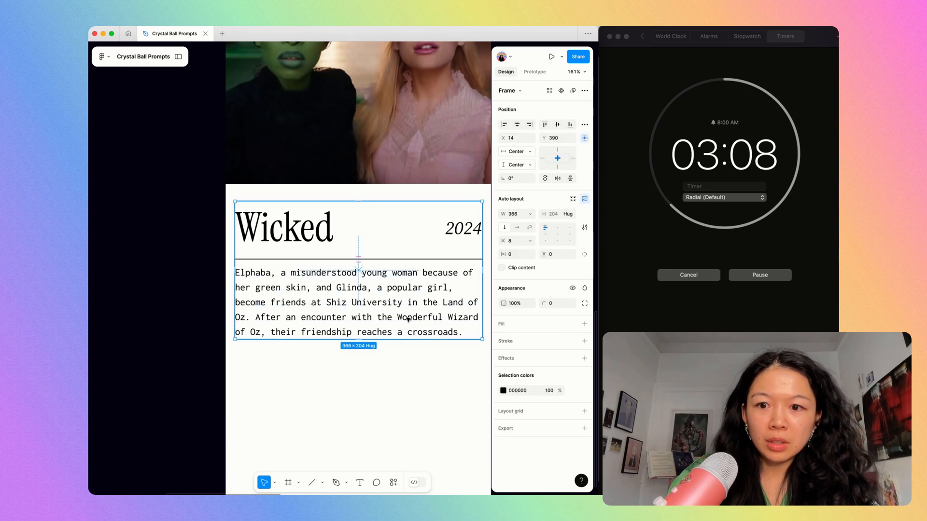
# Set the "Wicked" title's line height to 69.
pyautogui.click(384, 245)
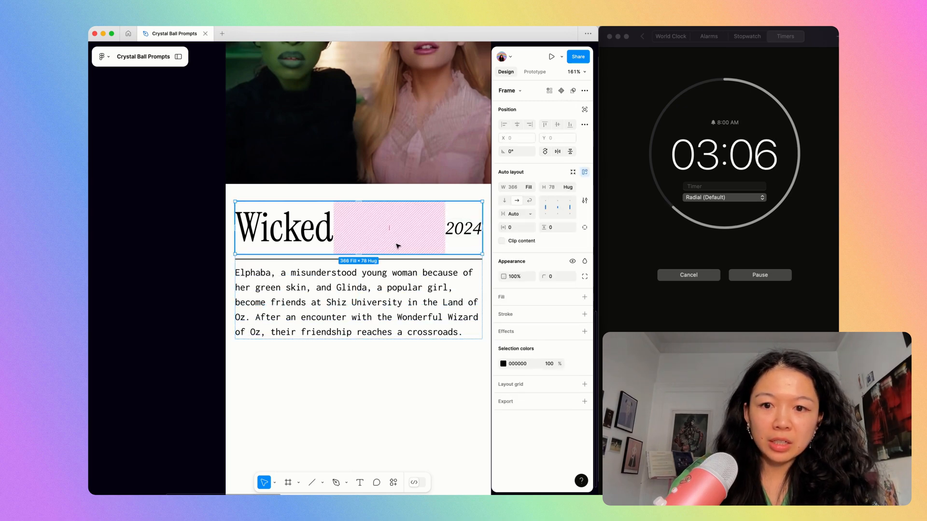
pyautogui.click(297, 240)
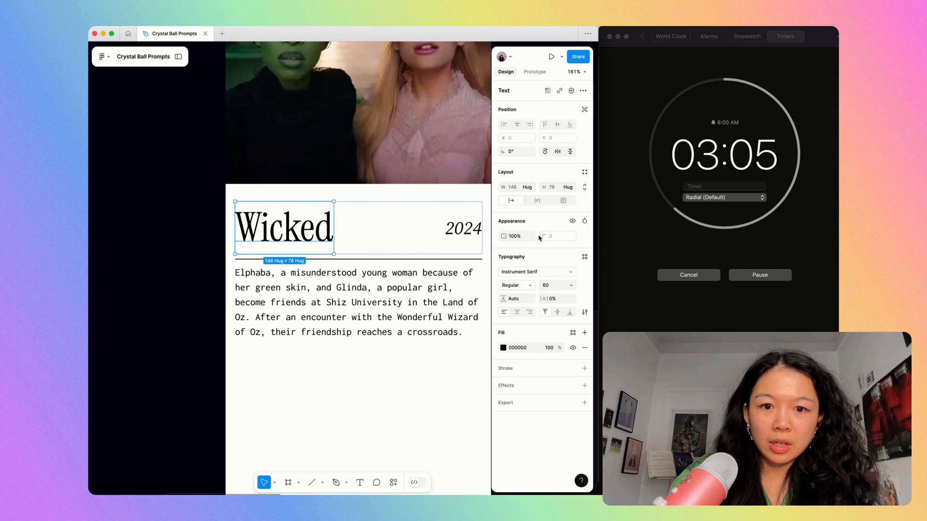
pyautogui.click(512, 299)
pyautogui.press('Down')
pyautogui.press('Down')
pyautogui.press('Down')
pyautogui.press('Return')
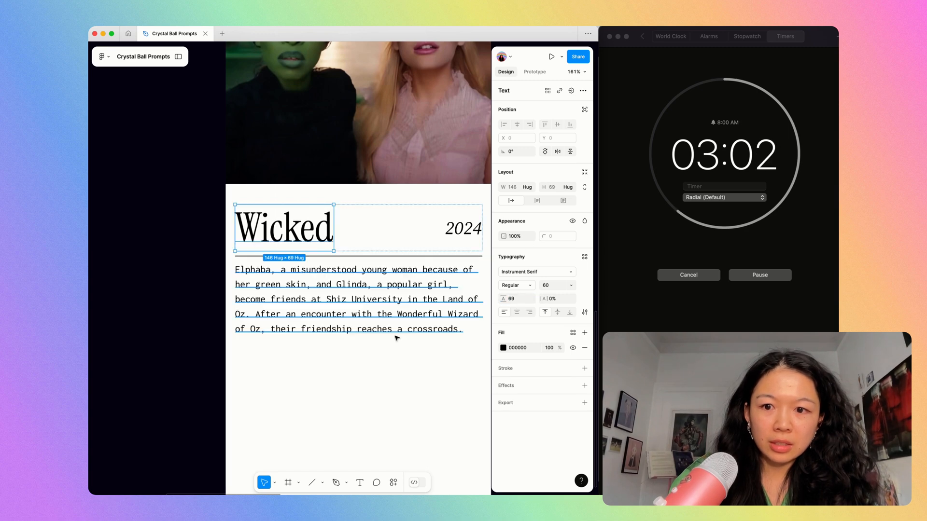
# Set the vertical gap of the title and synopsis group to 16.
pyautogui.click(392, 353)
pyautogui.click(370, 287)
pyautogui.press('Return')
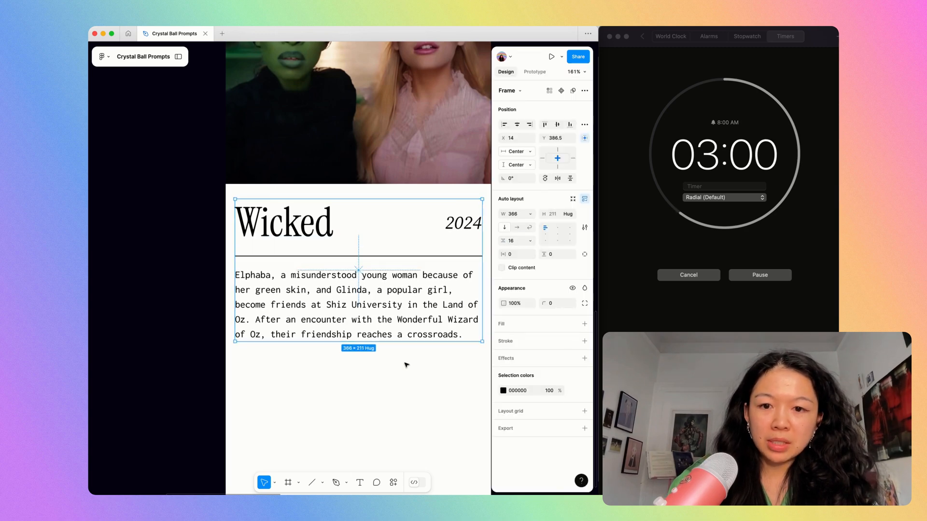
# Set the synopsis text's fill opacity to 50%.
pyautogui.click(406, 364)
pyautogui.doubleClick(406, 317)
pyautogui.write('50')
pyautogui.press('Return')
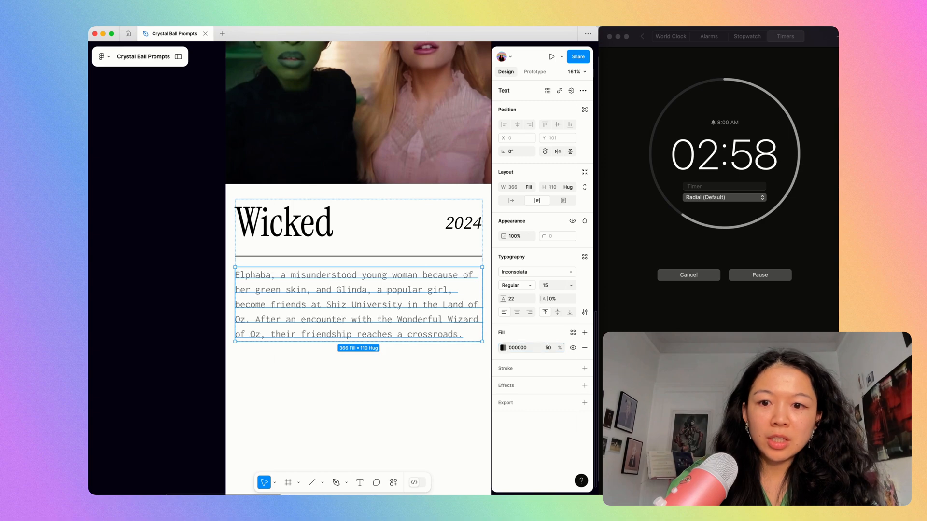
# Hide the interface panels and duplicate the iPhone screen so the copy sits beside the original.
pyautogui.press('super+backslash')
pyautogui.press('super+minus')
pyautogui.press('super+minus')
pyautogui.click(552, 349)
pyautogui.click(319, 163)
pyautogui.press('super+d')
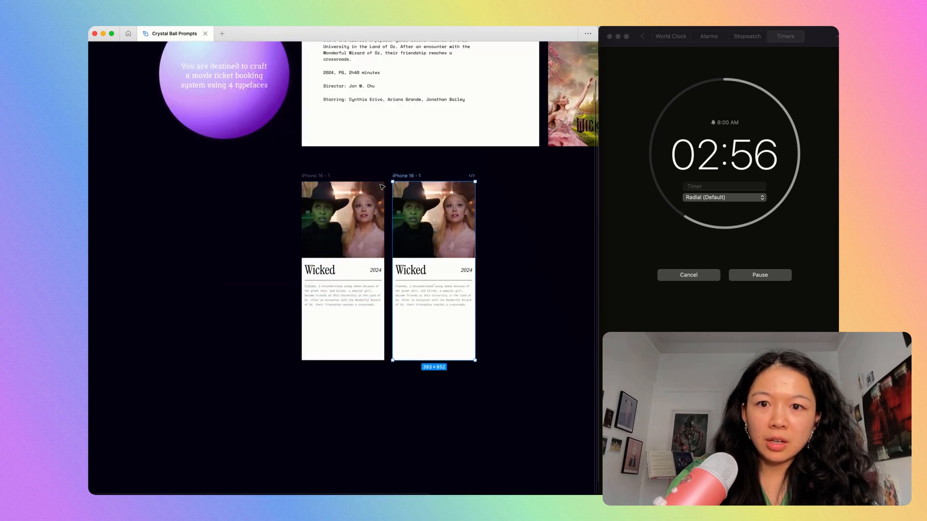
pyautogui.hotkey('shift', '2')
pyautogui.scroll(7, 434, 316)
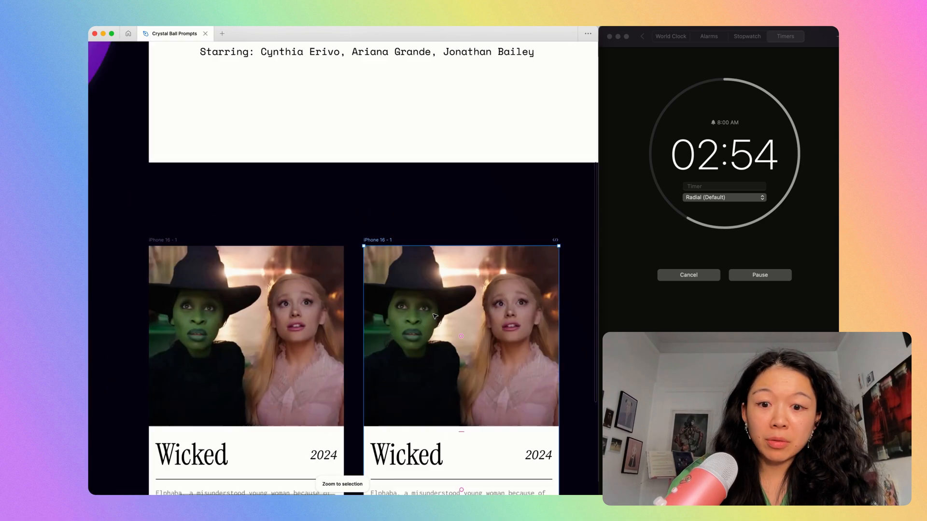
pyautogui.scroll(-5, 435, 316)
pyautogui.scroll(-4, 435, 318)
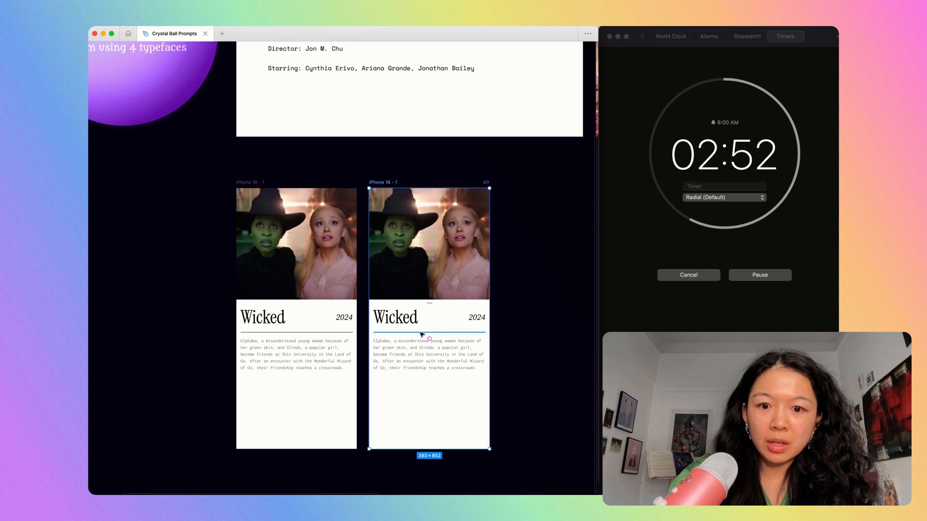
# Duplicate the divider line in the copied screen, move it below the synopsis, and check the group's spacing to the movie still.
pyautogui.keyDown('super'); pyautogui.click(422, 333); pyautogui.keyUp('super')
pyautogui.press('super+d')
pyautogui.press('Down')
pyautogui.click(450, 453)
pyautogui.click(417, 351)
pyautogui.press('alt')
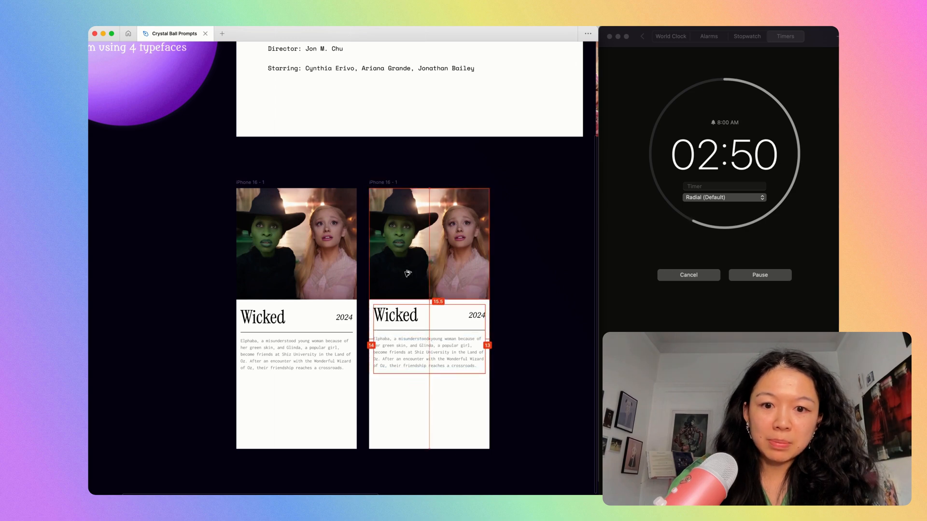
# Add the text "Nov" below the lower divider and duplicate it 23 px beneath itself.
pyautogui.click(497, 364)
pyautogui.scroll(4, 496, 364)
pyautogui.scroll(-2, 423, 360)
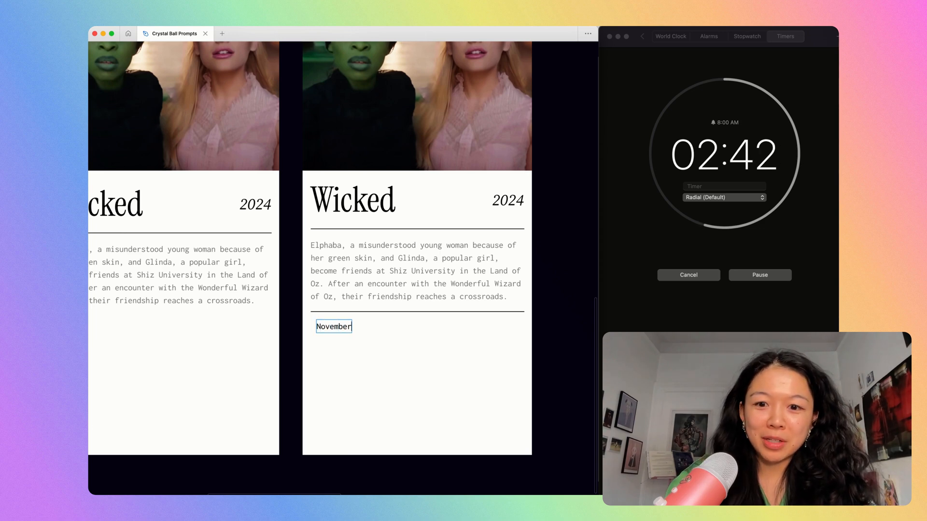
pyautogui.press('BackSpace')
pyautogui.press('Escape')
pyautogui.keyDown('alt'); pyautogui.moveTo(323, 326); pyautogui.dragTo(322, 358); pyautogui.keyUp('alt')
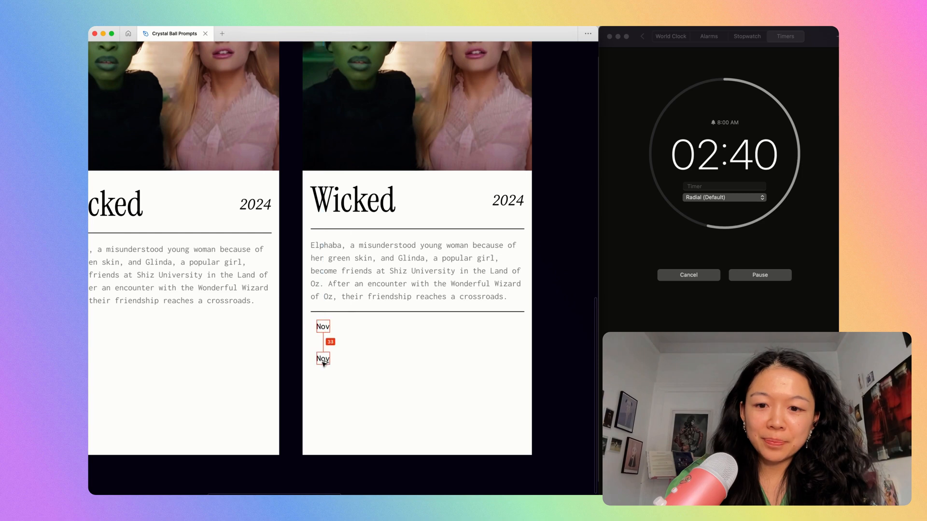
# Replace the lower copy's text with "19" and apply the "Wicked" title's text style to it.
pyautogui.doubleClick(323, 359)
pyautogui.write('19')
pyautogui.click(340, 205)
pyautogui.press('alt+super+c')
pyautogui.click(321, 360)
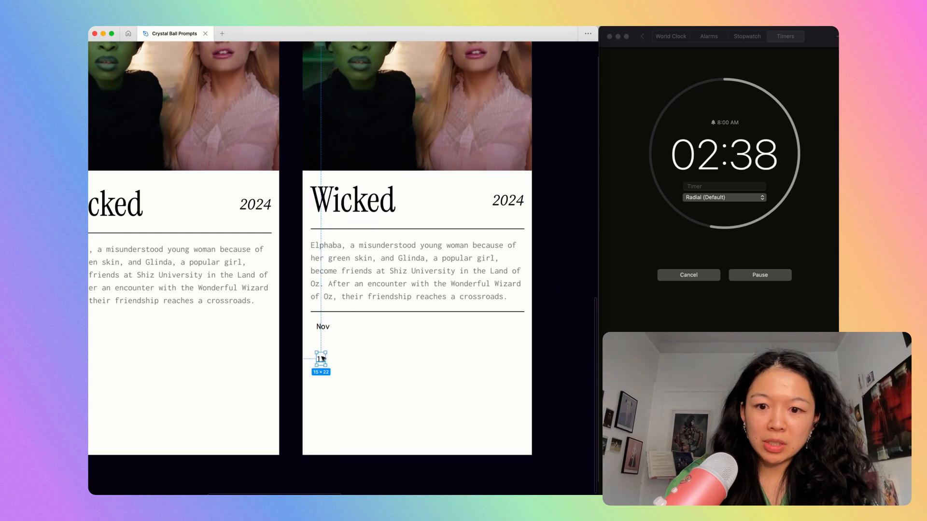
pyautogui.press('alt+super+v')
# Centre "Nov" directly above "19", wrap both in a vertical auto layout, and show the interface panels again.
pyautogui.click(324, 328)
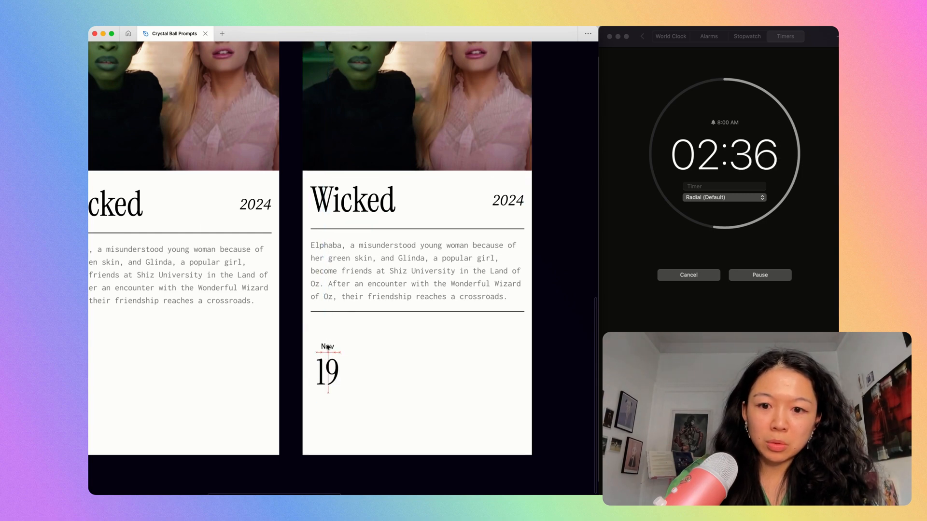
pyautogui.click(312, 334)
pyautogui.hotkey('shift', 'a')
pyautogui.press('super+backslash')
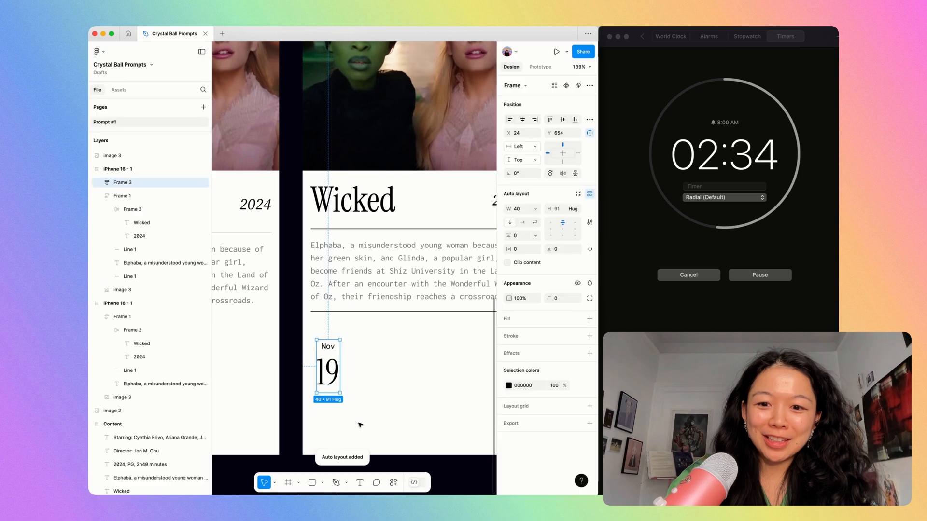
# Give the date frame 8 horizontal and 4 vertical padding, and set the "19" text to auto width.
pyautogui.press('Tab')
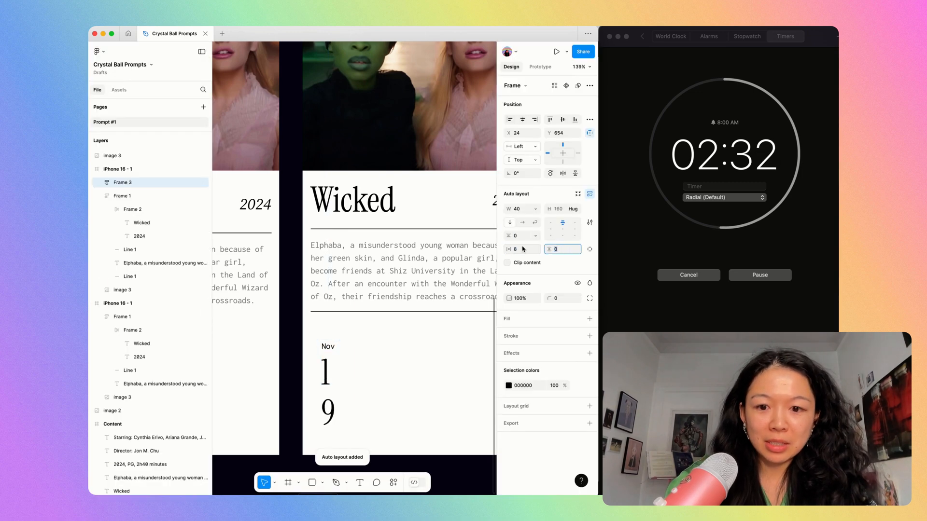
pyautogui.doubleClick(328, 377)
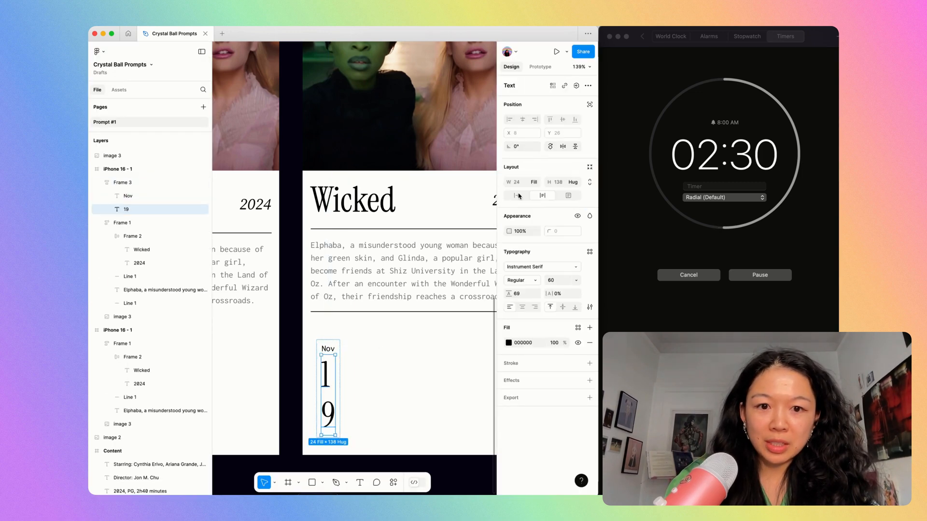
pyautogui.click(517, 196)
pyautogui.click(425, 378)
# Set the date frame's horizontal padding to 16 and its width to hug its contents.
pyautogui.click(338, 367)
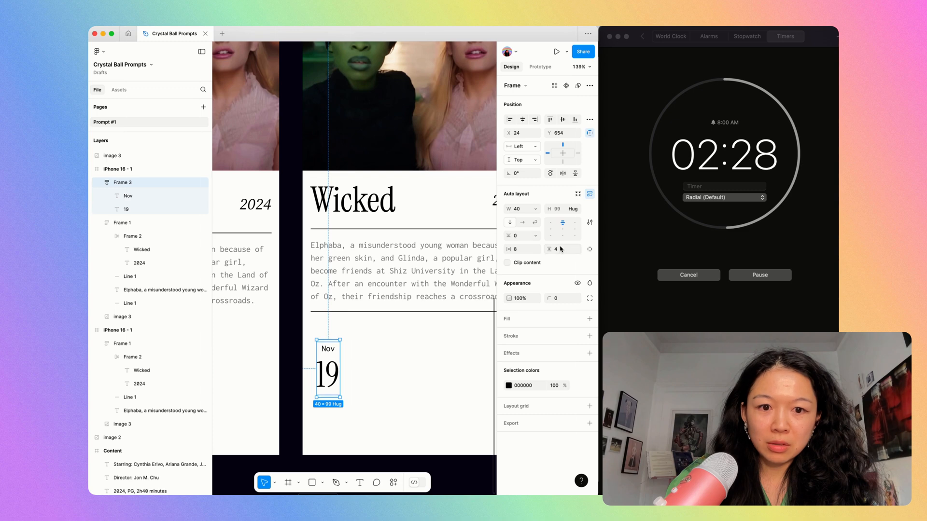
pyautogui.write('16')
pyautogui.press('Return')
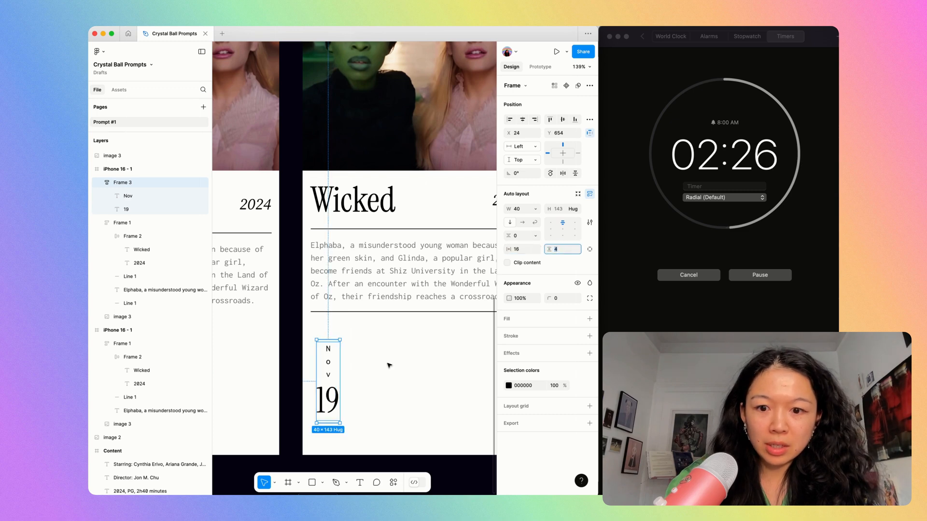
pyautogui.write('h')
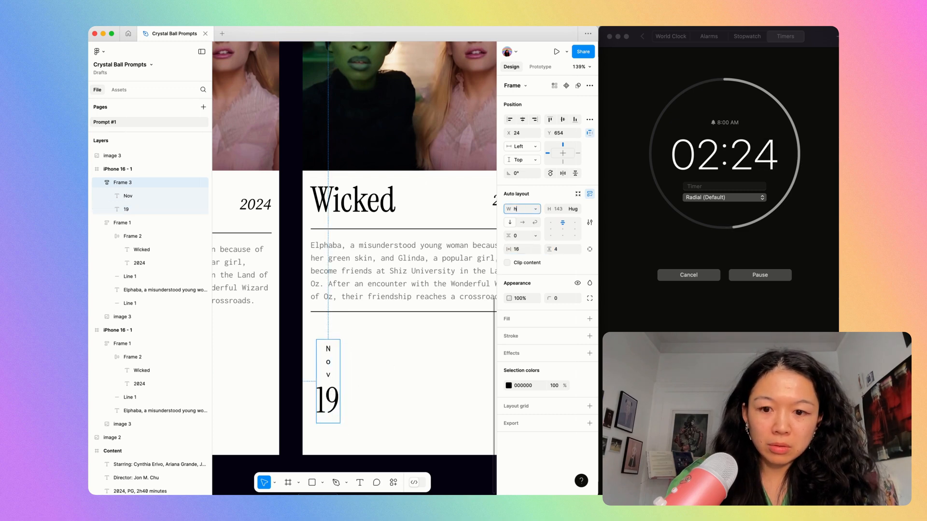
pyautogui.write('ug')
pyautogui.press('Return')
pyautogui.click(388, 361)
pyautogui.click(344, 370)
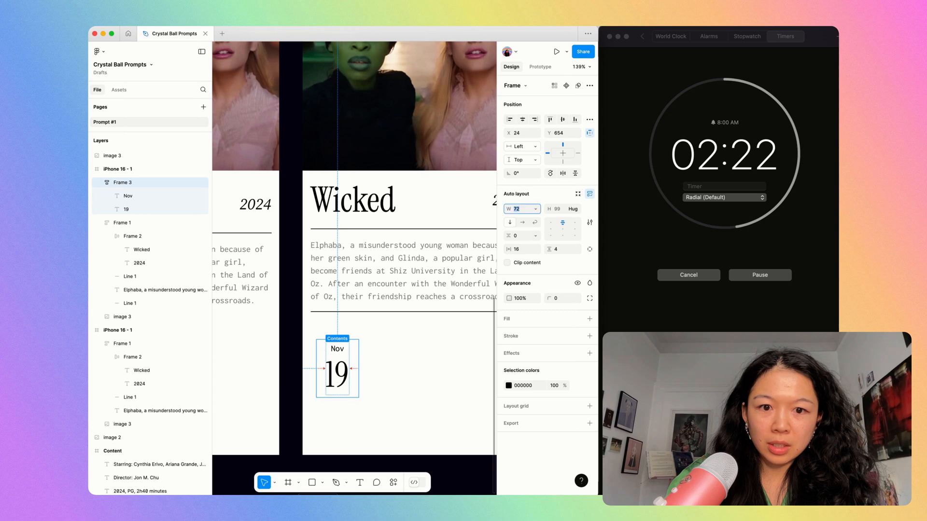
# Add a 1-pixel black centre stroke to the date frame and set its vertical padding to 8.
pyautogui.press('Return')
pyautogui.click(377, 362)
pyautogui.click(347, 365)
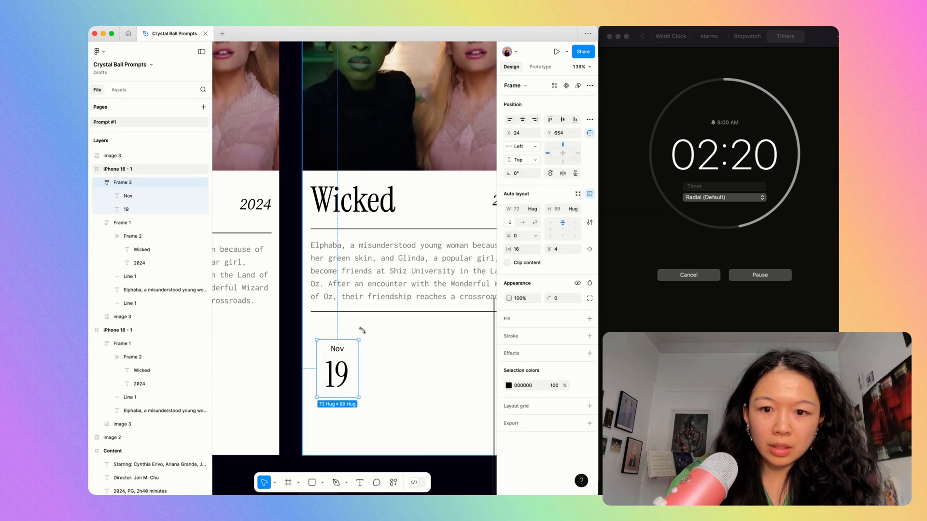
pyautogui.keyDown('super'); pyautogui.click(360, 310); pyautogui.keyUp('super')
pyautogui.keyDown('super'); pyautogui.click(359, 313); pyautogui.keyUp('super')
pyautogui.click(355, 367)
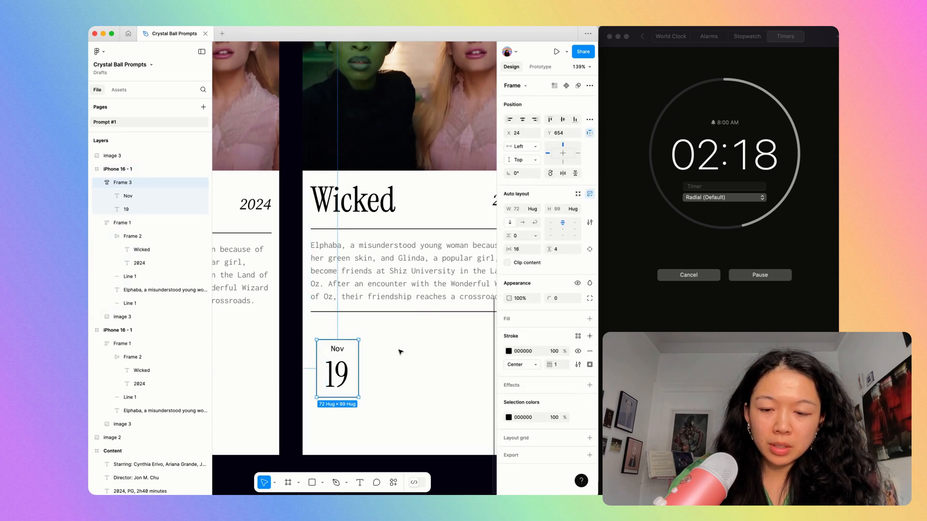
pyautogui.click(561, 253)
pyautogui.write('8')
pyautogui.press('Return')
pyautogui.click(428, 348)
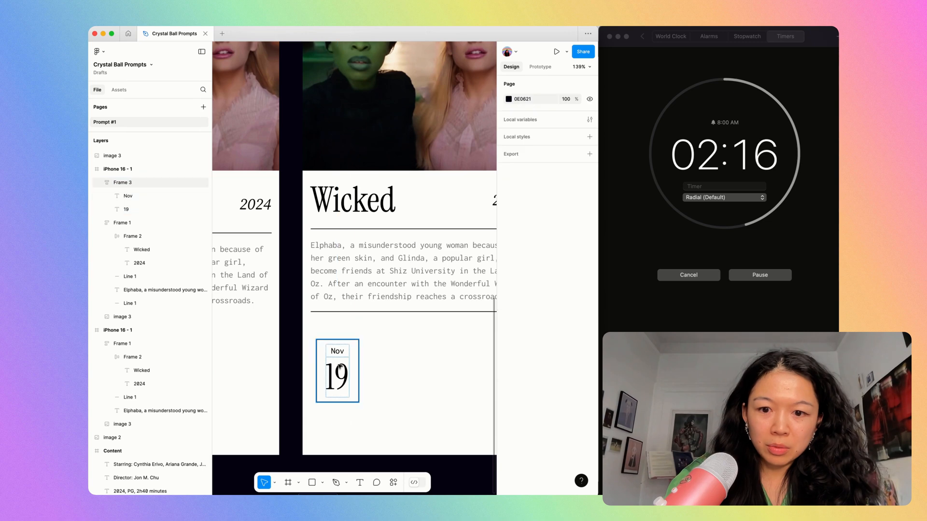
# Place the date card at the text margin below the lower rule and duplicate it sideways into a row of five.
pyautogui.moveTo(339, 366)
pyautogui.mouseDown()
pyautogui.moveTo(335, 352)
pyautogui.moveTo(377, 342)
pyautogui.mouseUp()
pyautogui.scroll(-1, 333, 353)
pyautogui.hotkey('shift', 'x')
pyautogui.press('super+z')
pyautogui.press('super+d')
pyautogui.press('super+d')
pyautogui.press('super+backslash')
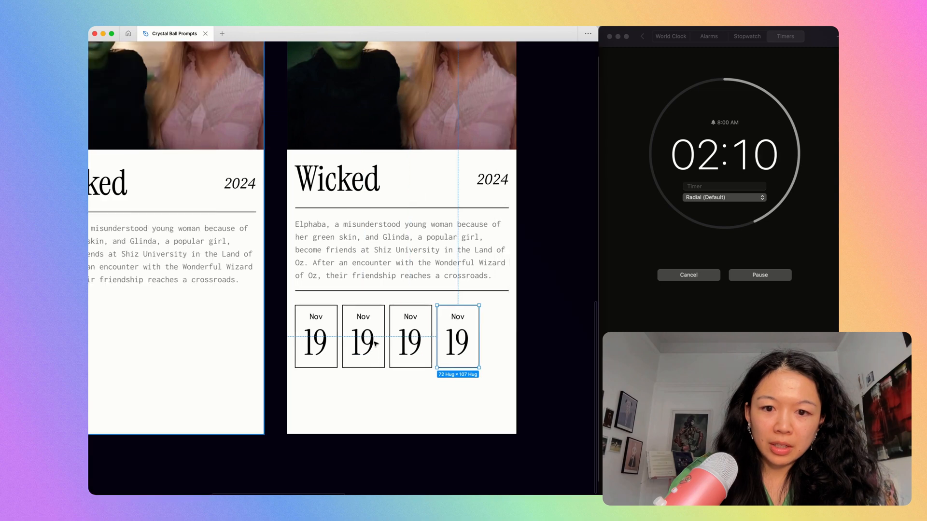
pyautogui.press('super+d')
# Move the row of five date cards up, closer to the rule under the synopsis.
pyautogui.moveTo(284, 411); pyautogui.dragTo(530, 325)
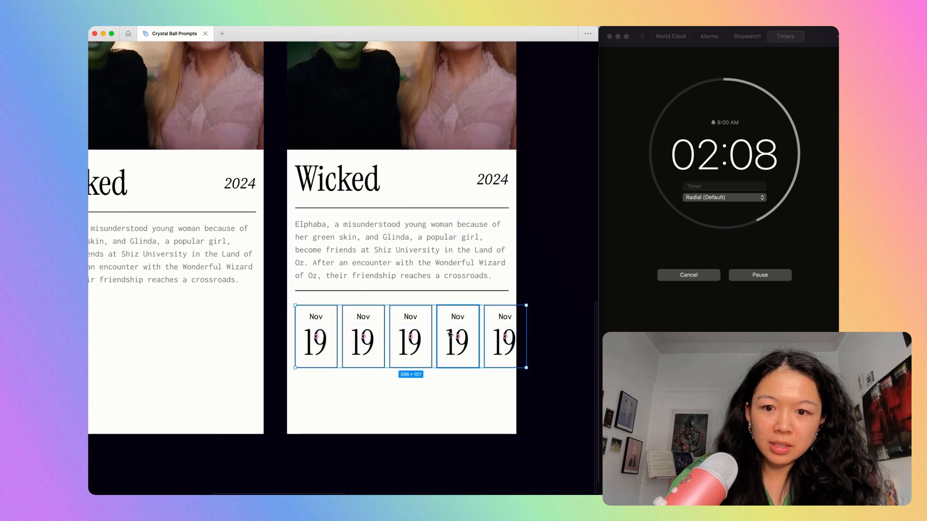
pyautogui.moveTo(449, 334); pyautogui.dragTo(441, 331)
pyautogui.press('Escape')
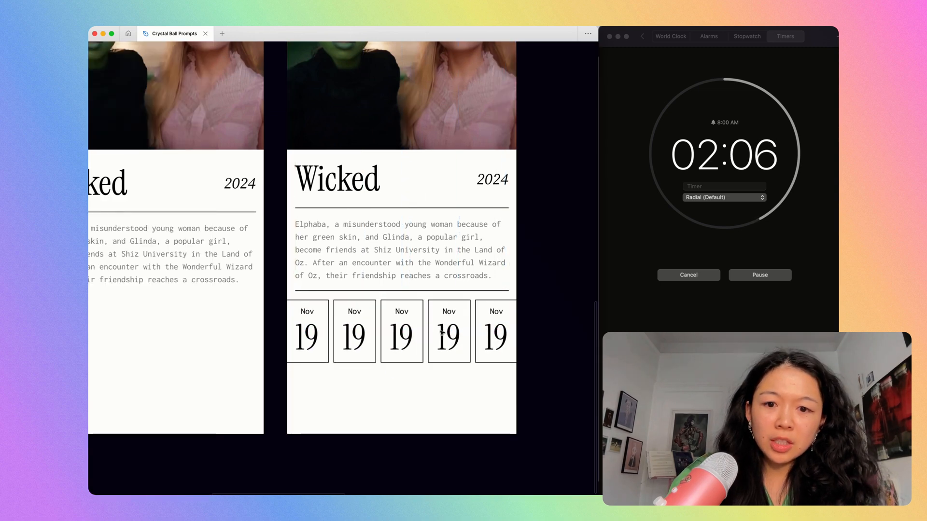
# Group the five date cards and align the group with the synopsis text's left margin at X 14.
pyautogui.click(357, 338)
pyautogui.keyDown('shift'); pyautogui.click(314, 338); pyautogui.keyUp('shift')
pyautogui.keyDown('shift'); pyautogui.click(454, 338); pyautogui.keyUp('shift')
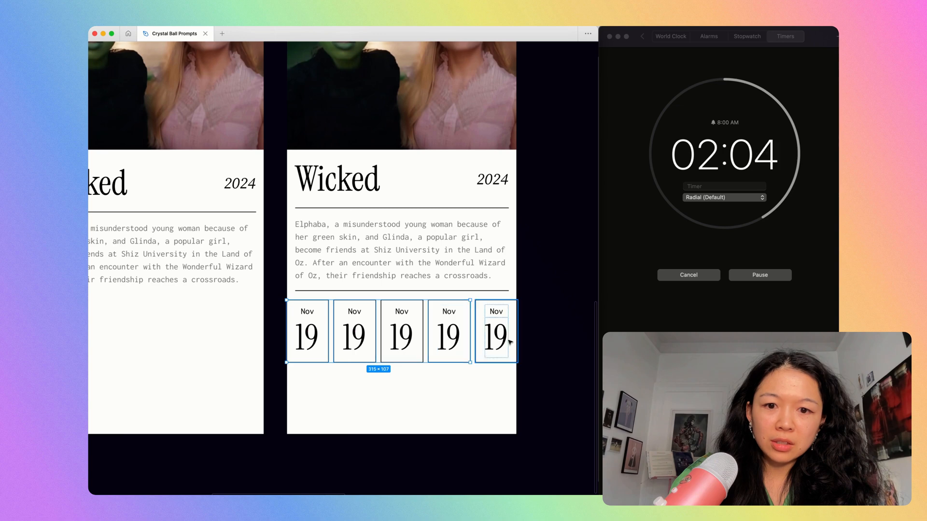
pyautogui.keyDown('shift'); pyautogui.click(510, 341); pyautogui.keyUp('shift')
pyautogui.press('super+backslash')
pyautogui.click(417, 384)
pyautogui.click(317, 332)
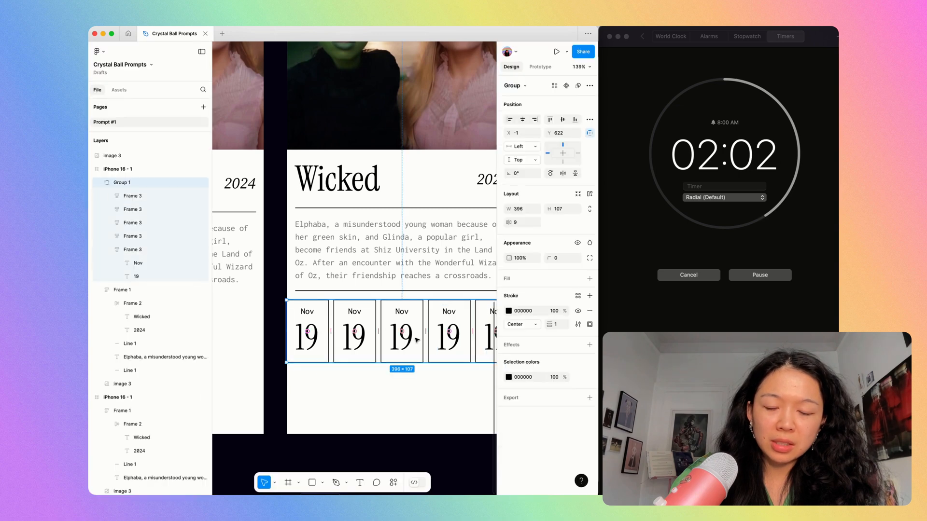
pyautogui.moveTo(328, 351)
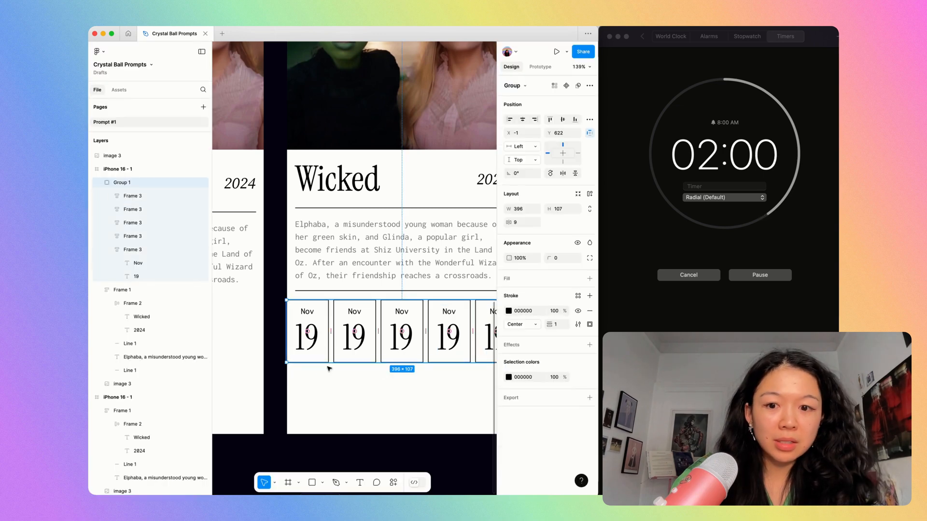
pyautogui.moveTo(333, 346); pyautogui.dragTo(322, 330)
pyautogui.click(341, 372)
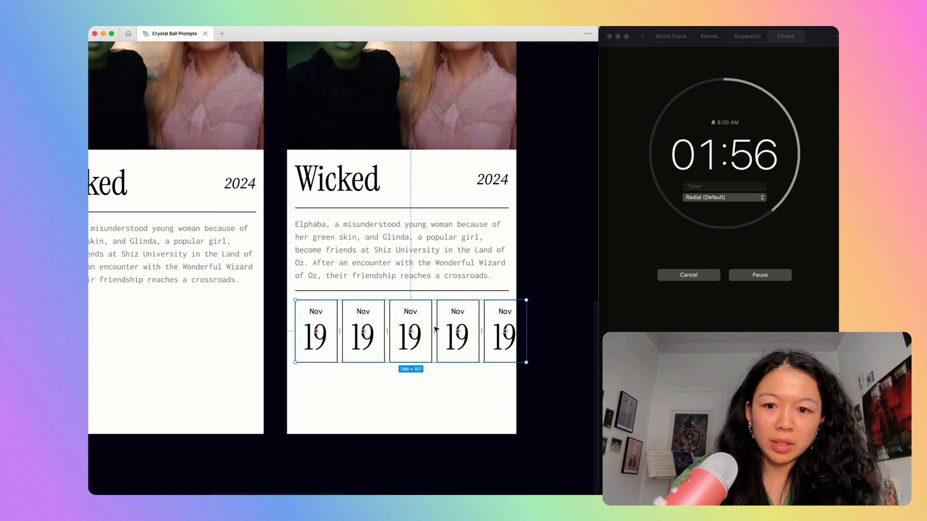
# Set the stroke opacity of the last four date cards to 32%.
pyautogui.doubleClick(359, 331)
pyautogui.keyDown('shift'); pyautogui.click(419, 331); pyautogui.keyUp('shift')
pyautogui.keyDown('shift'); pyautogui.click(457, 332); pyautogui.keyUp('shift')
pyautogui.keyDown('shift'); pyautogui.click(502, 333); pyautogui.keyUp('shift')
pyautogui.press('super+backslash')
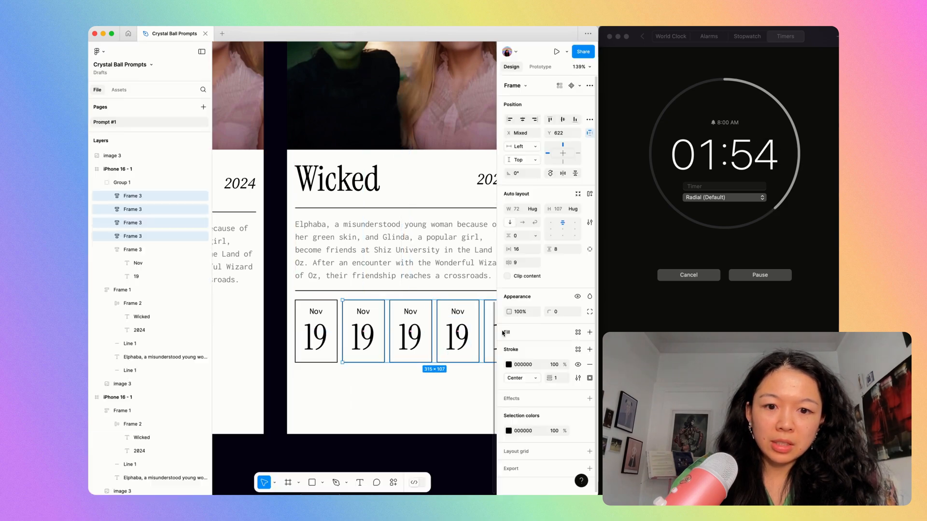
pyautogui.click(554, 365)
pyautogui.write('32')
pyautogui.press('Return')
# Set the fill opacity of the month and day texts in the last four date cards to 32%.
pyautogui.press('Return')
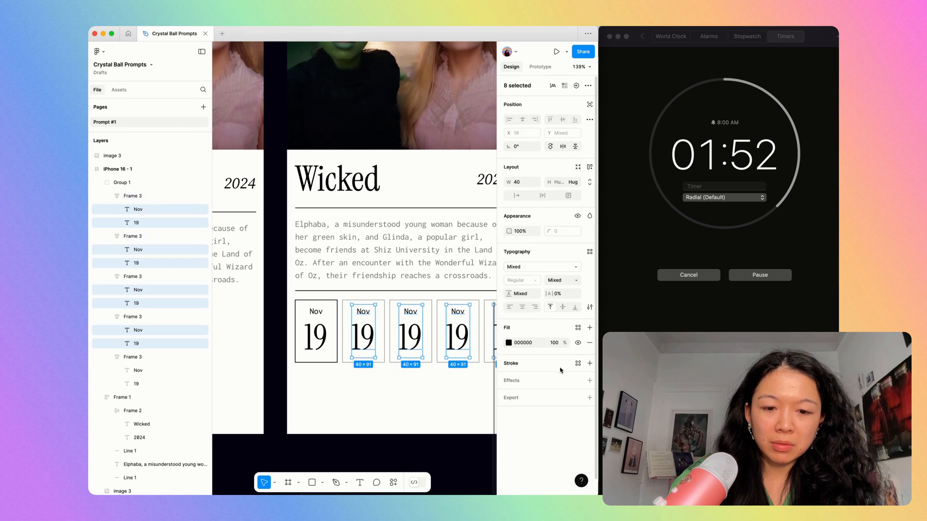
pyautogui.click(553, 344)
pyautogui.write('32')
# Fill the first date card black, make its "Nov" and "19" texts white, and hide the interface panels.
pyautogui.press('Return')
pyautogui.click(444, 386)
pyautogui.doubleClick(319, 324)
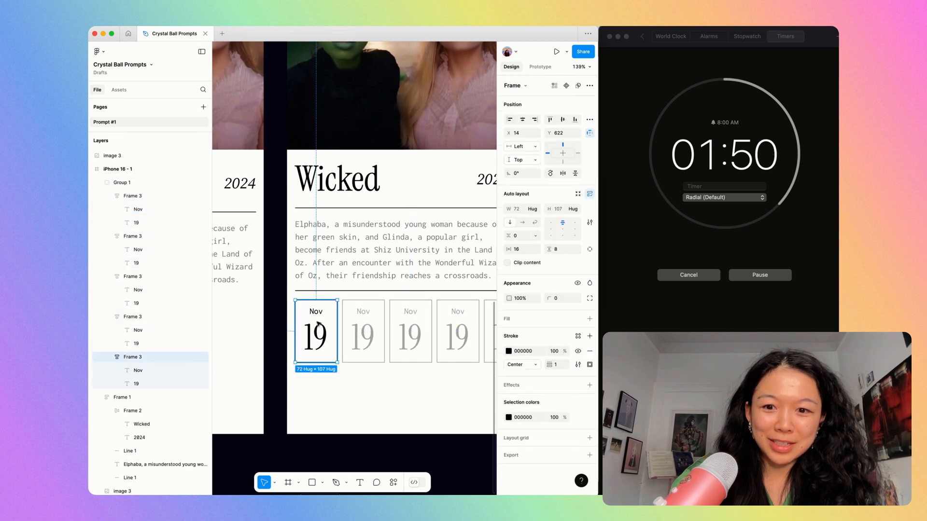
pyautogui.press('Return')
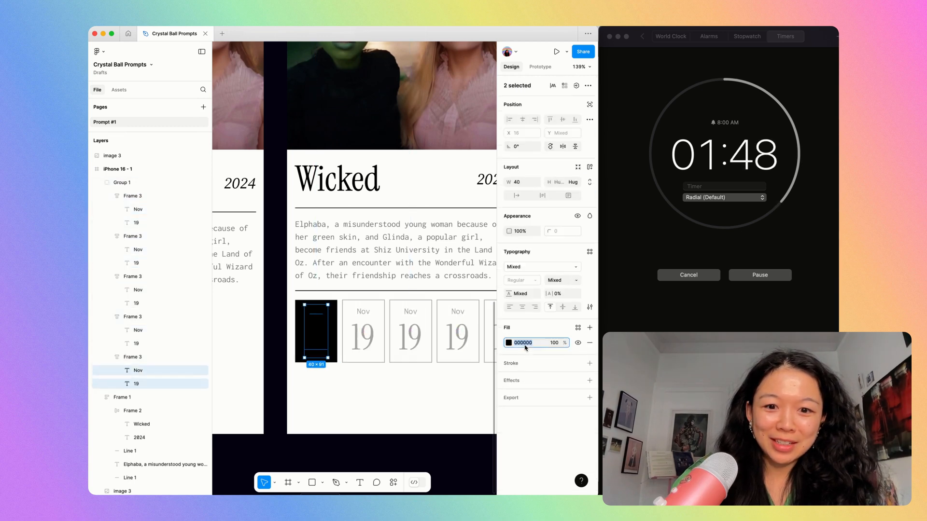
pyautogui.click(407, 422)
pyautogui.scroll(-5, 406, 422)
pyautogui.press('super+backslash')
pyautogui.scroll(5, 407, 423)
pyautogui.scroll(-2, 407, 422)
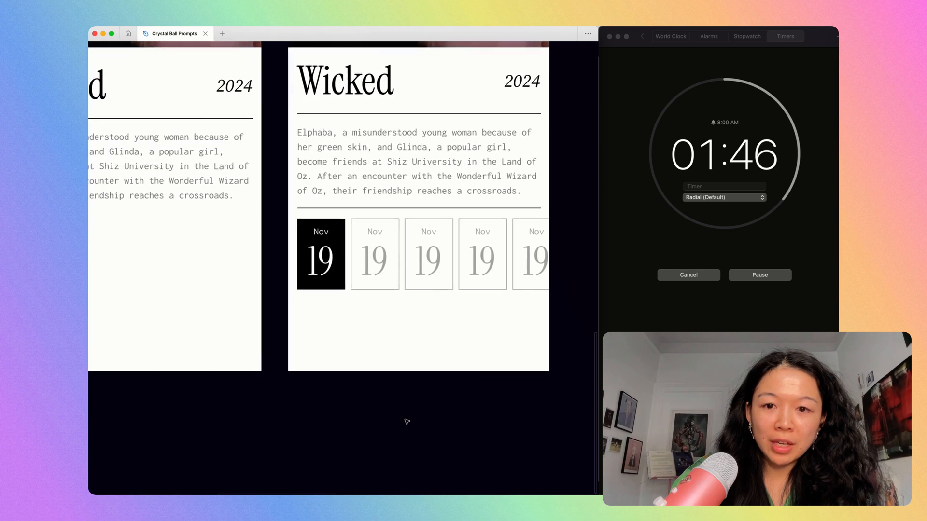
# Add a "6:00pm" text below the date cards and apply the synopsis text's style to it.
pyautogui.click(313, 253)
pyautogui.click(313, 253)
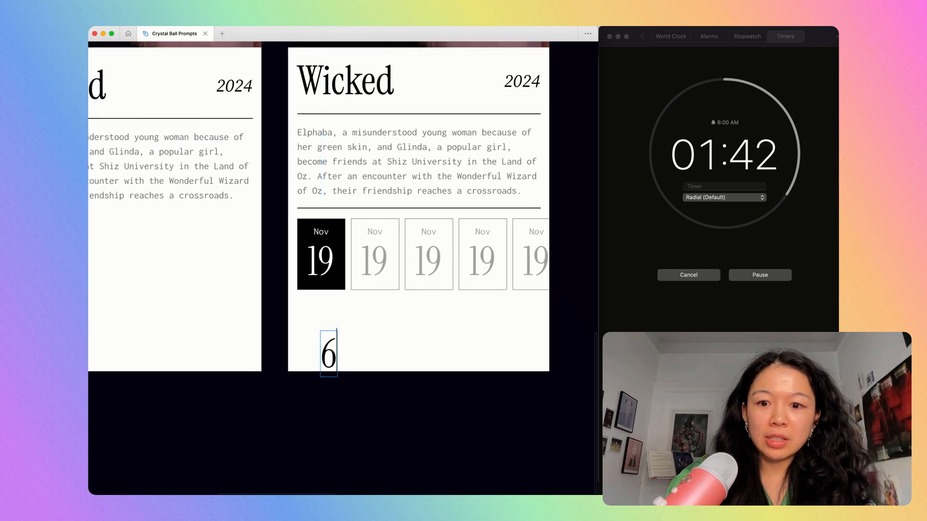
pyautogui.write('m')
pyautogui.press('Escape')
pyautogui.click(391, 190)
pyautogui.press('alt+super+c')
pyautogui.click(377, 359)
pyautogui.press('alt+super+v')
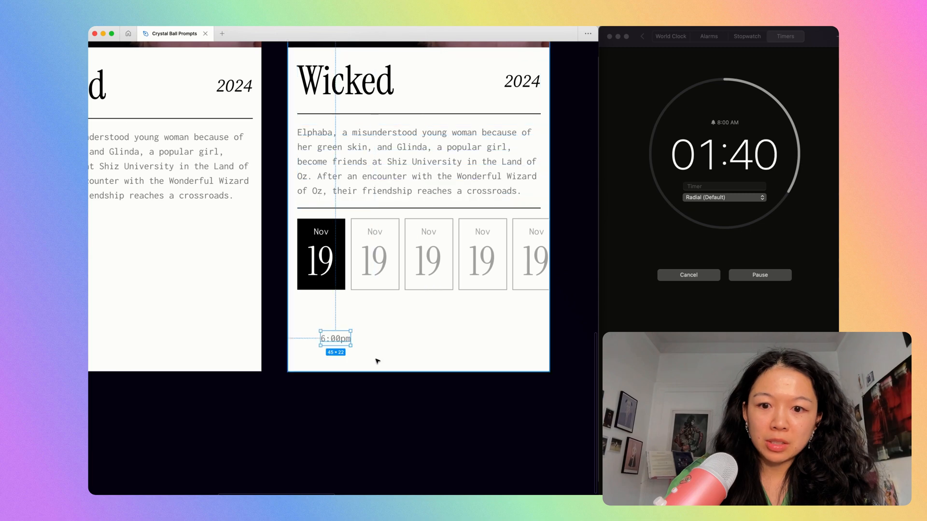
# Wrap the "6:00pm" text in an auto layout frame and apply the black date card's properties to it.
pyautogui.moveTo(325, 334); pyautogui.dragTo(328, 334)
pyautogui.hotkey('shift', 'a')
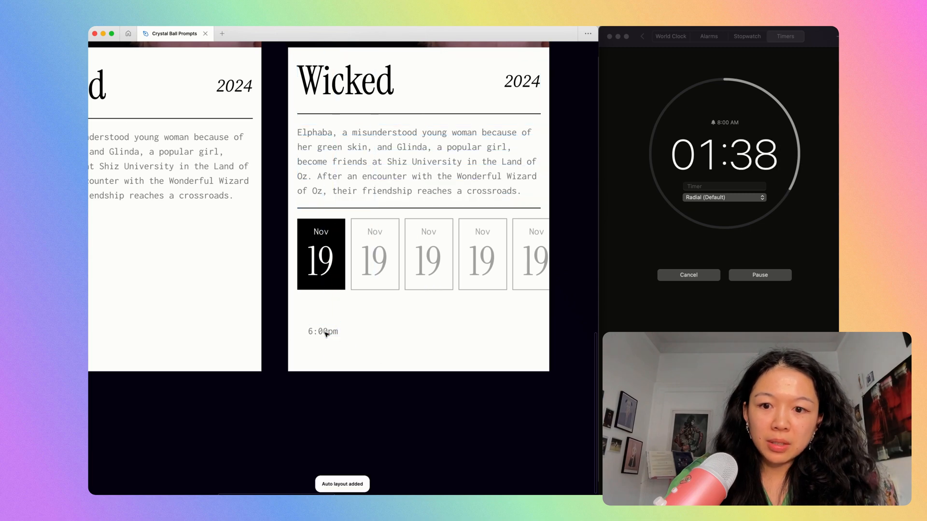
pyautogui.press('super+backslash')
pyautogui.doubleClick(321, 265)
pyautogui.press('alt+super+c')
pyautogui.click(327, 337)
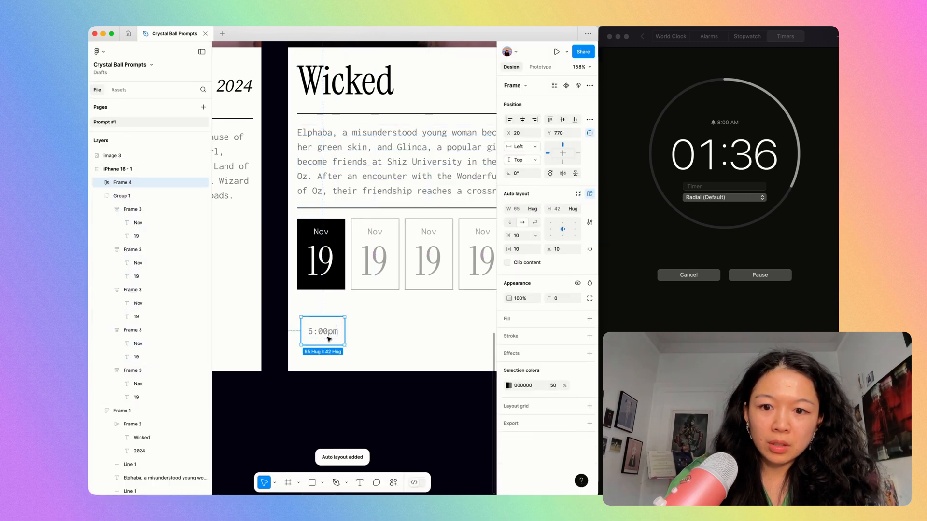
pyautogui.press('alt+super+v')
# Apply the properties of an unselected grey date card to the "6:00pm" frame.
pyautogui.doubleClick(361, 268)
pyautogui.press('alt+super+c')
pyautogui.click(339, 333)
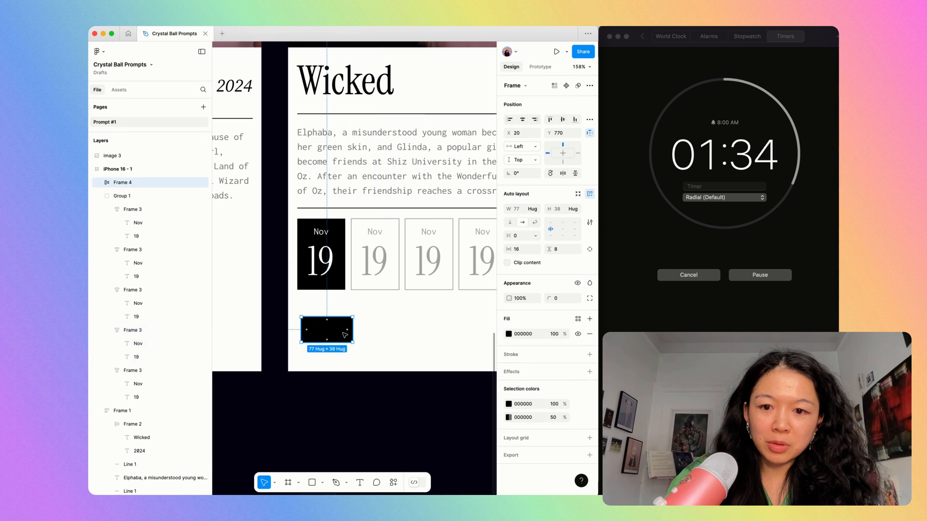
pyautogui.press('alt+super+v')
pyautogui.doubleClick(335, 331)
pyautogui.press('Escape')
# Move the "6:00pm" button to the left text margin at X 14 and add a "Choose a time" label above it.
pyautogui.moveTo(326, 332); pyautogui.dragTo(325, 326)
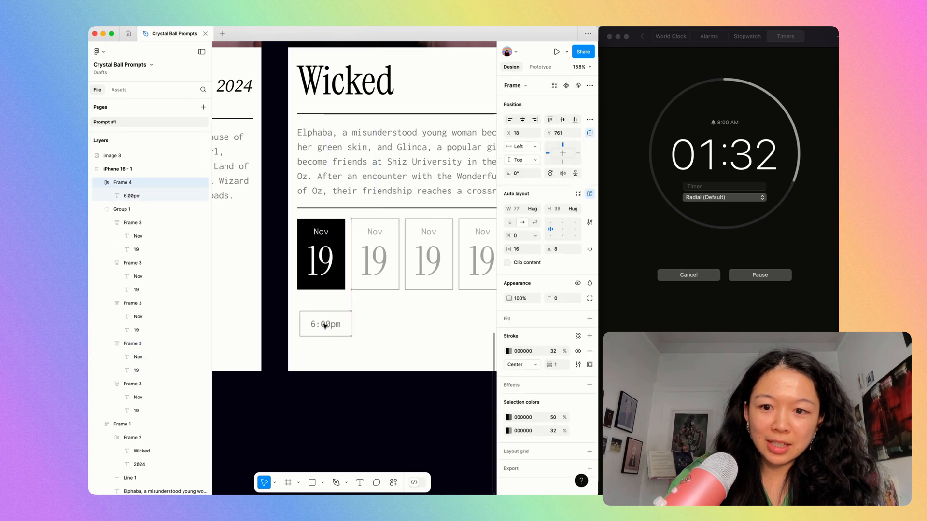
pyautogui.click(298, 304)
pyautogui.write('Choose a time')
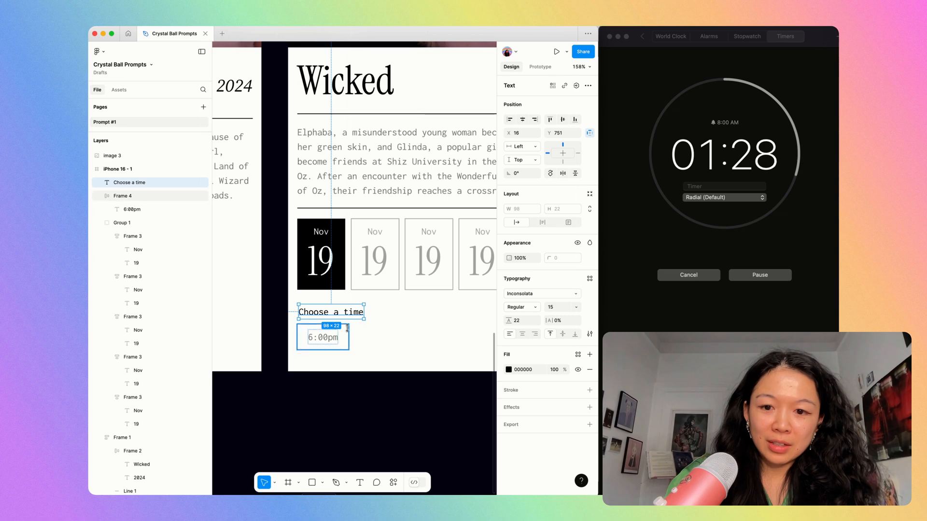
# Duplicate the "6:00pm" button sideways to make a row of five evenly spaced buttons.
pyautogui.moveTo(346, 342); pyautogui.dragTo(367, 345)
pyautogui.press('super+d')
pyautogui.press('super+d')
pyautogui.press('super+d')
pyautogui.scroll(-2, 410, 389)
pyautogui.click(424, 395)
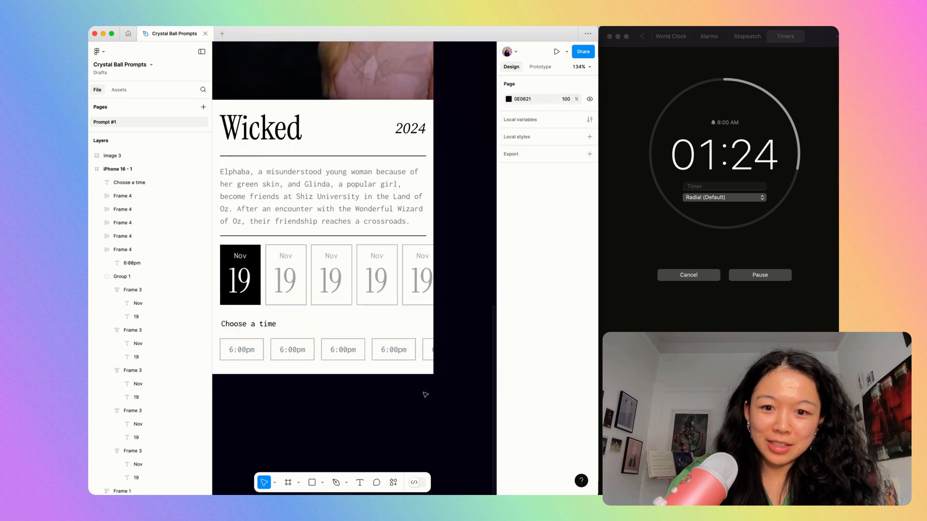
# Wrap the five time buttons in a horizontal auto layout with a gap of 8.
pyautogui.moveTo(237, 395); pyautogui.dragTo(454, 355)
pyautogui.hotkey('shift', 'a')
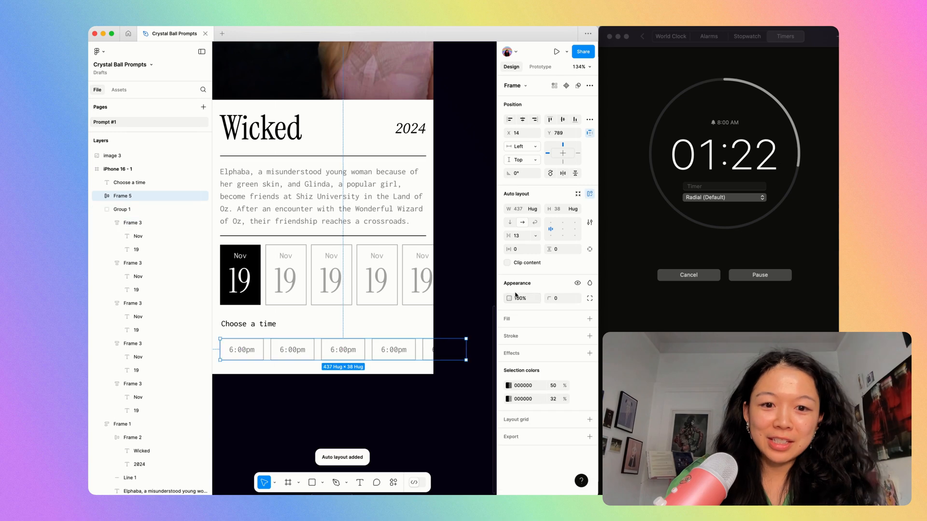
pyautogui.write('8')
pyautogui.press('Return')
pyautogui.press('super+backslash')
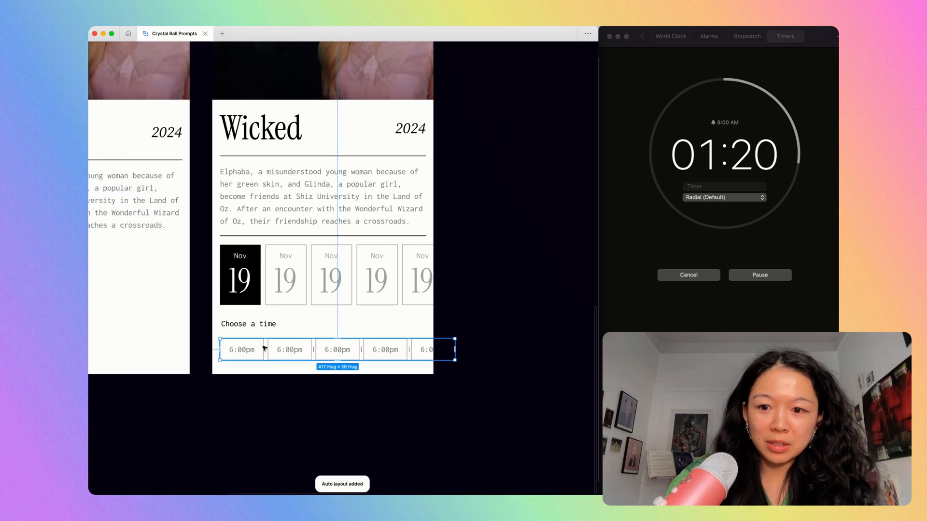
# Move the row of time buttons up beneath the "Choose a time" label and align it with the label at X 16.
pyautogui.moveTo(264, 348); pyautogui.dragTo(265, 343)
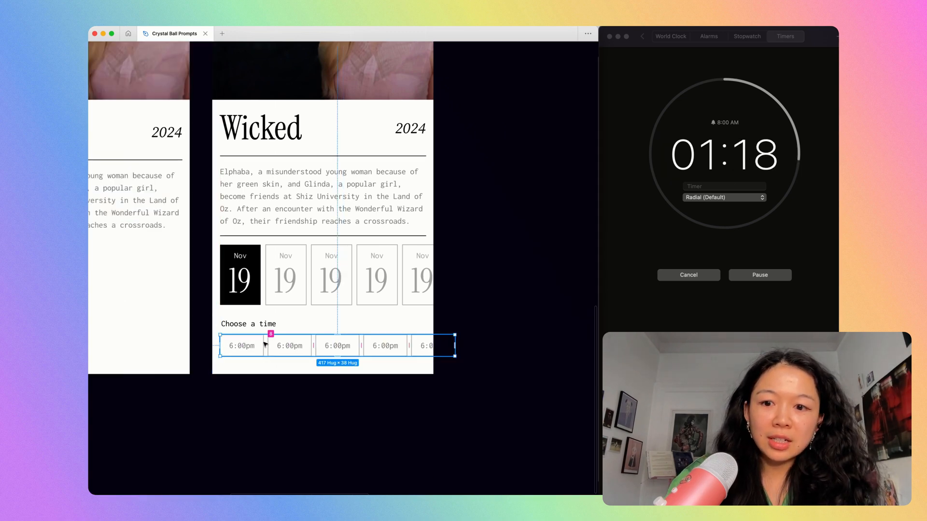
pyautogui.press('Right')
pyautogui.press('Right')
pyautogui.press('Up')
pyautogui.hotkey('alt', 'Up')
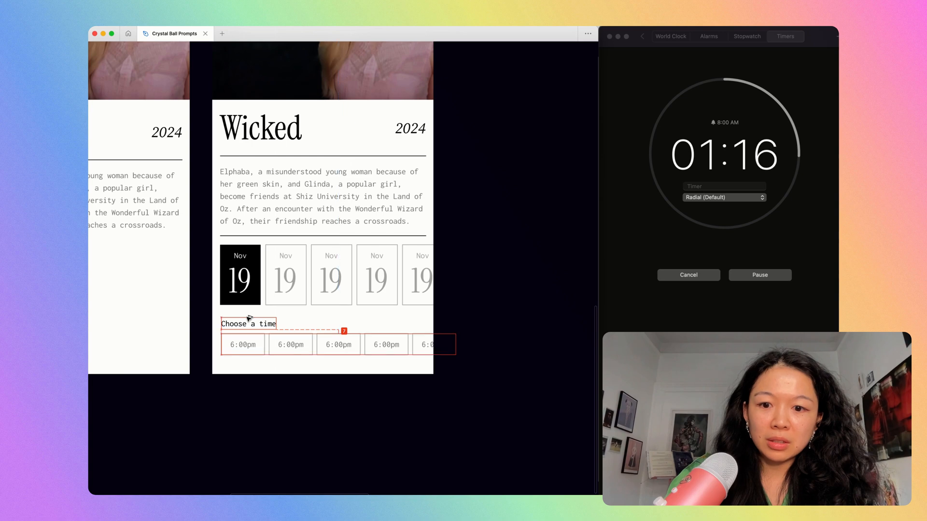
# Make the "Choose a time" label bold.
pyautogui.scroll(3, 238, 393)
pyautogui.click(250, 307)
pyautogui.press('super+b')
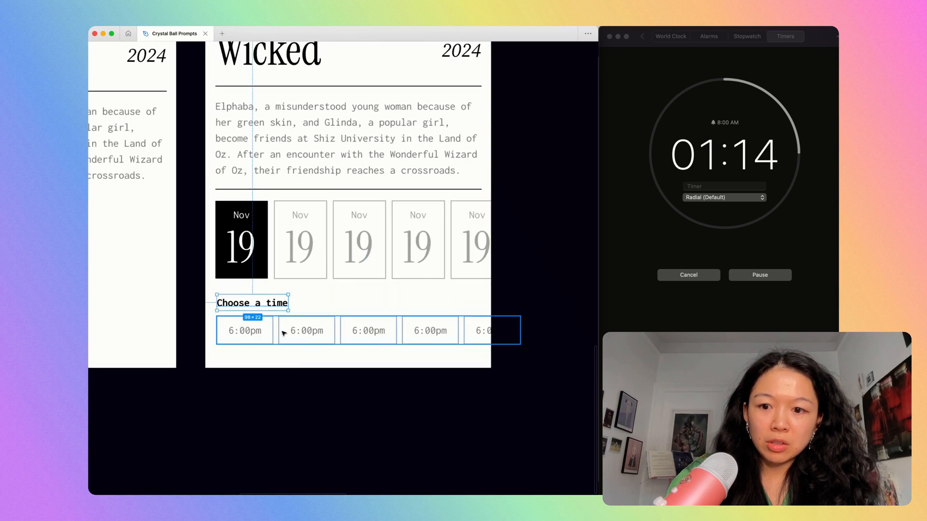
# Change the last four time buttons to 6:30pm, 7:00pm, 8:00pm and 10:00pm.
pyautogui.keyDown('super'); pyautogui.click(307, 331); pyautogui.keyUp('super')
pyautogui.press('Return')
pyautogui.write('6:30pm')
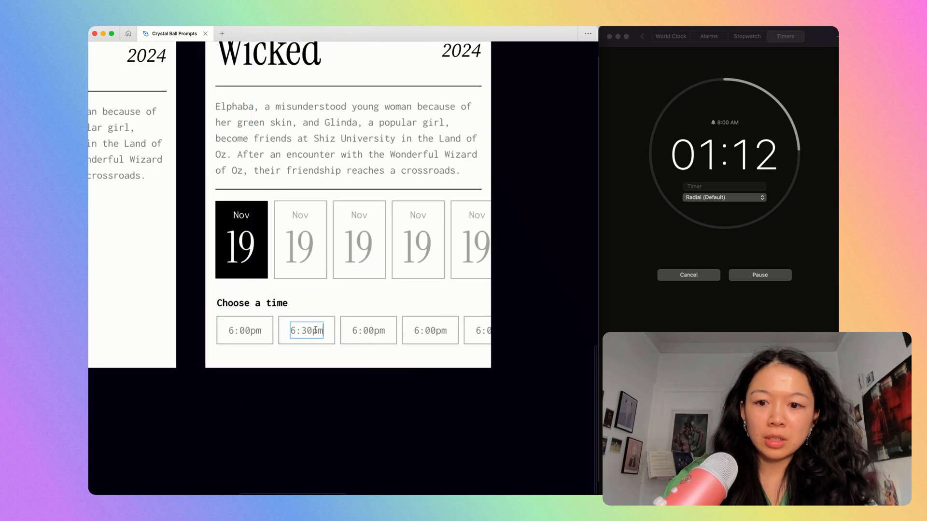
pyautogui.write('7')
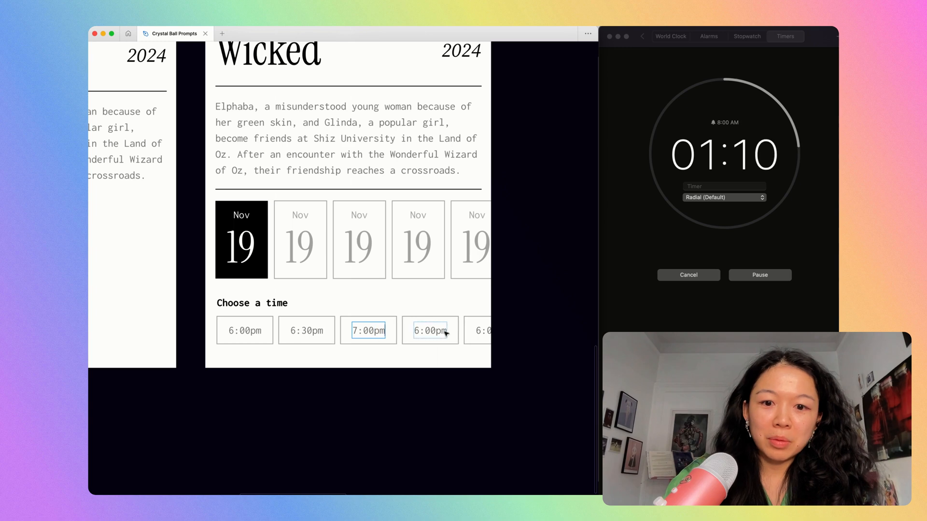
pyautogui.keyDown('super'); pyautogui.click(433, 331); pyautogui.keyUp('super')
pyautogui.press('Return')
pyautogui.write('8')
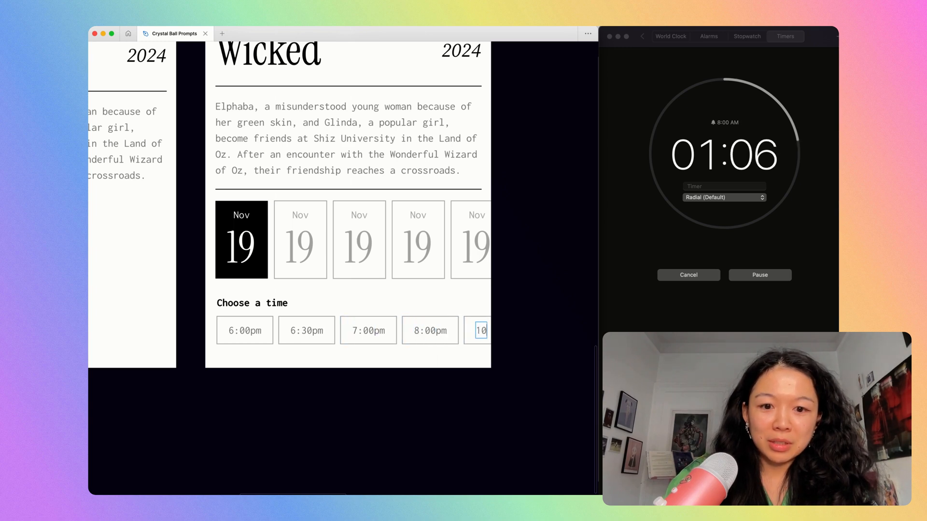
pyautogui.click(399, 469)
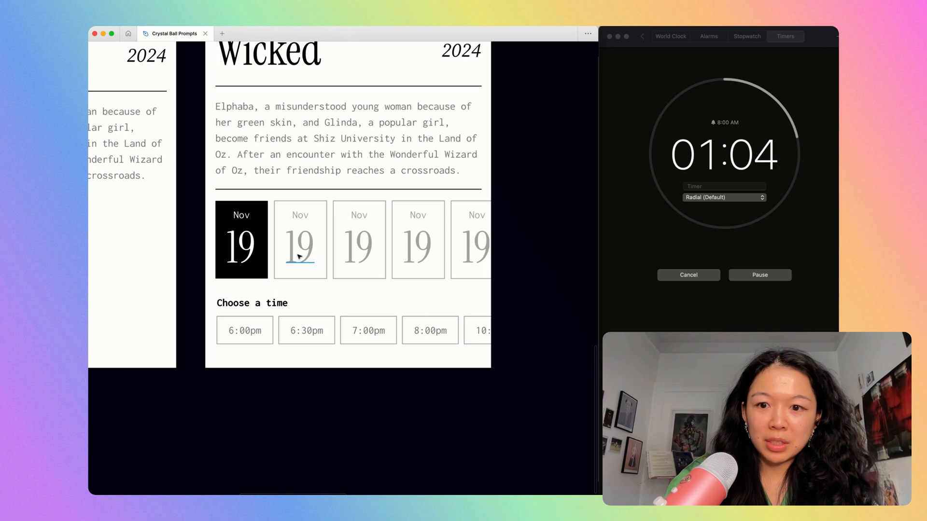
# Change the day numbers on the last four date cards to 20, 21, 22 and 23.
pyautogui.doubleClick(413, 252)
pyautogui.write('22')
# Wrap the five date cards in a horizontal auto layout with a gap of 8 and realign the row with the text margin.
pyautogui.moveTo(210, 241); pyautogui.dragTo(516, 243)
pyautogui.hotkey('shift', 'a')
pyautogui.press('super+backslash')
pyautogui.write('8')
pyautogui.press('super+backslash')
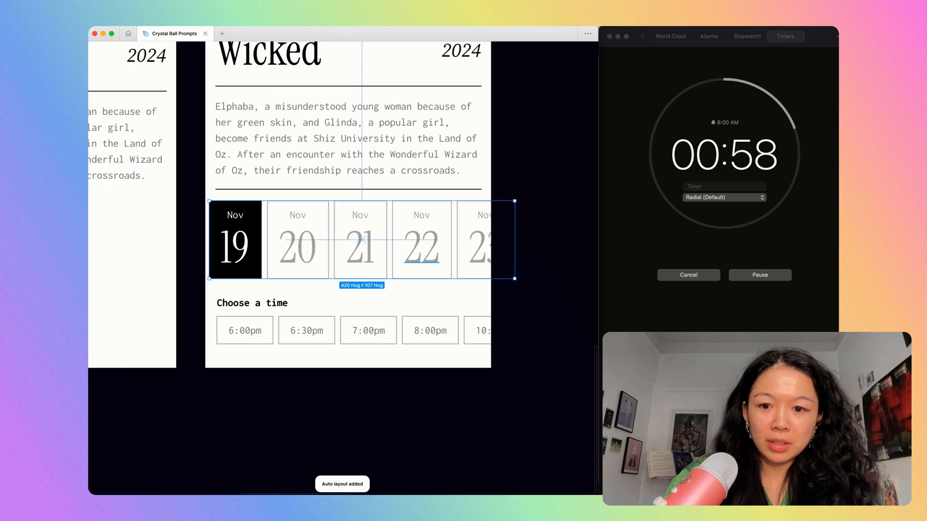
pyautogui.moveTo(233, 247); pyautogui.dragTo(240, 247)
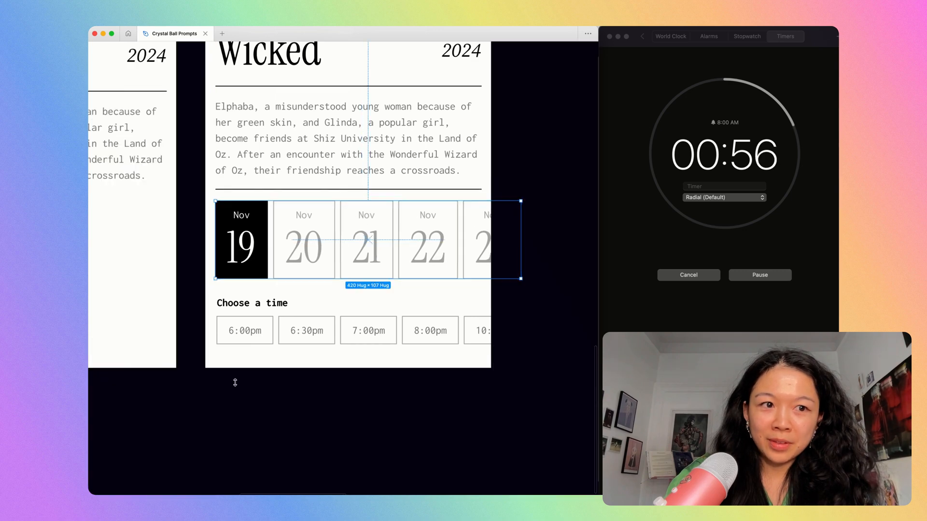
# Check the auto layout gap of the time button row.
pyautogui.click(238, 396)
pyautogui.click(243, 329)
pyautogui.press('super+backslash')
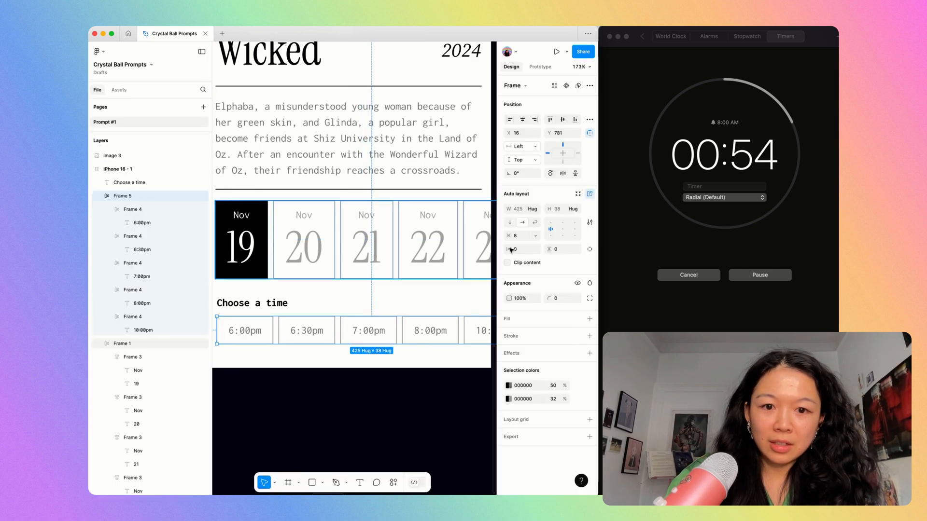
pyautogui.click(524, 236)
pyautogui.press('super+backslash')
pyautogui.click(424, 430)
pyautogui.scroll(-6, 353, 302)
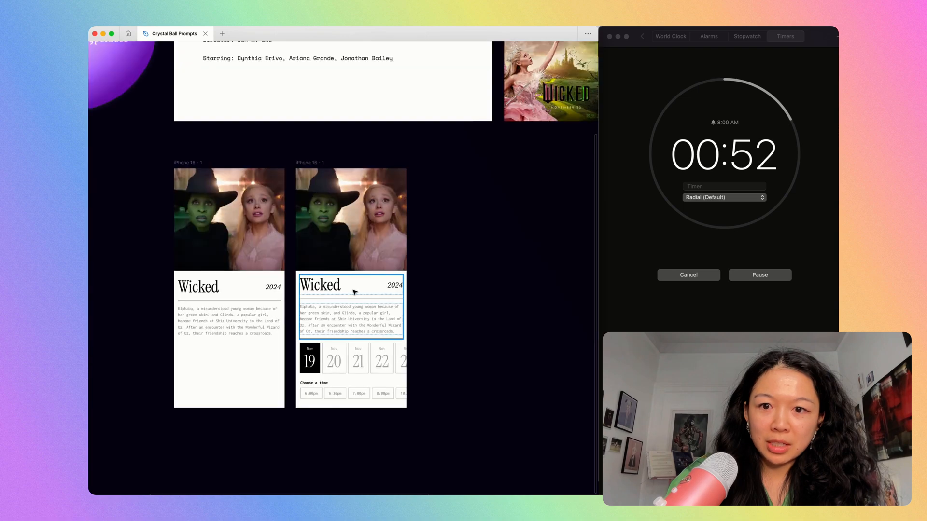
# Duplicate the Wicked phone screen that has the date cards and time buttons.
pyautogui.click(313, 163)
pyautogui.scroll(10, 565, 296)
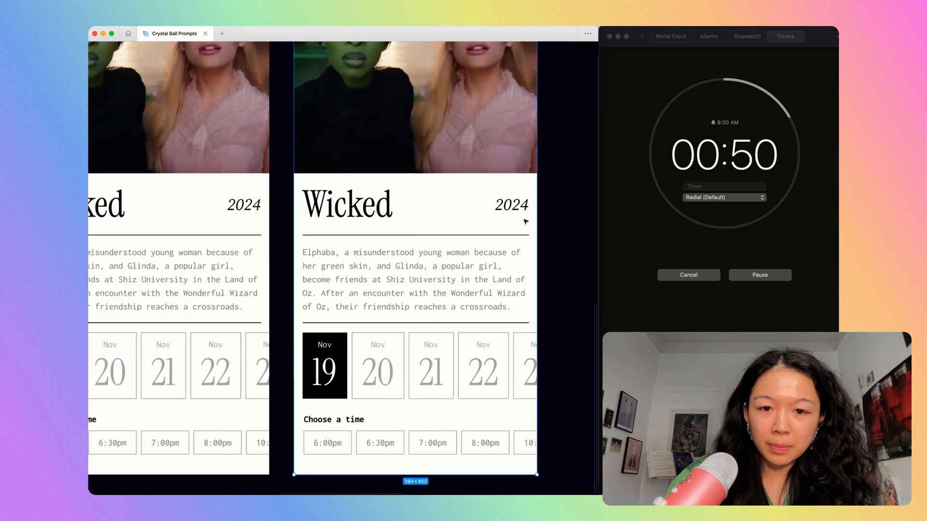
pyautogui.click(459, 270)
pyautogui.press('super+backslash')
pyautogui.scroll(-5, 382, 401)
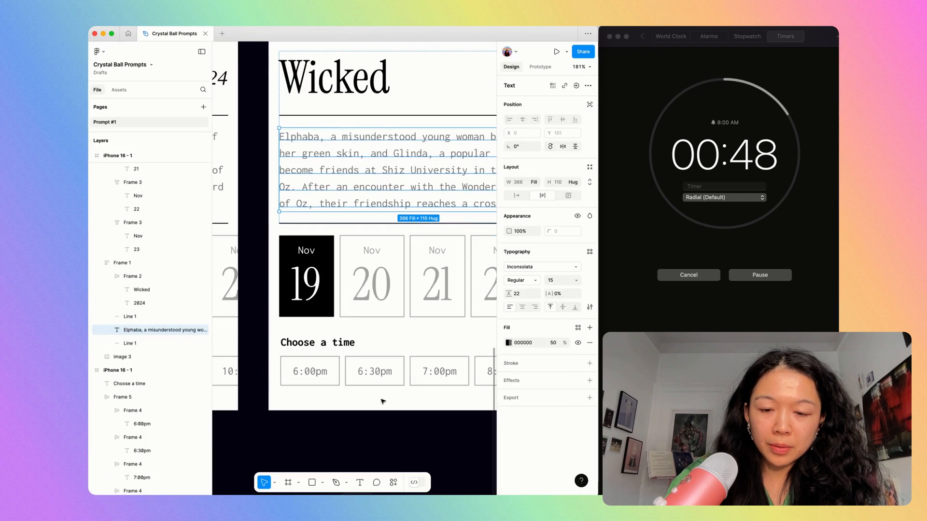
# Replace the month labels on the new screen's five date cards with Tues, Wed, Thurs, Fri and Sat.
pyautogui.click(375, 282)
pyautogui.click(376, 253)
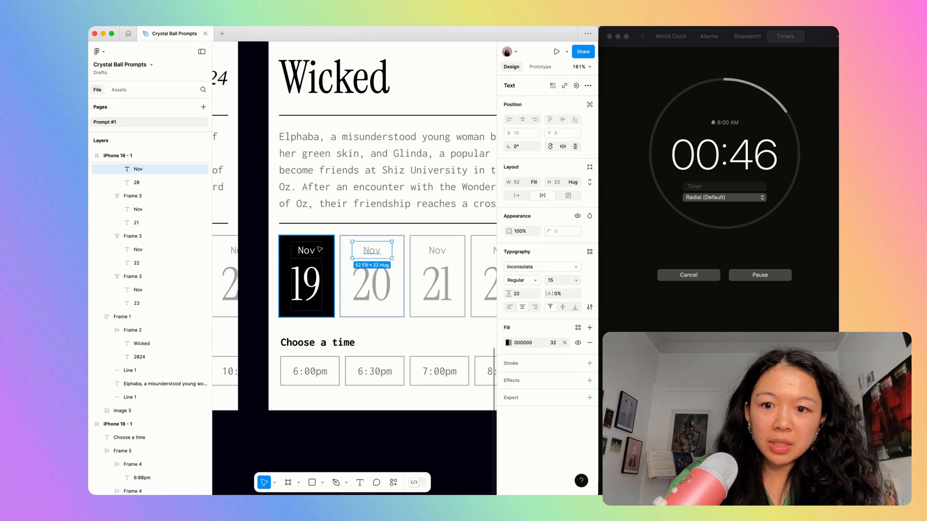
pyautogui.doubleClick(314, 251)
pyautogui.write('Tues')
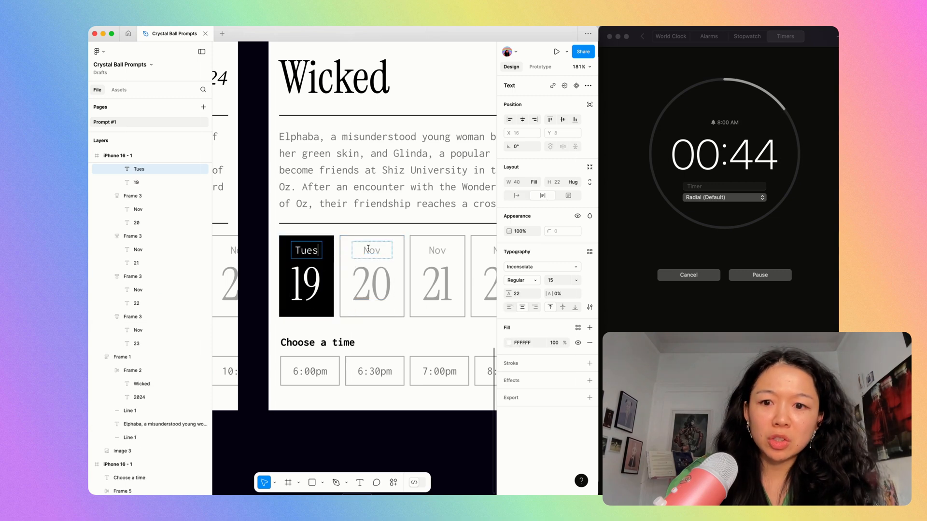
pyautogui.doubleClick(368, 250)
pyautogui.write('Wed')
pyautogui.hscroll(3, 377, 250)
pyautogui.doubleClick(385, 250)
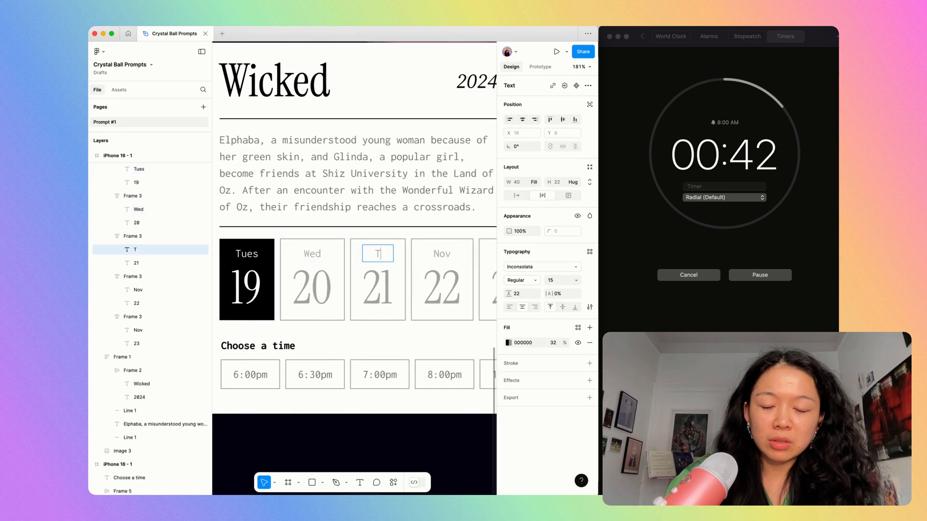
pyautogui.click(441, 252)
pyautogui.hscroll(2, 354, 227)
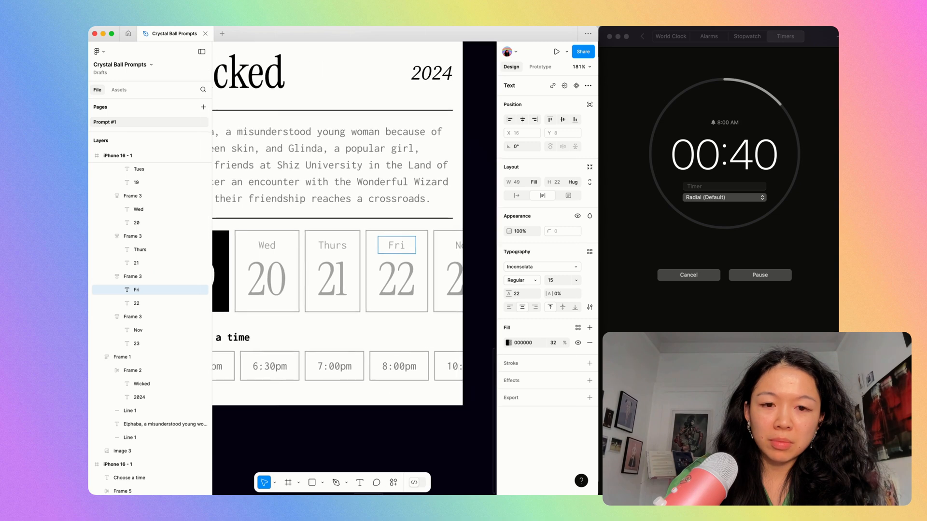
pyautogui.doubleClick(454, 248)
pyautogui.press('Escape')
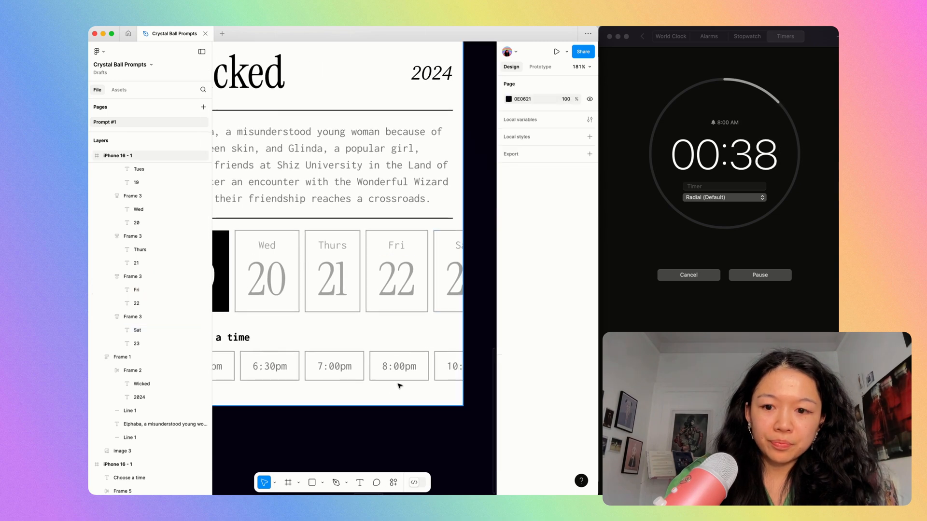
pyautogui.press('super+backslash')
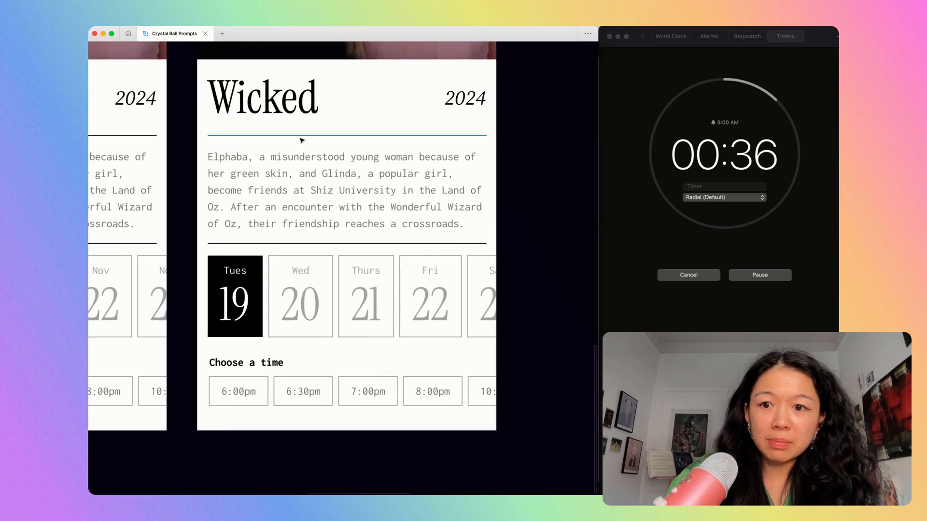
pyautogui.click(241, 316)
pyautogui.click(235, 270)
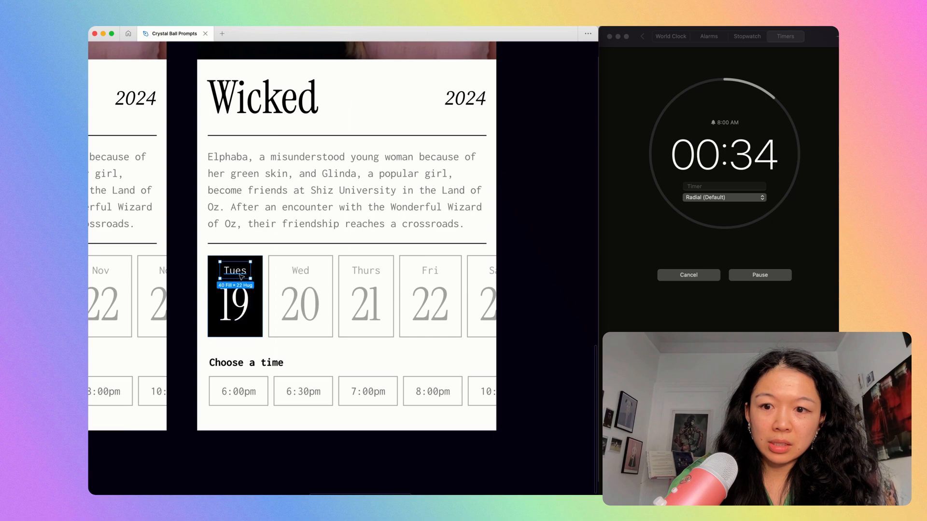
pyautogui.keyDown('shift'); pyautogui.click(300, 271); pyautogui.keyUp('shift')
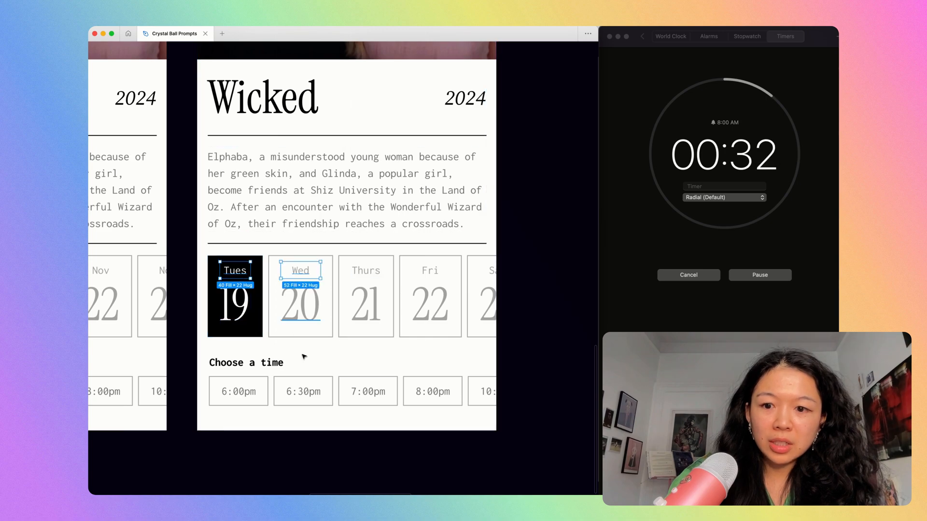
pyautogui.click(254, 366)
# Reread the movie ticket booking prompt in the purple crystal ball and return to the phone screens.
pyautogui.scroll(-5, 317, 387)
pyautogui.scroll(8, 316, 386)
pyautogui.hscroll(-5, 317, 387)
pyautogui.hscroll(-5, 317, 387)
pyautogui.scroll(2, 316, 387)
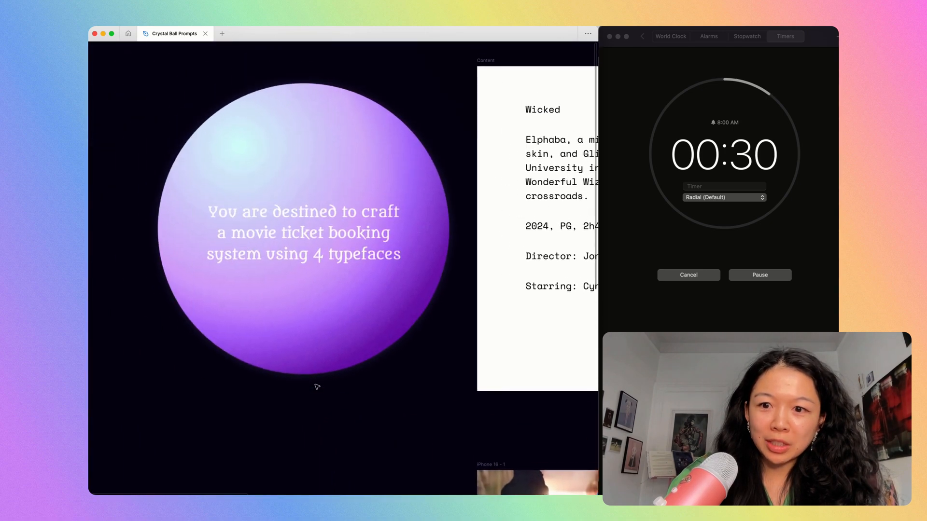
pyautogui.scroll(-9, 317, 387)
pyautogui.hscroll(8, 316, 387)
pyautogui.click(451, 445)
pyautogui.hscroll(3, 451, 445)
pyautogui.hscroll(2, 451, 445)
pyautogui.scroll(2, 450, 445)
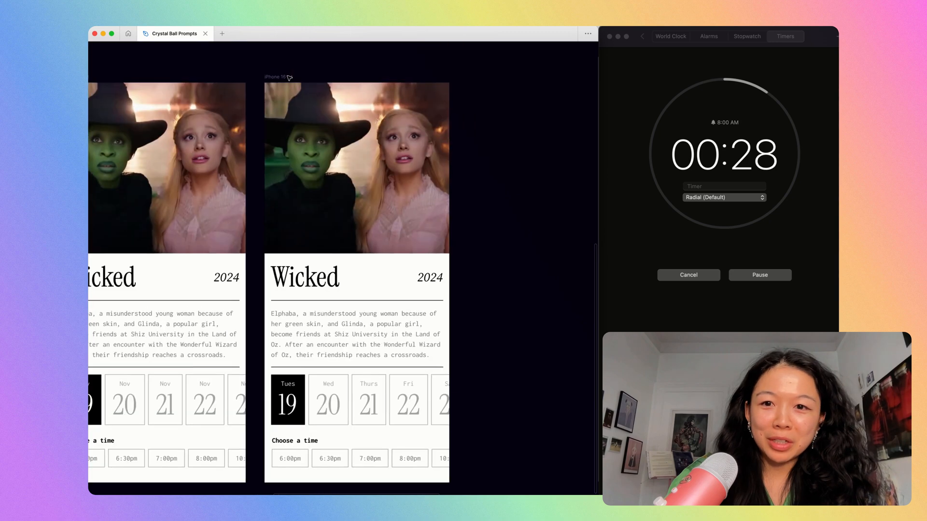
# Duplicate the phone screen with weekday labels and set the copy's background fill to 000000.
pyautogui.click(283, 81)
pyautogui.press('super+d')
pyautogui.hotkey('shift', '2')
pyautogui.press('super+backslash')
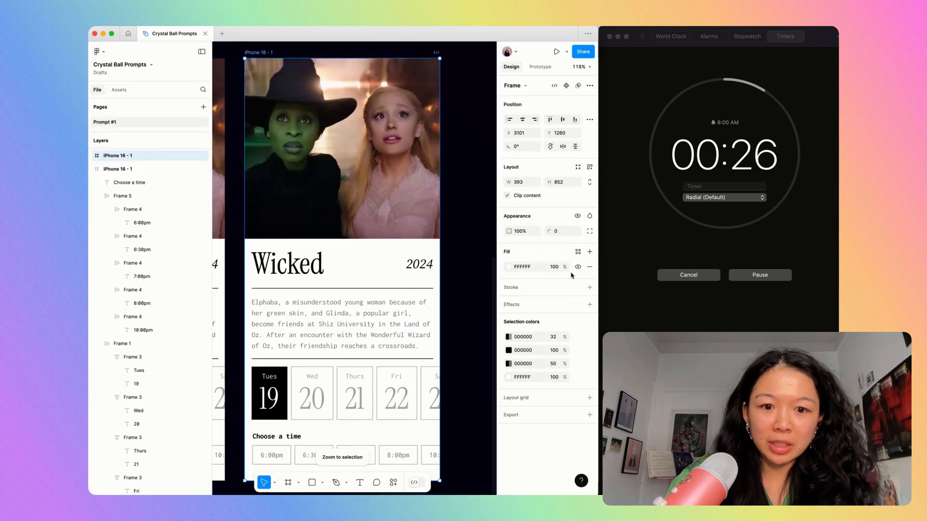
pyautogui.write('0')
pyautogui.press('Return')
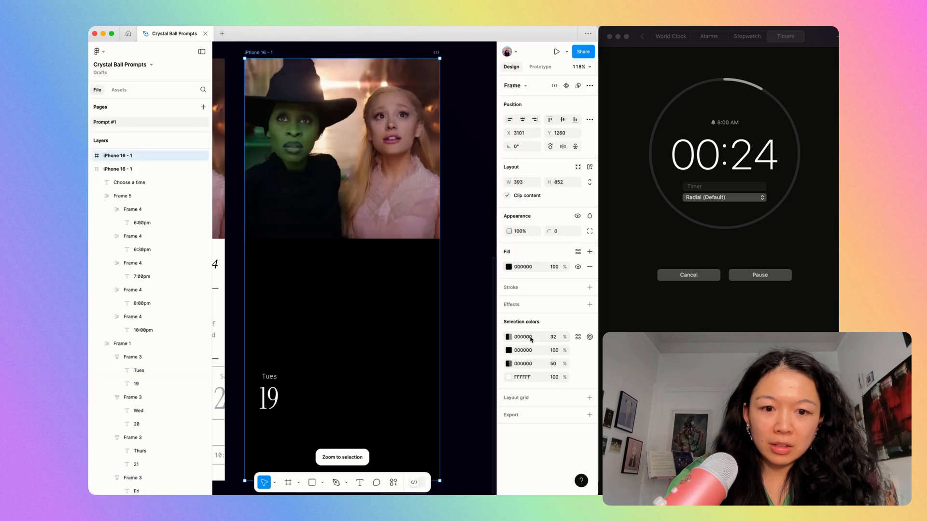
# Change all the black colors in the dark screen's contents to FFFFFF.
pyautogui.press('Return')
pyautogui.click(525, 456)
pyautogui.write('f')
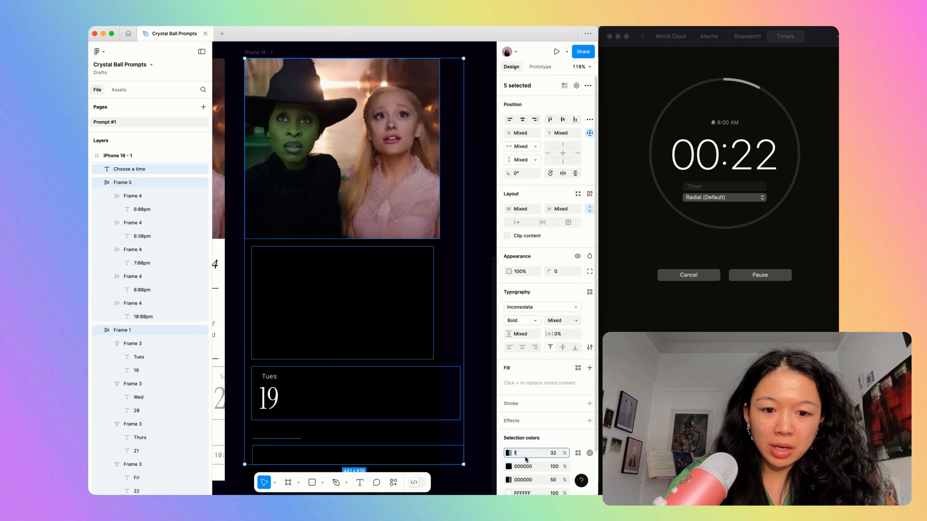
pyautogui.click(525, 467)
pyautogui.write('f')
pyautogui.click(530, 479)
pyautogui.write('f')
pyautogui.press('Tab')
# Set the opacity of the faintest white used on the dark screen's date cards to 60%.
pyautogui.scroll(-2, 530, 479)
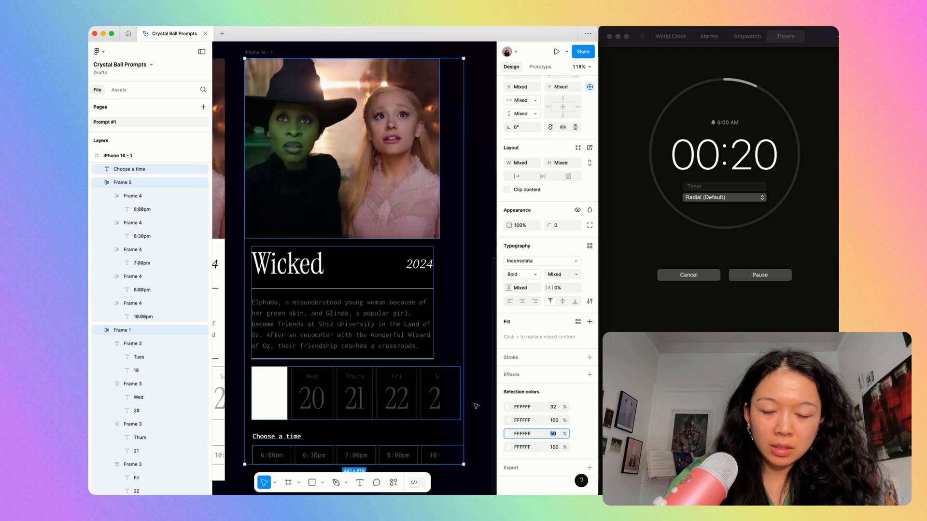
pyautogui.write('60')
pyautogui.press('Return')
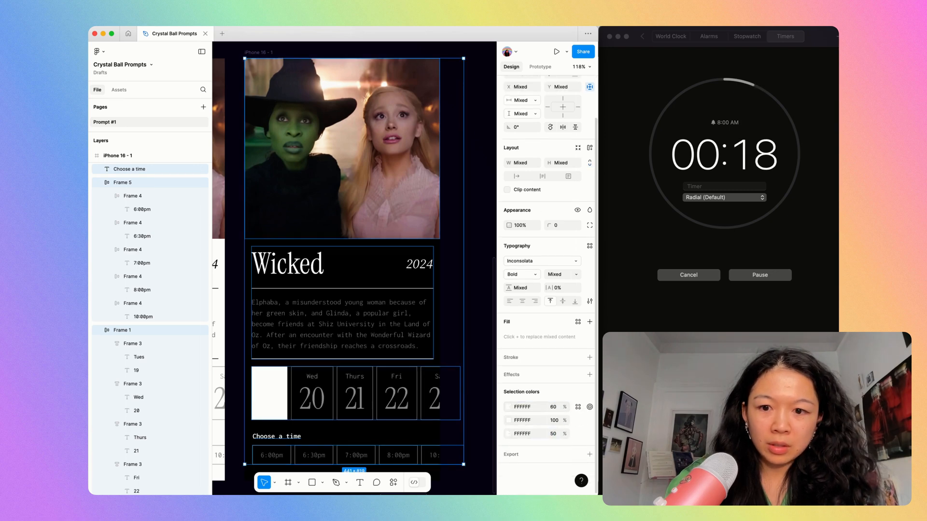
pyautogui.click(482, 345)
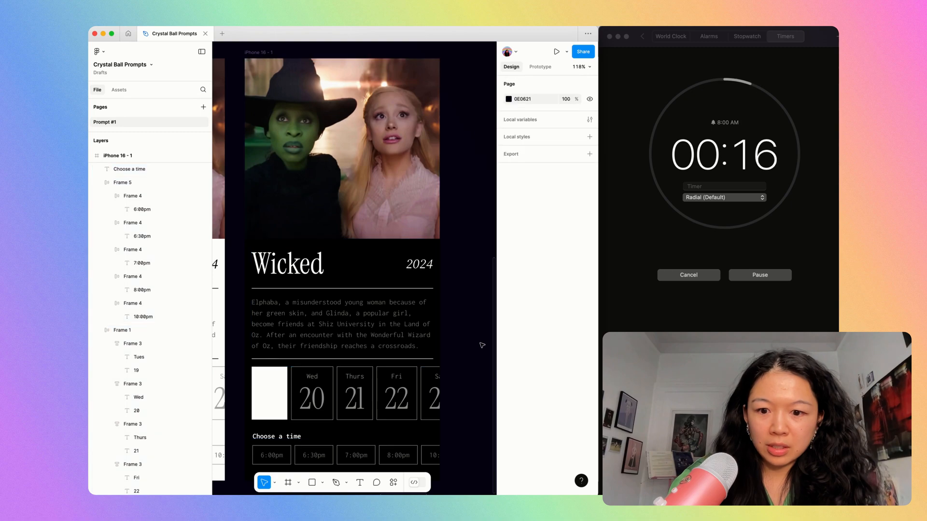
# Duplicate the light phone screen with weekday labels and place the copy beside the dark version.
pyautogui.scroll(-3, 482, 345)
pyautogui.press('super+backslash')
pyautogui.click(217, 157)
pyautogui.press('super+d')
pyautogui.hotkey('shift', '2')
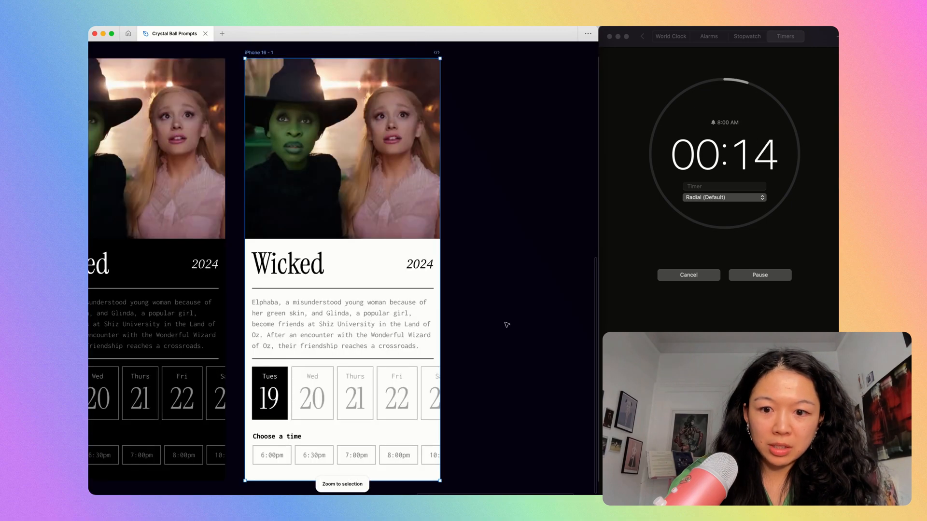
# Turn the outlines of the Wed, Thurs, Fri and Sat date cards on the new light copy into fills.
pyautogui.scroll(3, 505, 323)
pyautogui.scroll(-3, 505, 323)
pyautogui.click(365, 256)
pyautogui.doubleClick(363, 256)
pyautogui.click(316, 280)
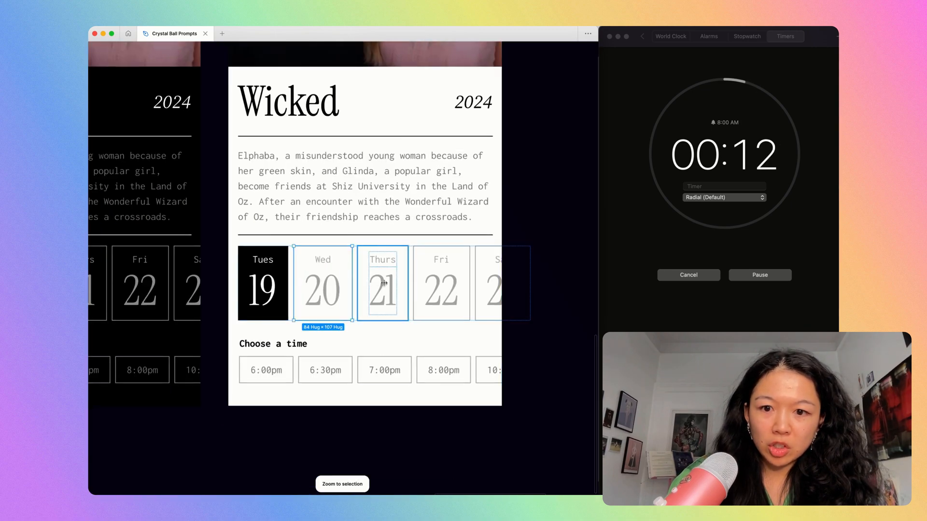
pyautogui.keyDown('shift'); pyautogui.click(383, 281); pyautogui.keyUp('shift')
pyautogui.keyDown('shift'); pyautogui.click(452, 280); pyautogui.keyUp('shift')
pyautogui.keyDown('shift'); pyautogui.click(495, 278); pyautogui.keyUp('shift')
pyautogui.hotkey('shift', 'x')
# Set the fill opacity of the Wed to Sat date cards to 6%.
pyautogui.press('super+backslash')
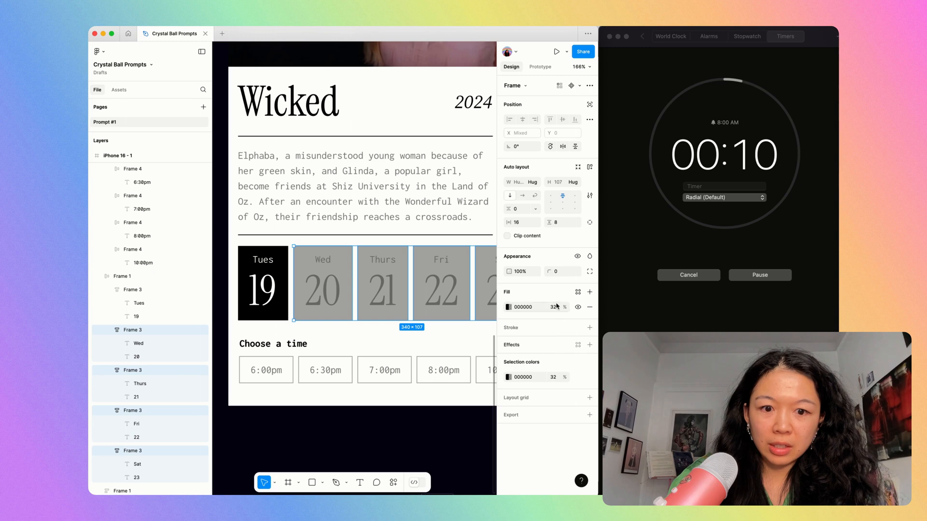
pyautogui.write('16')
pyautogui.press('Return')
pyautogui.write('6')
pyautogui.press('Return')
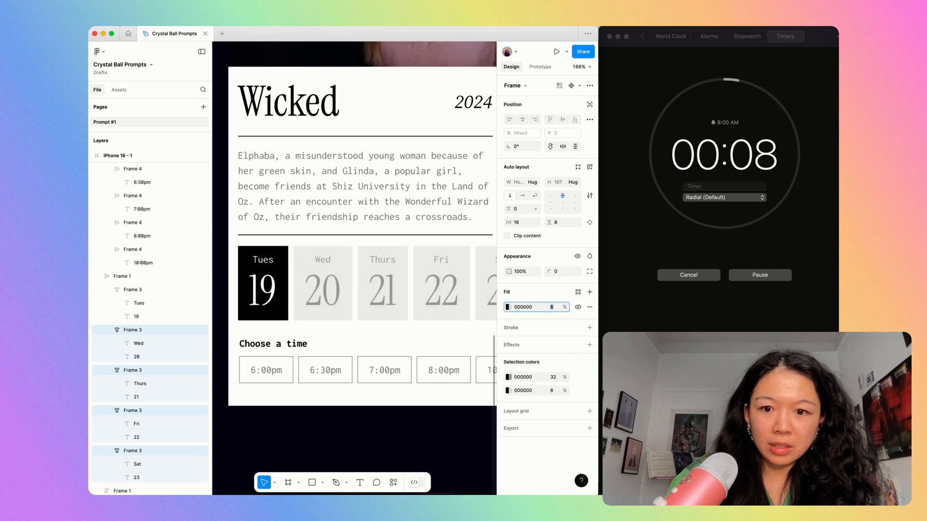
pyautogui.press('super+backslash')
# Fill the five time buttons with the light gray F5F5F5 sampled from a date card.
pyautogui.click(441, 369)
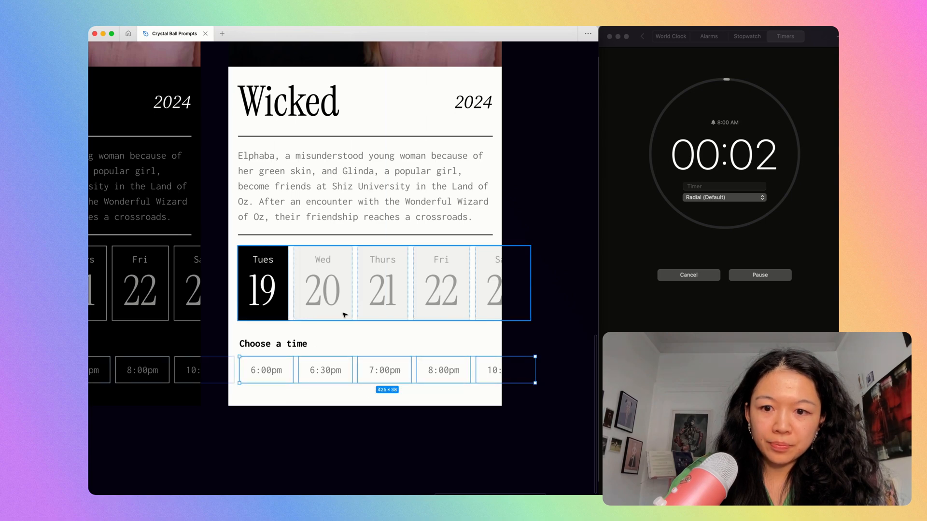
pyautogui.press('super+backslash')
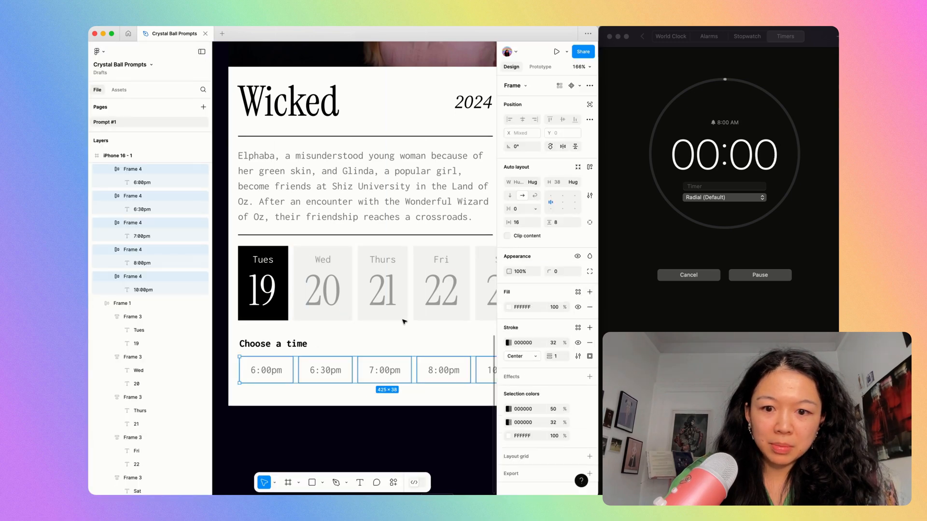
pyautogui.press('i')
pyautogui.click(373, 315)
# Stop the finished timer, dismiss its notification and switch back to the Figma design.
pyautogui.click(736, 315)
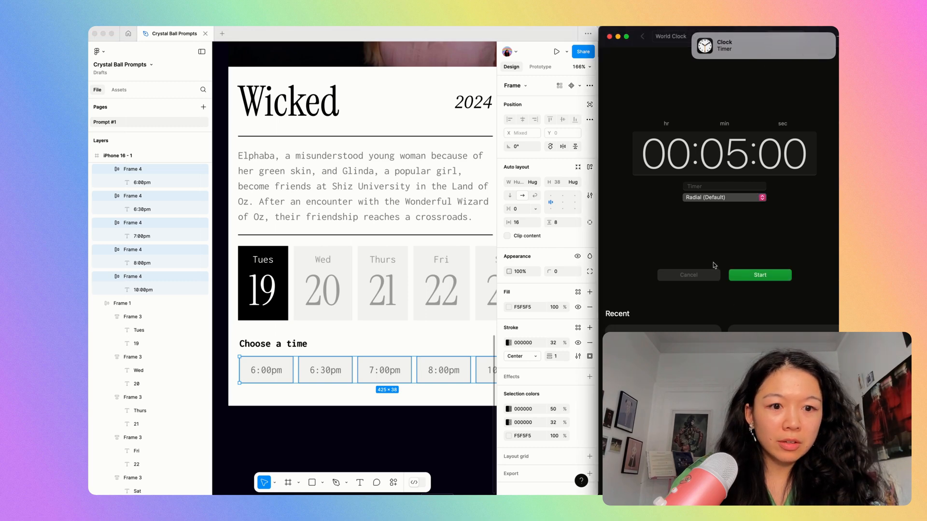
pyautogui.click(772, 53)
pyautogui.click(404, 61)
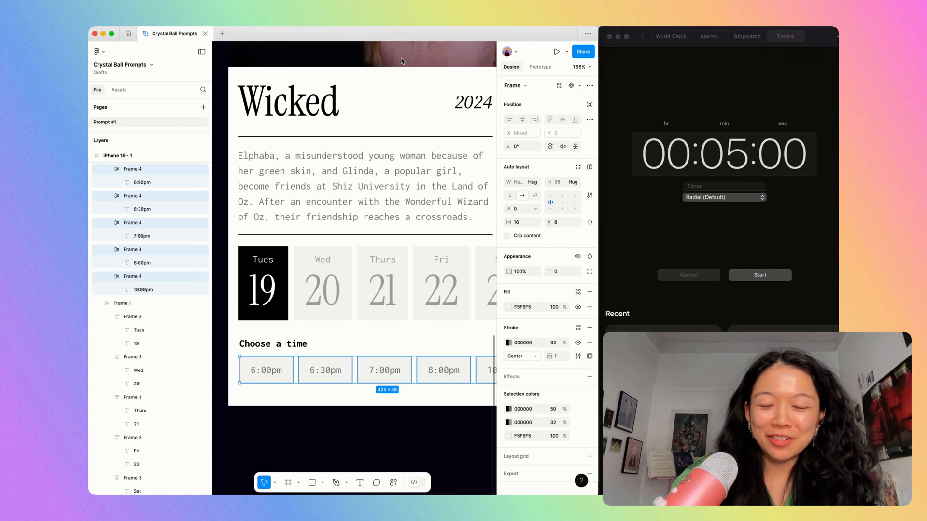
# Review all the Wicked booking screens beside the prompt and compare the dark version with the last light version.
pyautogui.scroll(-5, 401, 59)
pyautogui.press('super+backslash')
pyautogui.scroll(-10, 530, 292)
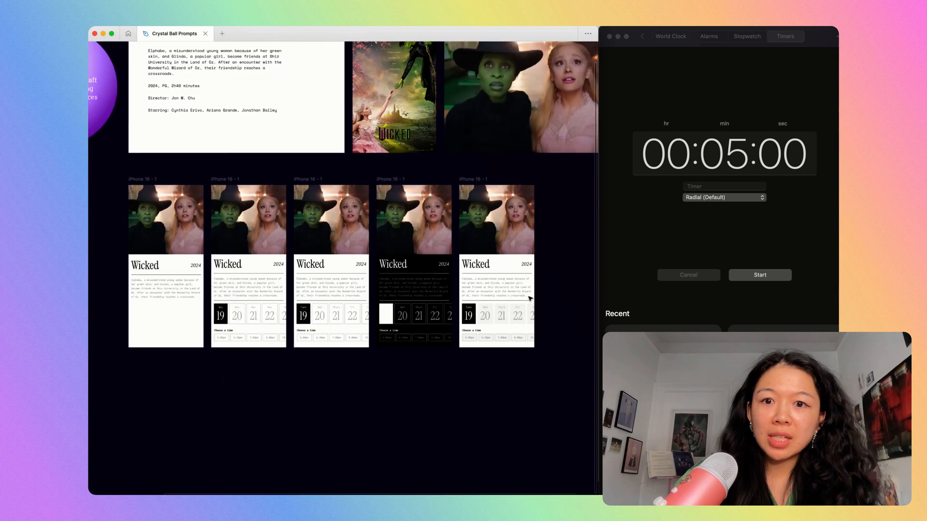
pyautogui.hscroll(-5, 529, 298)
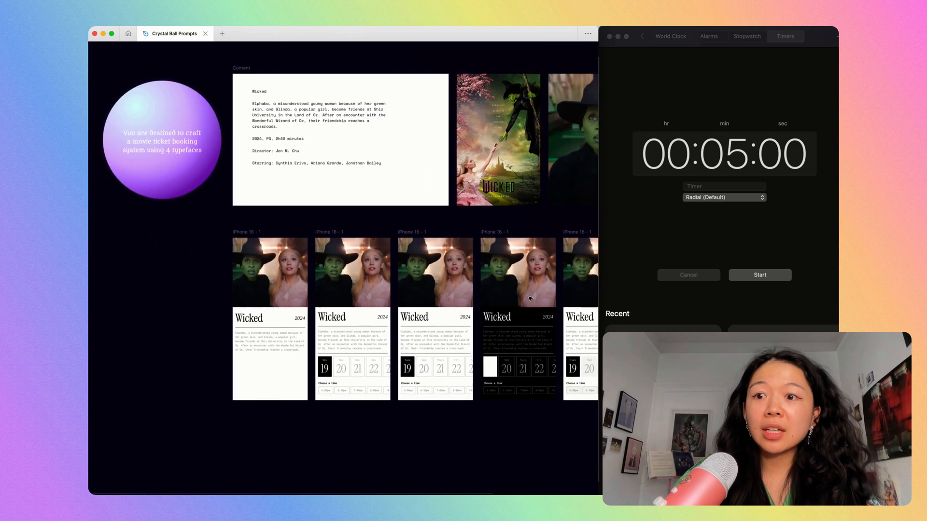
pyautogui.scroll(5, 131, 188)
pyautogui.scroll(-5, 132, 188)
pyautogui.hscroll(3, 241, 186)
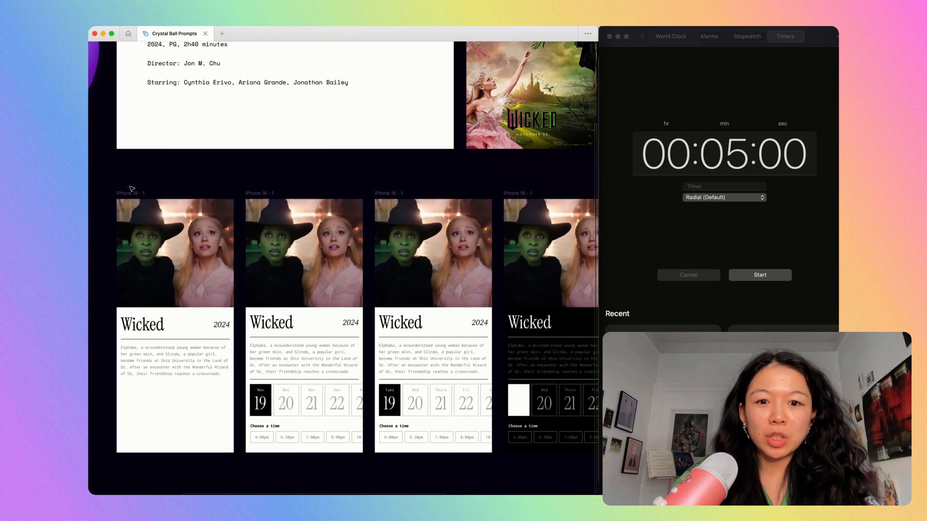
pyautogui.scroll(5, 368, 225)
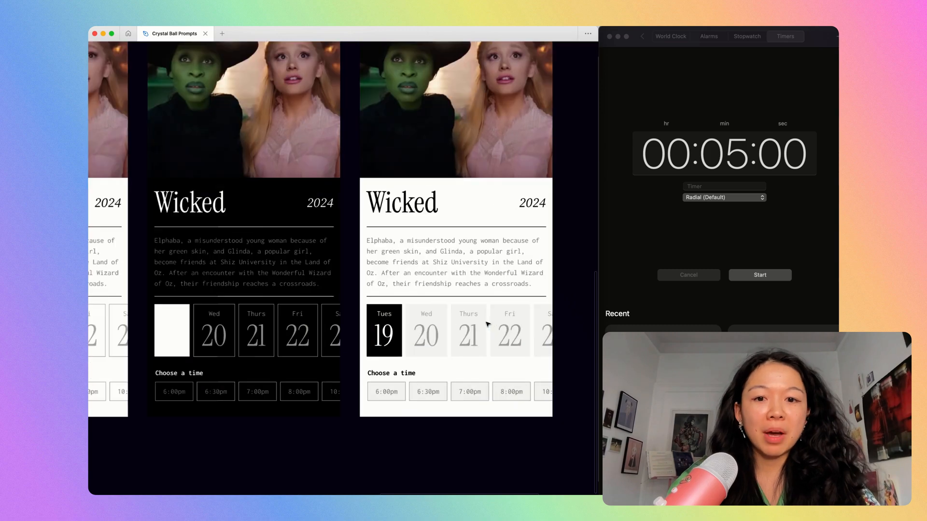
pyautogui.scroll(3, 487, 324)
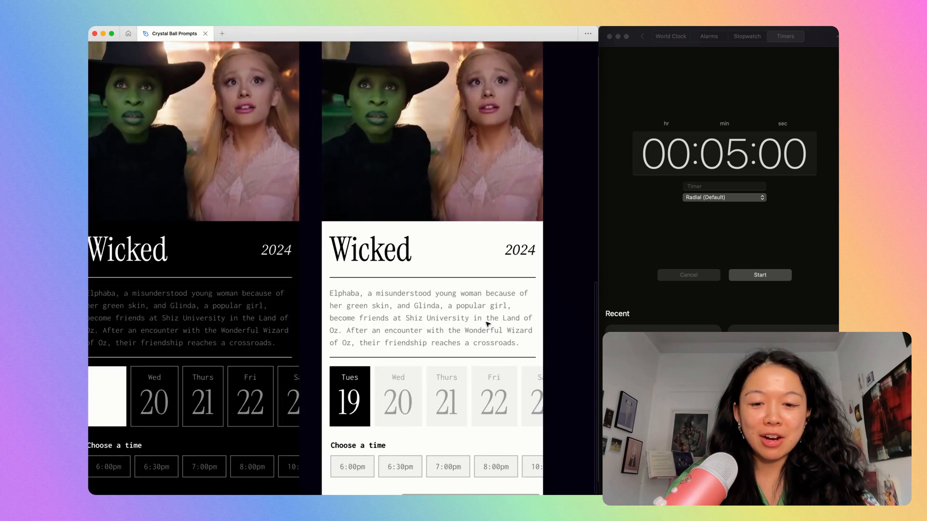
pyautogui.scroll(-2, 487, 328)
pyautogui.scroll(3, 428, 421)
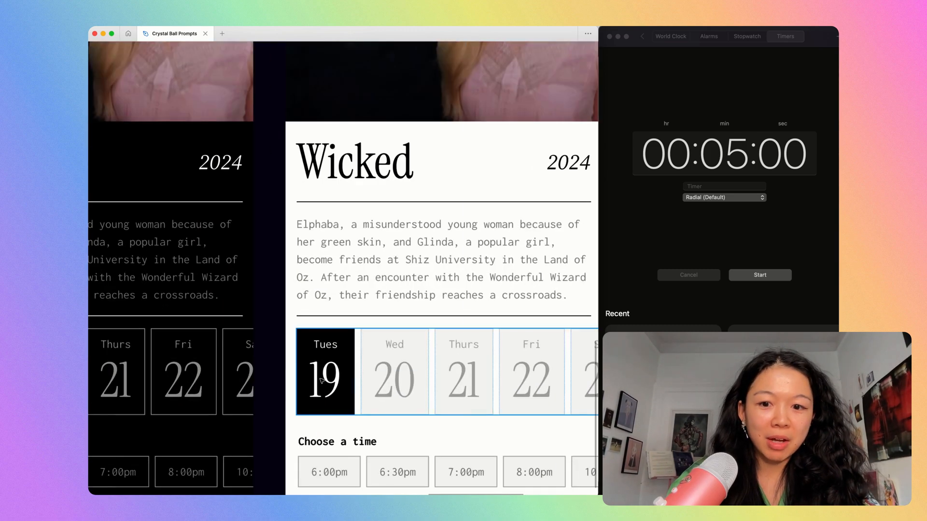
pyautogui.click(467, 392)
pyautogui.scroll(-3, 433, 418)
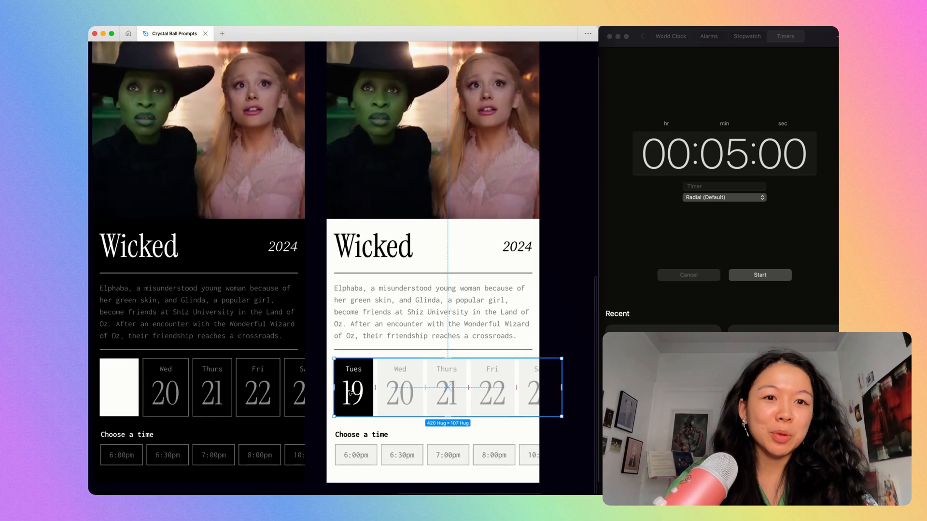
pyautogui.scroll(-3, 350, 394)
pyautogui.click(498, 315)
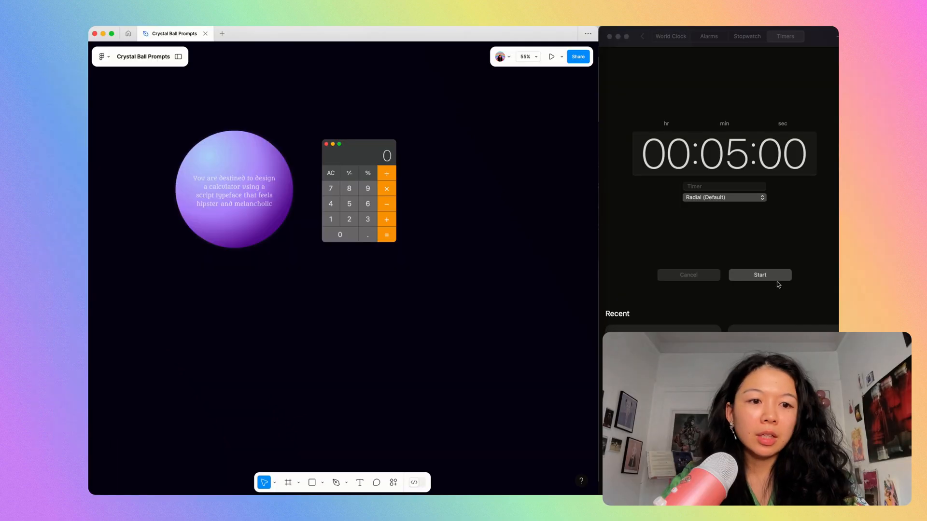
# Start the five-minute timer and add an empty iPhone 16 frame below the calculator reference image.
pyautogui.click(772, 278)
pyautogui.click(315, 392)
pyautogui.press('f')
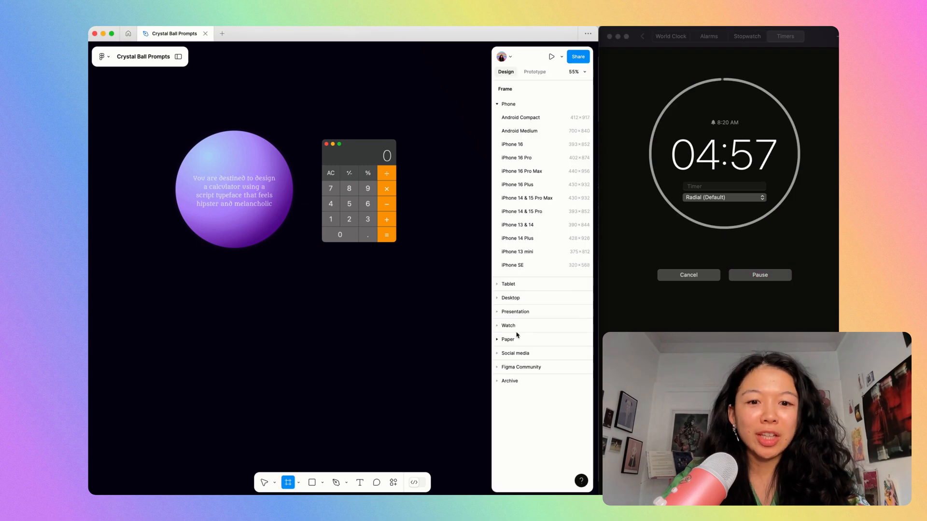
pyautogui.click(511, 145)
pyautogui.moveTo(440, 210); pyautogui.dragTo(375, 300)
pyautogui.scroll(-2, 410, 339)
pyautogui.scroll(3, 375, 301)
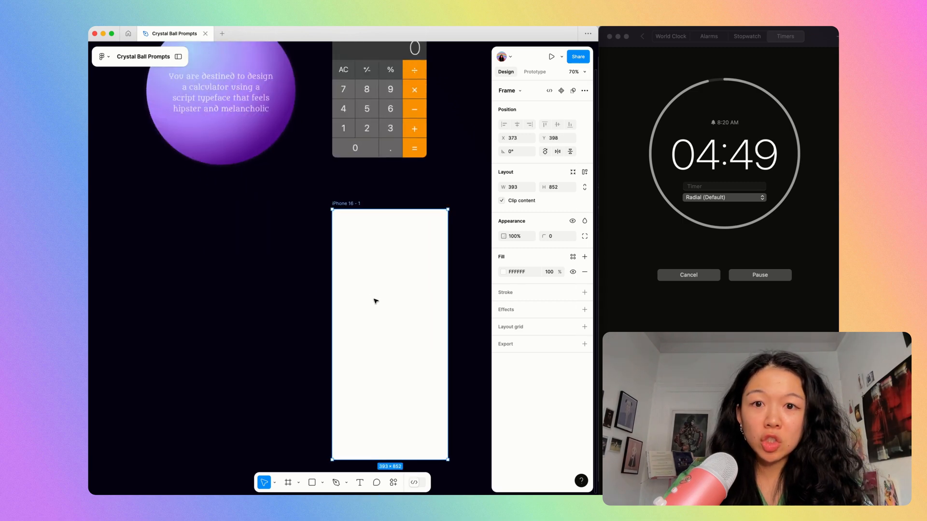
# Add a text reading 100 in the upper part of the iPhone 16 frame.
pyautogui.hotkey('shift', '2')
pyautogui.press('t')
pyautogui.click(322, 144)
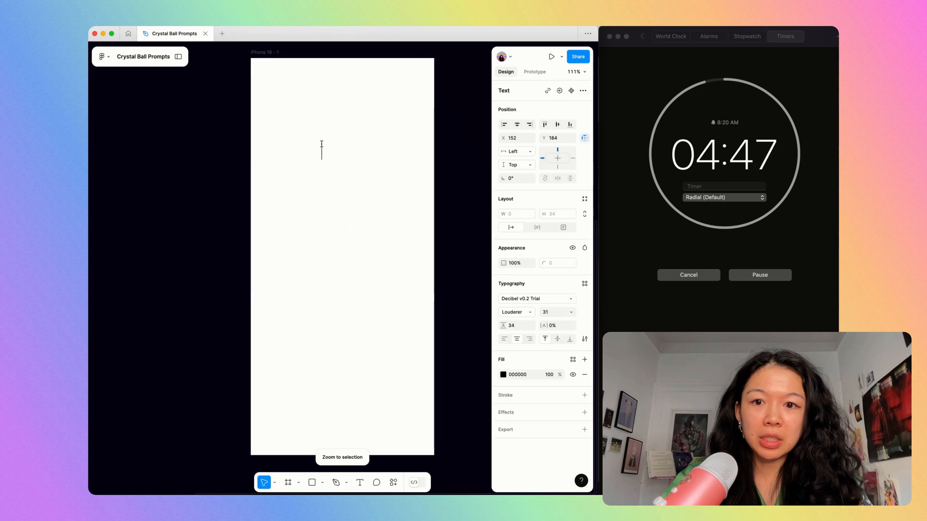
pyautogui.hotkey('shift', '2')
# Browse the font list for a script typeface and set the 100 text in Explora.
pyautogui.click(534, 300)
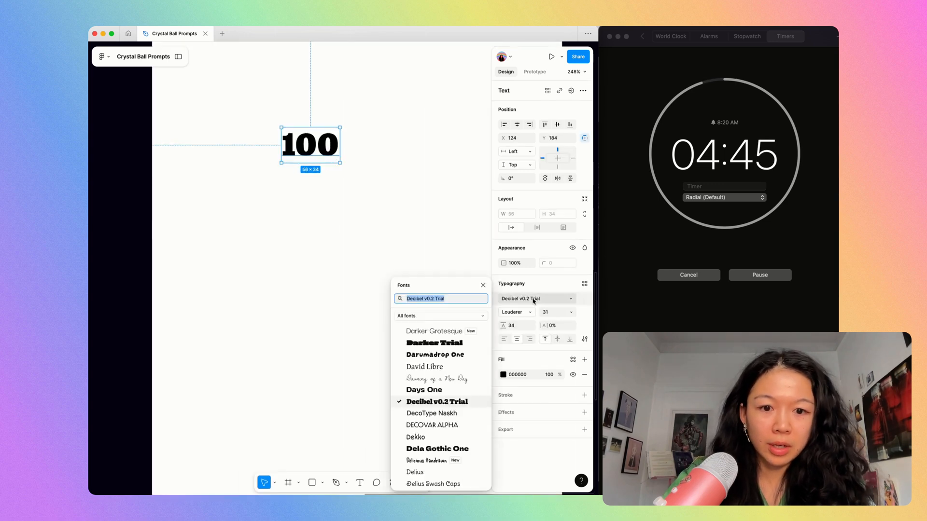
pyautogui.scroll(-5, 434, 386)
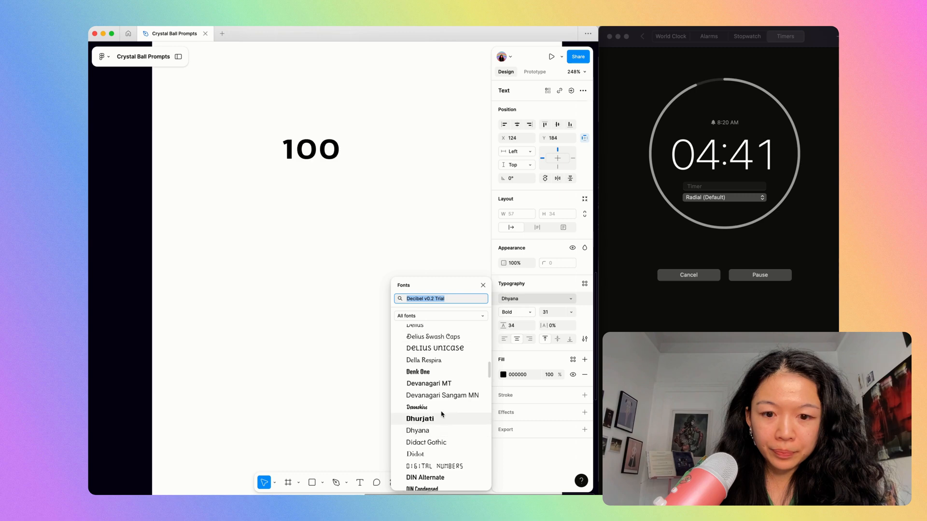
pyautogui.scroll(-5, 436, 452)
pyautogui.scroll(-5, 440, 451)
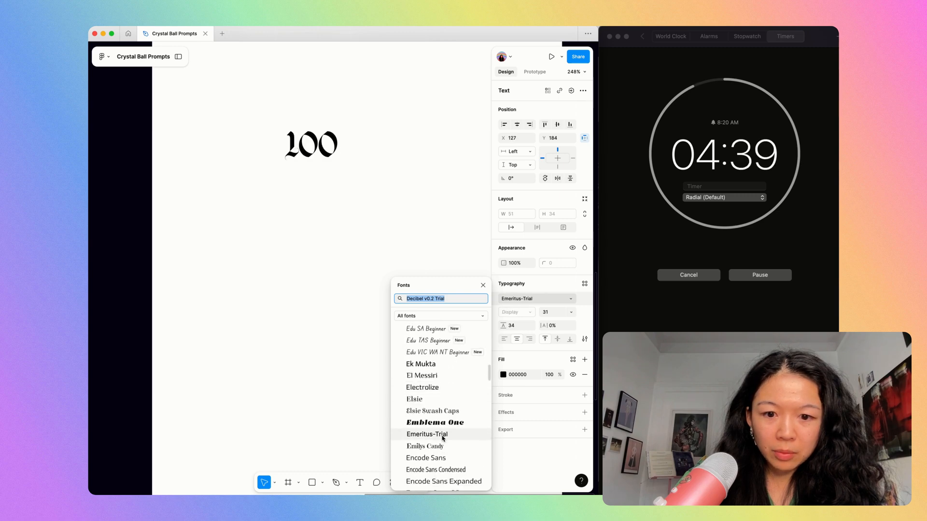
pyautogui.scroll(-5, 440, 446)
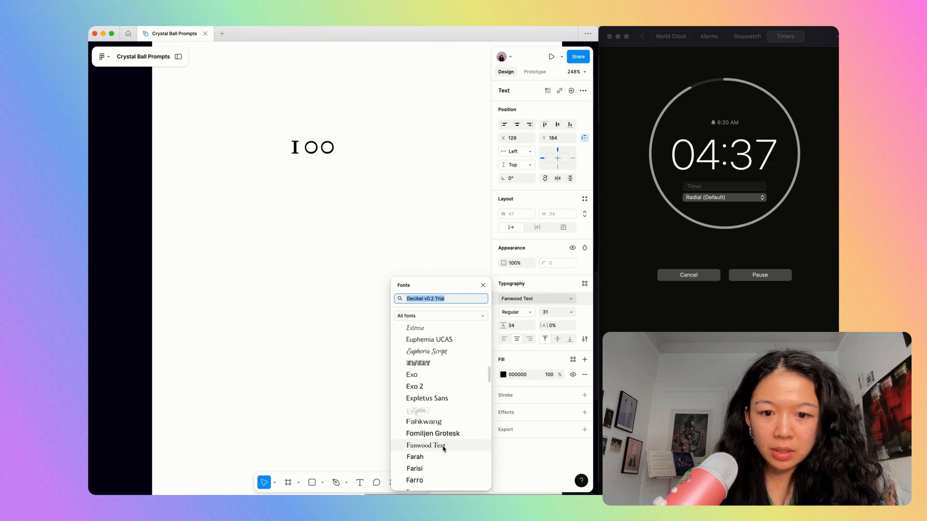
pyautogui.scroll(-3, 420, 371)
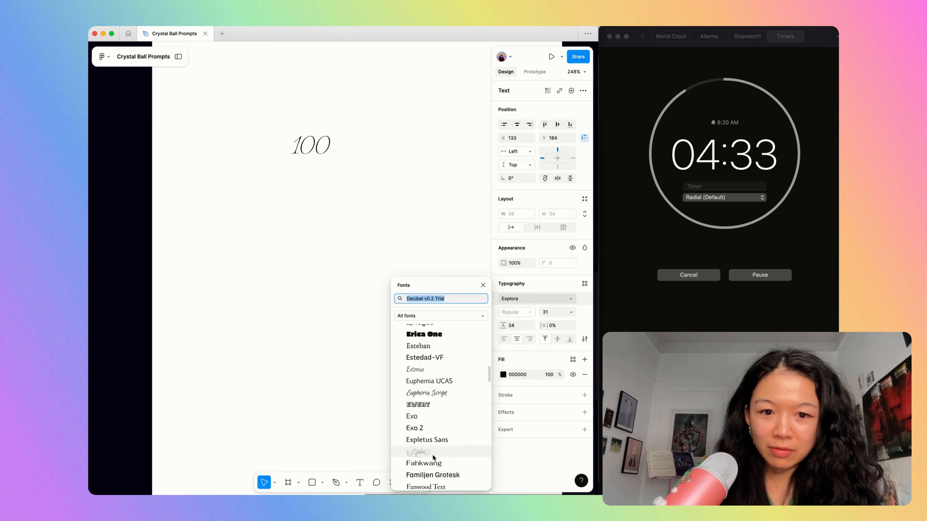
pyautogui.scroll(-2, 433, 454)
pyautogui.click(430, 426)
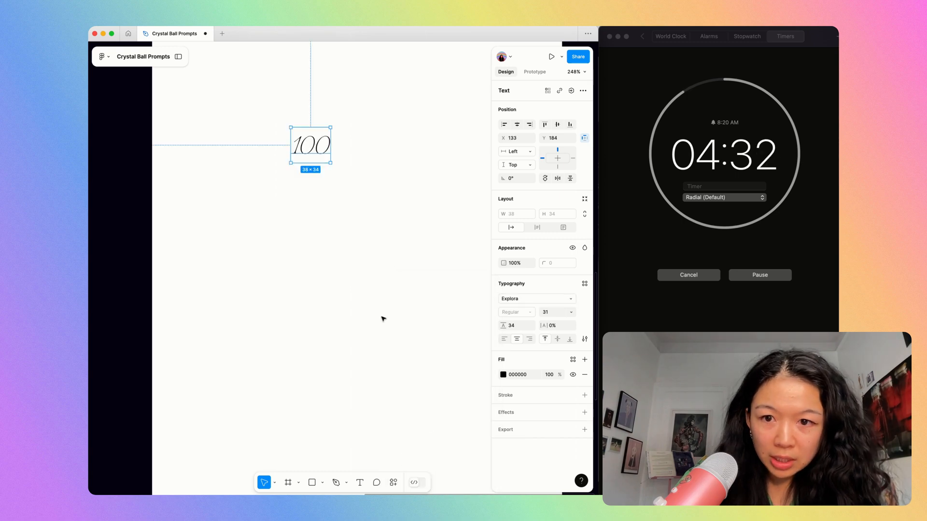
pyautogui.doubleClick(314, 161)
pyautogui.press('Right')
pyautogui.write('120909ASDFAS9')
pyautogui.press('super+z')
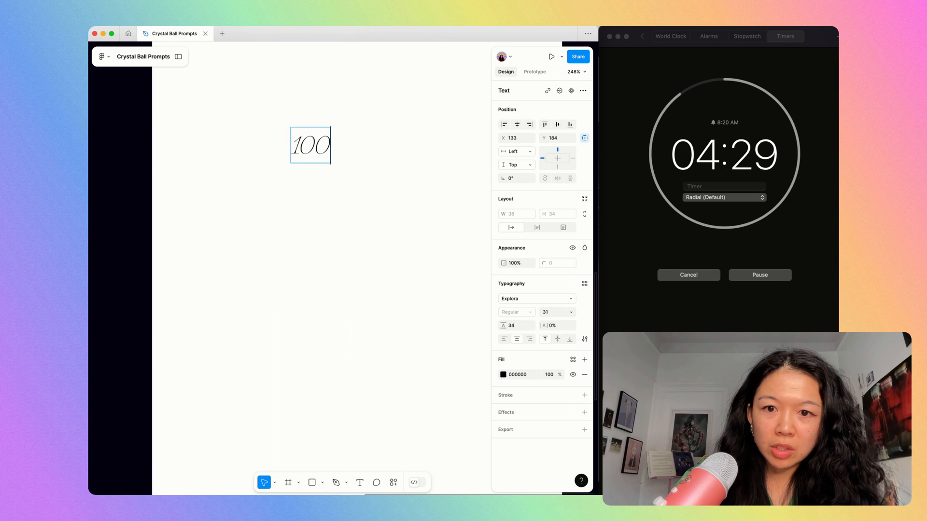
# Duplicate the 100 text directly below the original, search the fonts for "vival" and clear that search.
pyautogui.keyDown('alt'); pyautogui.moveTo(318, 135); pyautogui.dragTo(318, 205); pyautogui.keyUp('alt')
pyautogui.click(555, 299)
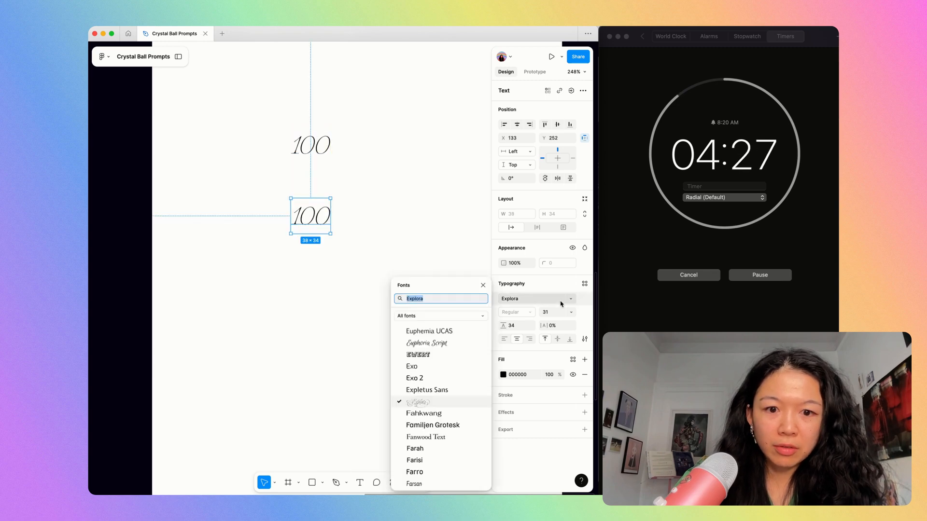
pyautogui.write('vilv')
pyautogui.press('BackSpace')
pyautogui.press('BackSpace')
pyautogui.write('val')
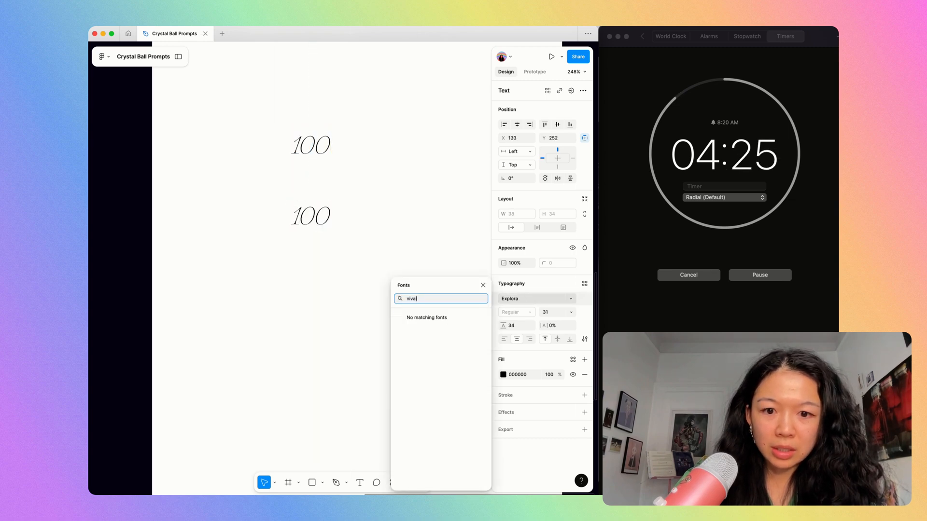
pyautogui.press('super+a')
pyautogui.press('BackSpace')
# Browse the font list for another script typeface and set the lower 100 in Kapakana.
pyautogui.scroll(-10, 451, 464)
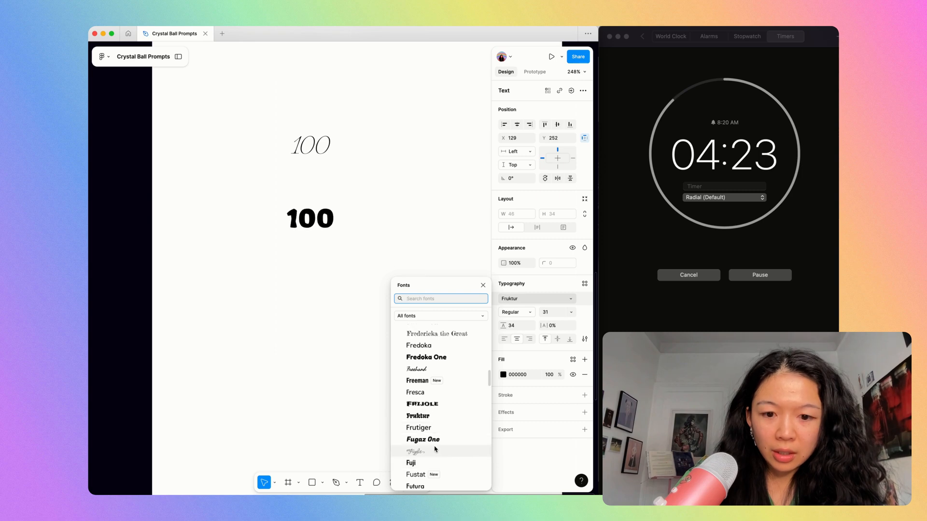
pyautogui.scroll(-5, 434, 449)
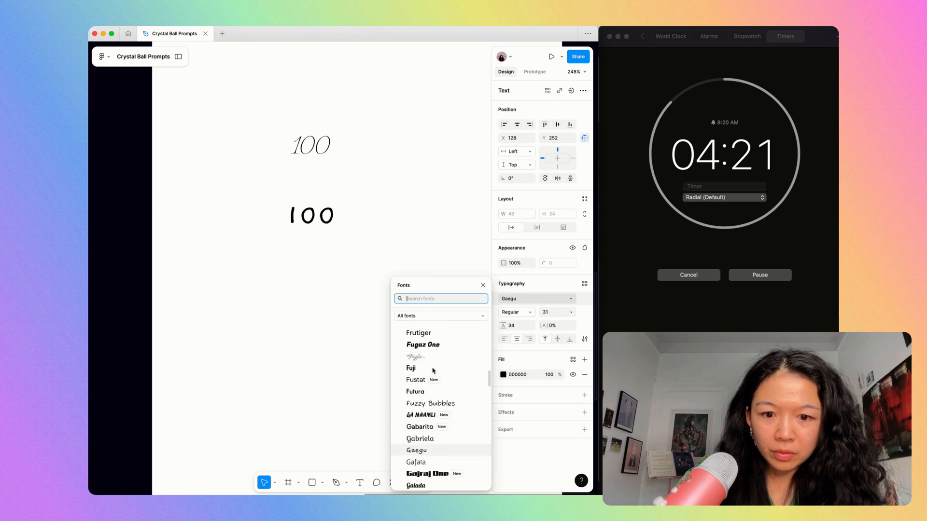
pyautogui.scroll(-10, 432, 456)
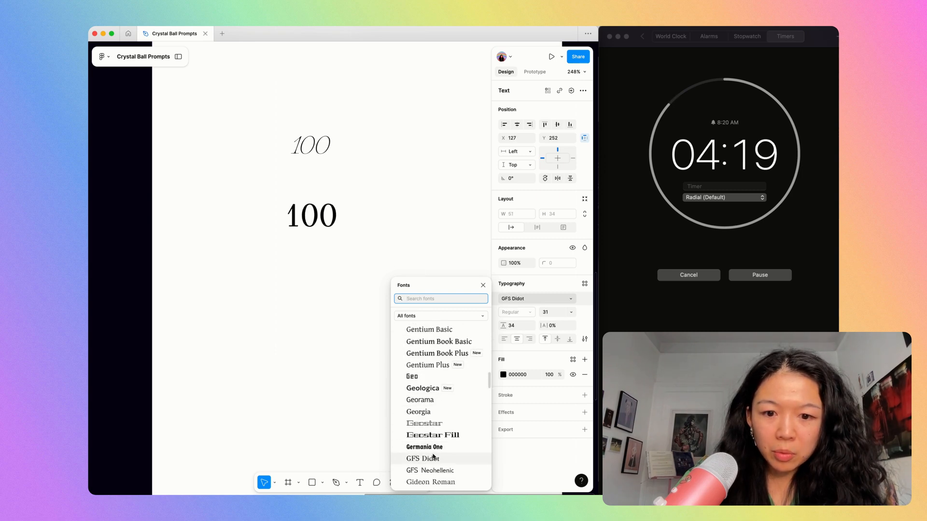
pyautogui.scroll(-12, 447, 392)
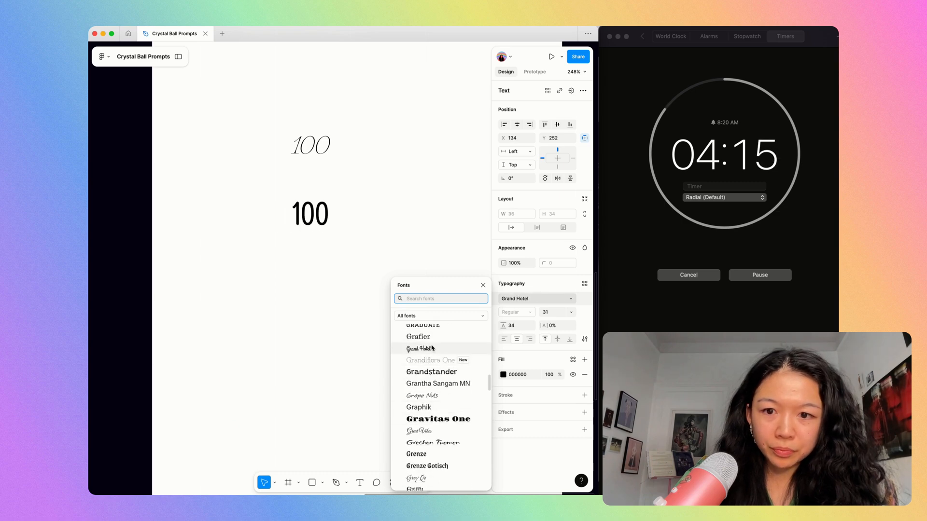
pyautogui.scroll(-15, 436, 357)
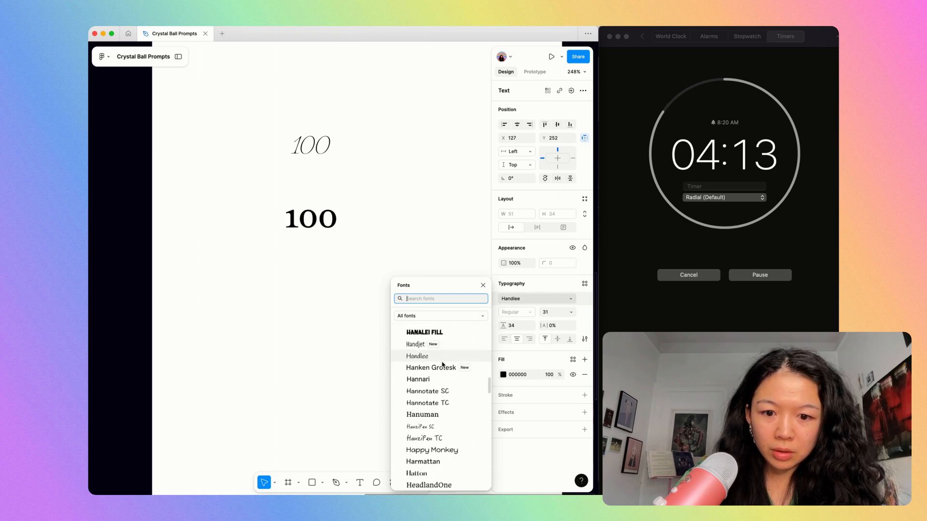
pyautogui.scroll(-3, 442, 367)
pyautogui.scroll(-20, 434, 376)
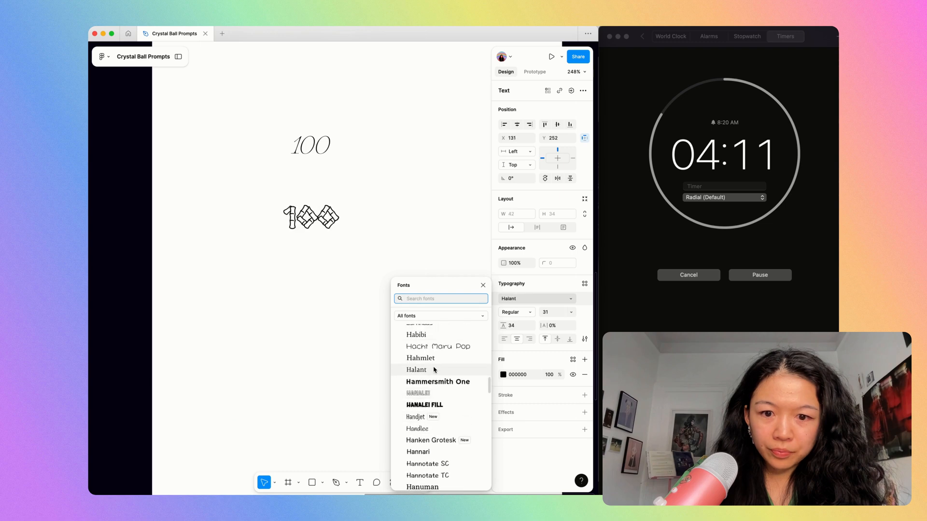
pyautogui.scroll(-15, 431, 336)
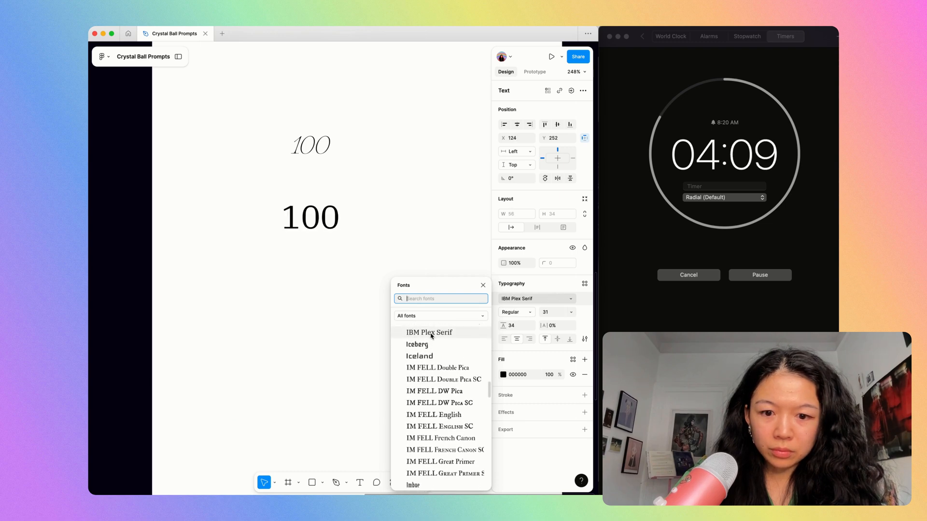
pyautogui.scroll(-10, 434, 456)
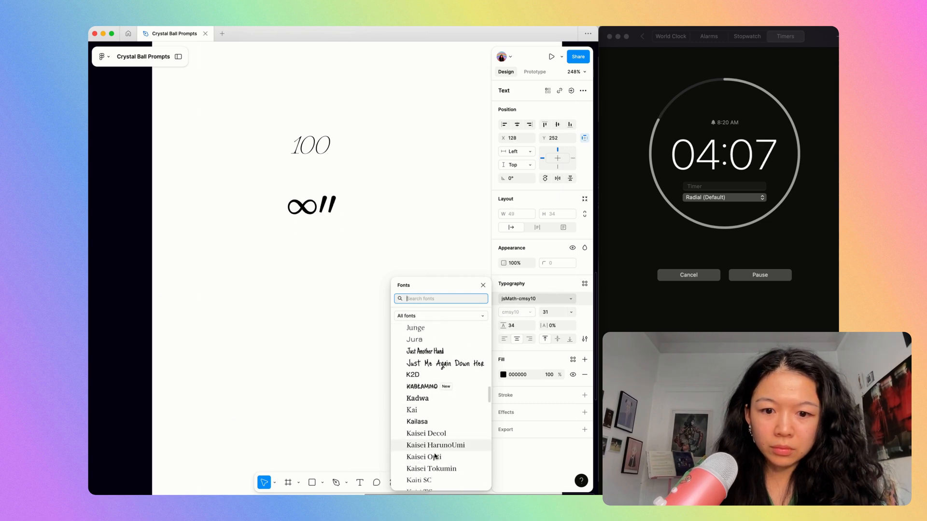
pyautogui.scroll(-5, 431, 385)
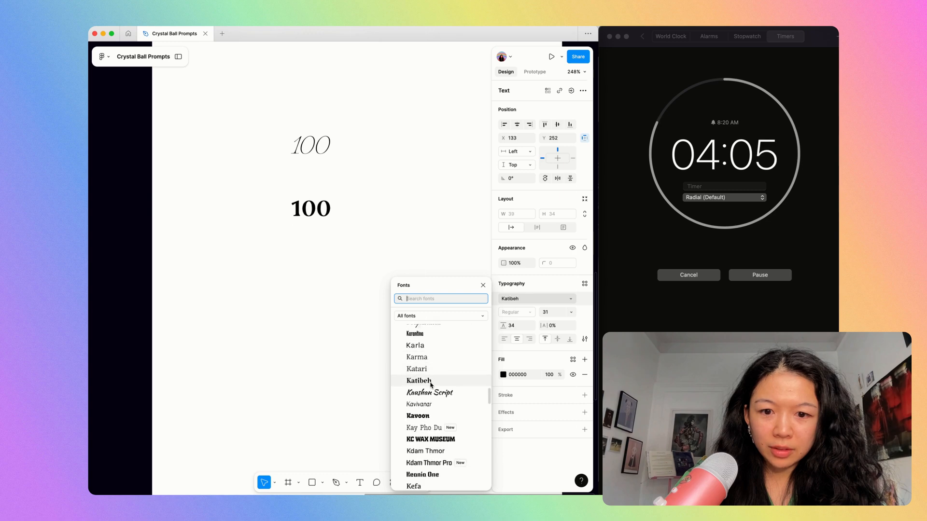
pyautogui.scroll(3, 433, 381)
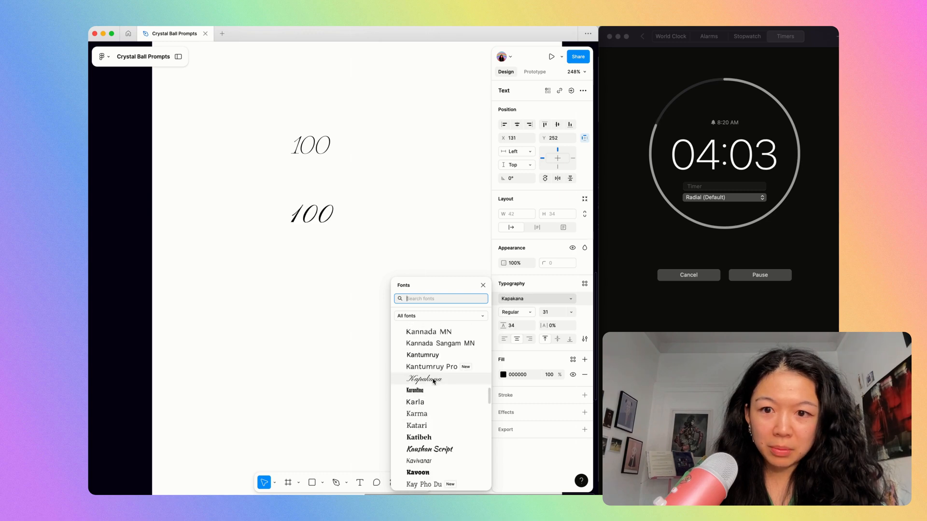
pyautogui.click(433, 381)
# Set the Kapakana 100 to font size 81 with automatic line height and delete the smaller 100 above it.
pyautogui.write('81')
pyautogui.press('Return')
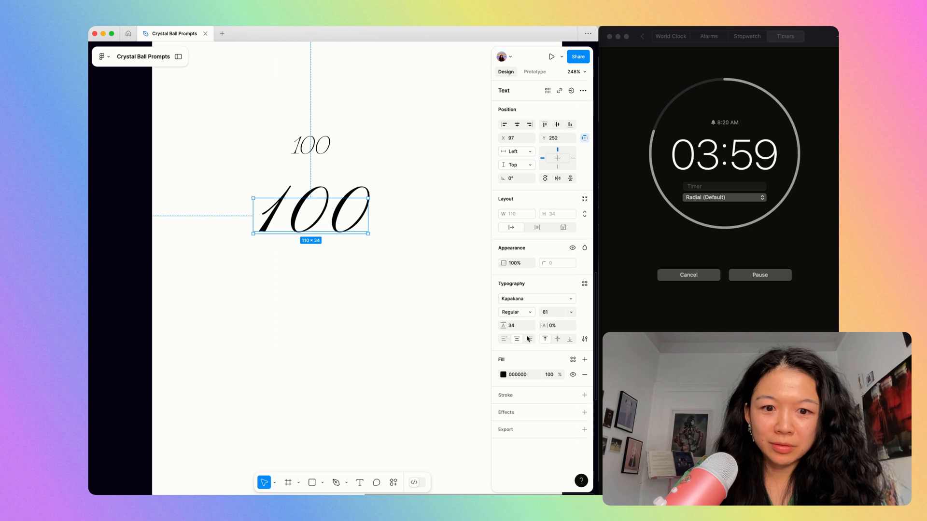
pyautogui.press('super+backslash')
pyautogui.hotkey('shift', '0')
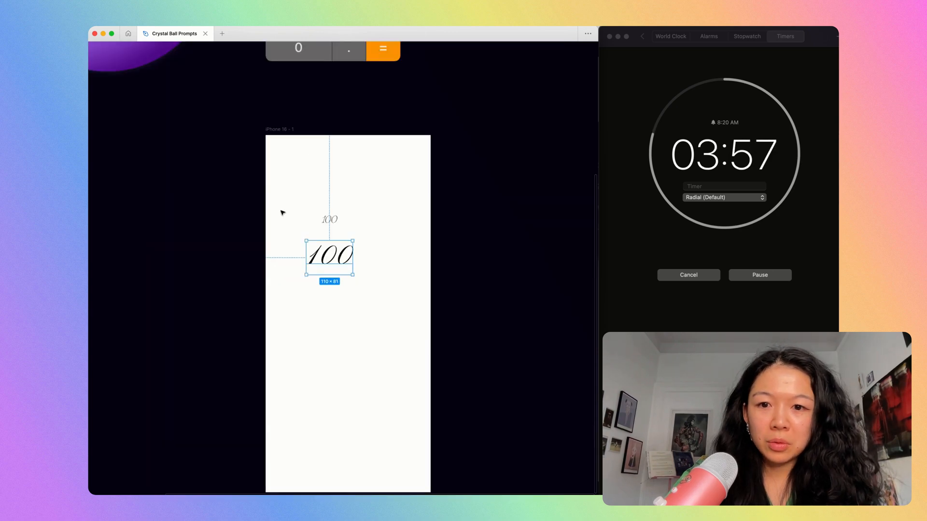
pyautogui.click(325, 219)
pyautogui.press('BackSpace')
# Change the remaining 100 text to 0 and move it to the upper right of the phone frame.
pyautogui.scroll(4, 325, 220)
pyautogui.scroll(-3, 325, 219)
pyautogui.scroll(-2, 325, 219)
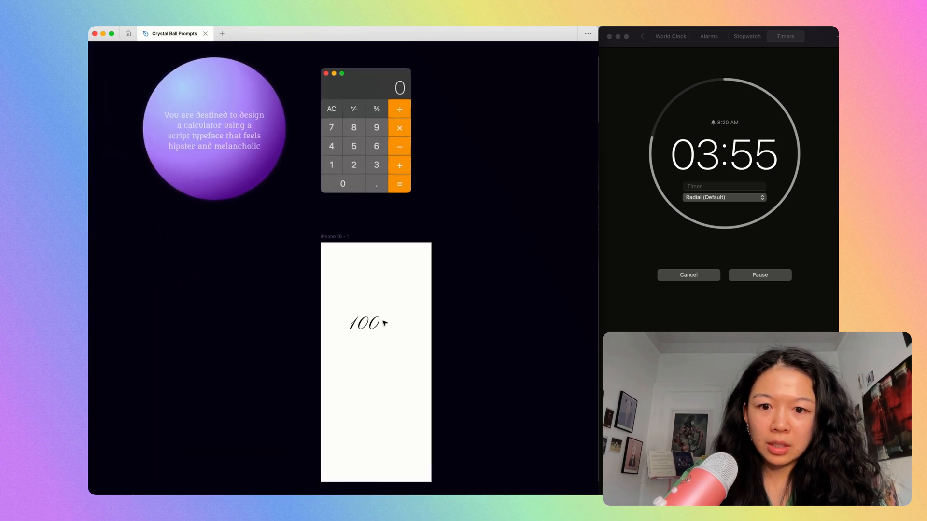
pyautogui.doubleClick(379, 324)
pyautogui.write('0')
pyautogui.moveTo(366, 325); pyautogui.dragTo(413, 282)
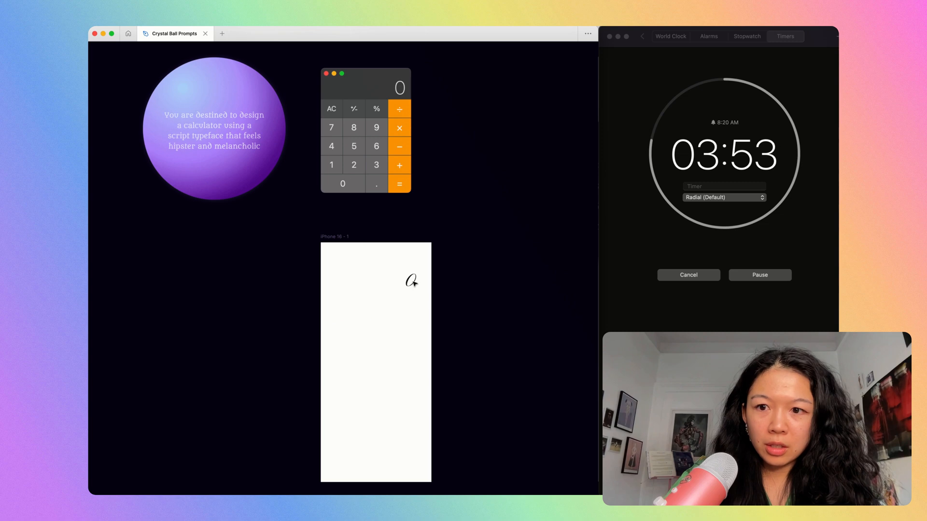
# Enlarge the 0 display digit to font size 180 and shift it slightly down and inward from the frame's edge.
pyautogui.press('super+backslash')
pyautogui.click(550, 311)
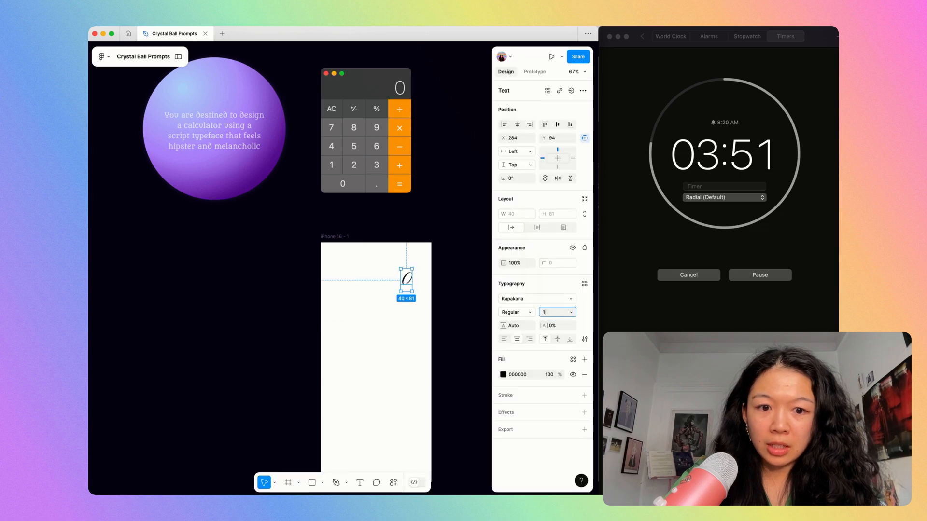
pyautogui.write('100')
pyautogui.press('Return')
pyautogui.write('180')
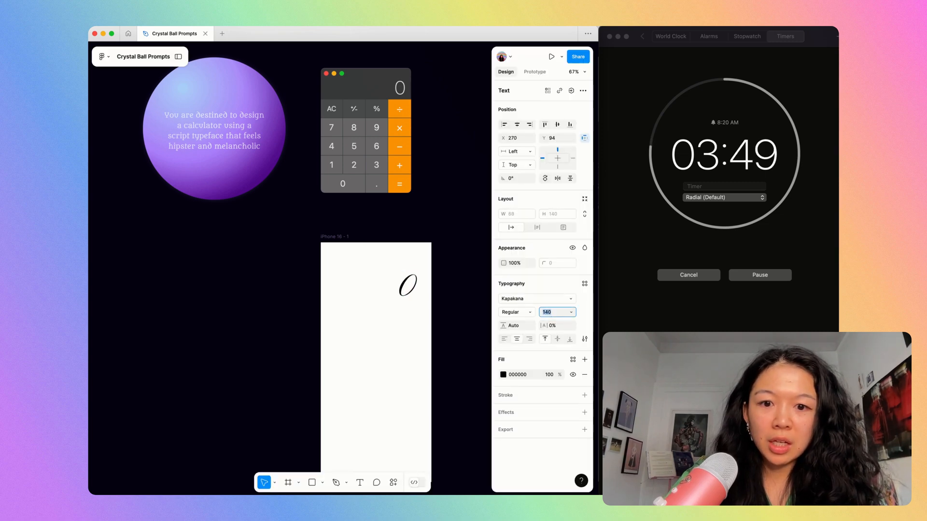
pyautogui.press('Return')
pyautogui.moveTo(402, 287); pyautogui.dragTo(394, 296)
# Fill the phone frame with the pale pinkish off-white F4EDED.
pyautogui.click(329, 237)
pyautogui.hotkey('shift', '2')
pyautogui.click(503, 273)
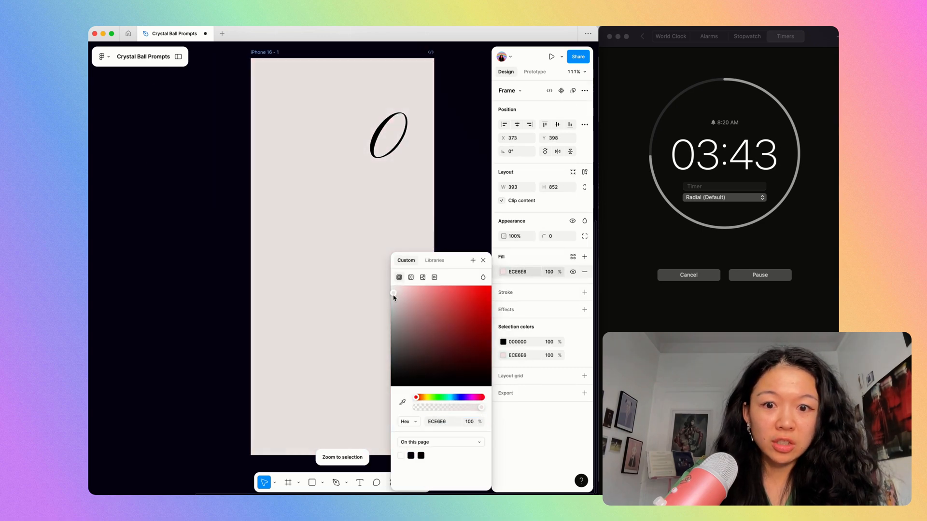
pyautogui.click(453, 191)
pyautogui.press('super+k')
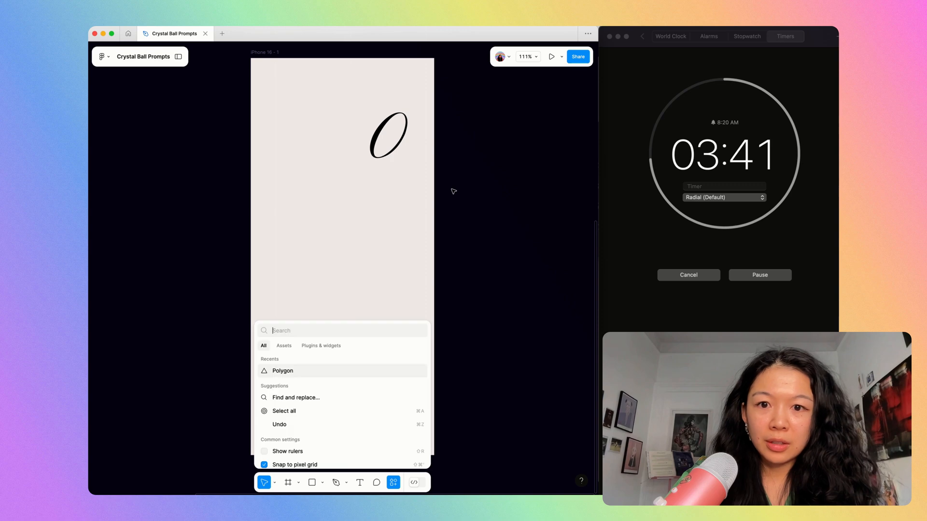
pyautogui.press('Escape')
pyautogui.click(262, 52)
pyautogui.hotkey('shift', '2')
pyautogui.click(503, 273)
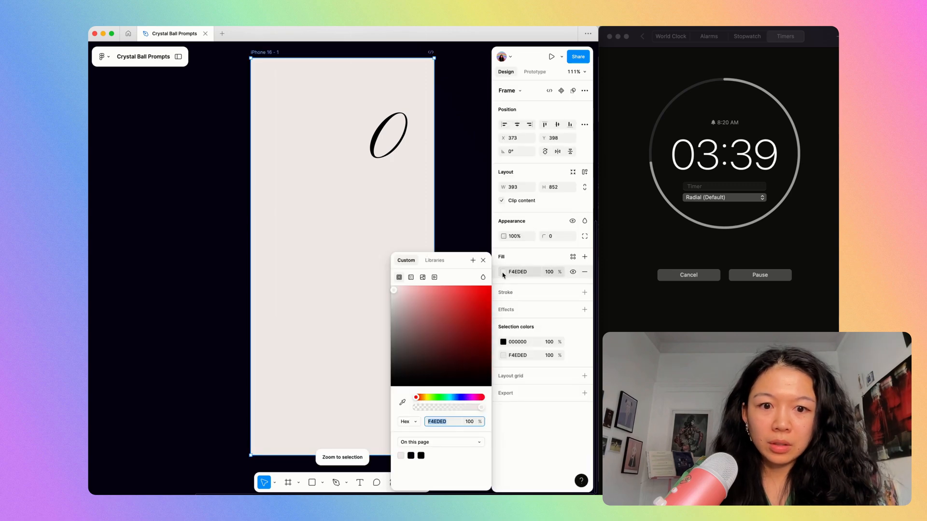
pyautogui.click(463, 201)
pyautogui.hotkey('shift', '1')
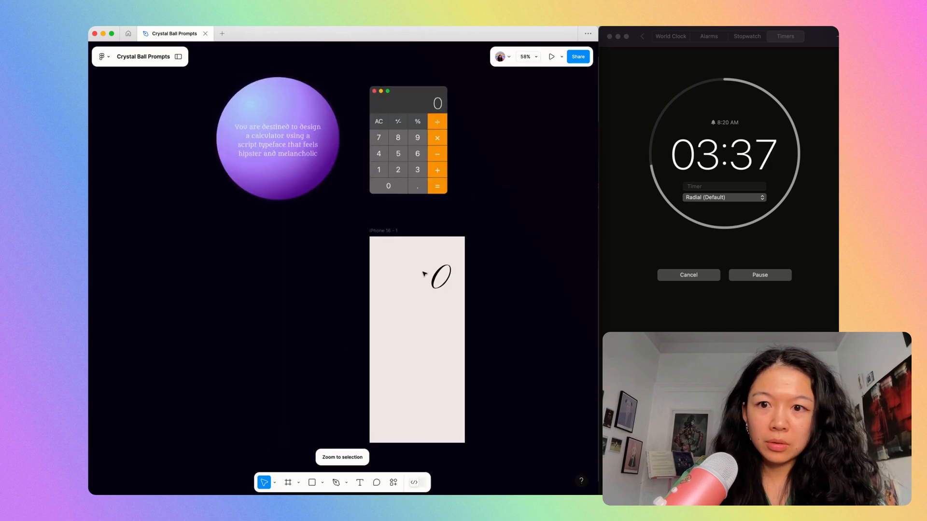
# Shift the phone frame's fill to a blue hue and darken it to the cool light gray E3E4E5.
pyautogui.click(376, 233)
pyautogui.hotkey('shift', '2')
pyautogui.click(503, 273)
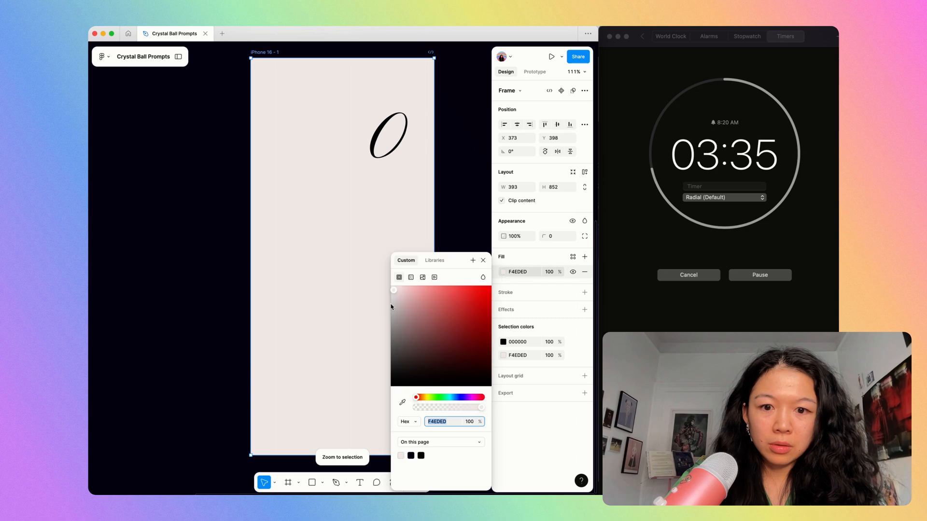
pyautogui.click(457, 397)
pyautogui.moveTo(394, 295); pyautogui.dragTo(392, 300)
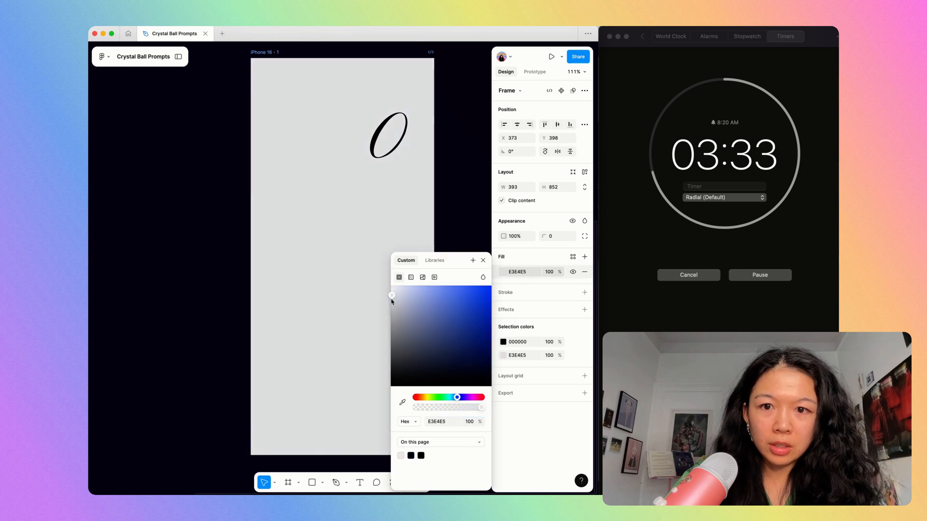
# Recolor the large 0 display digit from black to the dark gray 6B6868.
pyautogui.click(440, 153)
pyautogui.scroll(4, 440, 152)
pyautogui.scroll(-3, 440, 152)
pyautogui.click(443, 199)
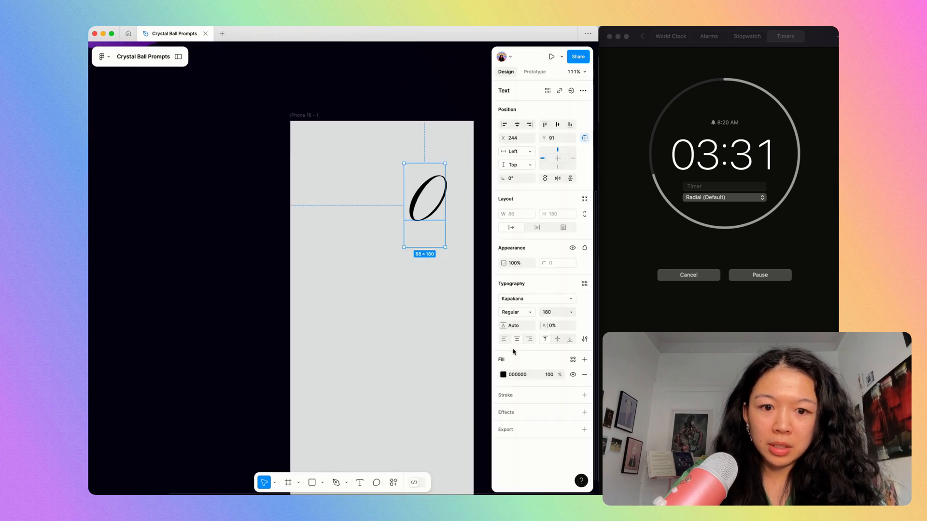
pyautogui.click(503, 375)
pyautogui.click(401, 363)
pyautogui.moveTo(401, 362); pyautogui.dragTo(391, 347)
pyautogui.click(314, 182)
# Duplicate the 0 digit to the lower left of the phone frame and change the copy's text to AC.
pyautogui.scroll(6, 314, 182)
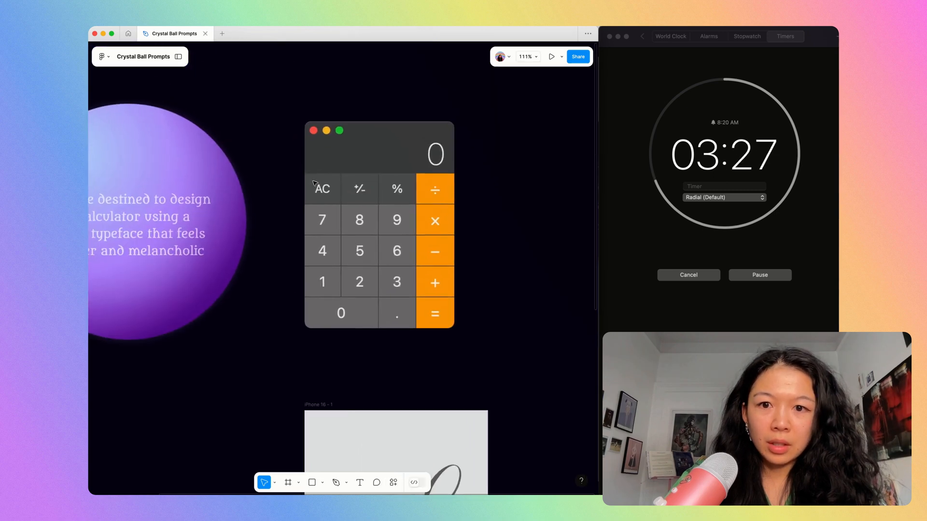
pyautogui.scroll(-3, 314, 181)
pyautogui.scroll(-2, 315, 181)
pyautogui.scroll(4, 360, 224)
pyautogui.keyDown('alt'); pyautogui.moveTo(431, 291); pyautogui.dragTo(342, 377); pyautogui.keyUp('alt')
pyautogui.press('Return')
pyautogui.write('AC')
pyautogui.press('Escape')
# Reduce the AC label, trying several font sizes and settling on 70.
pyautogui.click(547, 313)
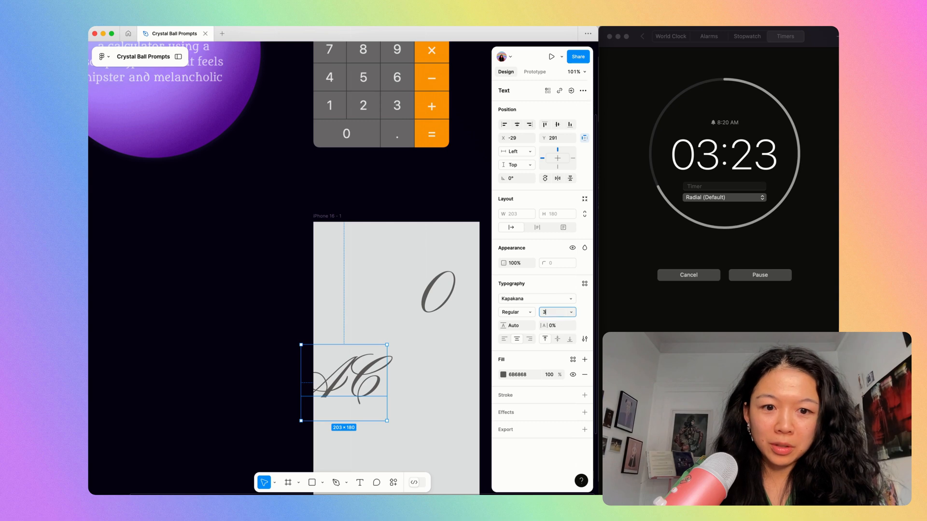
pyautogui.write('32')
pyautogui.press('Return')
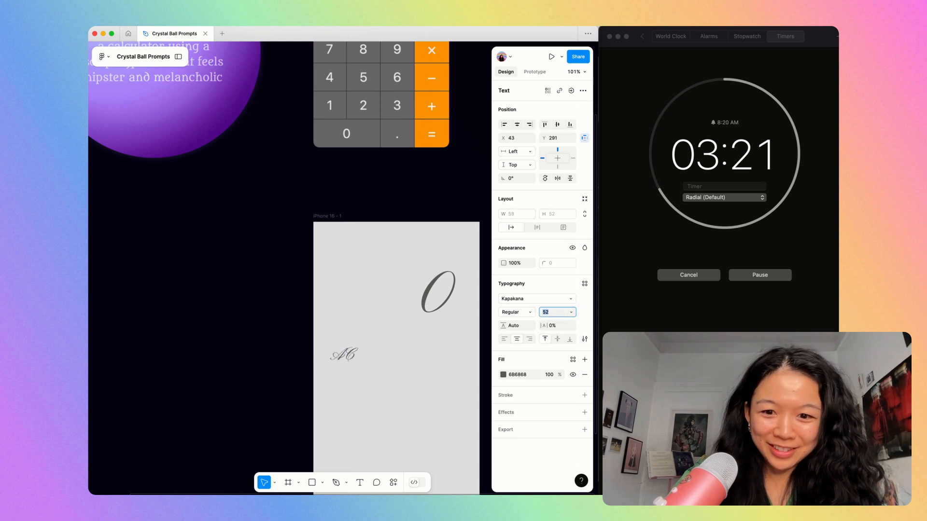
pyautogui.write('88')
pyautogui.press('Return')
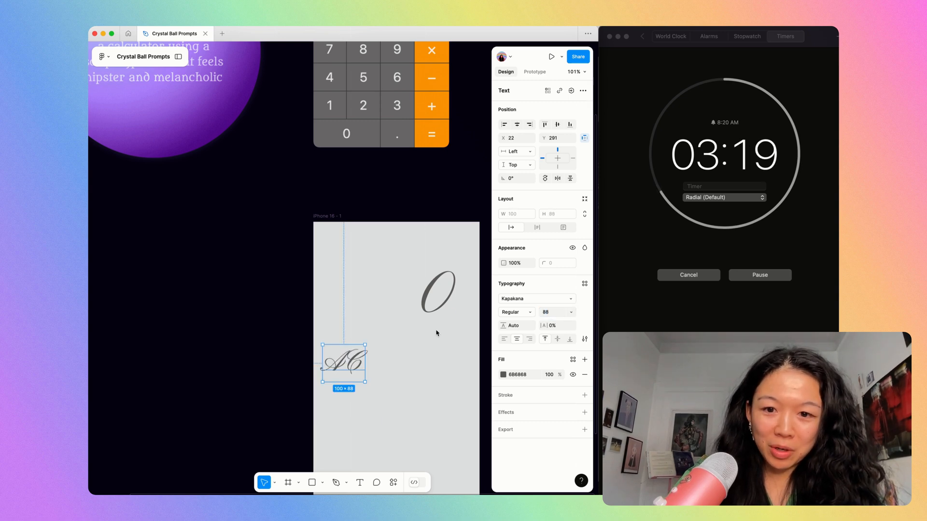
pyautogui.scroll(2, 423, 325)
pyautogui.scroll(-3, 424, 327)
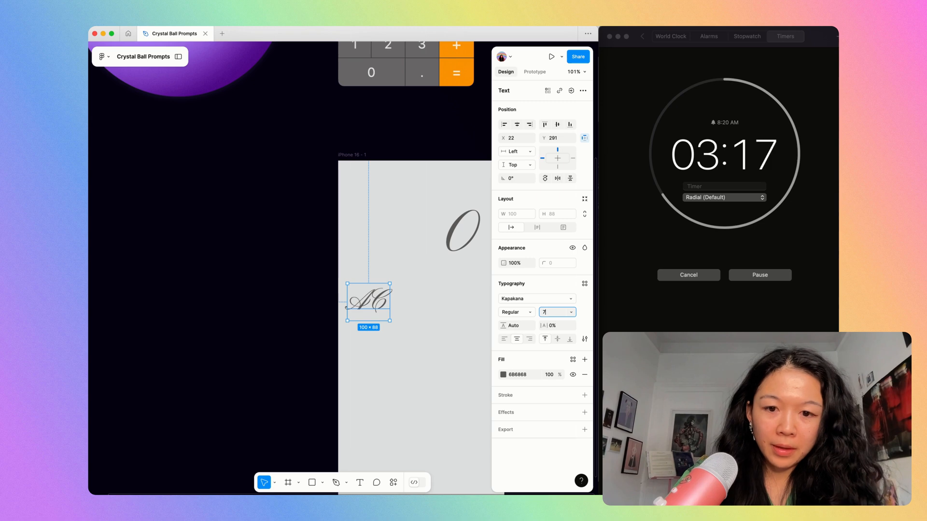
pyautogui.write('70')
pyautogui.press('Return')
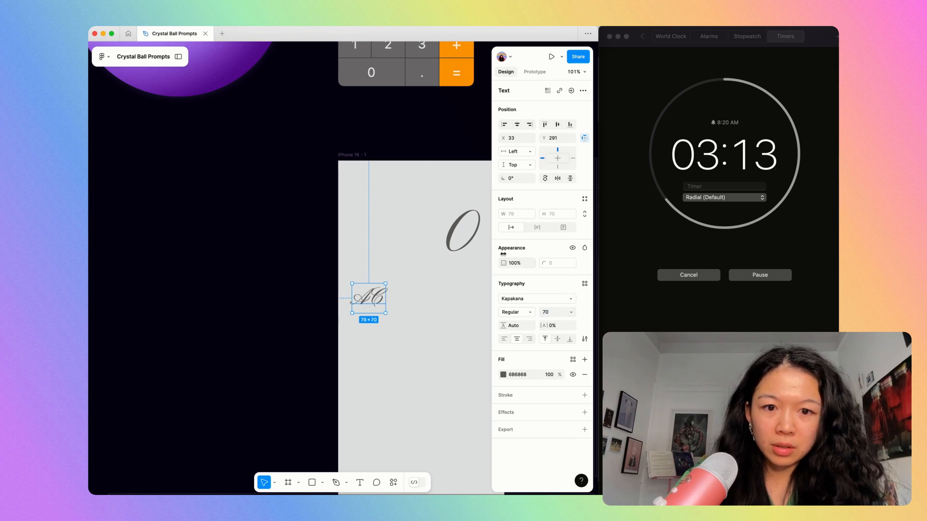
# Wrap the AC label in an auto layout frame and select that frame.
pyautogui.click(420, 304)
pyautogui.click(383, 304)
pyautogui.hotkey('shift', 'a')
pyautogui.doubleClick(368, 295)
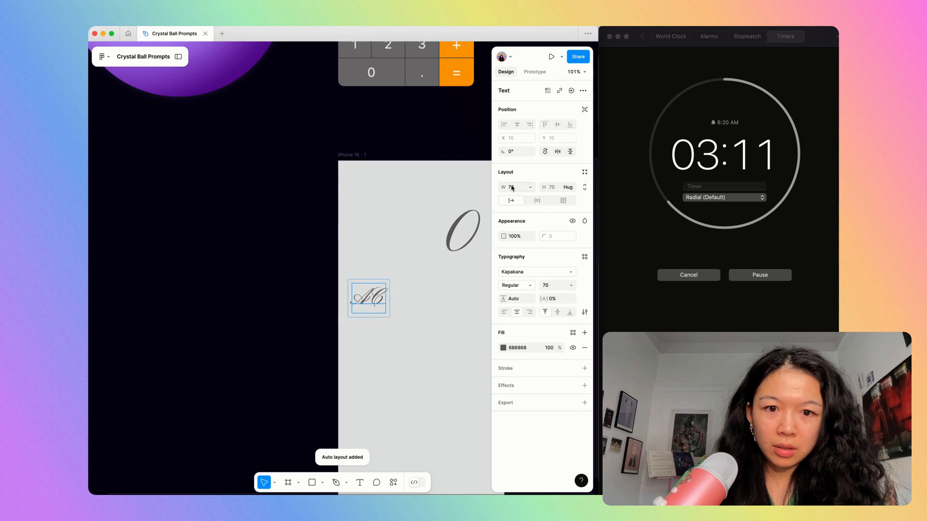
pyautogui.press('Return')
pyautogui.click(436, 294)
pyautogui.click(385, 294)
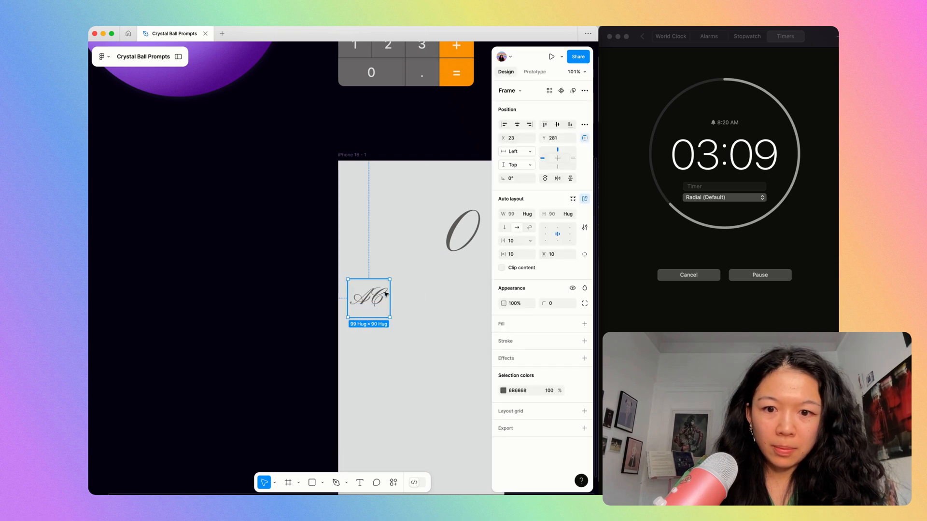
# Set the AC button frame to 100 by 100 and move it slightly to X 25, Y 289.
pyautogui.scroll(1, 378, 300)
pyautogui.scroll(1, 379, 299)
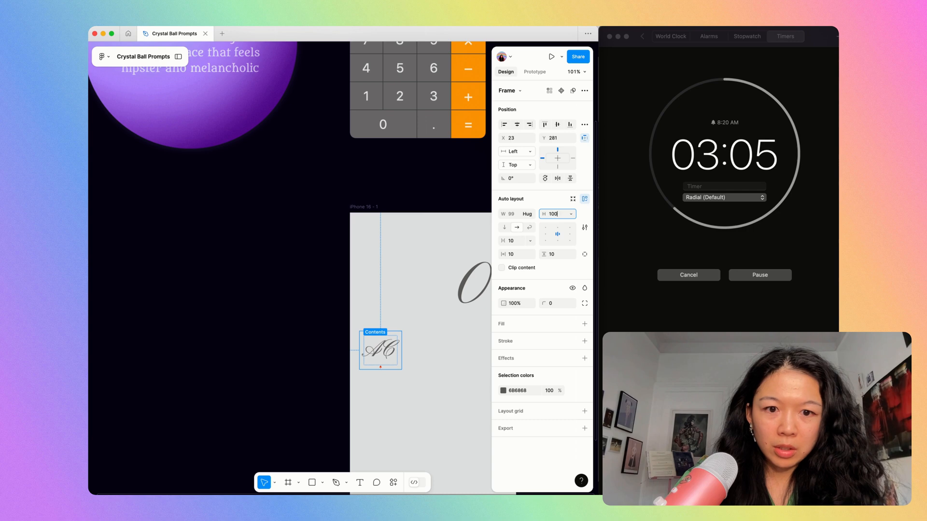
pyautogui.write('100')
pyautogui.press('Return')
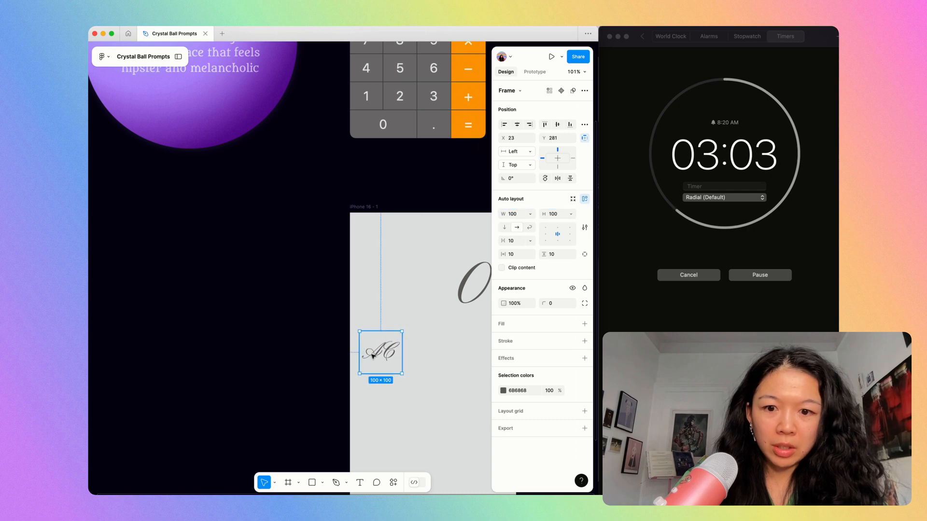
pyautogui.moveTo(372, 355); pyautogui.dragTo(372, 357)
# Add a fill to the AC button frame and make it black 000000.
pyautogui.scroll(2, 372, 356)
pyautogui.scroll(-2, 372, 357)
pyautogui.hscroll(1, 372, 356)
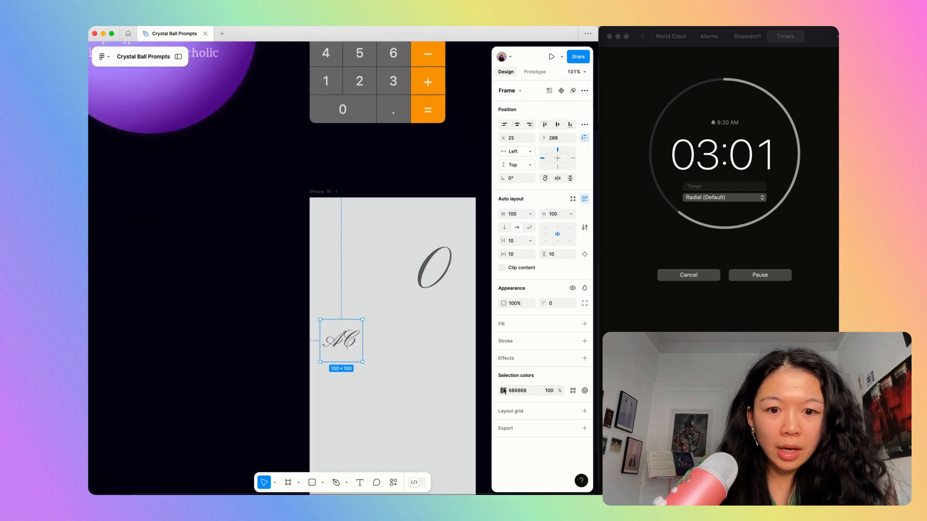
pyautogui.click(584, 324)
pyautogui.click(503, 339)
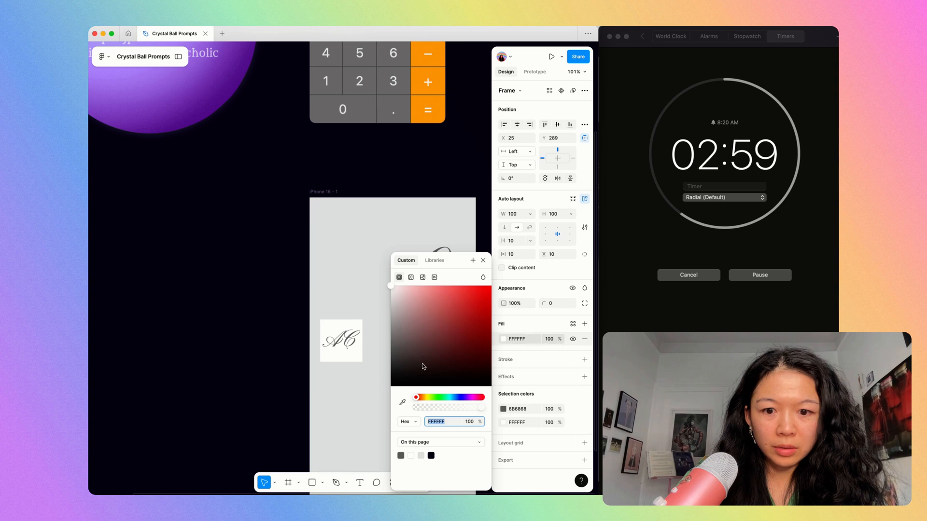
pyautogui.click(394, 355)
pyautogui.moveTo(390, 360); pyautogui.dragTo(377, 405)
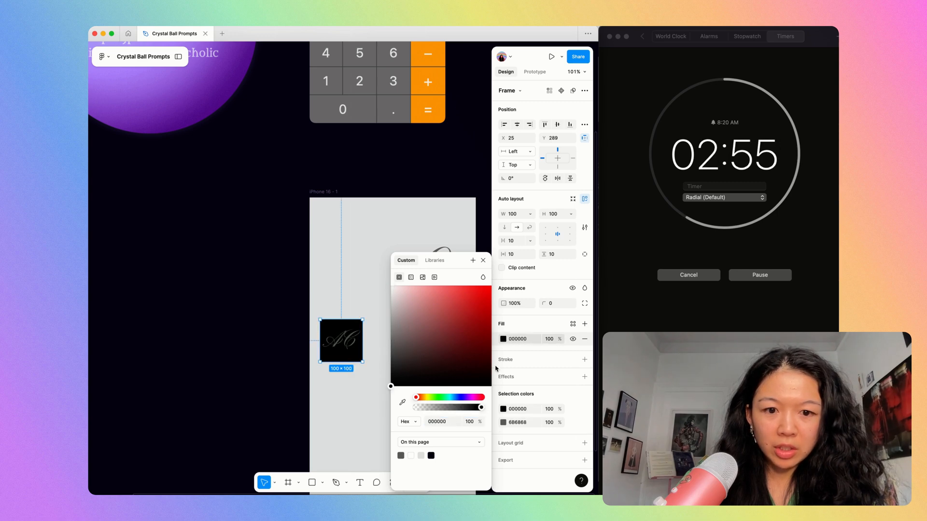
# Lower the opacity of the AC button's black fill to 10%.
pyautogui.click(548, 341)
pyautogui.write('32')
pyautogui.press('Return')
pyautogui.write('2')
pyautogui.press('Return')
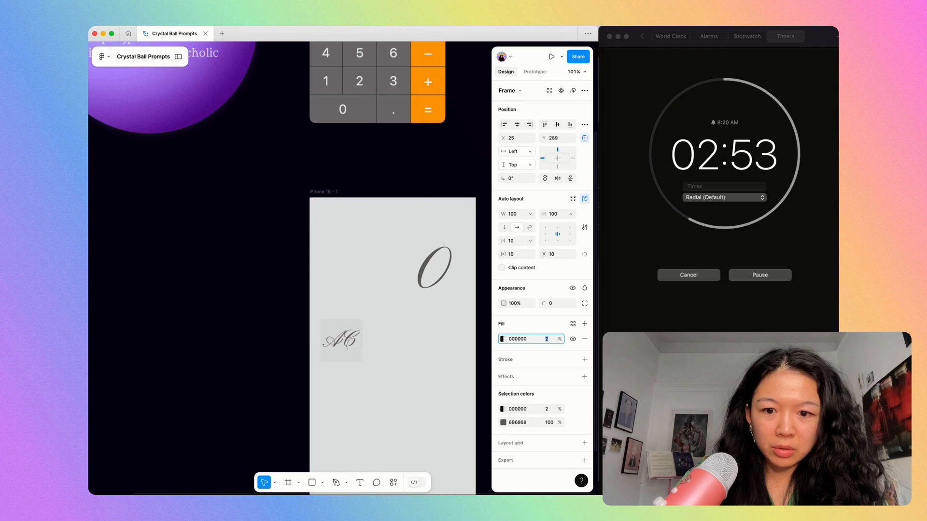
pyautogui.write('9')
pyautogui.press('Return')
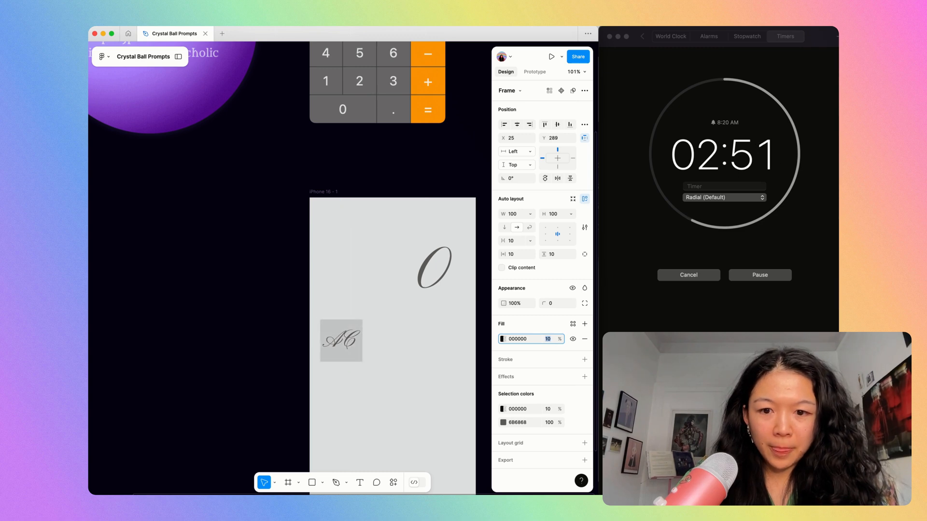
# Reduce the AC label inside the button to font size 58.
pyautogui.click(345, 332)
pyautogui.click(517, 257)
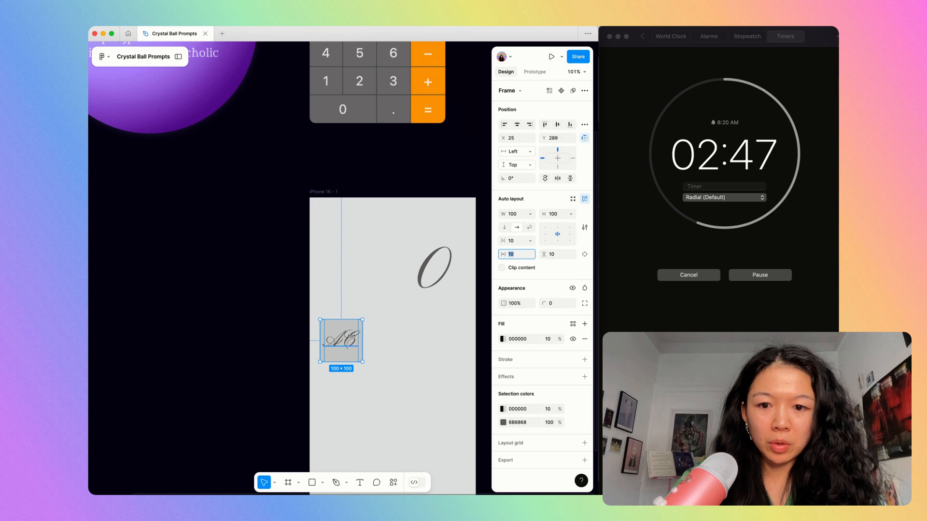
pyautogui.doubleClick(351, 336)
pyautogui.click(553, 286)
pyautogui.press('Down')
pyautogui.press('Down')
pyautogui.press('Down')
pyautogui.press('Down')
pyautogui.press('Down')
pyautogui.press('Down')
pyautogui.press('Down')
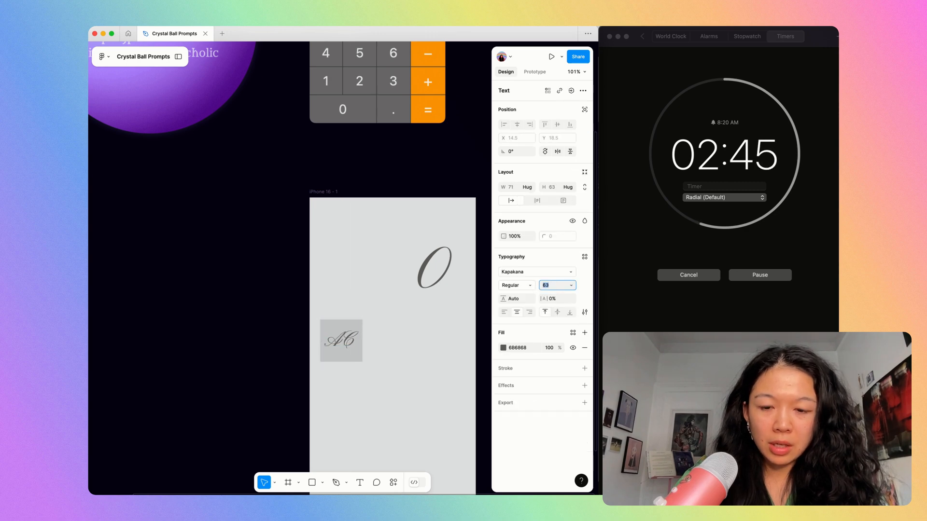
pyautogui.press('Down')
pyautogui.press('Down')
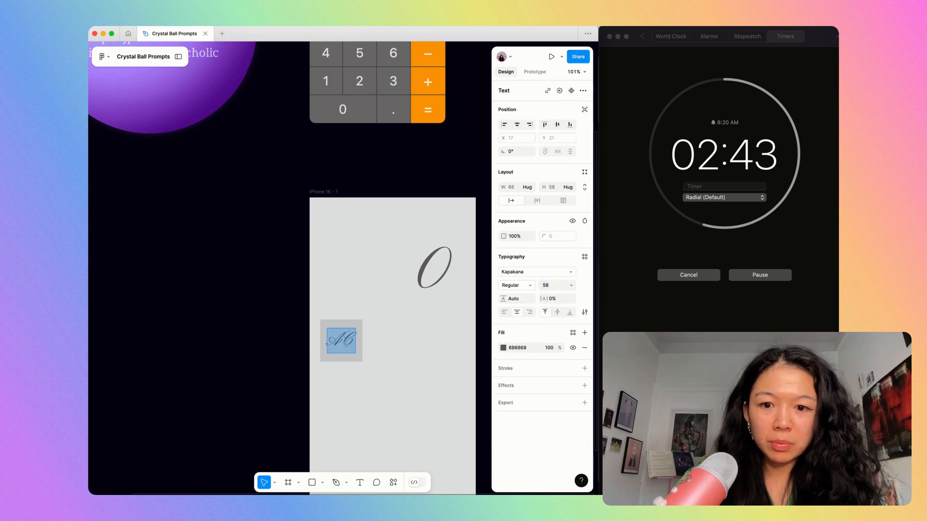
pyautogui.press('Escape')
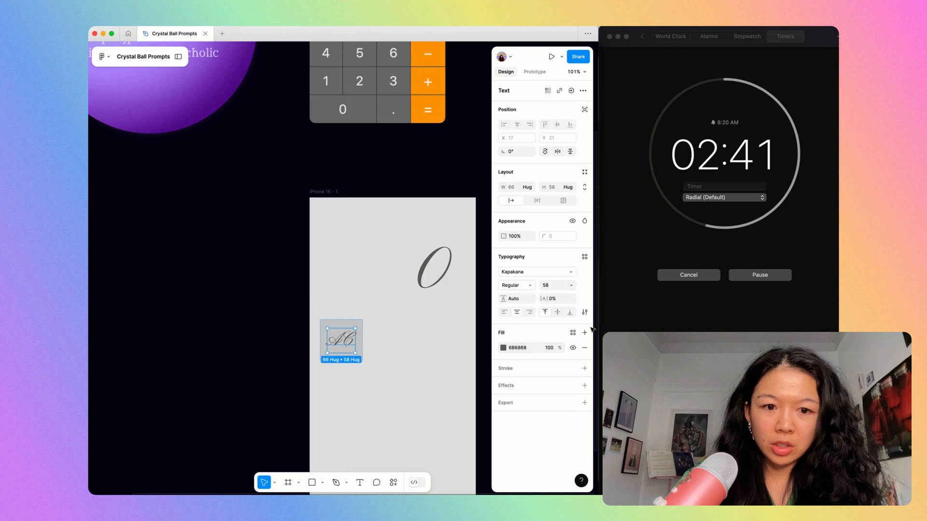
# Set the AC label's letter case to lowercase.
pyautogui.click(585, 312)
pyautogui.click(441, 390)
pyautogui.click(338, 261)
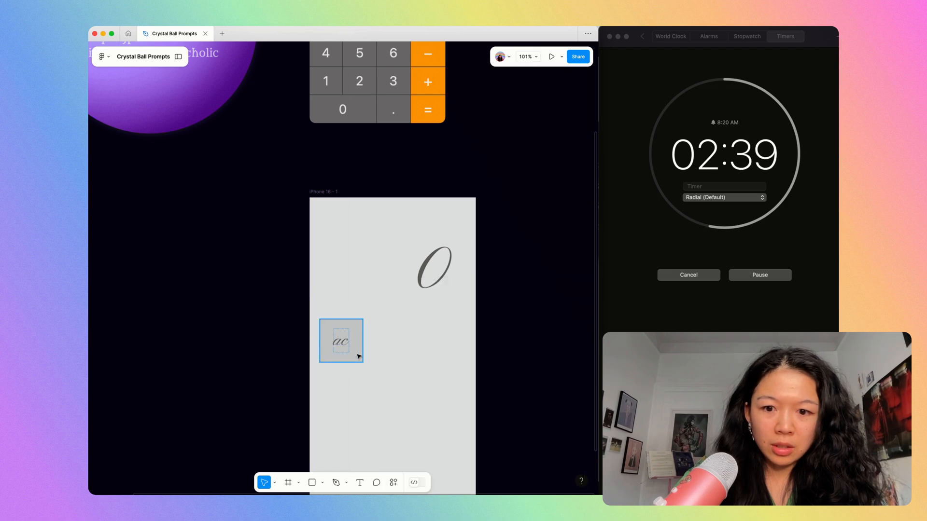
# Duplicate the ac button three times side by side to make a row of four adjoining buttons.
pyautogui.click(358, 356)
pyautogui.scroll(4, 359, 356)
pyautogui.scroll(-3, 359, 356)
pyautogui.scroll(-2, 378, 408)
pyautogui.hotkey('ctrl', 'd')
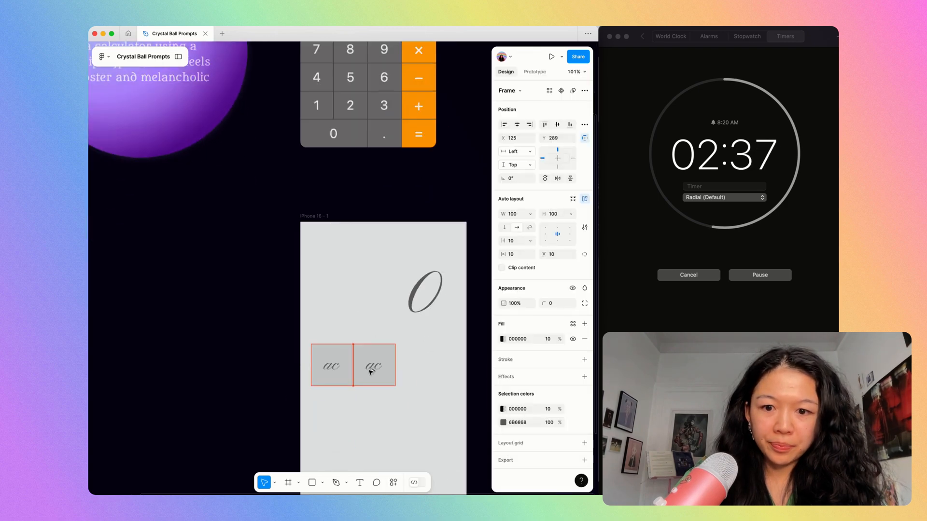
pyautogui.moveTo(371, 372); pyautogui.dragTo(369, 372)
pyautogui.press('super+d')
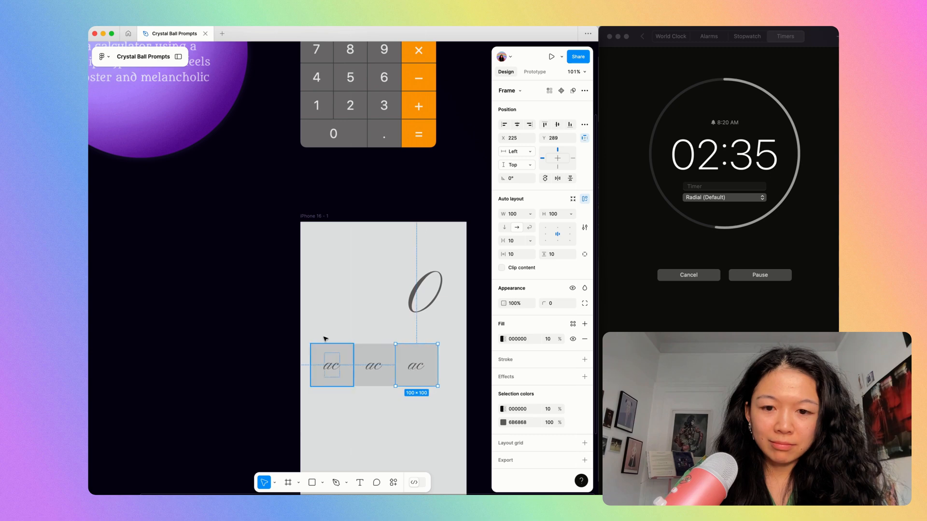
pyautogui.press('super+d')
# Group the four ac buttons in an auto layout row and fit it to the phone frame, 393 wide at X 0.
pyautogui.moveTo(304, 332); pyautogui.dragTo(475, 401)
pyautogui.hotkey('shift', 'a')
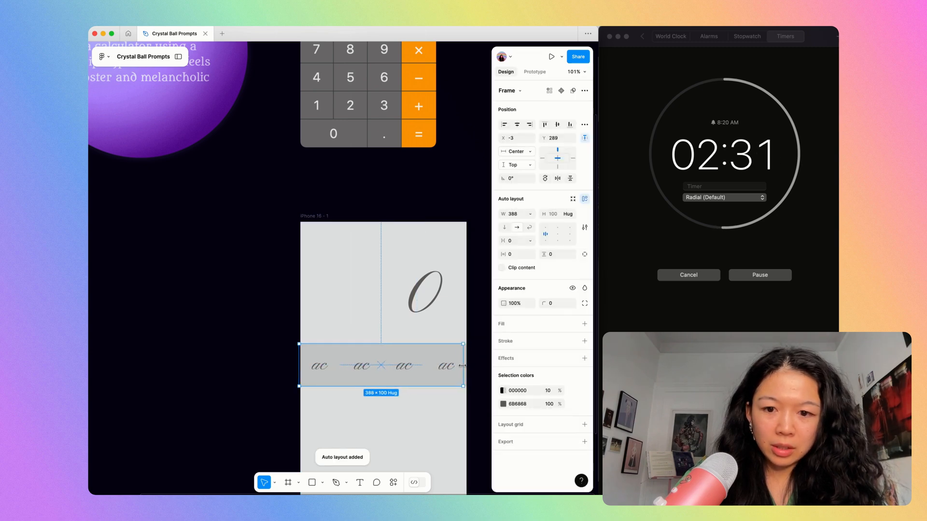
pyautogui.moveTo(467, 365); pyautogui.dragTo(465, 365)
pyautogui.scroll(5, 279, 379)
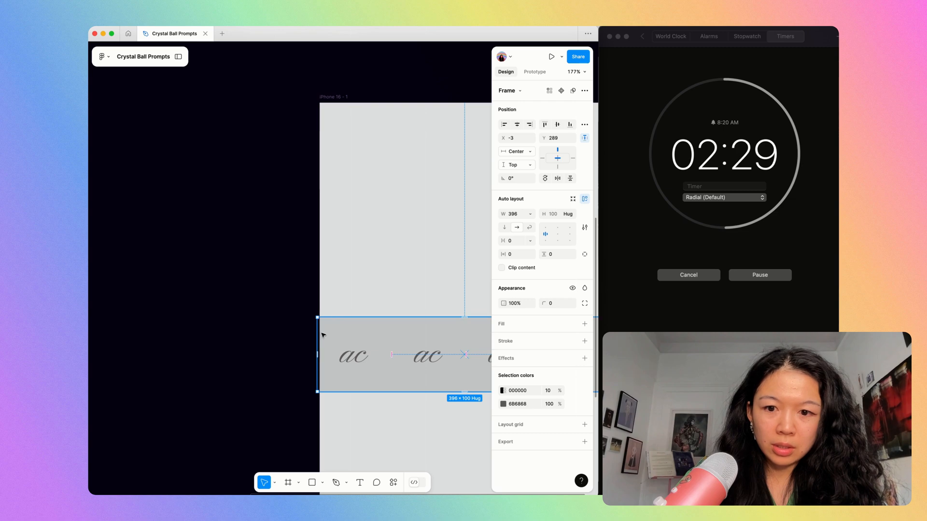
pyautogui.moveTo(317, 333); pyautogui.dragTo(319, 333)
pyautogui.press('Return')
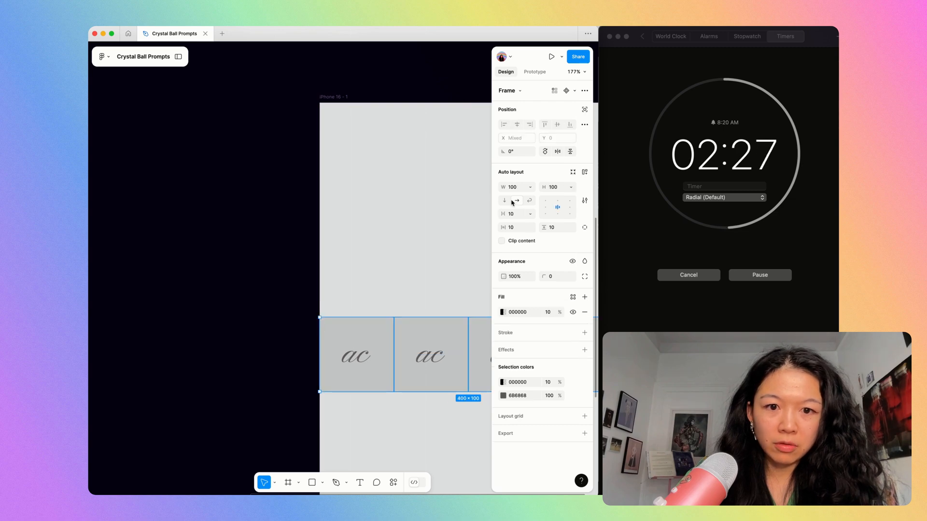
pyautogui.hotkey('shift', 'Return')
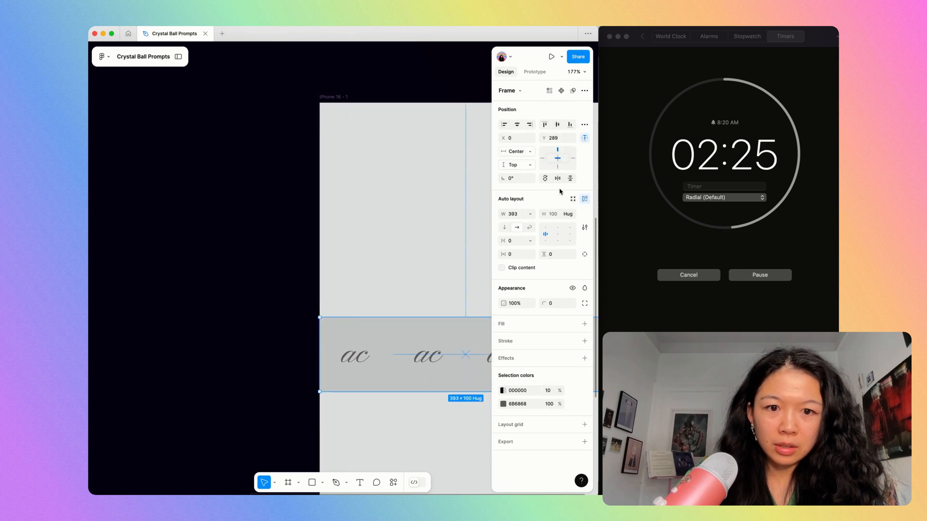
pyautogui.click(555, 214)
pyautogui.press('BackSpace')
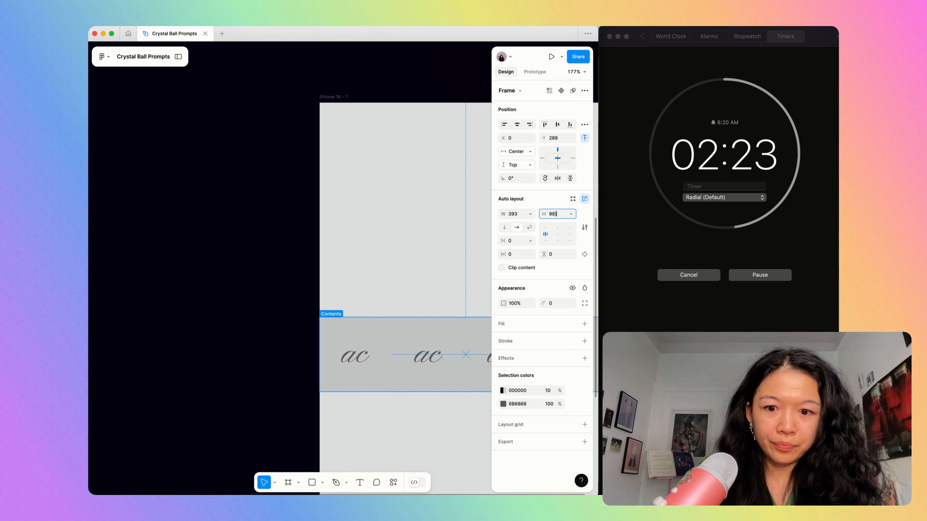
pyautogui.press('super+backslash')
pyautogui.press('super+backslash')
pyautogui.click(503, 229)
pyautogui.press('super+z')
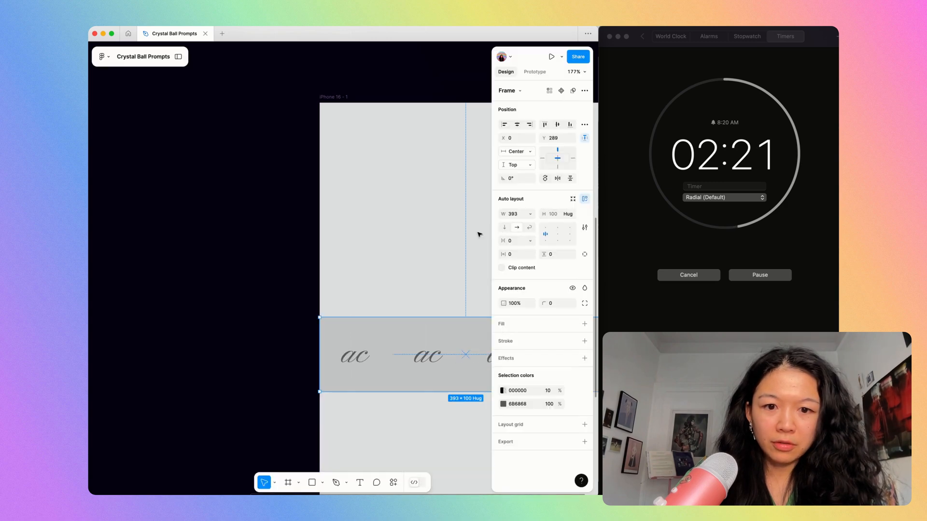
# Change the second button's label to +/- and the third button's label to %.
pyautogui.click(478, 235)
pyautogui.scroll(-5, 444, 230)
pyautogui.scroll(2, 441, 241)
pyautogui.doubleClick(419, 367)
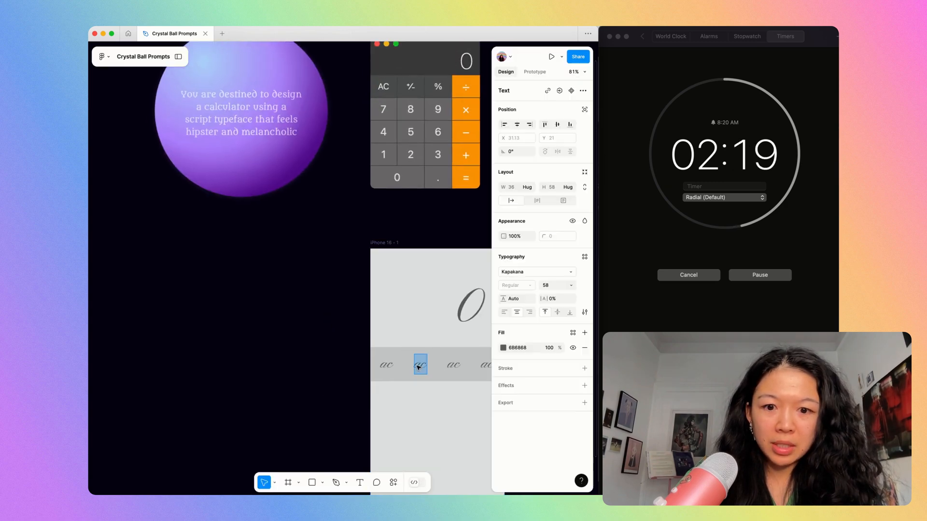
pyautogui.write('+/-')
pyautogui.click(454, 366)
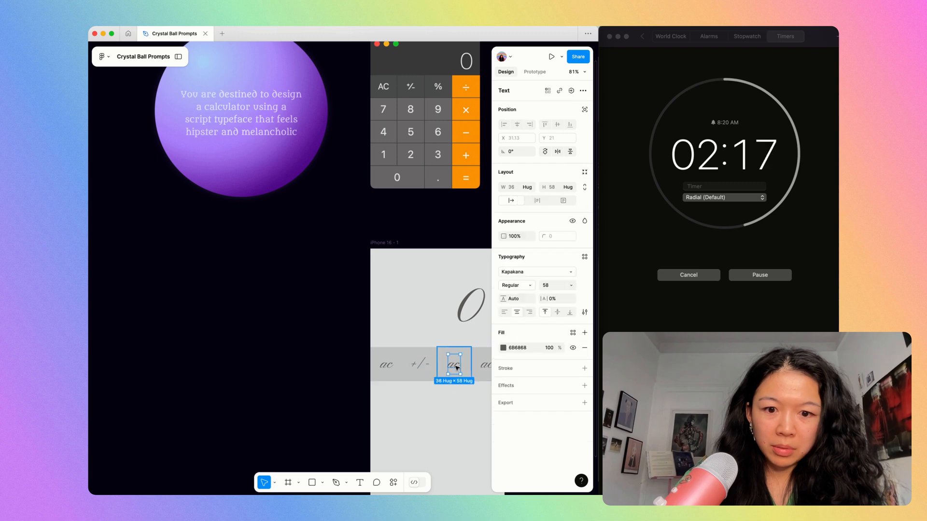
pyautogui.doubleClick(455, 366)
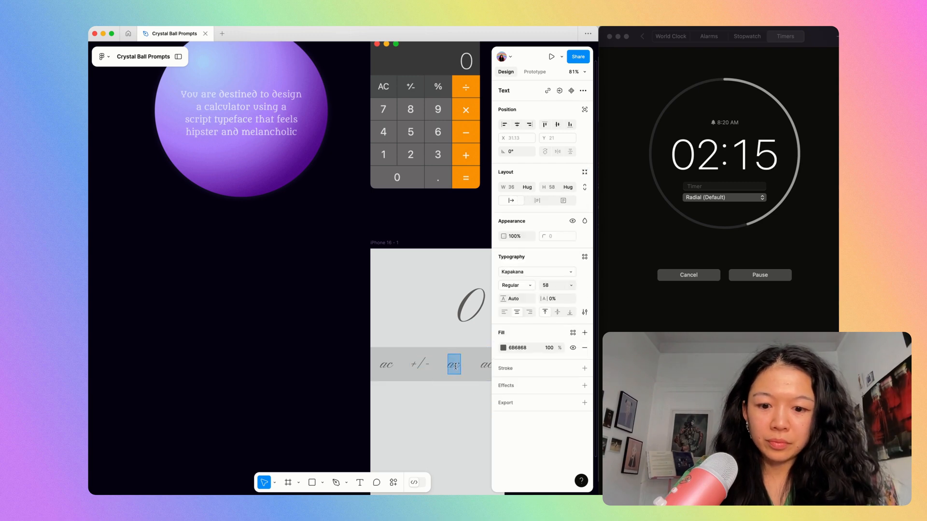
pyautogui.write('%')
# Replace the fourth button's label with a division sign found by searching the character picker for division.
pyautogui.hscroll(2, 455, 366)
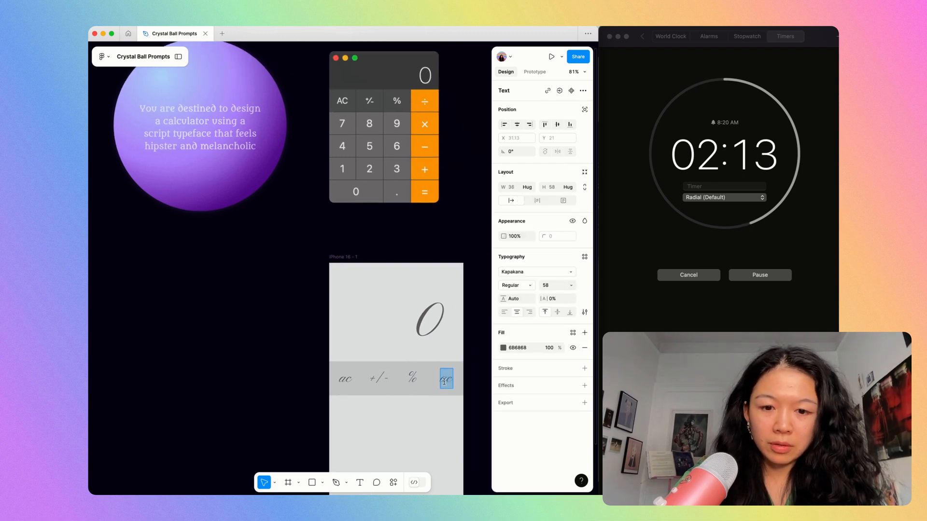
pyautogui.press('ctrl+super+space')
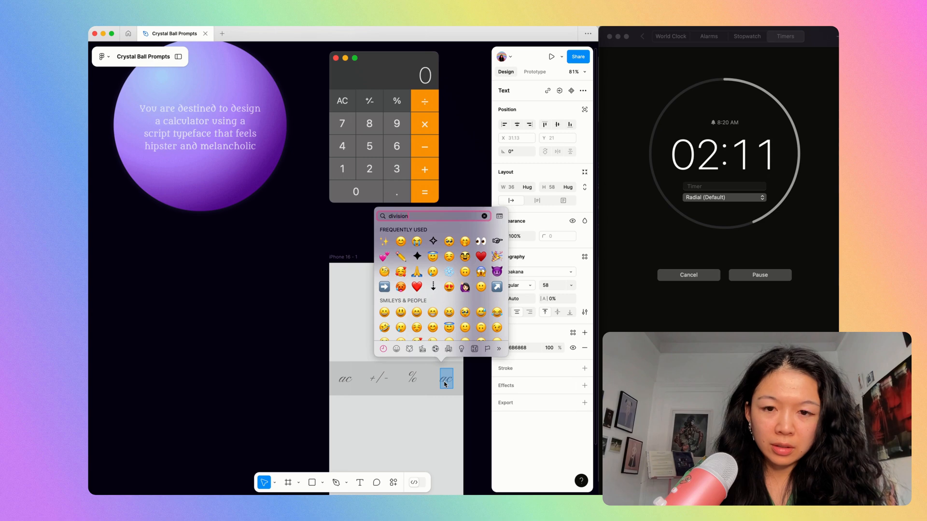
pyautogui.press('Down')
pyautogui.press('Return')
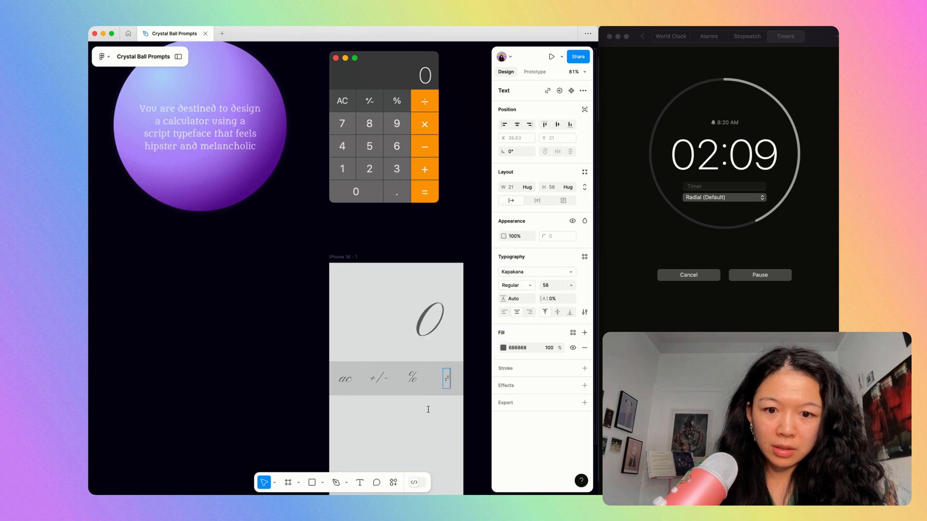
# Give all four buttons in the ac row a corner radius of 8.
pyautogui.press('Escape')
pyautogui.press('Escape')
pyautogui.scroll(5, 428, 409)
pyautogui.click(388, 380)
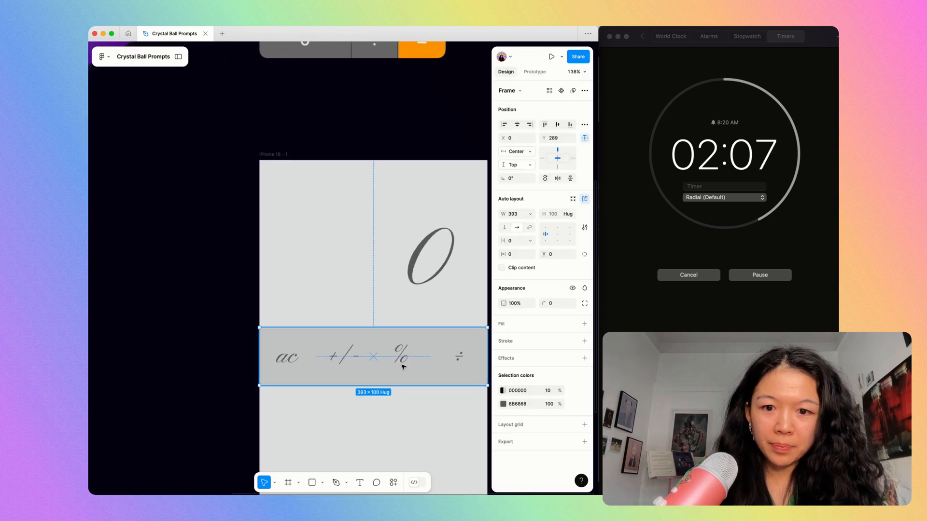
pyautogui.press('Return')
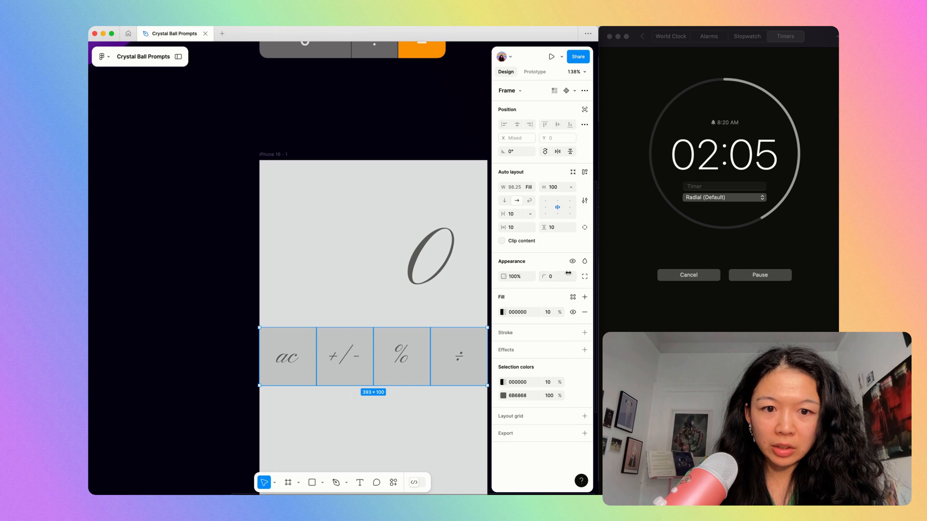
pyautogui.write('9')
pyautogui.press('BackSpace')
pyautogui.write('8')
pyautogui.press('Return')
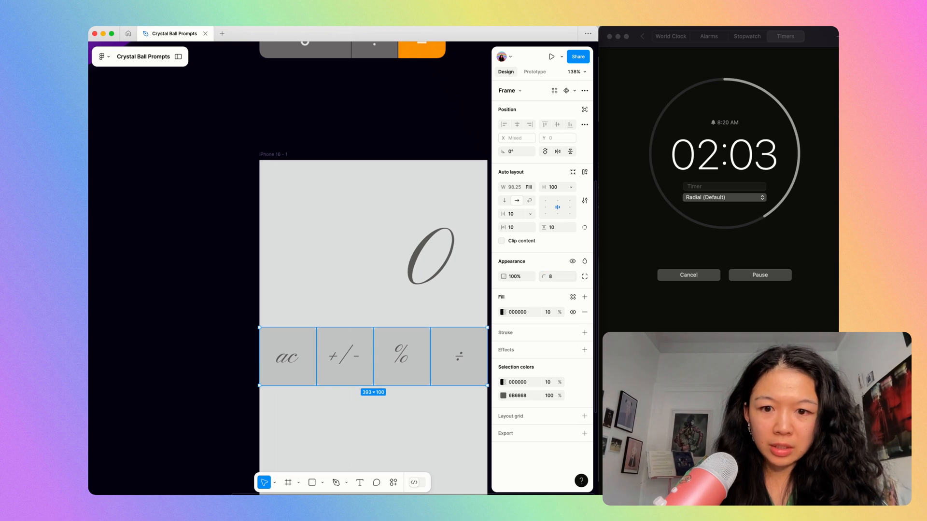
# Add a stroke to the four buttons using the label text colour 6B6868.
pyautogui.press('Return')
pyautogui.hotkey('shift', 'Return')
pyautogui.click(520, 397)
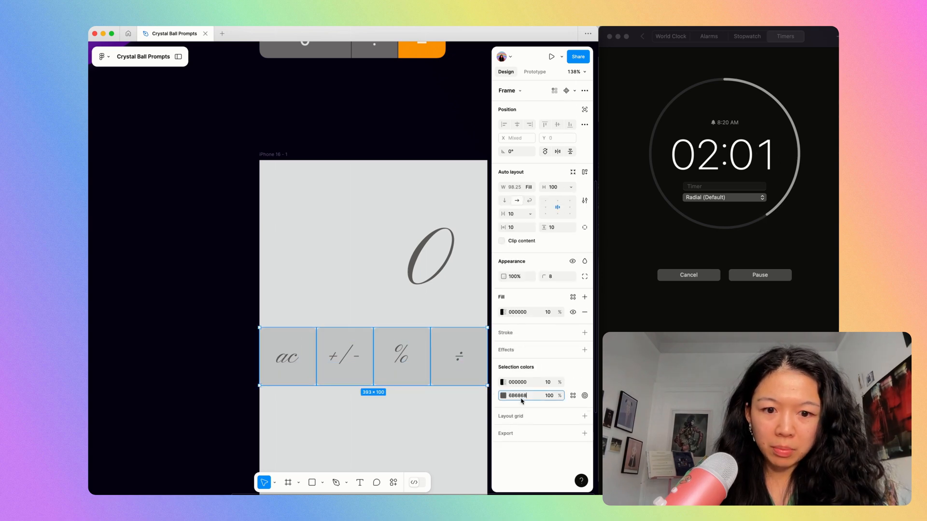
pyautogui.click(585, 333)
pyautogui.click(524, 349)
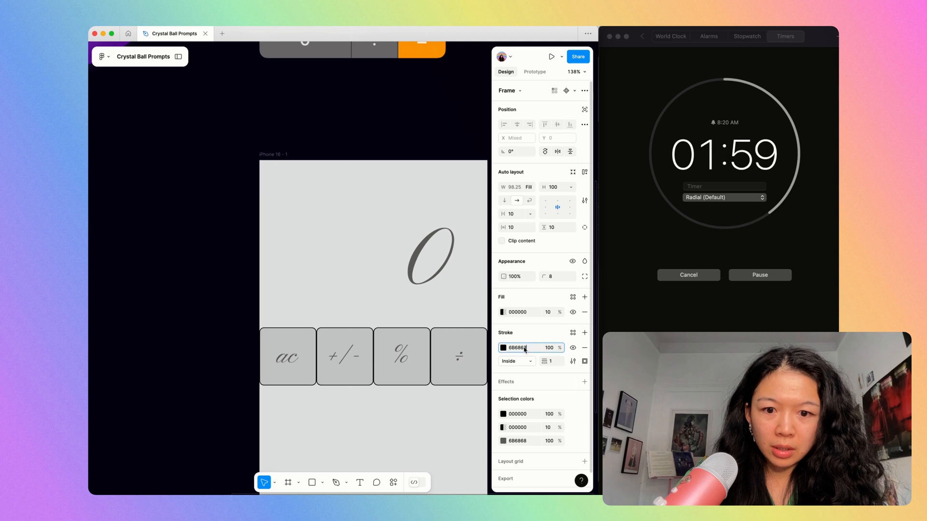
pyautogui.write('6B6868')
pyautogui.press('Tab')
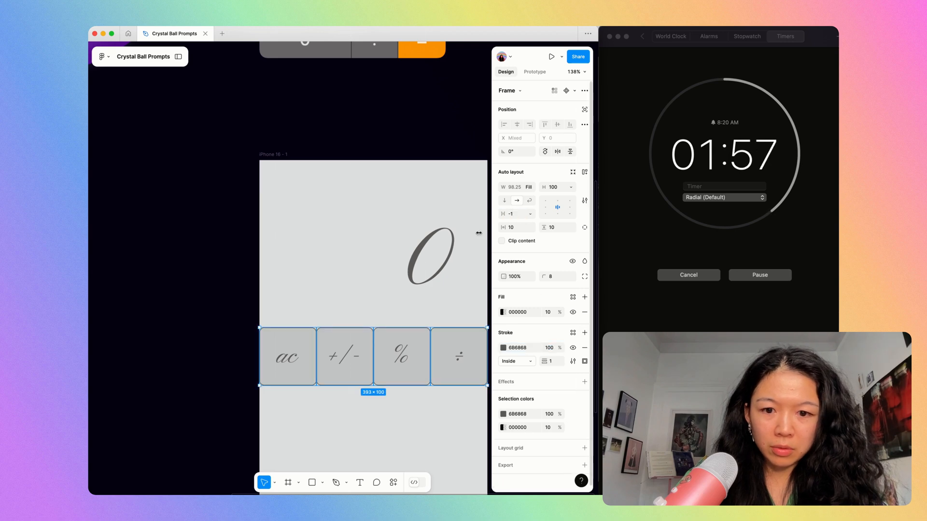
# Set the horizontal gap between the buttons in the ac row's auto layout to -1.
pyautogui.click(326, 256)
pyautogui.click(383, 330)
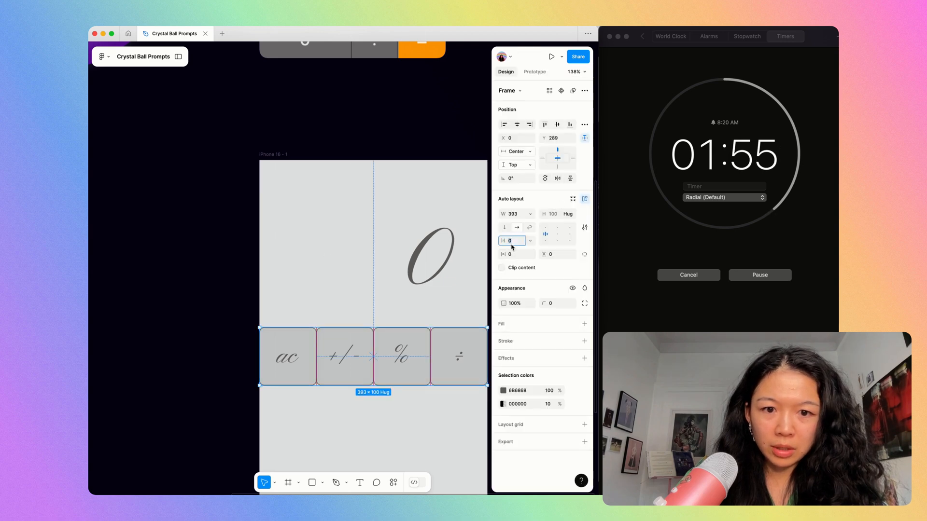
pyautogui.click(303, 272)
# Duplicate the button row four times directly below itself to make five stacked rows.
pyautogui.scroll(-5, 303, 272)
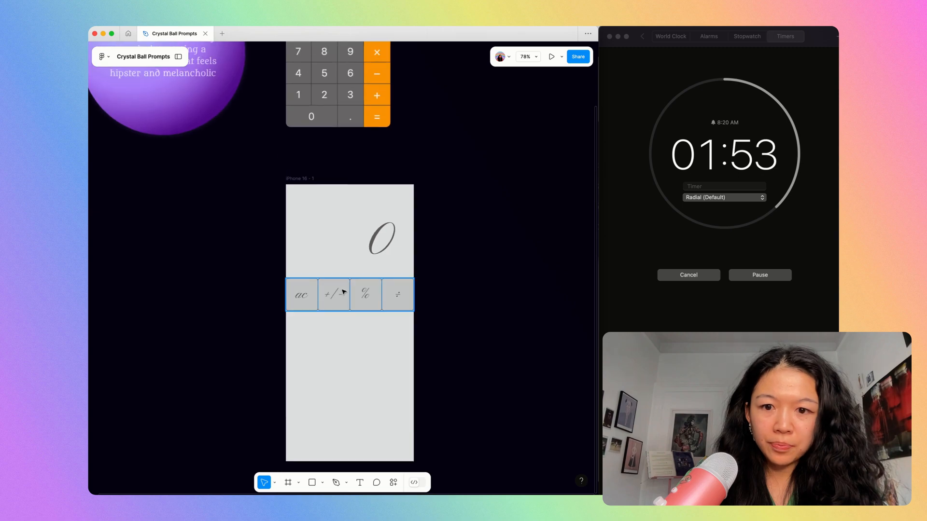
pyautogui.moveTo(344, 292); pyautogui.dragTo(349, 333)
pyautogui.press('super+d')
pyautogui.press('super+d')
pyautogui.press('super+d')
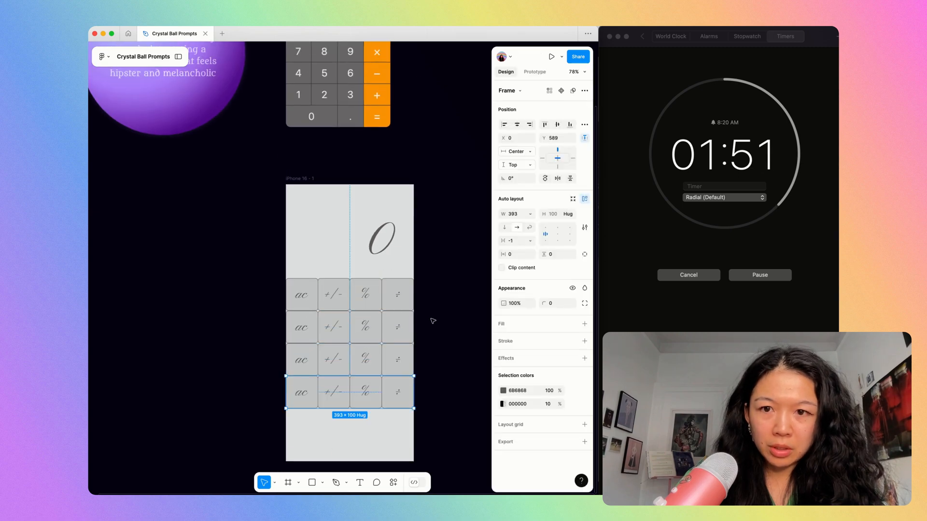
# Change the first three labels of the second row to 7, 8 and 9.
pyautogui.click(431, 321)
pyautogui.scroll(1, 431, 322)
pyautogui.keyDown('super'); pyautogui.doubleClick(321, 357); pyautogui.keyUp('super')
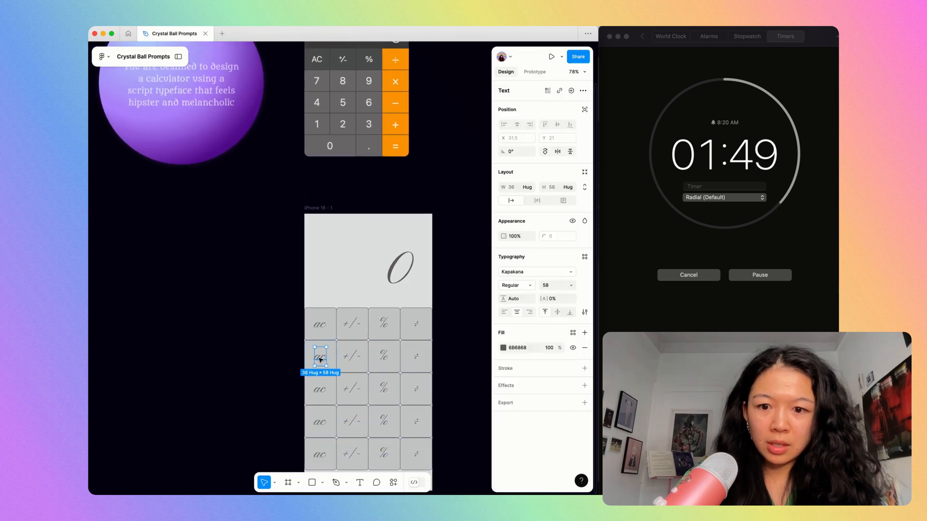
pyautogui.write('7')
pyautogui.keyDown('super'); pyautogui.doubleClick(352, 356); pyautogui.keyUp('super')
pyautogui.write('8')
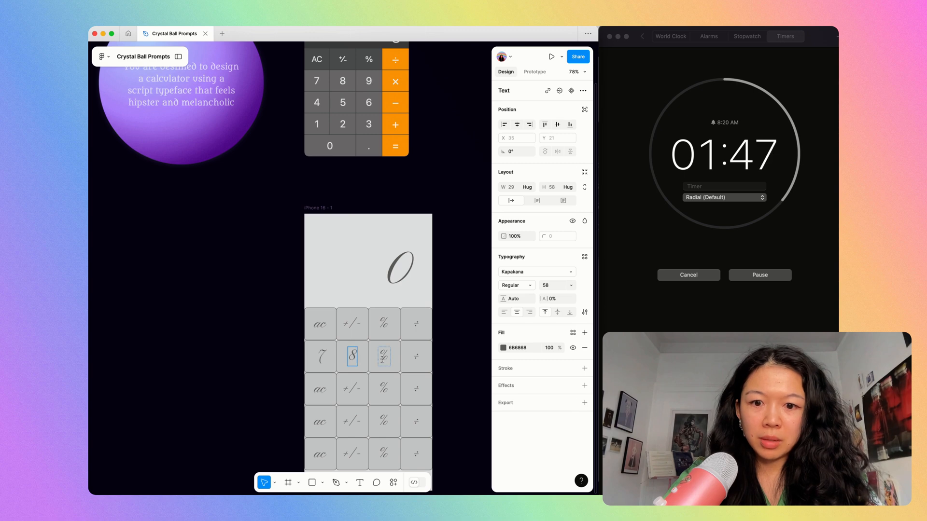
pyautogui.keyDown('super'); pyautogui.doubleClick(384, 356); pyautogui.keyUp('super')
pyautogui.write('9')
# Replace the last label in the 7-8-9 row with the large multiplication sign found by searching the character picker for multi.
pyautogui.keyDown('super'); pyautogui.doubleClick(418, 358); pyautogui.keyUp('super')
pyautogui.press('ctrl+super+space')
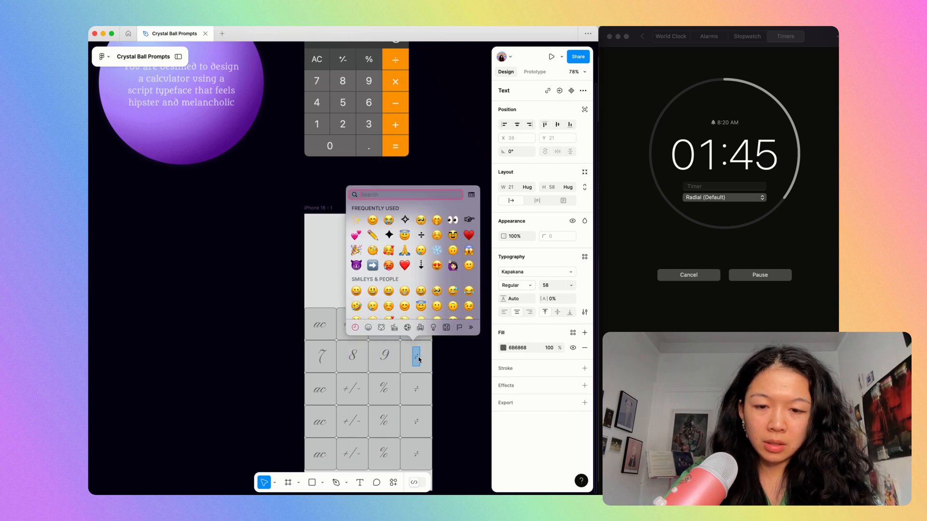
pyautogui.write('multi')
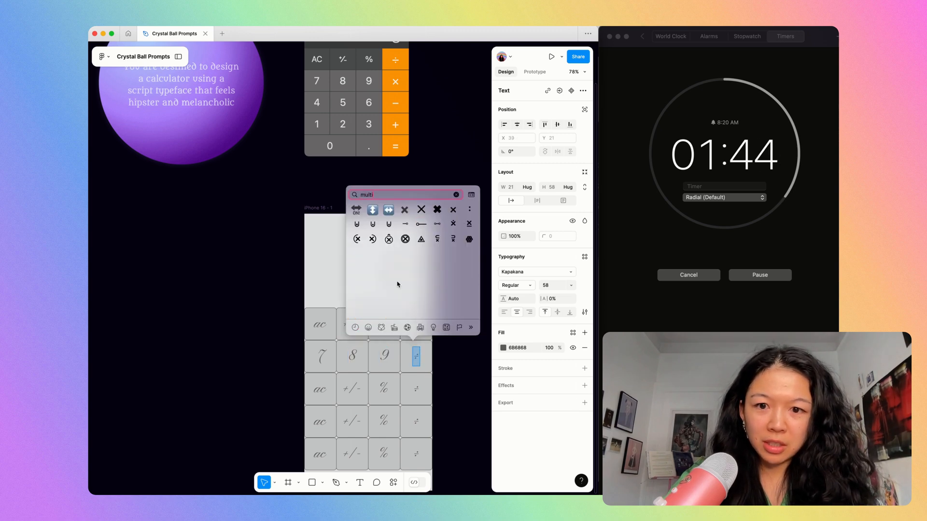
pyautogui.click(420, 209)
# Replace the third row's last label with a small minus sign found by searching the character picker for minus.
pyautogui.write('-')
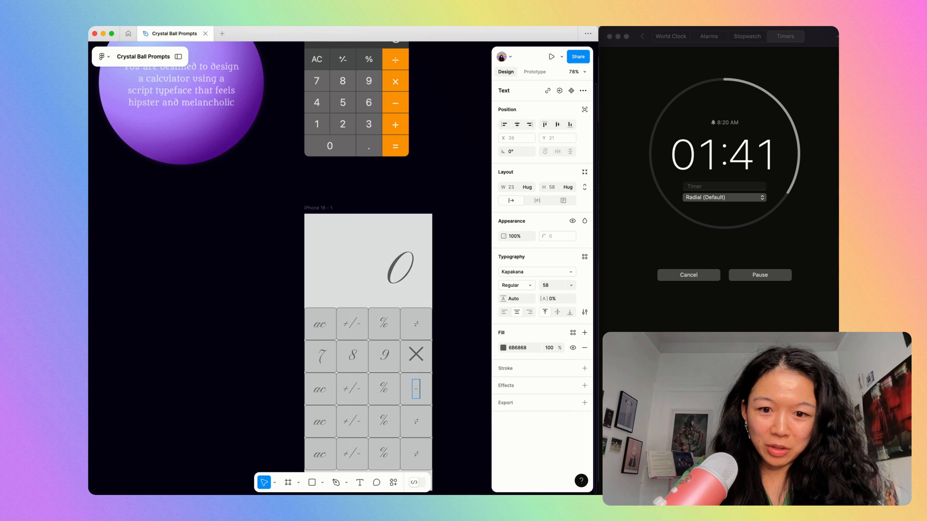
pyautogui.press('ctrl+super+space')
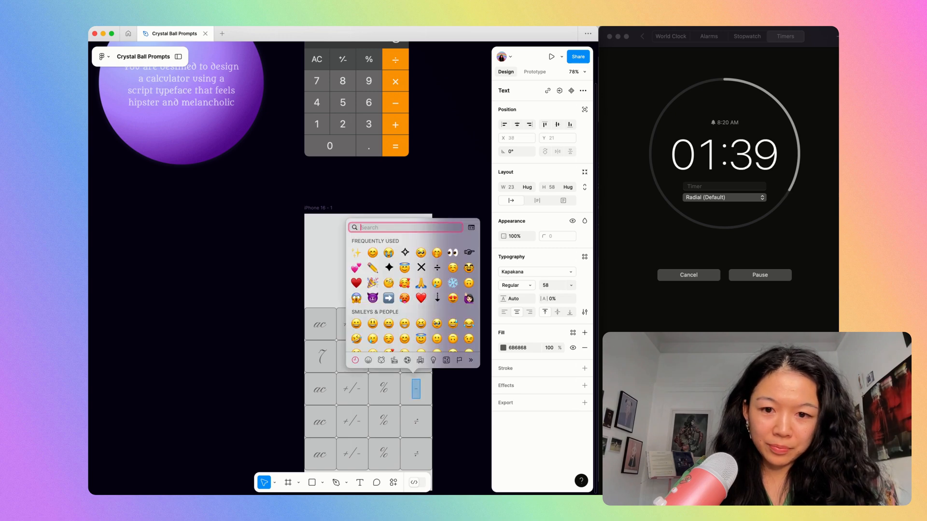
pyautogui.write('minus')
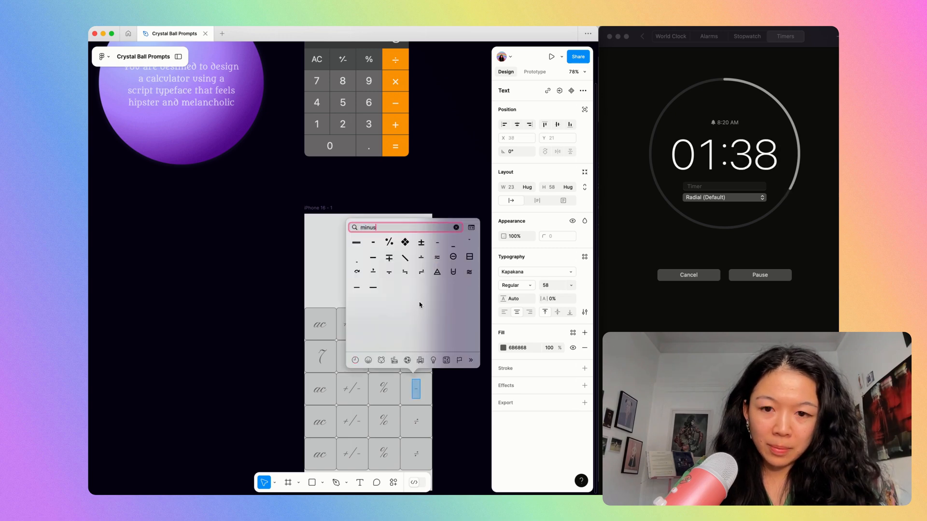
pyautogui.click(358, 244)
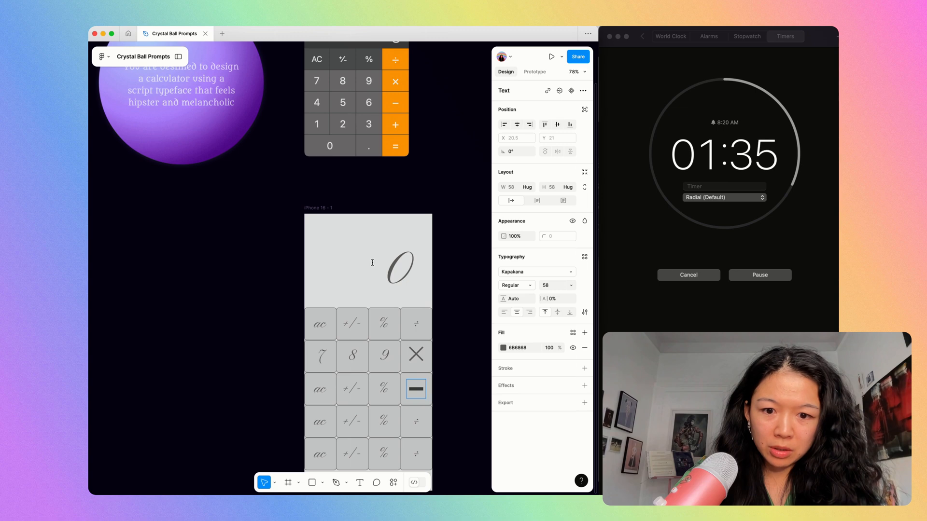
pyautogui.press('BackSpace')
pyautogui.press('ctrl+super+space')
pyautogui.write('minus')
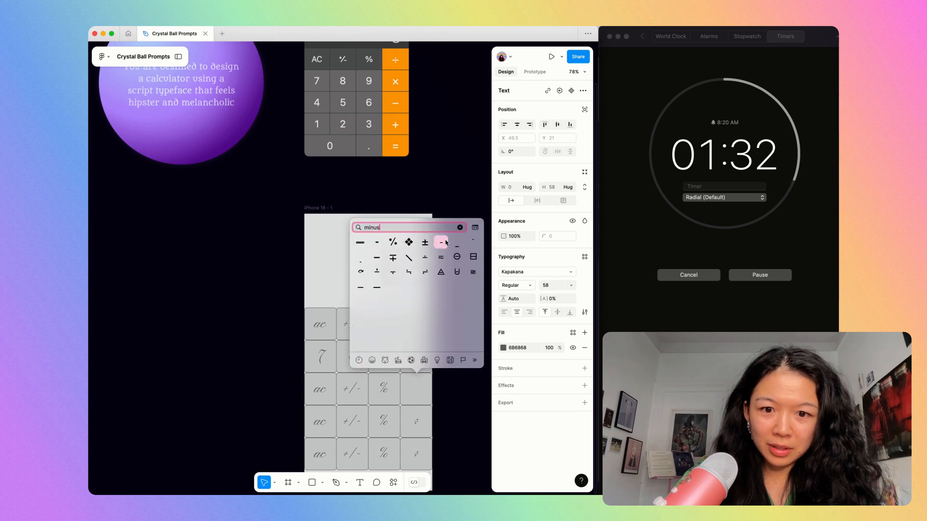
pyautogui.click(445, 243)
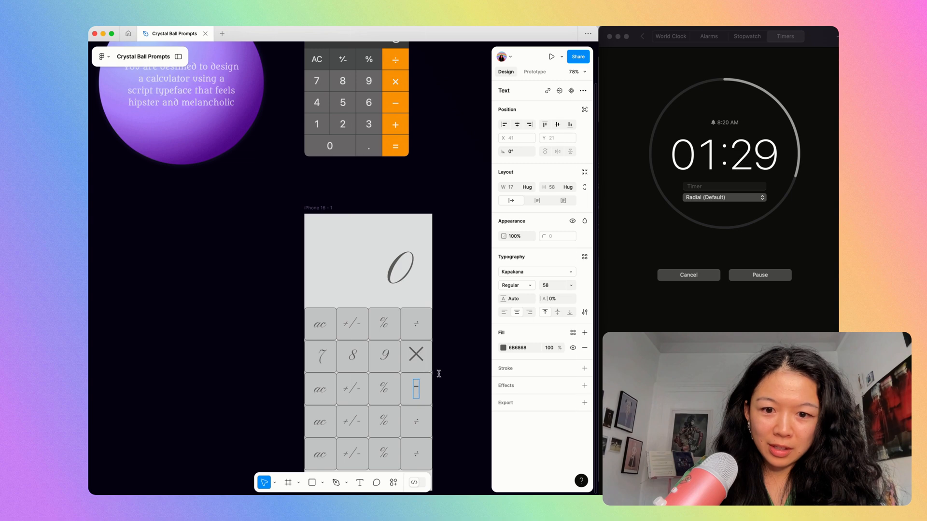
# Change the fourth row's last label to + and replace the multiplication sign beside 9 with a smaller one from the character picker.
pyautogui.doubleClick(415, 426)
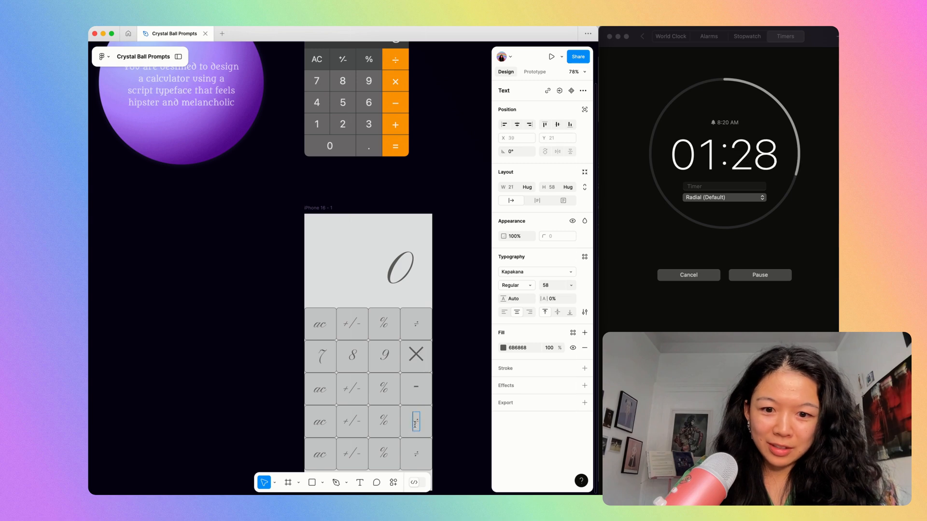
pyautogui.doubleClick(416, 360)
pyautogui.press('ctrl+super+space')
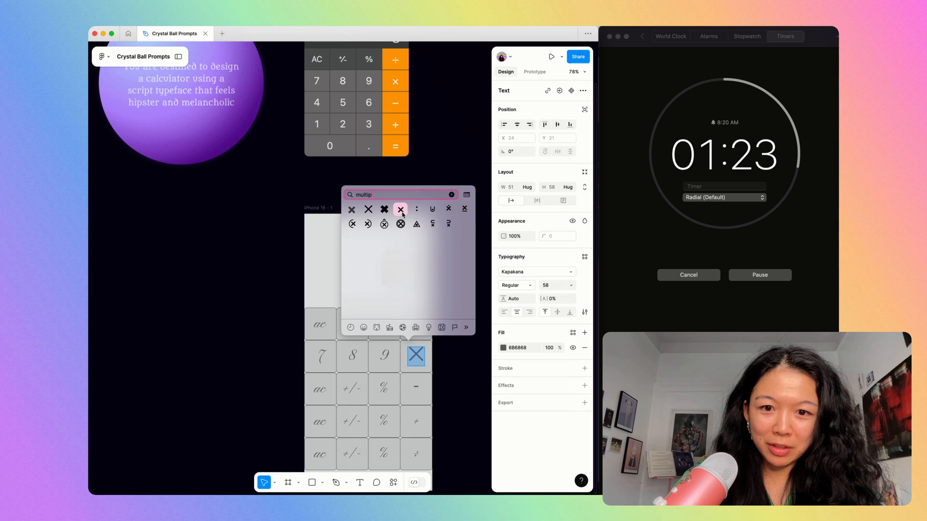
pyautogui.click(401, 209)
pyautogui.press('Escape')
# Change the last label of the fifth row to =.
pyautogui.click(418, 396)
pyautogui.scroll(3, 418, 396)
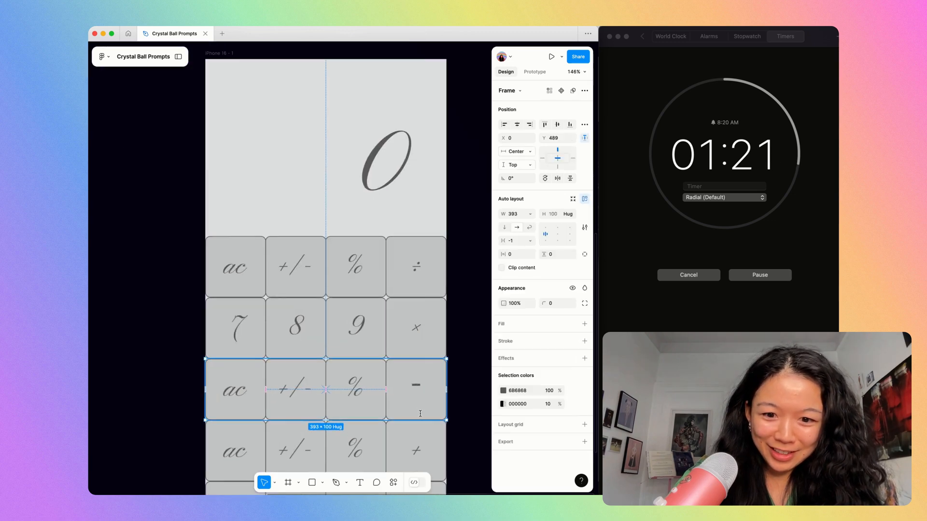
pyautogui.scroll(-5, 420, 414)
pyautogui.doubleClick(423, 386)
pyautogui.write('=')
pyautogui.press('Escape')
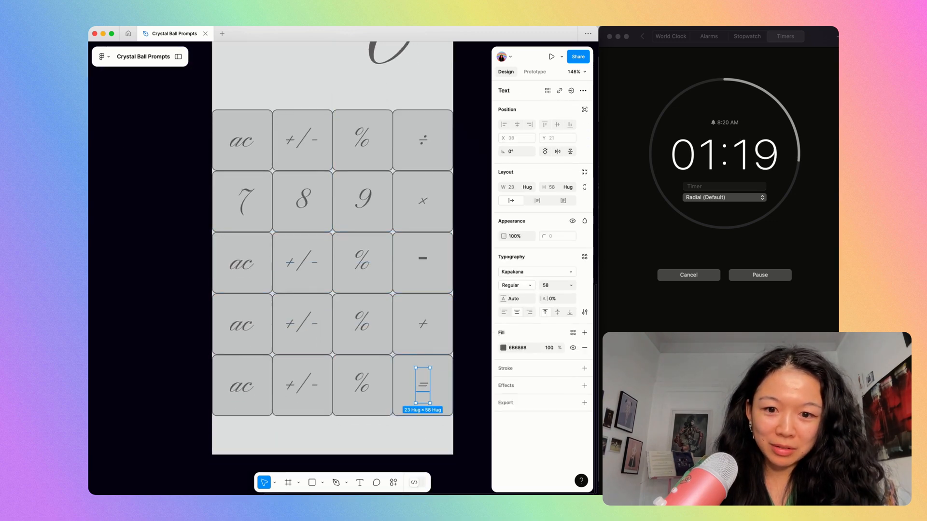
# Change the first three labels of the third row to 4, 5 and 6.
pyautogui.scroll(-4, 423, 382)
pyautogui.doubleClick(336, 322)
pyautogui.write('4')
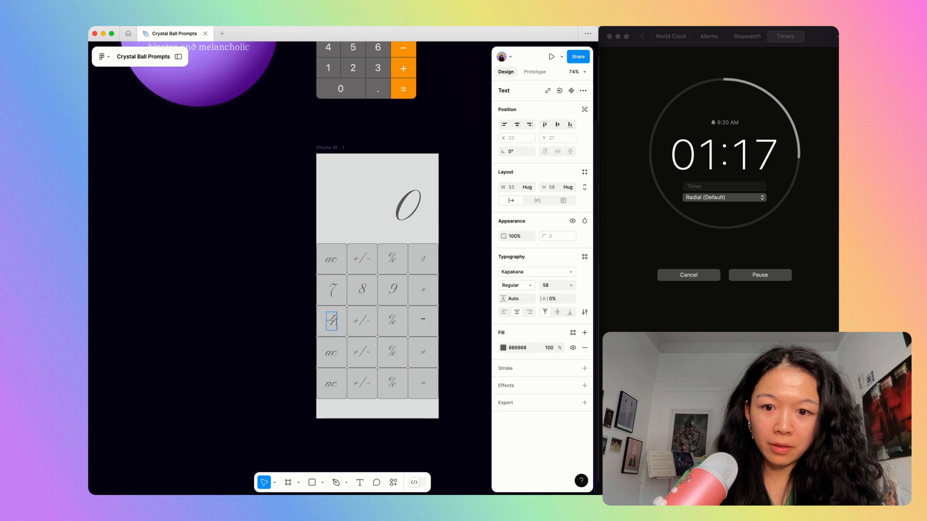
pyautogui.doubleClick(362, 321)
pyautogui.write('5')
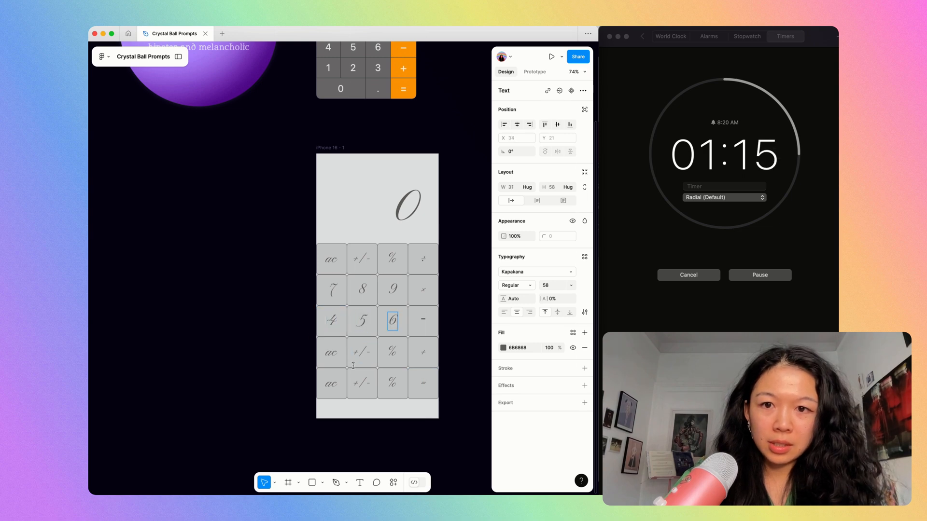
# Change the first three labels of the fourth row to 1, 2 and 3.
pyautogui.doubleClick(332, 354)
pyautogui.write('1')
pyautogui.press('BackSpace')
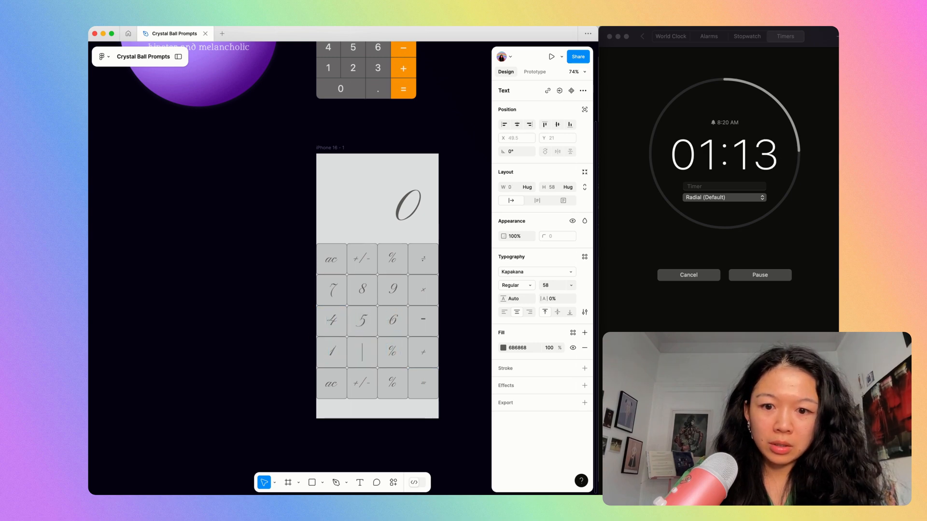
pyautogui.doubleClick(393, 352)
pyautogui.write('3')
# Change the fifth row's first label to 0 and its third label to a decimal point.
pyautogui.doubleClick(333, 384)
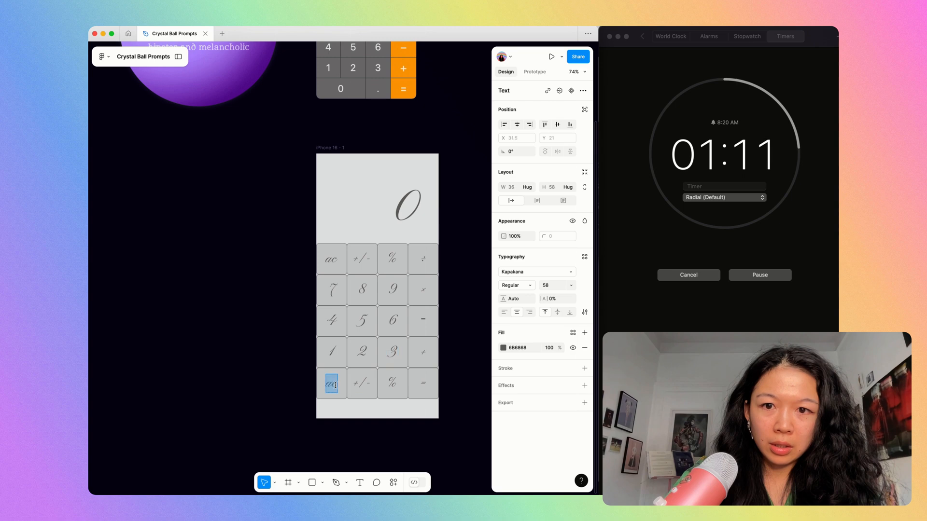
pyautogui.write('0')
pyautogui.doubleClick(389, 383)
pyautogui.write('.')
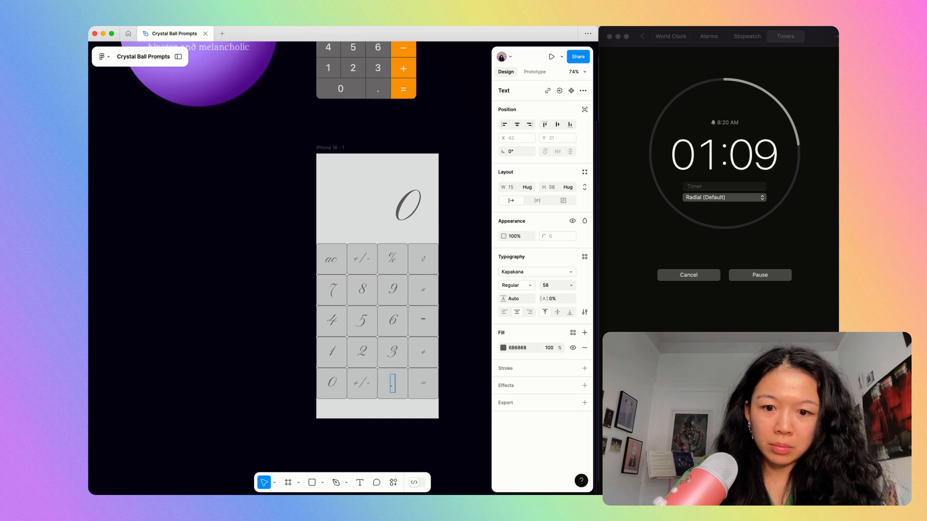
# Delete the +/- button from the fifth row and widen the 0 button to 197 so it spans two columns.
pyautogui.click(366, 392)
pyautogui.press('BackSpace')
pyautogui.click(352, 391)
pyautogui.click(352, 391)
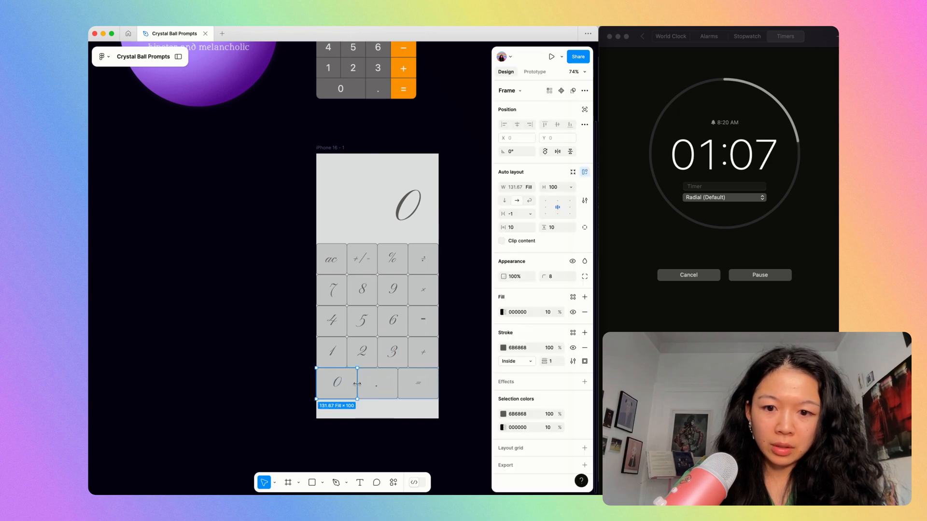
pyautogui.moveTo(357, 383); pyautogui.dragTo(378, 382)
pyautogui.scroll(5, 378, 383)
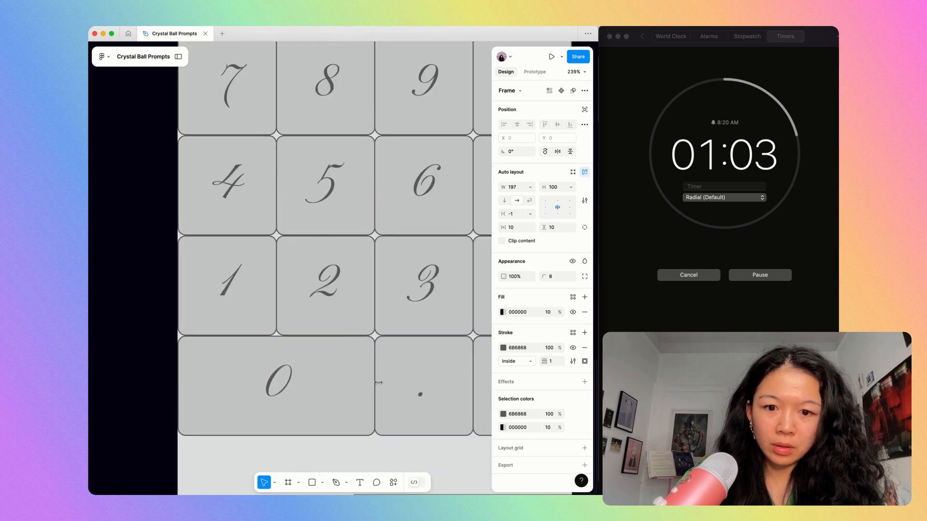
# Group the five button rows in a vertical auto layout with a gap of -1.
pyautogui.scroll(-5, 378, 383)
pyautogui.moveTo(459, 435); pyautogui.dragTo(316, 234)
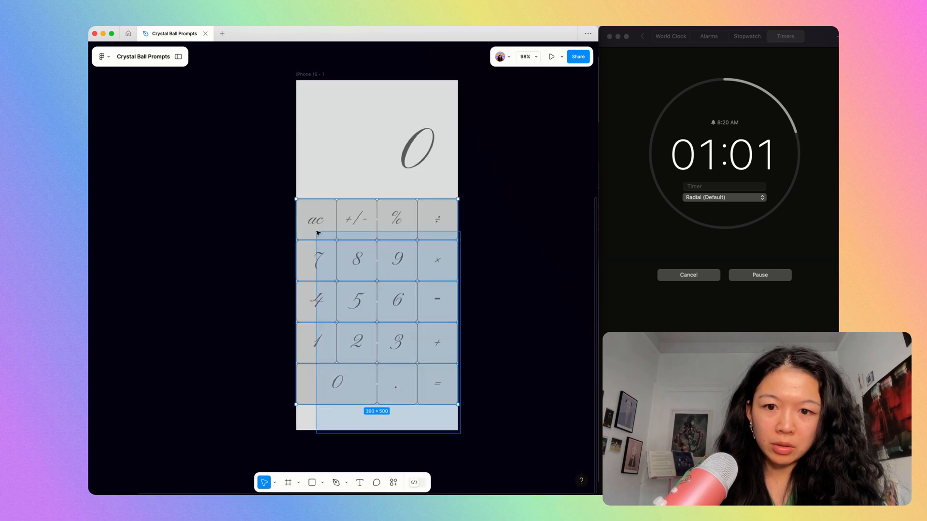
pyautogui.hotkey('shift', 'a')
pyautogui.click(511, 240)
pyautogui.click(475, 263)
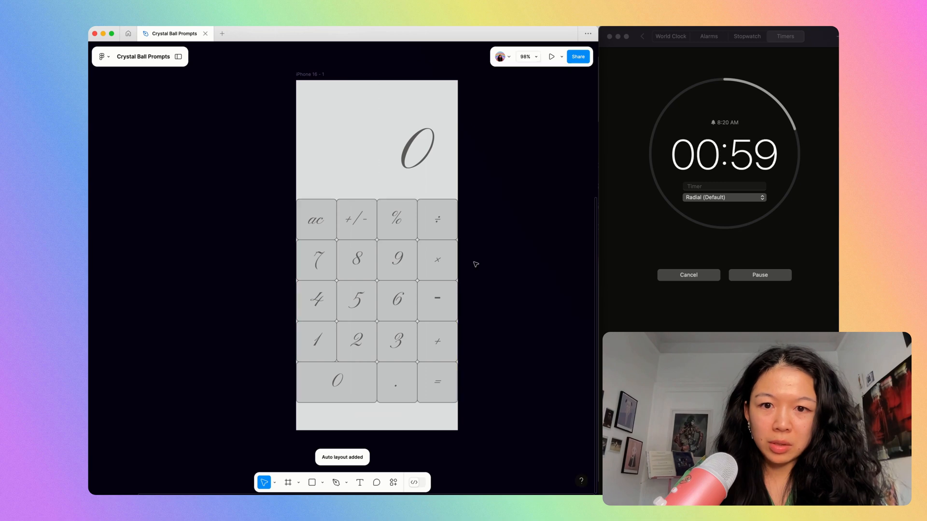
# Move the keypad down to the phone frame's lower edge at Y 356 and lower the display 0 to Y 121.
pyautogui.moveTo(423, 246); pyautogui.dragTo(422, 258)
pyautogui.scroll(2, 422, 257)
pyautogui.scroll(-4, 422, 256)
pyautogui.moveTo(415, 333); pyautogui.dragTo(414, 344)
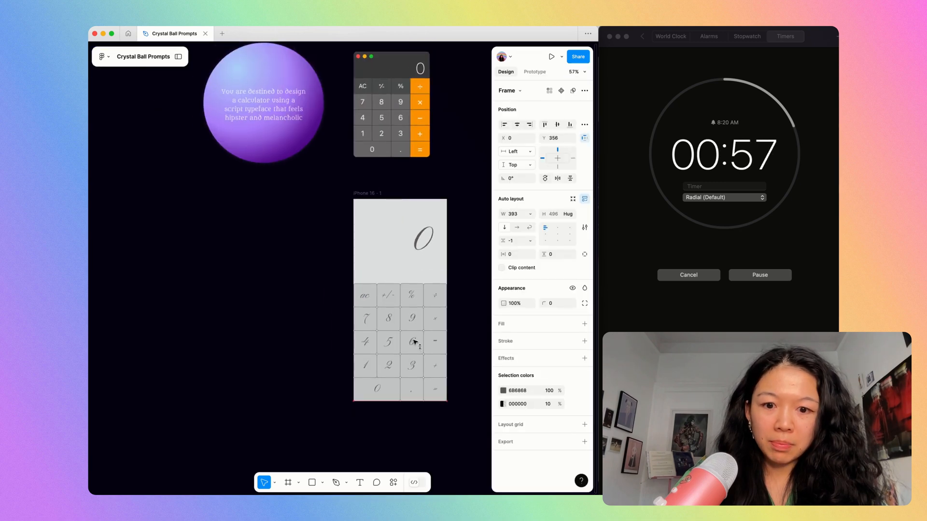
pyautogui.click(421, 250)
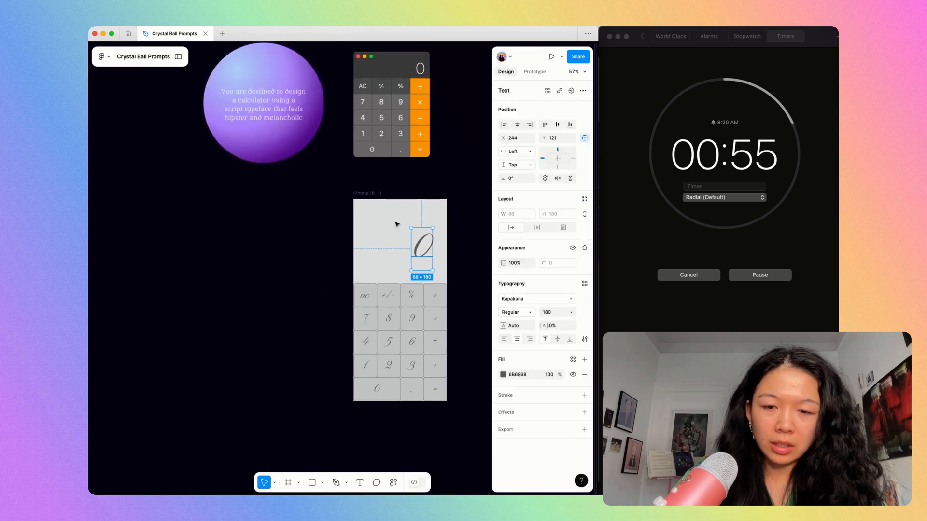
# Duplicate the finished calculator phone frame and select the ac row in the copy.
pyautogui.click(359, 195)
pyautogui.press('super+d')
pyautogui.hotkey('shift', '2')
pyautogui.doubleClick(396, 245)
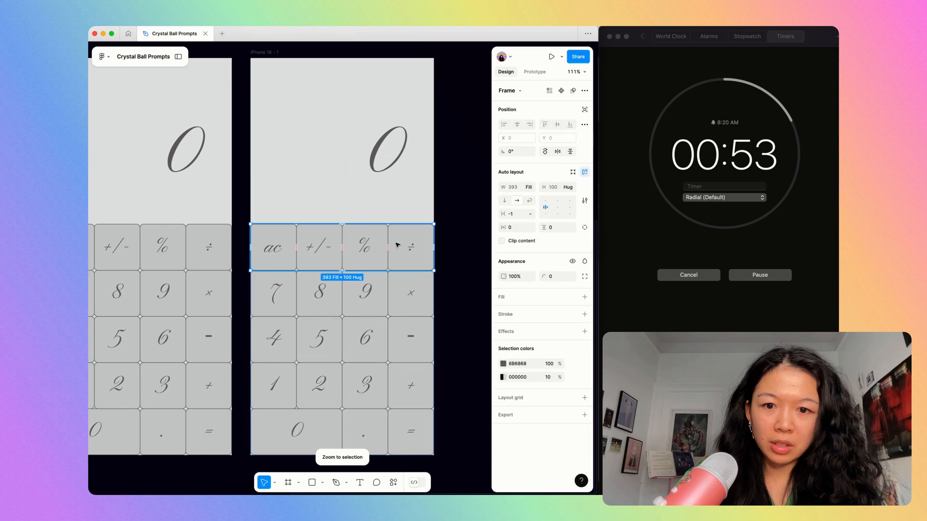
# Ungroup the copied calculator's keypad and its rows into individual buttons.
pyautogui.doubleClick(398, 244)
pyautogui.click(456, 236)
pyautogui.click(375, 254)
pyautogui.press('super+shift+g')
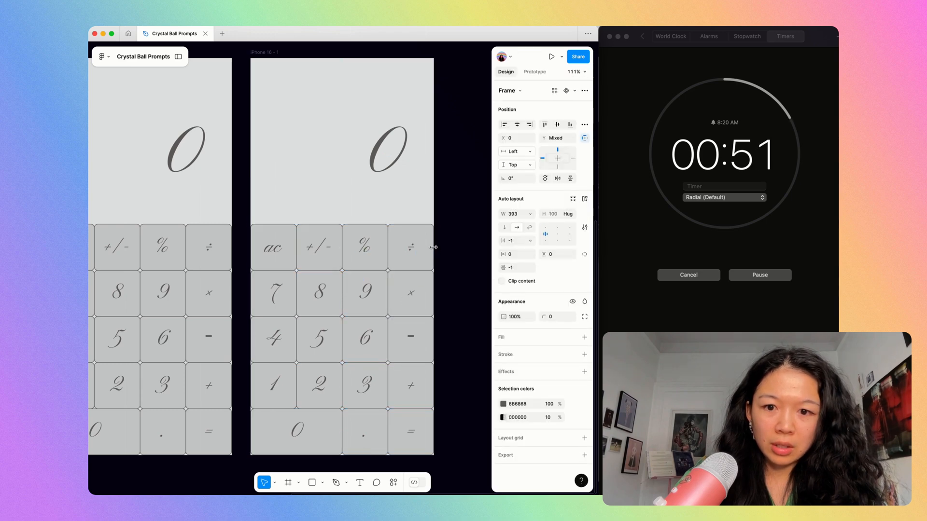
pyautogui.click(453, 246)
# Select the five operator buttons in the copy's last column and set their fill to 181D2B at 30% opacity.
pyautogui.keyDown('super'); pyautogui.click(400, 246); pyautogui.keyUp('super')
pyautogui.moveTo(472, 216); pyautogui.dragTo(417, 412)
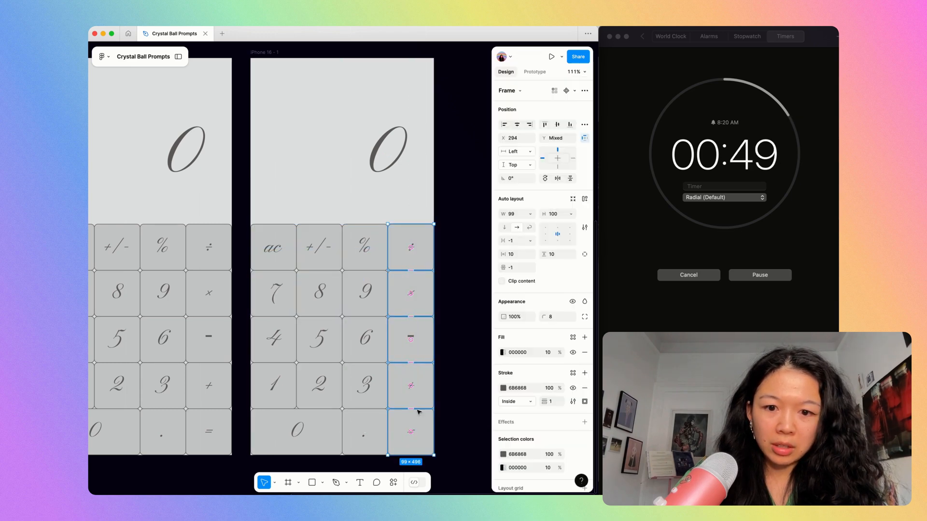
pyautogui.scroll(-5, 434, 379)
pyautogui.hscroll(1, 437, 381)
pyautogui.scroll(4, 439, 381)
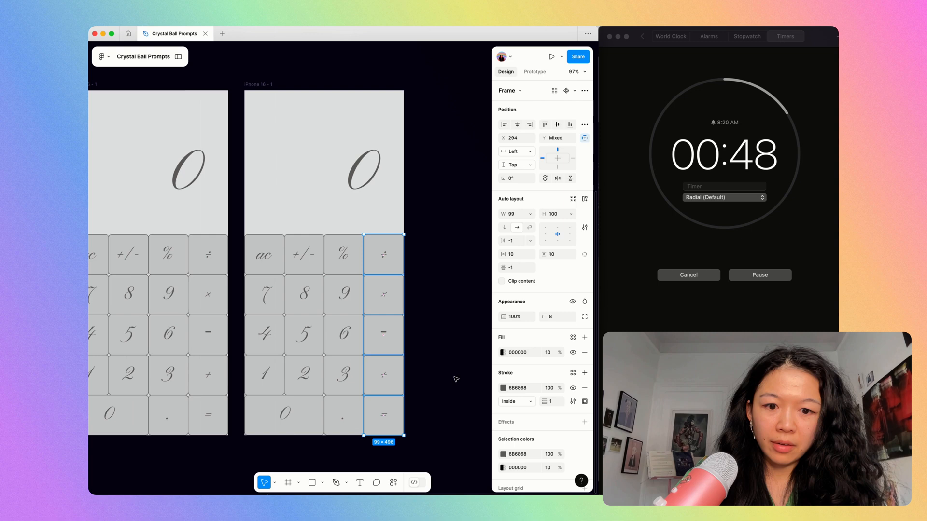
pyautogui.click(502, 353)
pyautogui.click(399, 352)
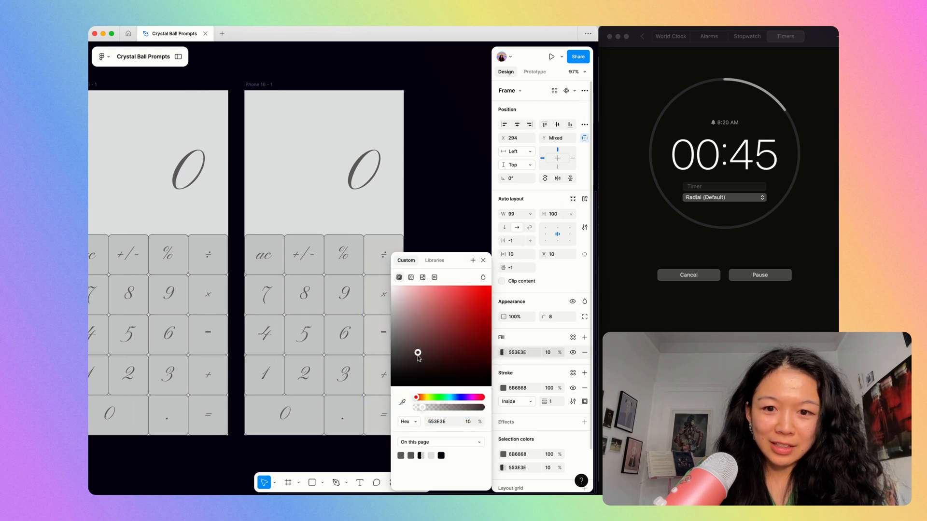
pyautogui.click(456, 400)
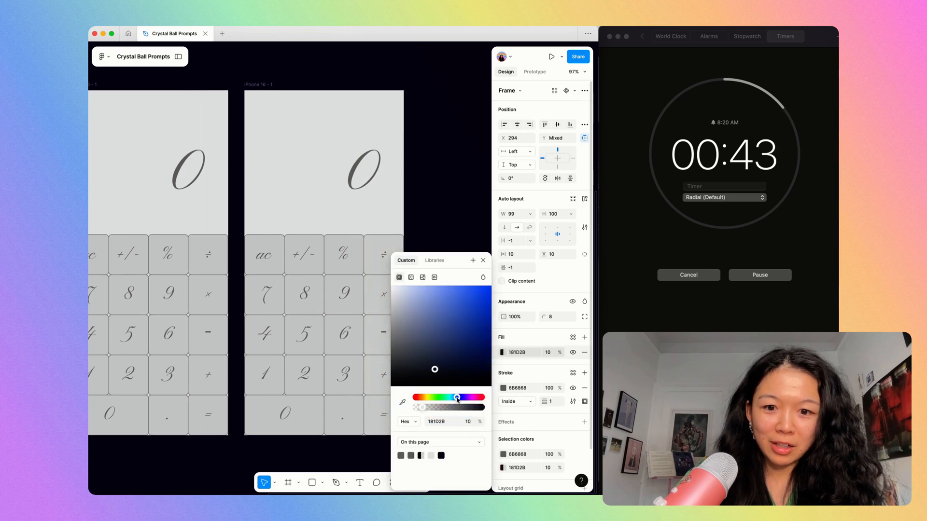
pyautogui.click(554, 352)
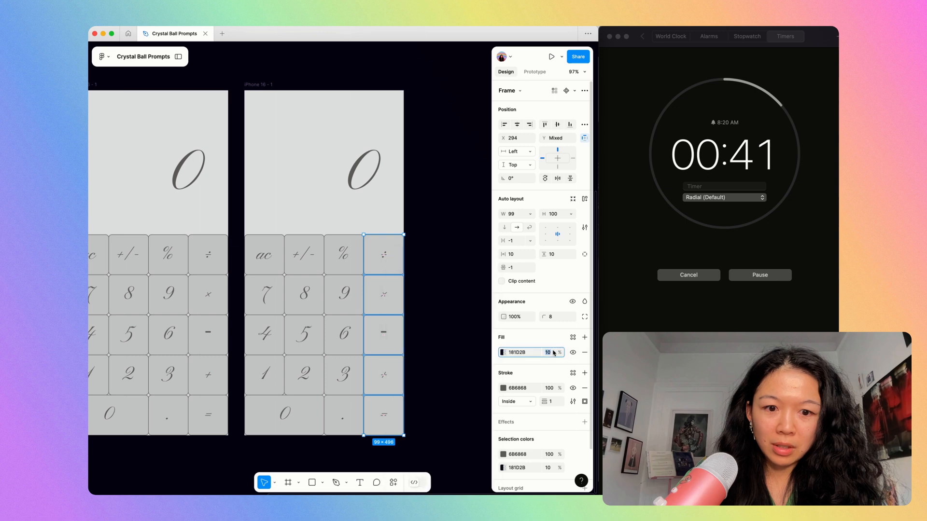
pyautogui.hotkey('shift', 'Up')
pyautogui.hotkey('shift', 'Up')
# Change the operator buttons' fill to a brighter blue, 4463BB.
pyautogui.click(503, 353)
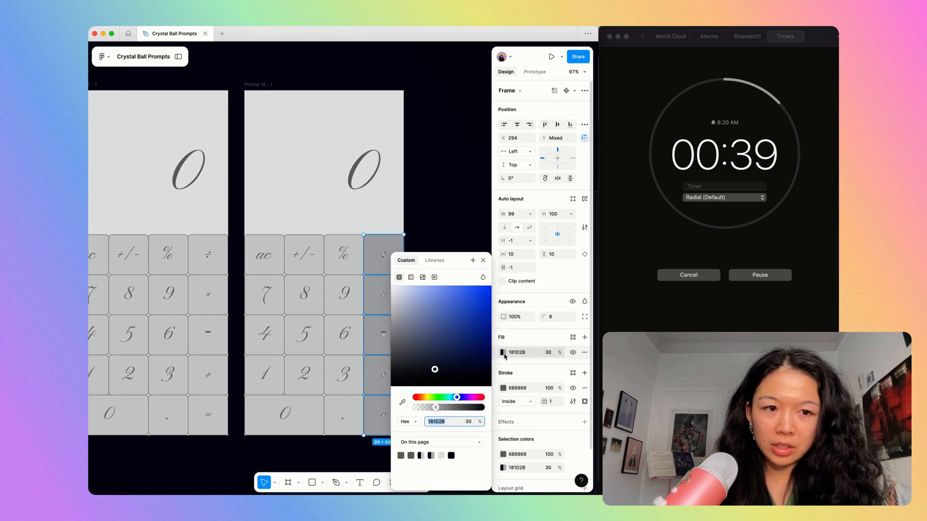
pyautogui.click(437, 360)
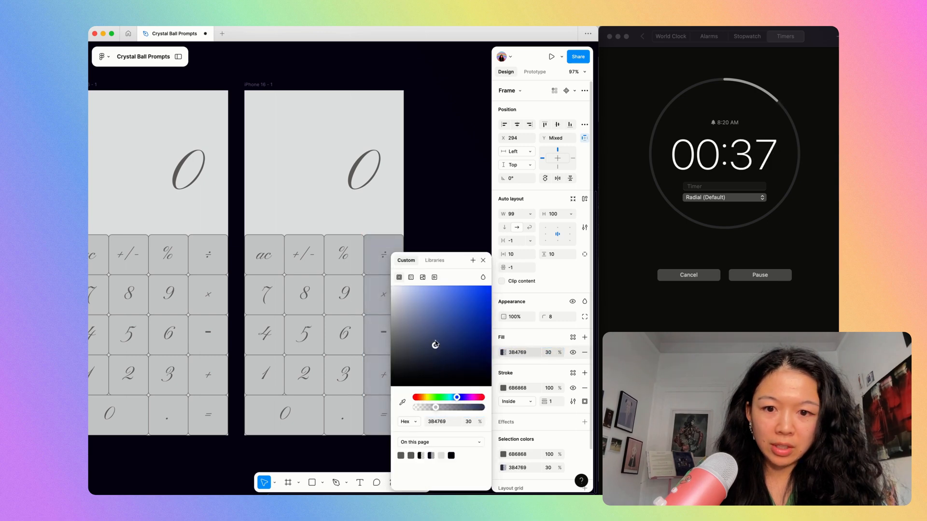
pyautogui.moveTo(458, 324)
pyautogui.mouseDown()
pyautogui.moveTo(452, 338)
pyautogui.moveTo(454, 320)
pyautogui.mouseUp()
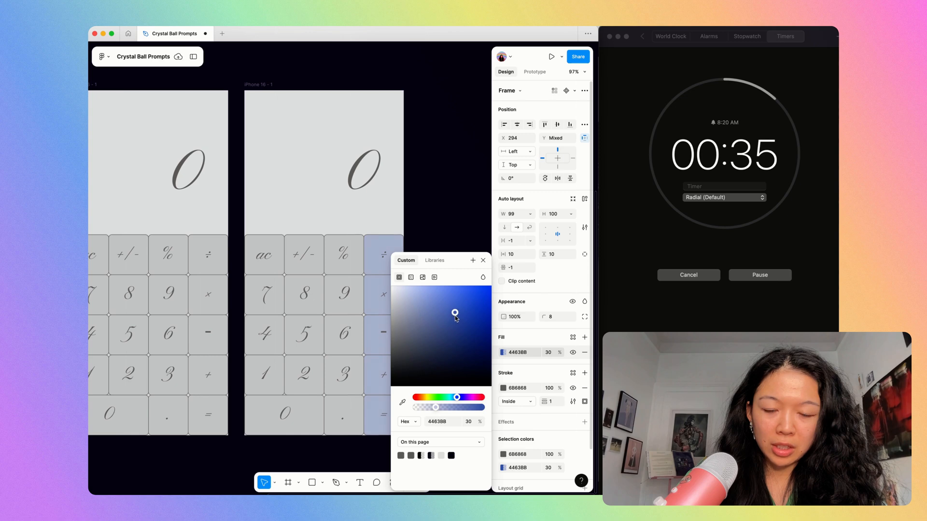
pyautogui.click(411, 206)
# Replace the minus sign on the subtraction button with a thinner symbol by searching the character viewer for minus.
pyautogui.doubleClick(387, 331)
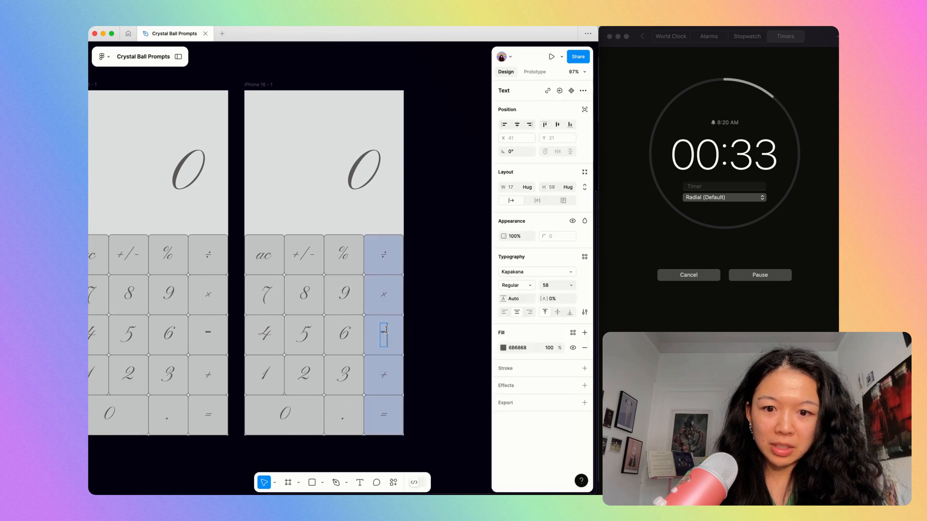
pyautogui.press('ctrl+super+space')
pyautogui.write('minus')
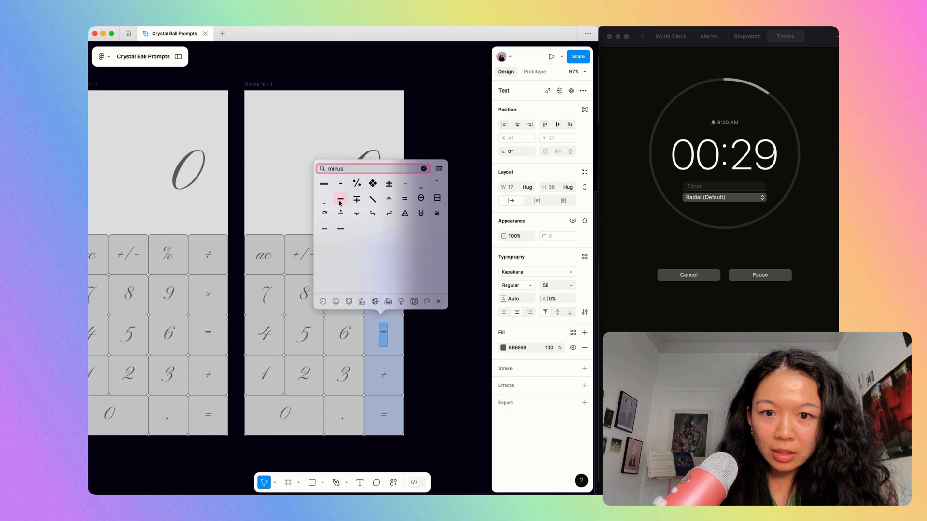
pyautogui.click(341, 202)
pyautogui.click(461, 330)
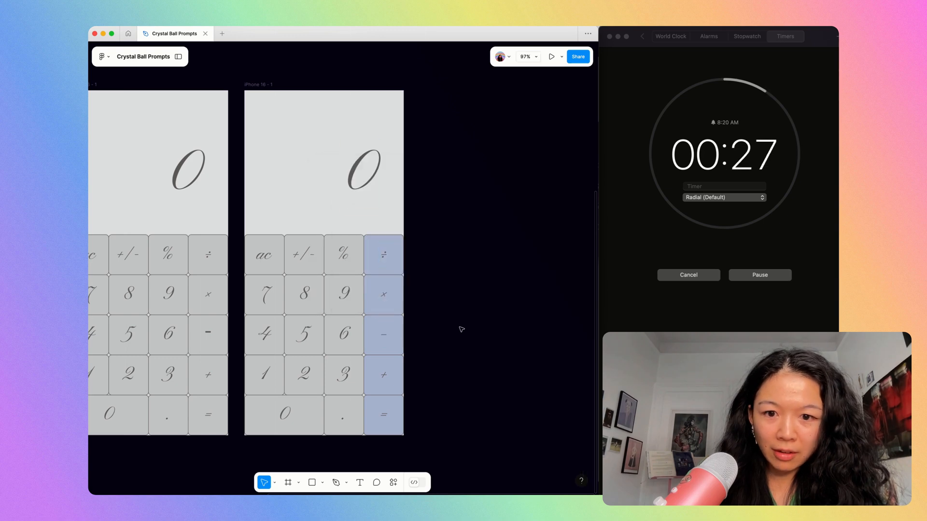
# Duplicate the calculator phone frame with the blue operator column.
pyautogui.click(255, 85)
pyautogui.press('super+d')
pyautogui.scroll(-4, 255, 85)
pyautogui.scroll(3, 257, 85)
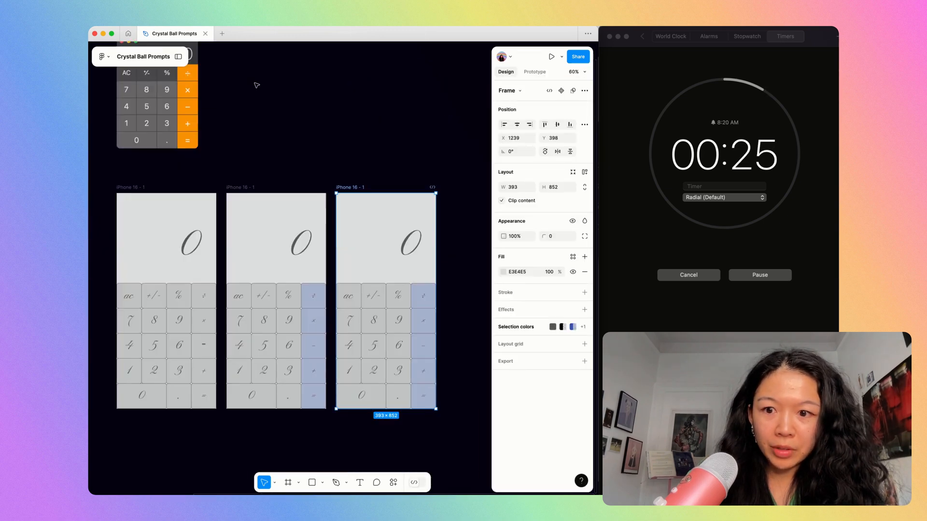
# Set the equals button's fill in the third calculator to violet-blue 1F14E5.
pyautogui.scroll(-2, 361, 343)
pyautogui.scroll(4, 360, 343)
pyautogui.click(437, 338)
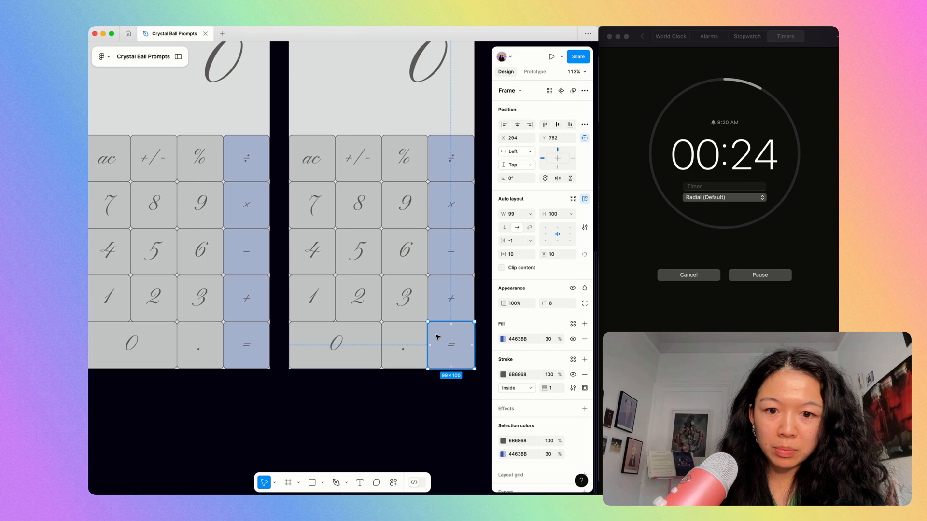
pyautogui.click(503, 339)
pyautogui.hscroll(3, 306, 263)
pyautogui.scroll(2, 306, 262)
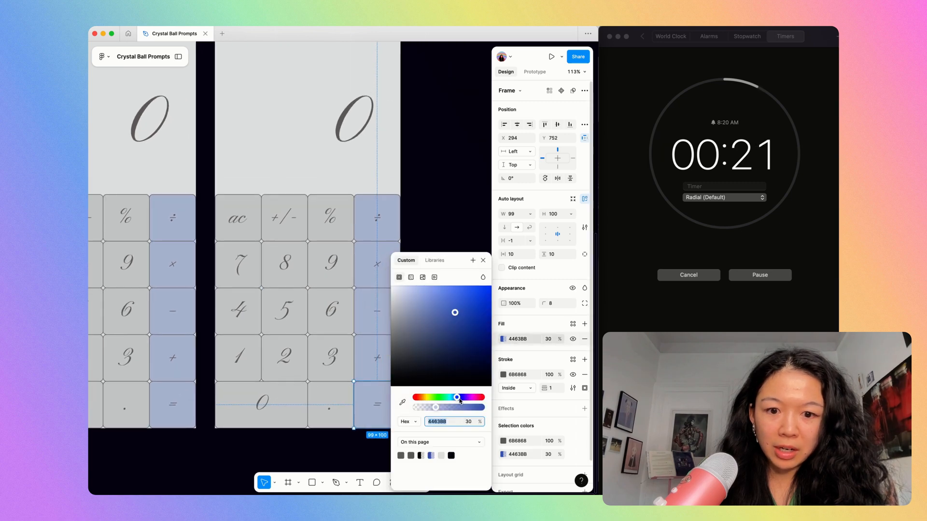
pyautogui.moveTo(460, 401); pyautogui.dragTo(461, 401)
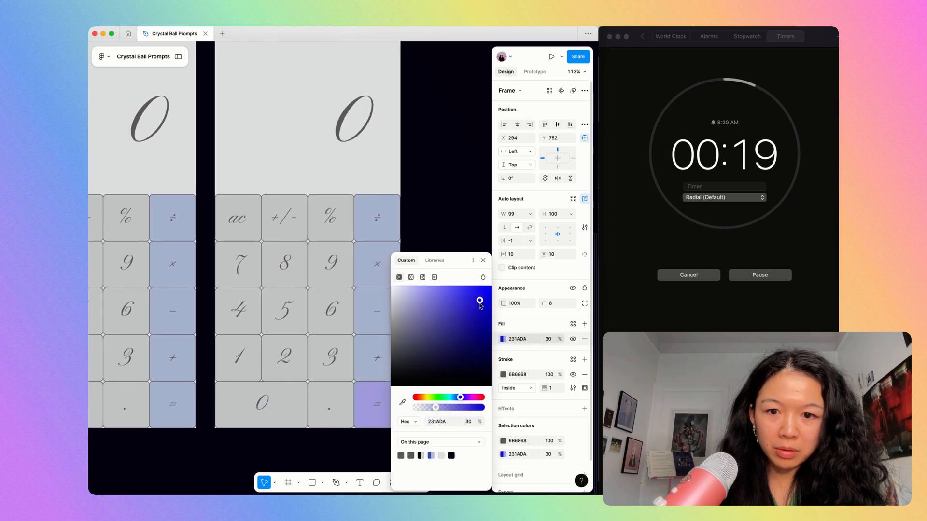
pyautogui.click(461, 164)
# Duplicate the third calculator phone frame with the purple equals button.
pyautogui.scroll(-4, 461, 163)
pyautogui.scroll(2, 461, 164)
pyautogui.click(326, 145)
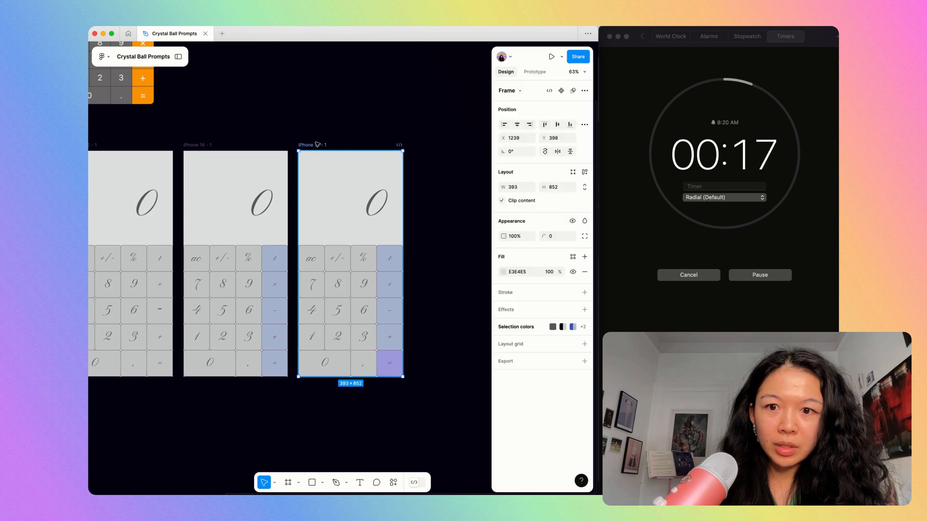
pyautogui.press('super+d')
# Right-align the display text in the fourth calculator and replace the 0 with 123.
pyautogui.hscroll(3, 427, 198)
pyautogui.click(350, 207)
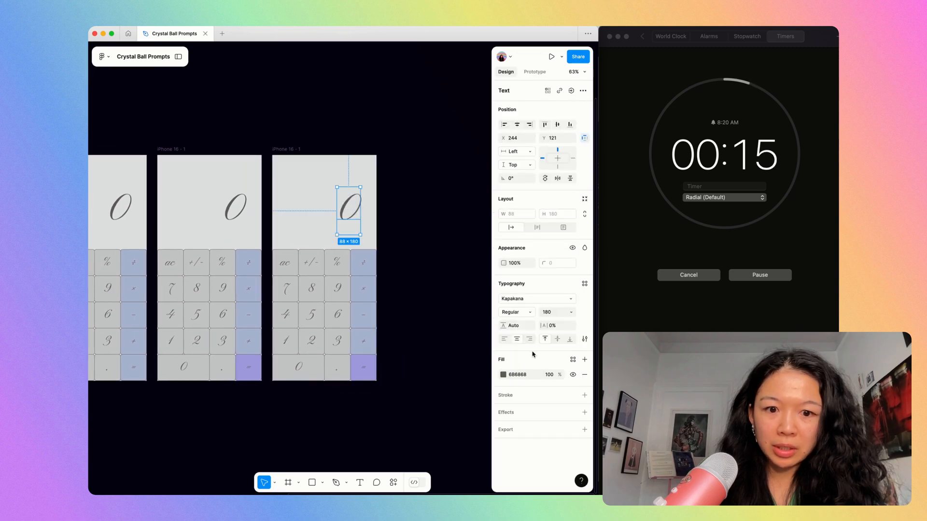
pyautogui.doubleClick(352, 204)
pyautogui.write('123')
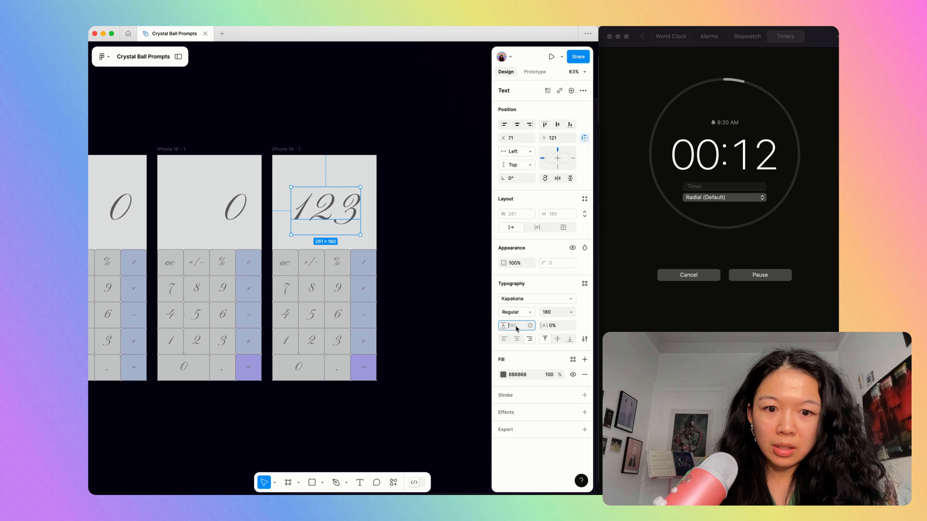
pyautogui.press('Tab')
# Tighten the 123 display text's letter spacing to -7% and move the text to X 109.
pyautogui.write('-1')
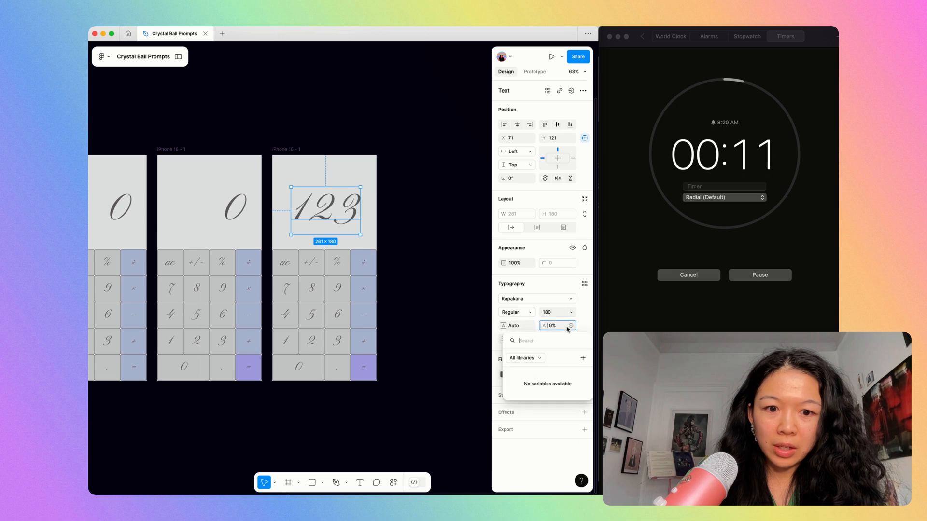
pyautogui.press('Return')
pyautogui.press('Down')
pyautogui.press('Down')
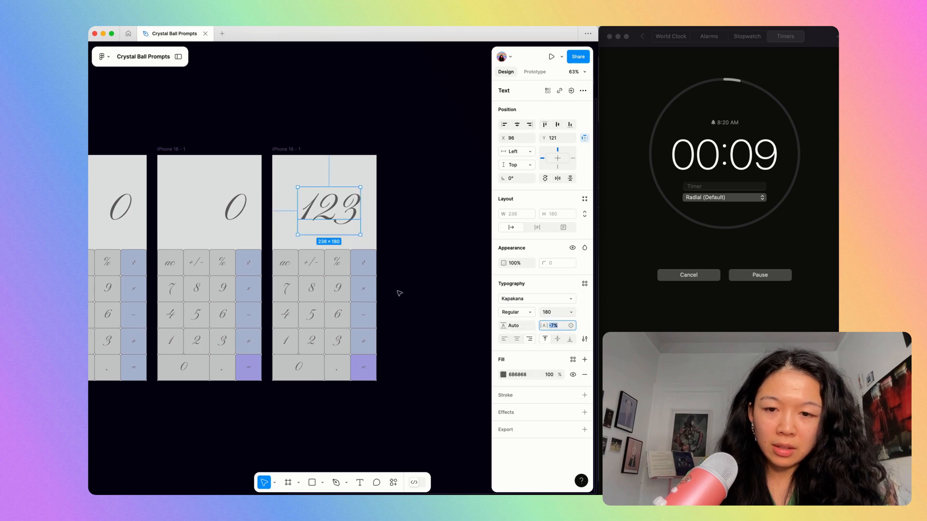
pyautogui.click(400, 293)
pyautogui.moveTo(335, 211); pyautogui.dragTo(339, 210)
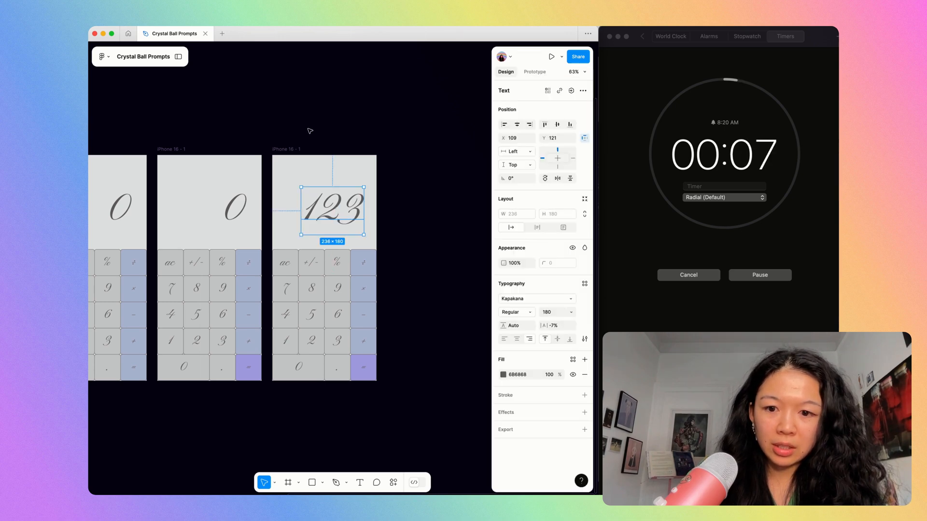
pyautogui.click(310, 130)
# Duplicate the calculator phone frame that displays 123.
pyautogui.click(292, 149)
pyautogui.press('super+d')
pyautogui.hotkey('shift', '2')
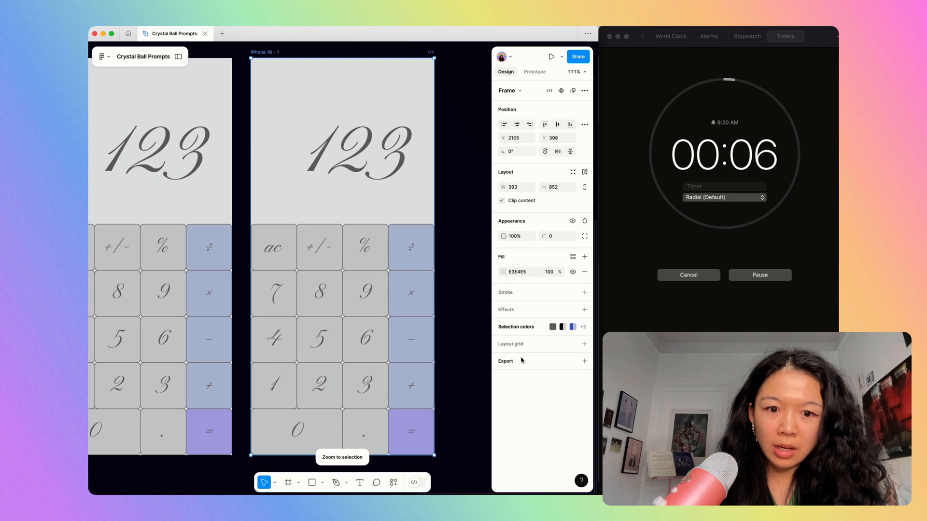
# Darken the 6B6868 grey used for the fifth calculator's text and strokes to 433E3E.
pyautogui.click(521, 325)
pyautogui.click(503, 343)
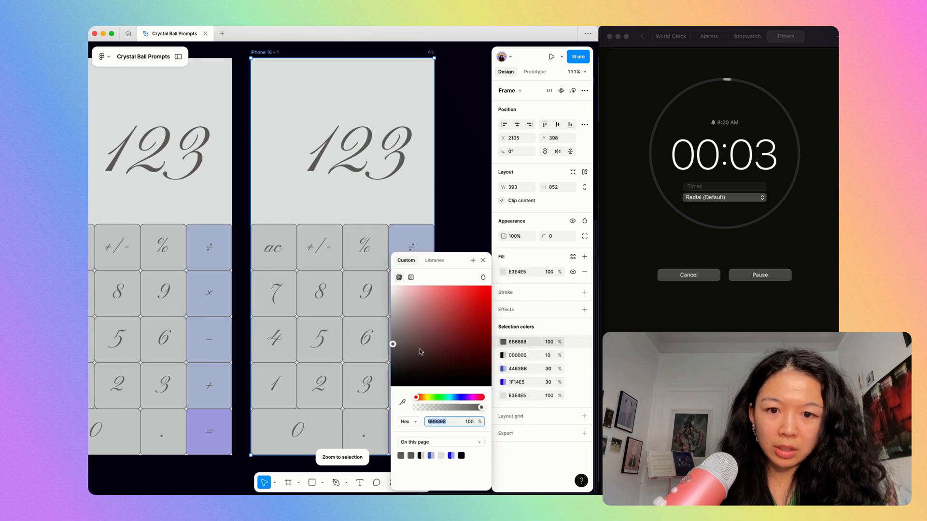
pyautogui.click(404, 353)
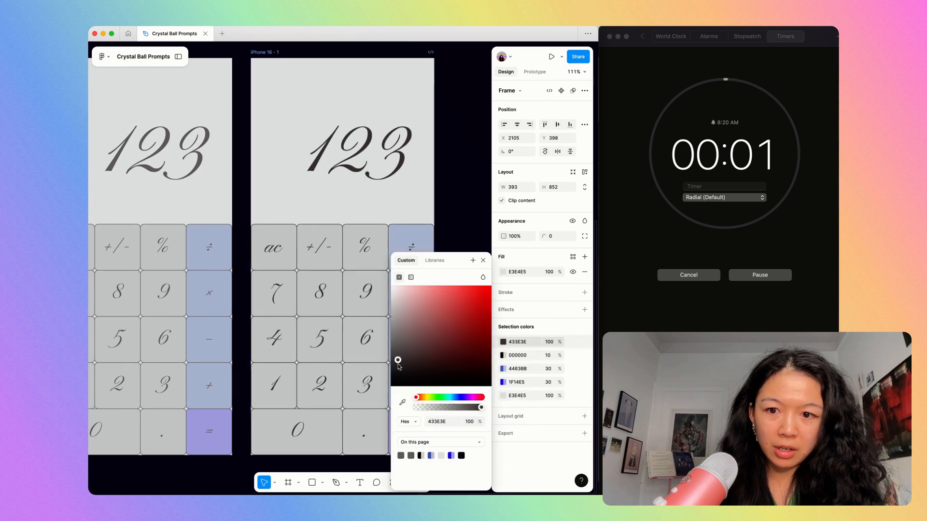
pyautogui.click(459, 226)
# Review the crystal ball prompt and the reference calculator, and compare the calculator versions with them.
pyautogui.scroll(-3, 459, 225)
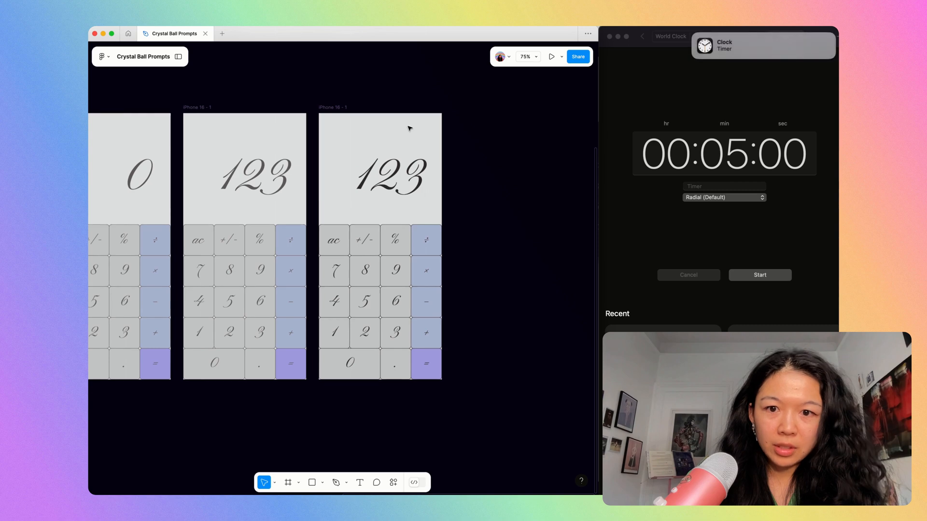
pyautogui.scroll(-3, 494, 158)
pyautogui.scroll(6, 250, 195)
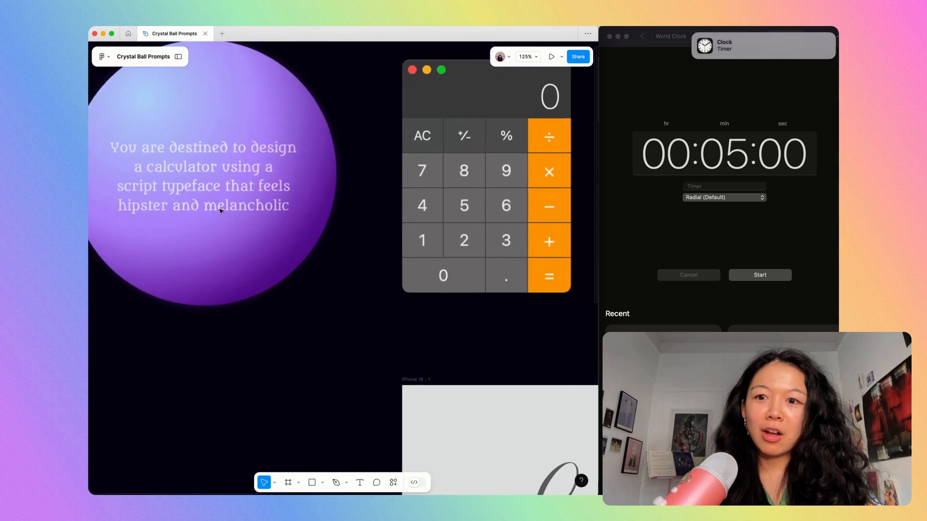
pyautogui.scroll(-5, 295, 241)
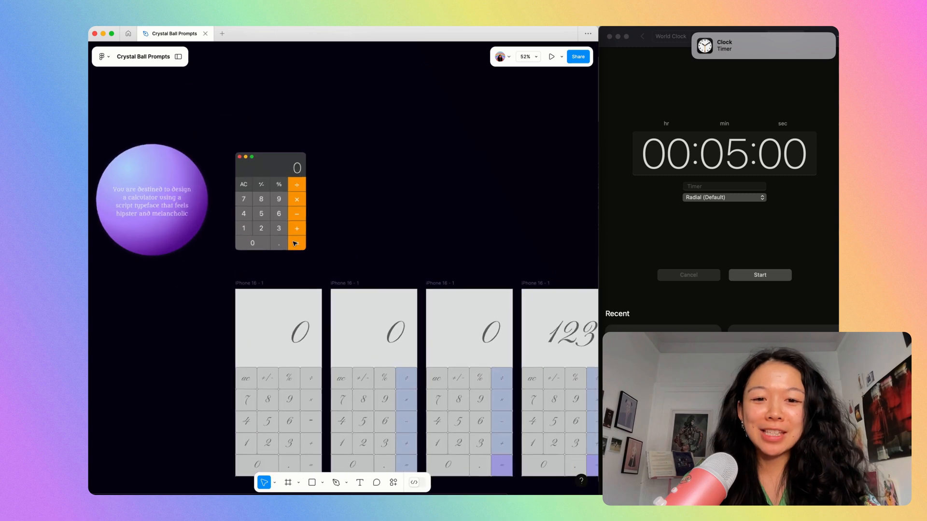
pyautogui.scroll(-1, 293, 244)
pyautogui.hscroll(2, 451, 184)
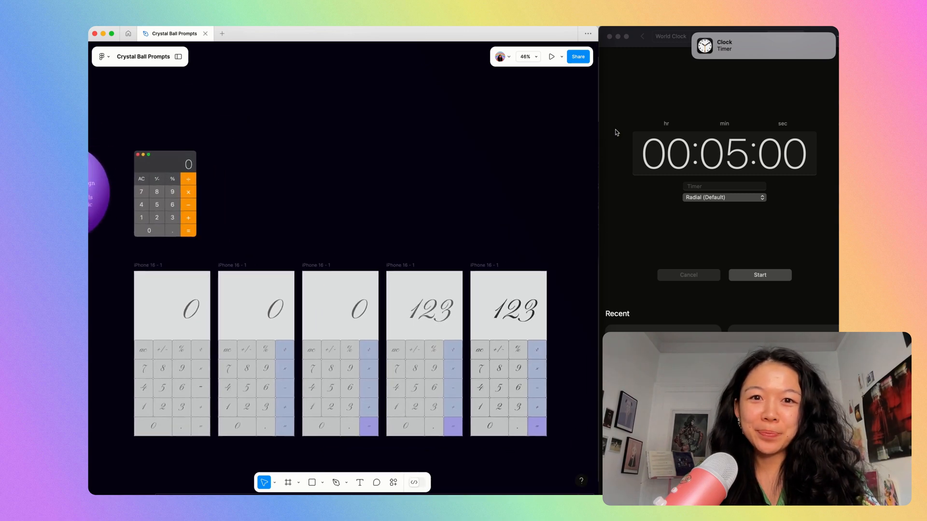
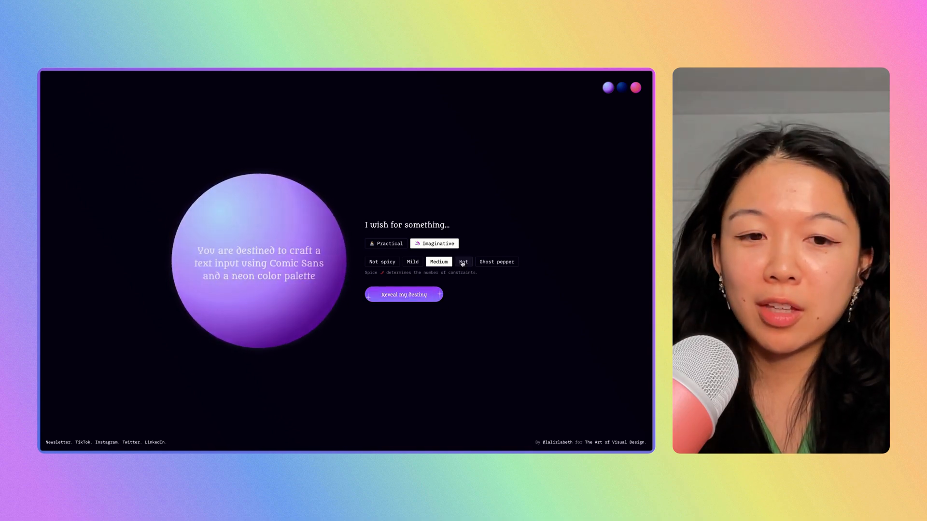
# Generate a new crystal ball design prompt and start the five-minute timer.
pyautogui.click(403, 293)
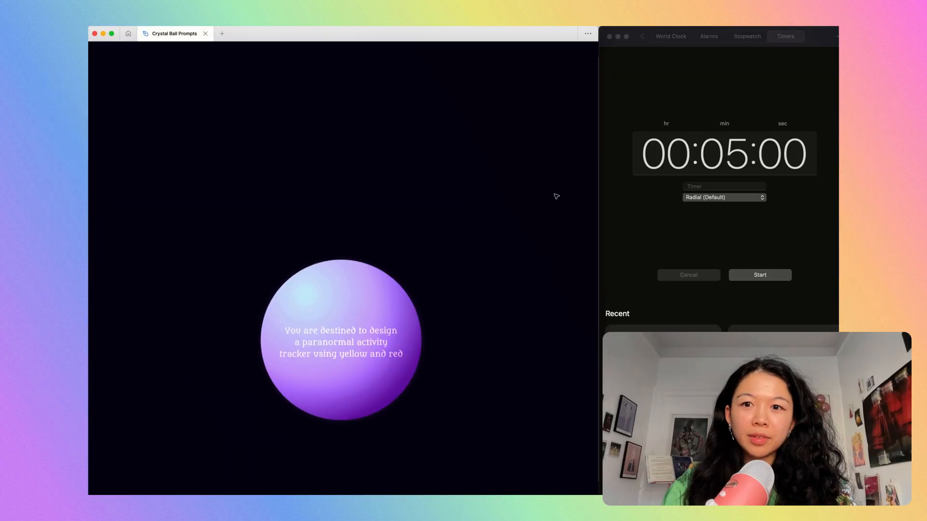
pyautogui.click(728, 238)
pyautogui.click(750, 279)
pyautogui.click(494, 179)
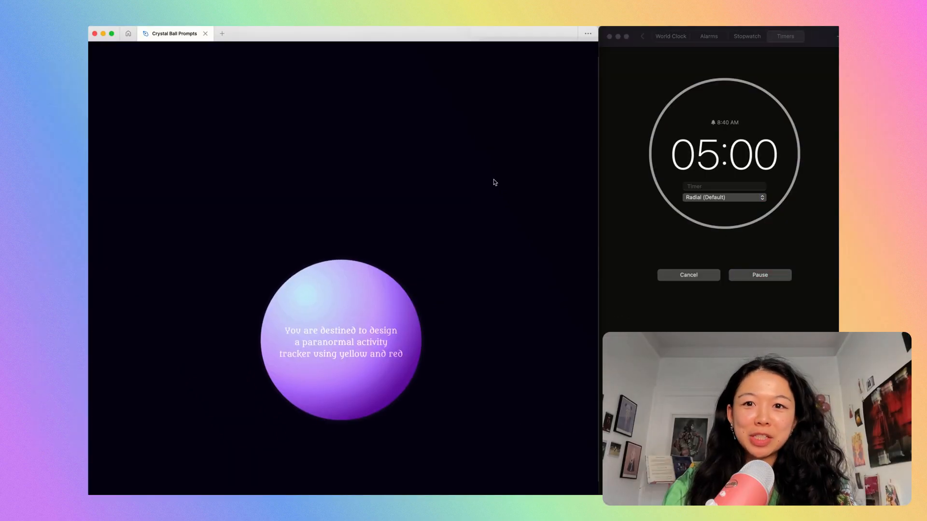
# Restore the hidden editor interface and place a new 393 × 852 iPhone 16 frame beside the crystal ball.
pyautogui.hotkey('ctrl', '\\')
pyautogui.press('f')
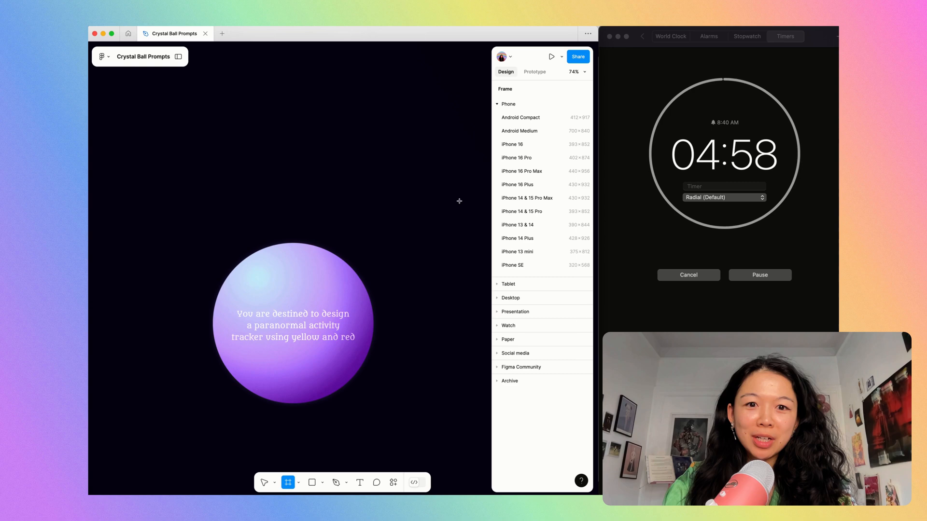
pyautogui.click(540, 144)
pyautogui.moveTo(419, 159); pyautogui.dragTo(464, 228)
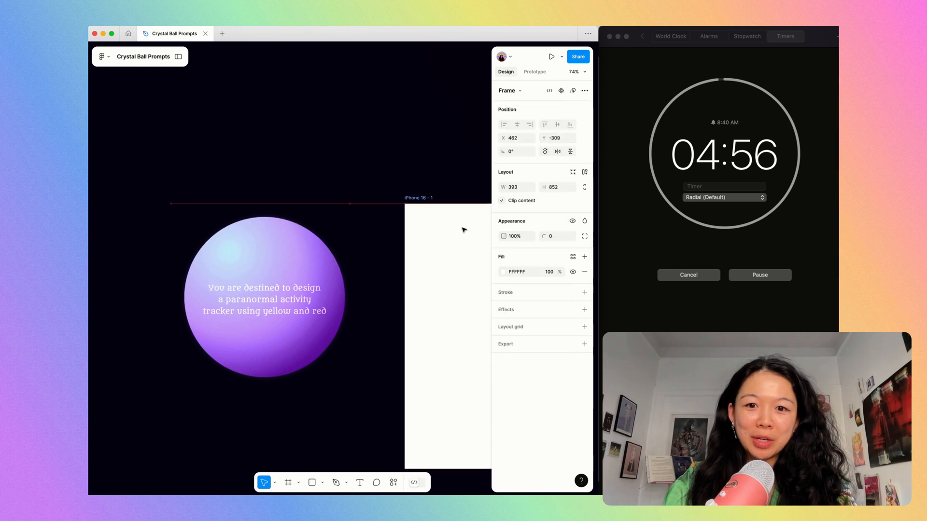
pyautogui.hotkey('shift', '2')
# Run the Unsplash plugin and search its photos for "silhouette".
pyautogui.click(290, 22)
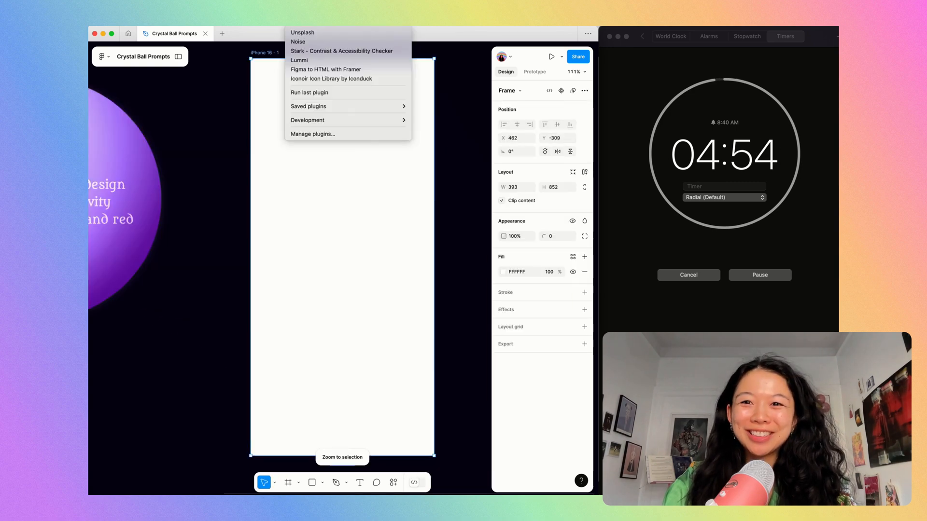
pyautogui.click(310, 33)
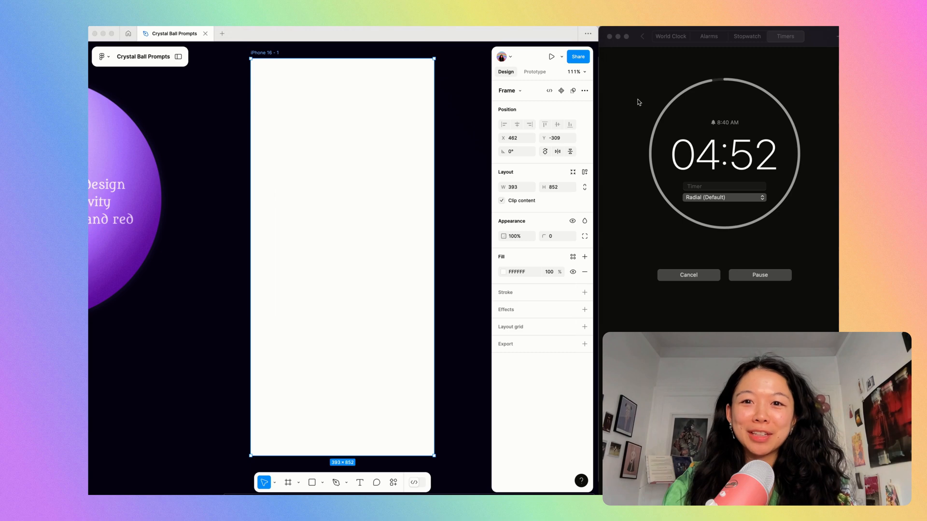
pyautogui.click(346, 139)
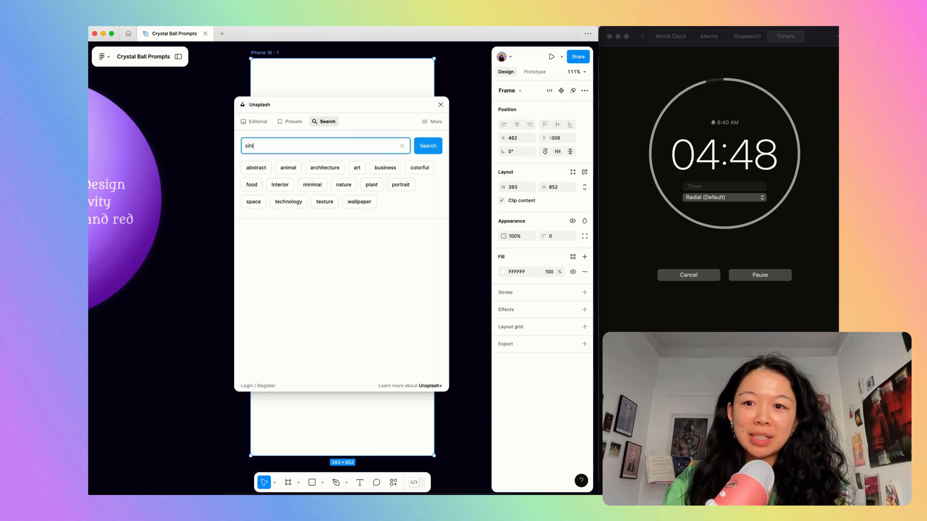
pyautogui.press('Return')
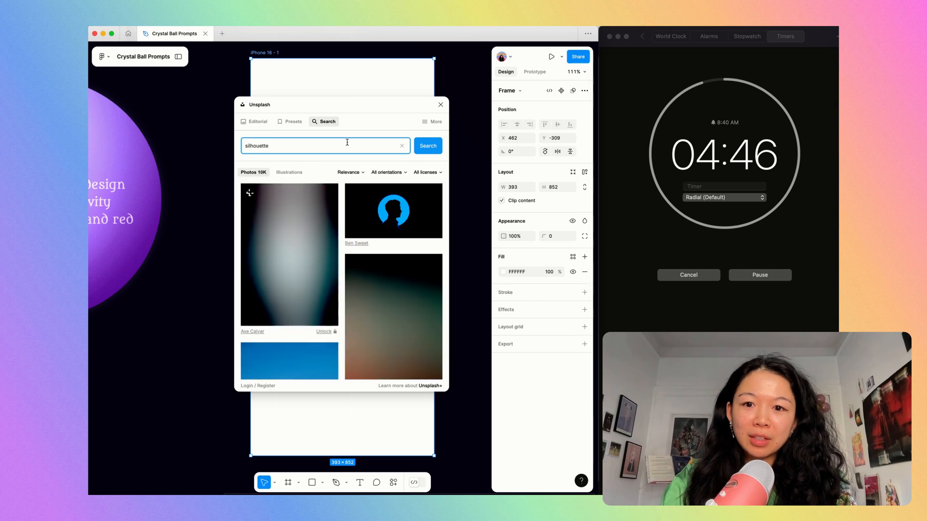
pyautogui.scroll(-5, 364, 290)
pyautogui.scroll(-10, 364, 290)
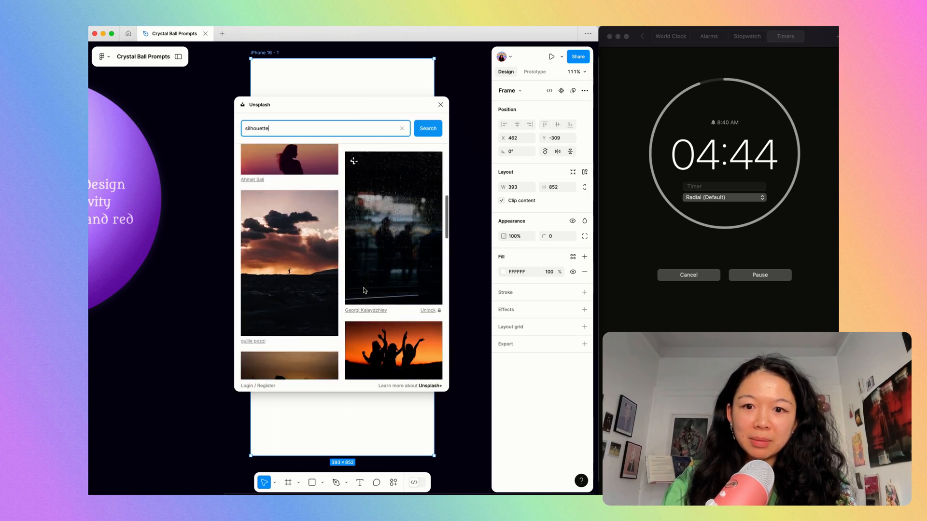
# Refine the search to "silhouette hallway" and fill the phone frame with the photo of two figures in a lit tunnel.
pyautogui.write('hall')
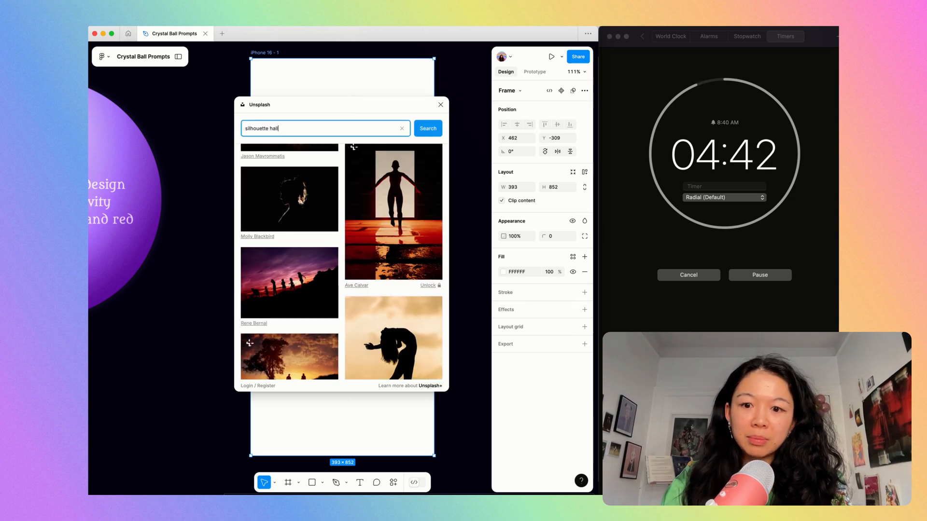
pyautogui.write('way')
pyautogui.press('Return')
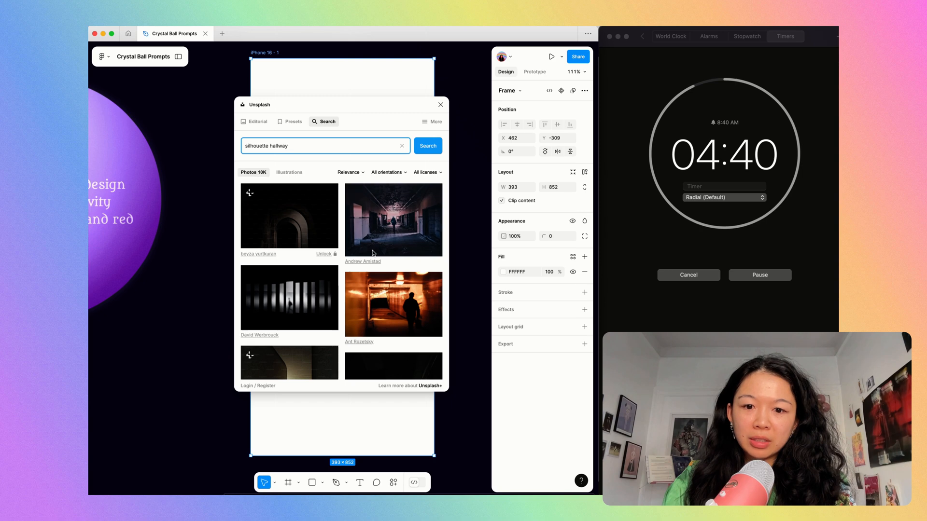
pyautogui.scroll(-10, 372, 252)
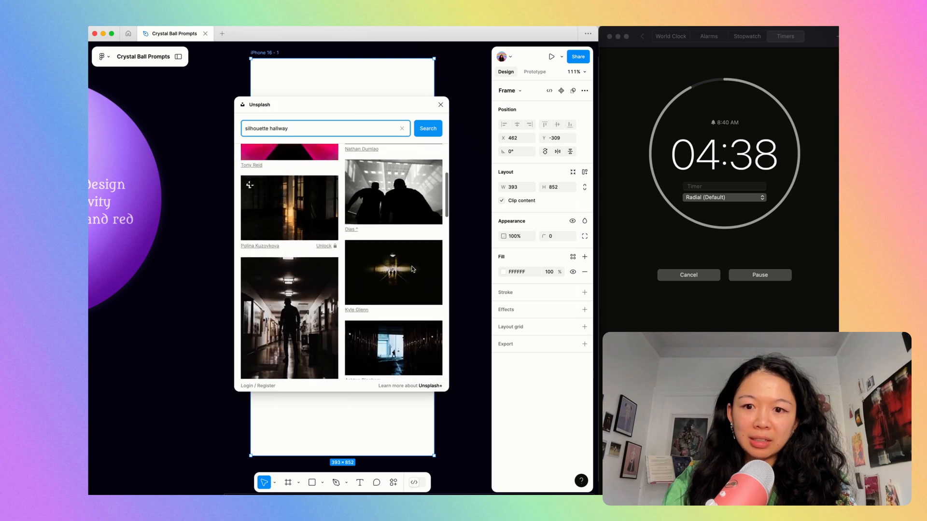
pyautogui.scroll(-1, 413, 269)
pyautogui.click(411, 256)
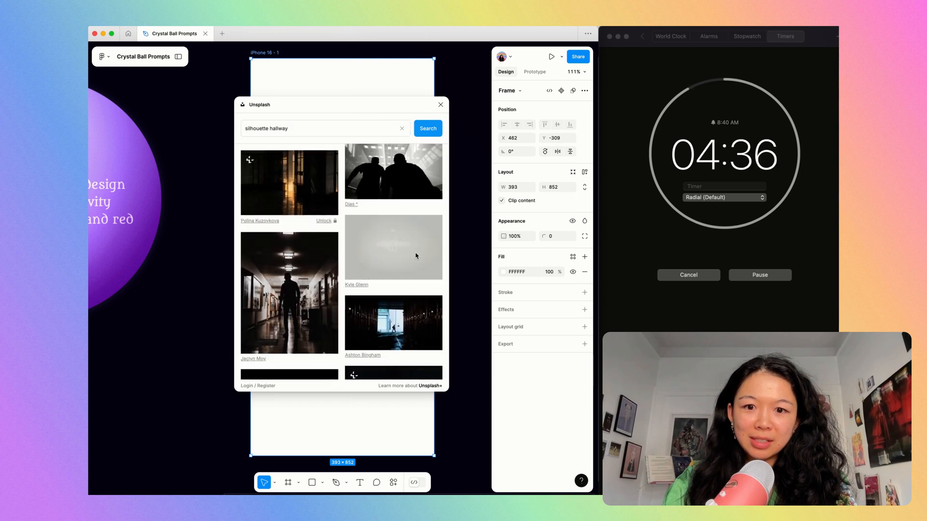
pyautogui.click(440, 105)
pyautogui.click(447, 105)
# Duplicate the tunnel photo frame and remove the image fill from the copy.
pyautogui.click(266, 55)
pyautogui.press('super+d')
pyautogui.hscroll(4, 370, 104)
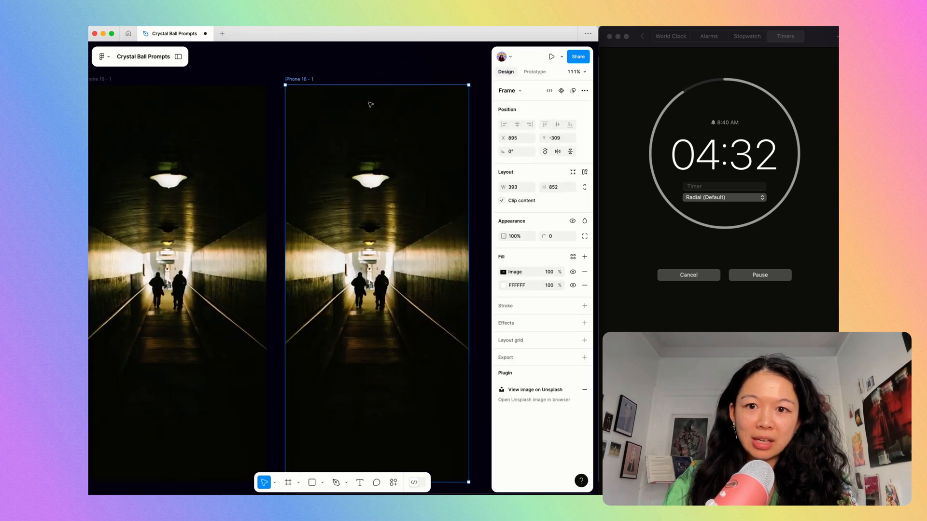
pyautogui.press('super+period')
pyautogui.press('super+comma')
pyautogui.press('super+period')
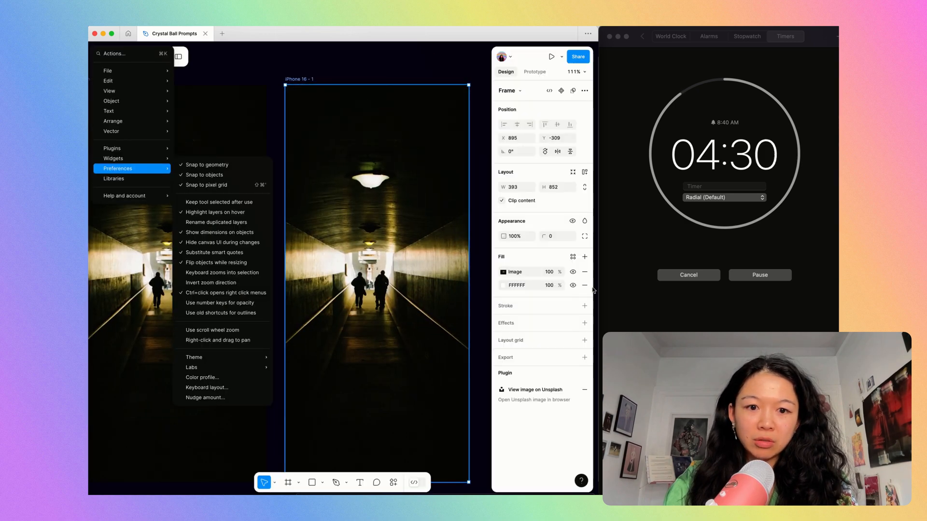
pyautogui.click(583, 273)
pyautogui.click(584, 271)
# Cover the blank frame with a 393 × 852 rectangle and give it the tunnel photo as its only fill.
pyautogui.press('r')
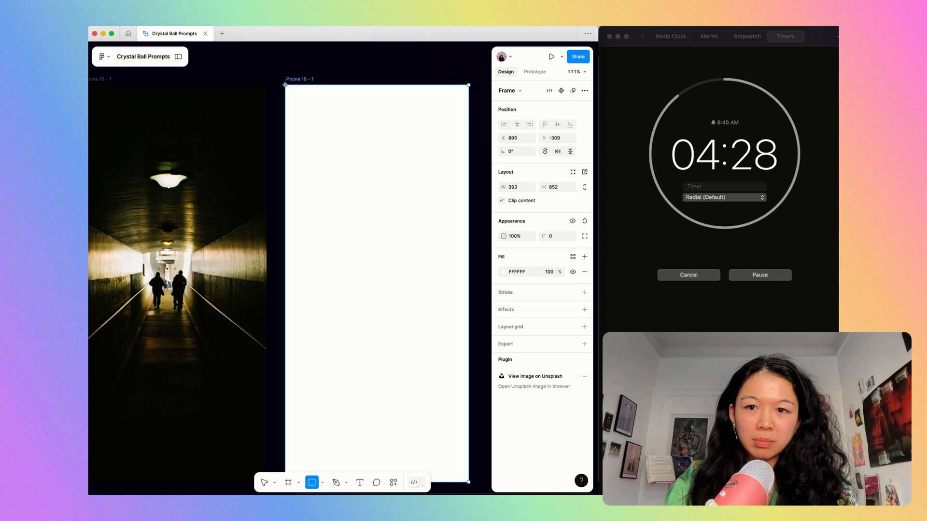
pyautogui.moveTo(284, 85); pyautogui.dragTo(468, 480)
pyautogui.click(245, 309)
pyautogui.press('alt+super+c')
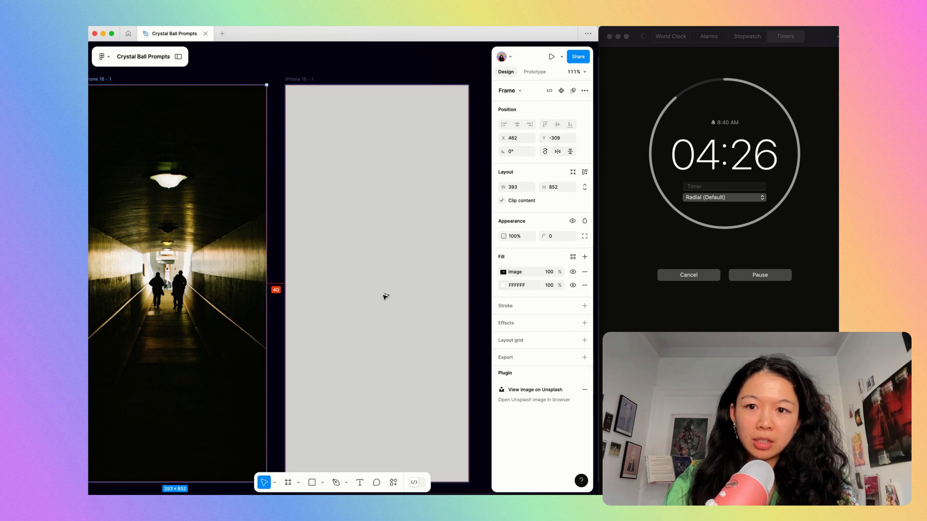
pyautogui.click(385, 296)
pyautogui.press('alt+super+v')
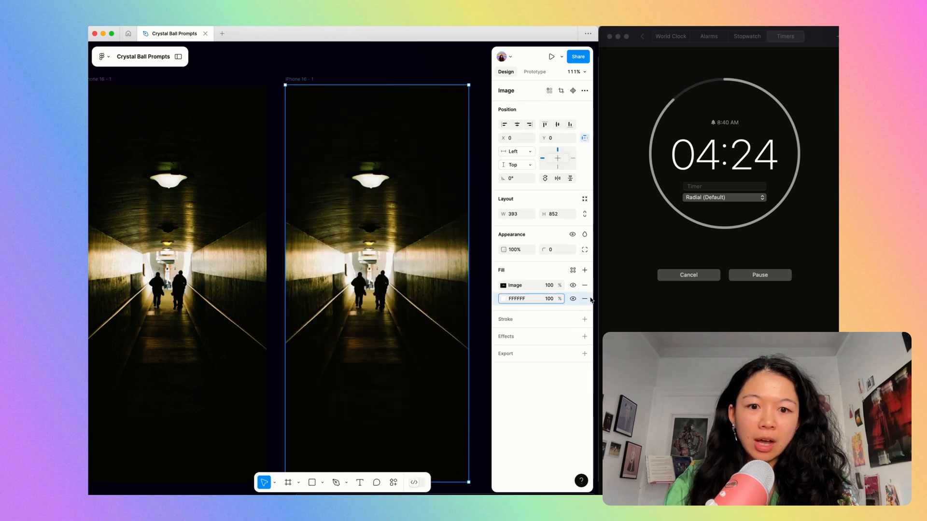
pyautogui.click(584, 298)
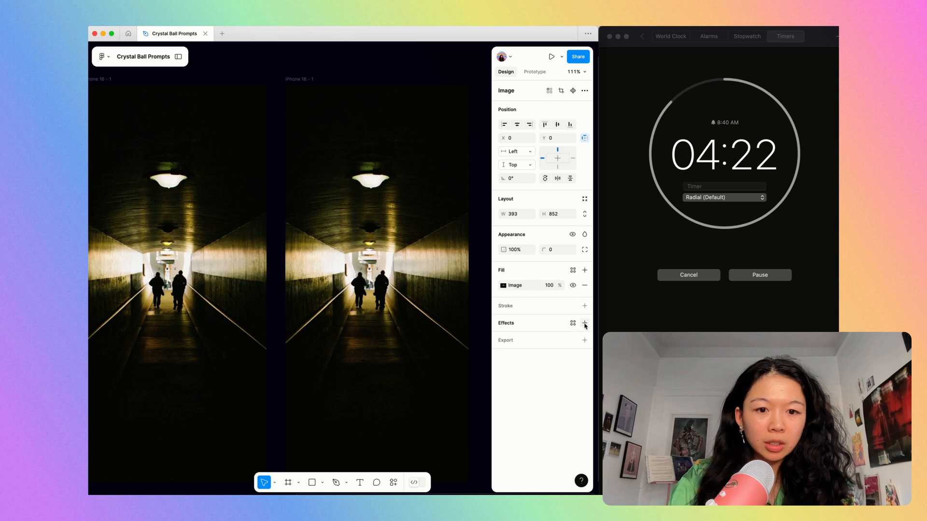
# Add a layer blur of 29 to the tunnel image rectangle and reduce its saturation to the minimum.
pyautogui.click(585, 323)
pyautogui.click(533, 338)
pyautogui.click(537, 348)
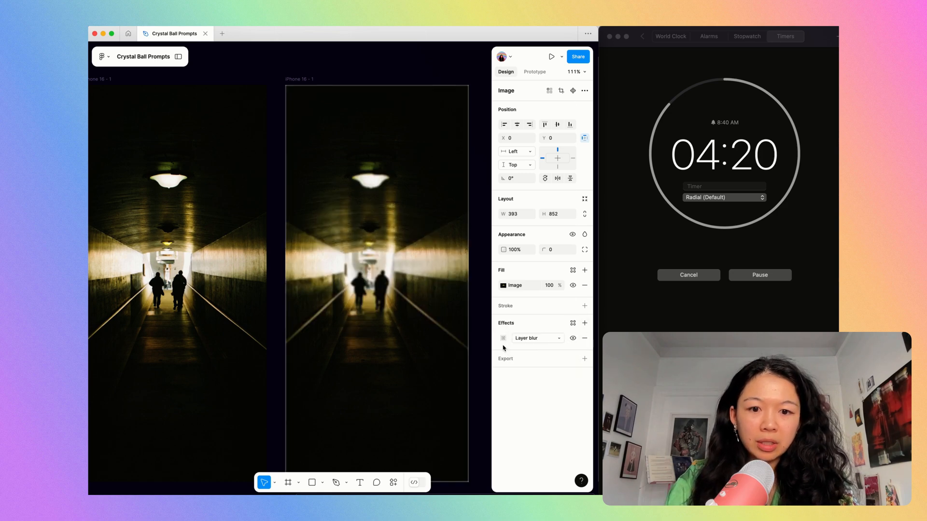
pyautogui.click(503, 338)
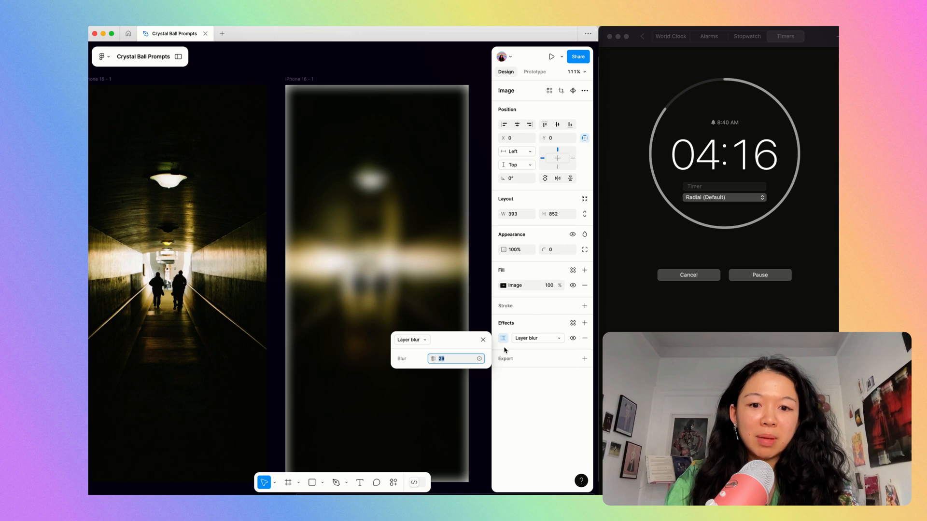
pyautogui.click(503, 285)
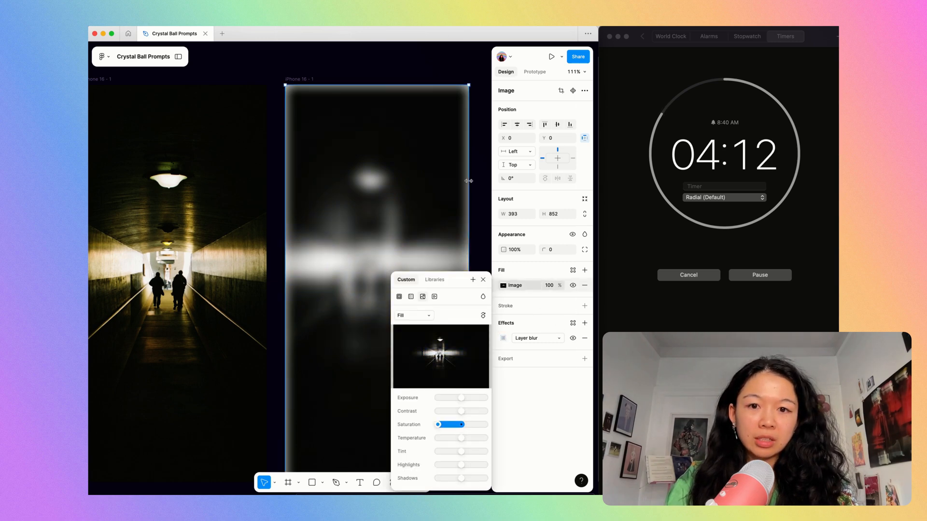
# Duplicate the blurred grey frame and enlarge the copy's image to 457 × 990 so its soft edges fall outside the frame.
pyautogui.click(326, 73)
pyautogui.click(310, 80)
pyautogui.press('super+d')
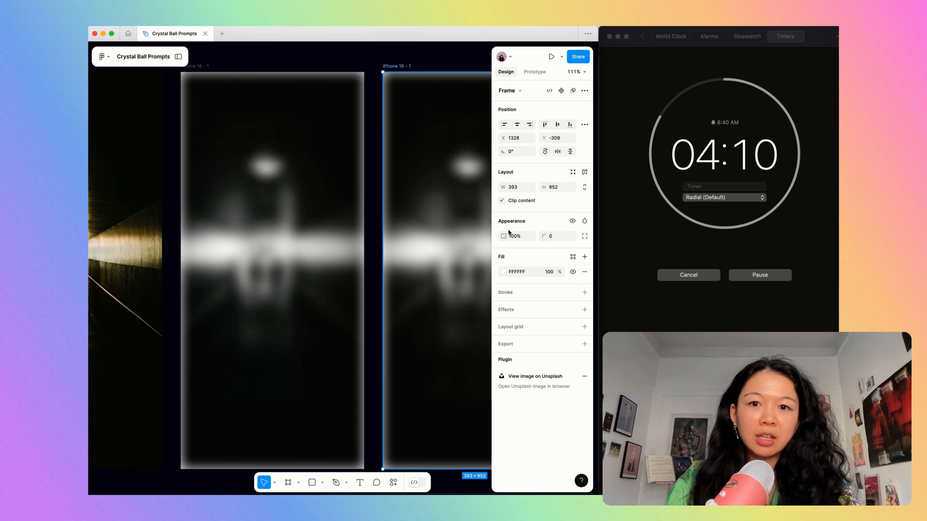
pyautogui.hscroll(3, 442, 237)
pyautogui.hscroll(2, 441, 237)
pyautogui.click(347, 236)
pyautogui.moveTo(389, 190); pyautogui.dragTo(403, 190)
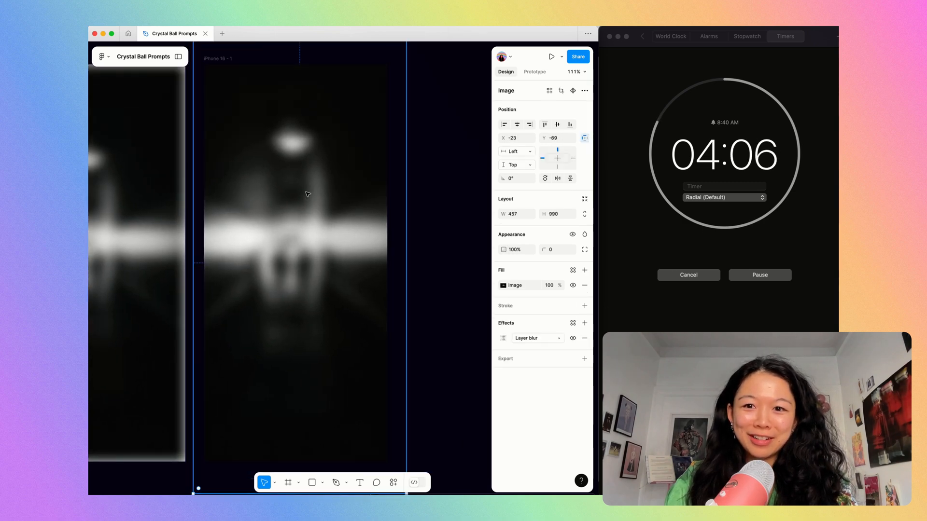
pyautogui.click(455, 154)
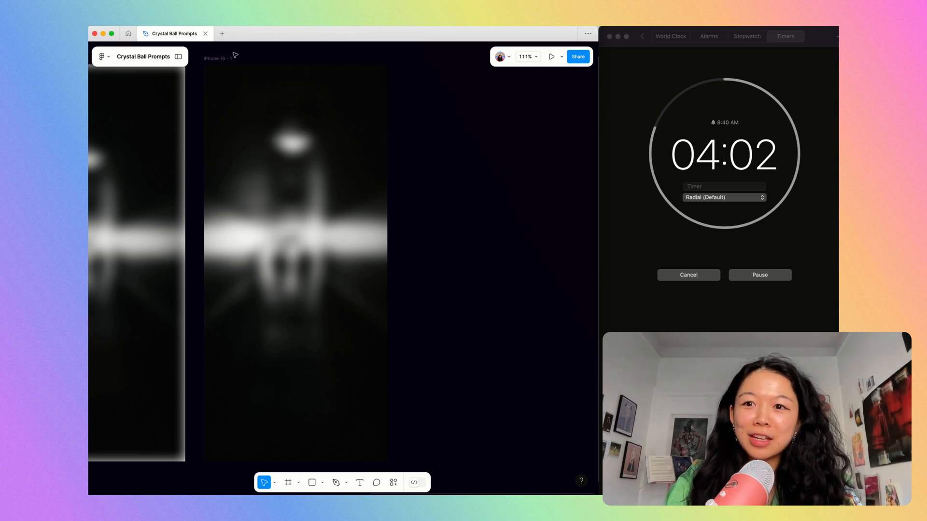
# Duplicate the phone frame that holds the enlarged blurred image.
pyautogui.click(217, 58)
pyautogui.hotkey('shift', '2')
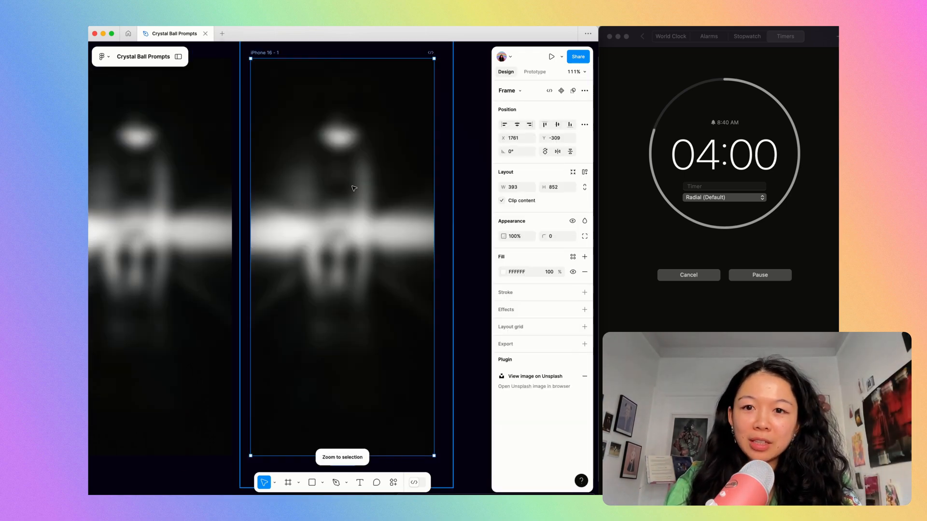
pyautogui.click(366, 209)
pyautogui.click(460, 219)
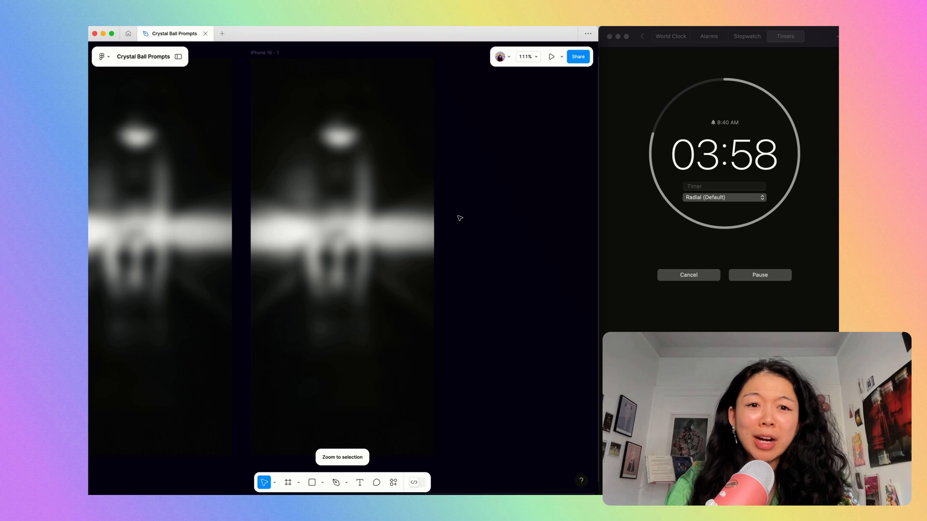
# Cover the new frame with a 393 × 852 rectangle filled with yellow ECFF5A.
pyautogui.press('r')
pyautogui.moveTo(251, 58); pyautogui.dragTo(434, 456)
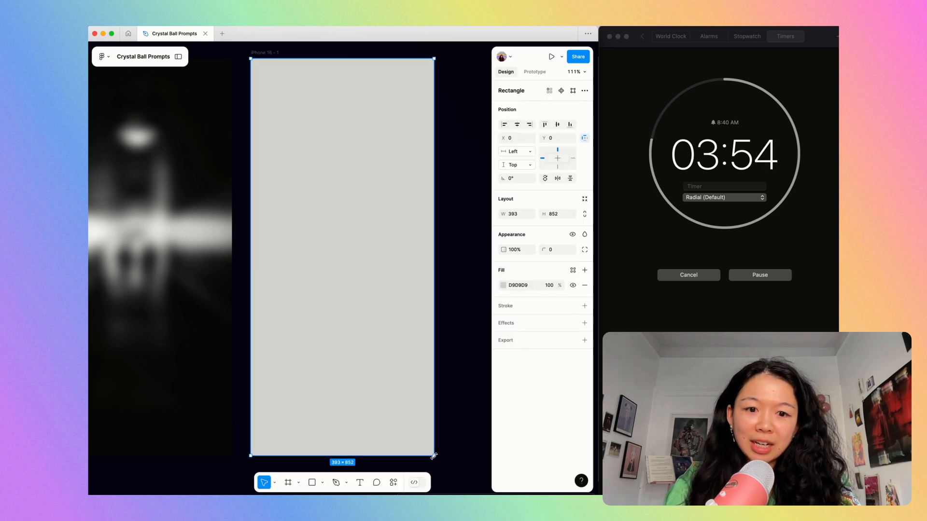
pyautogui.click(503, 286)
pyautogui.moveTo(432, 397); pyautogui.dragTo(430, 396)
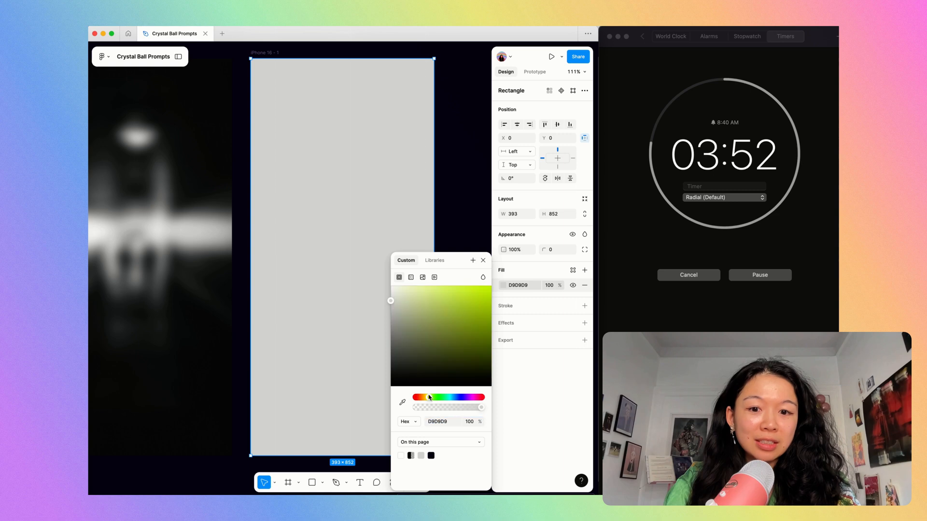
pyautogui.moveTo(451, 305); pyautogui.dragTo(468, 287)
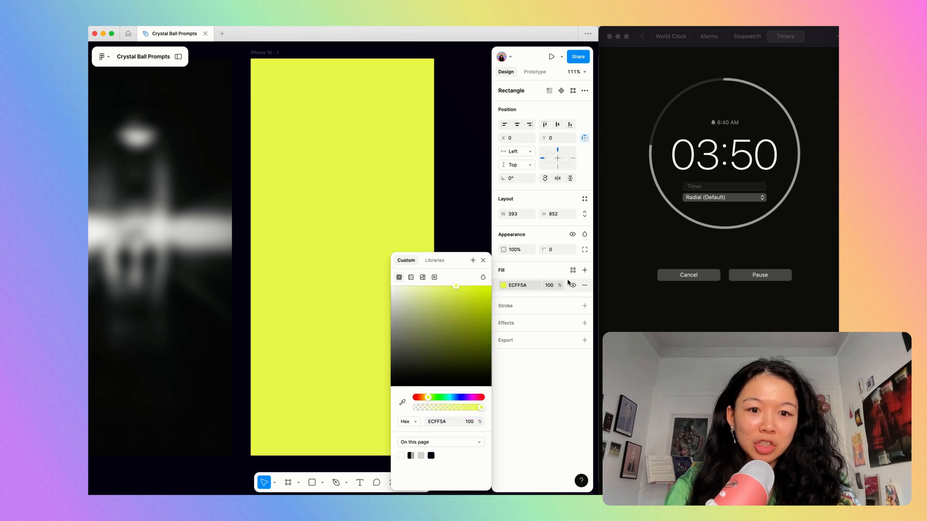
# Set the yellow rectangle's fill to the Color blend mode at 60% opacity.
pyautogui.click(482, 277)
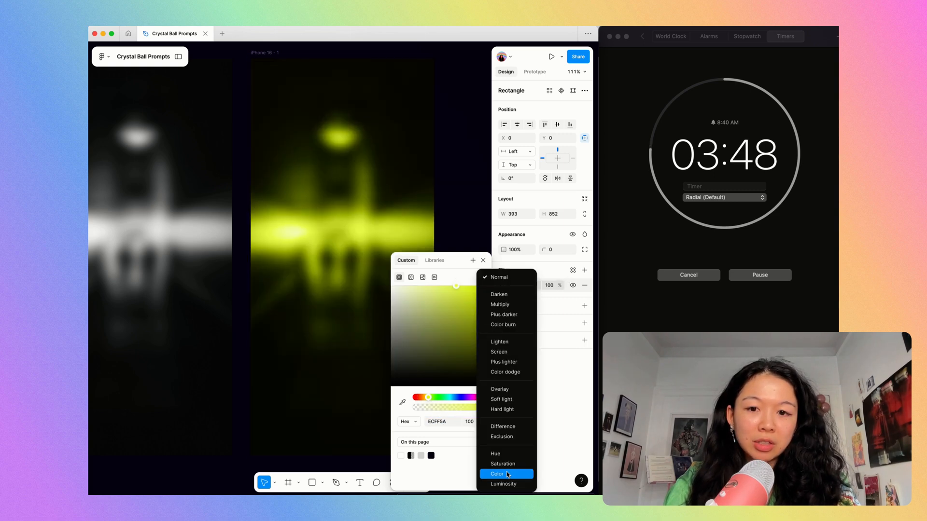
pyautogui.click(506, 471)
pyautogui.click(542, 284)
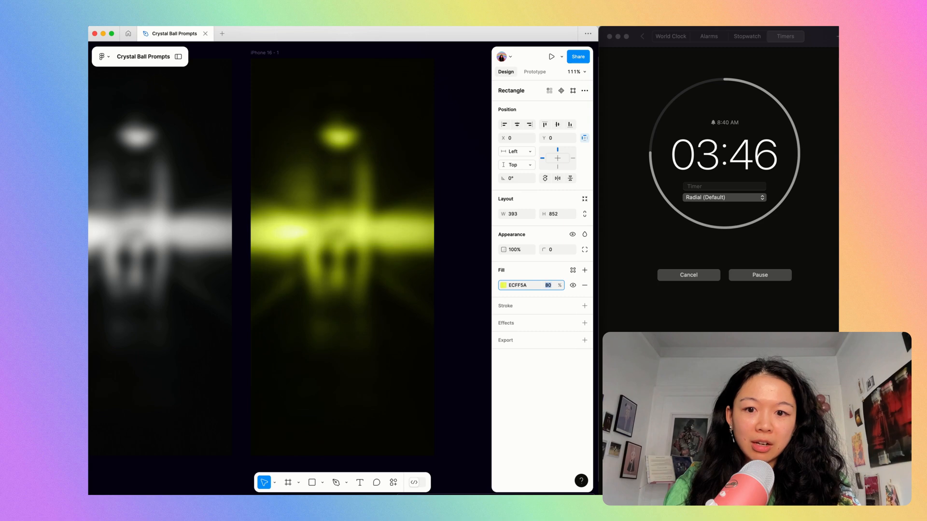
pyautogui.click(466, 244)
# Duplicate the yellow-tinted phone frame.
pyautogui.click(265, 54)
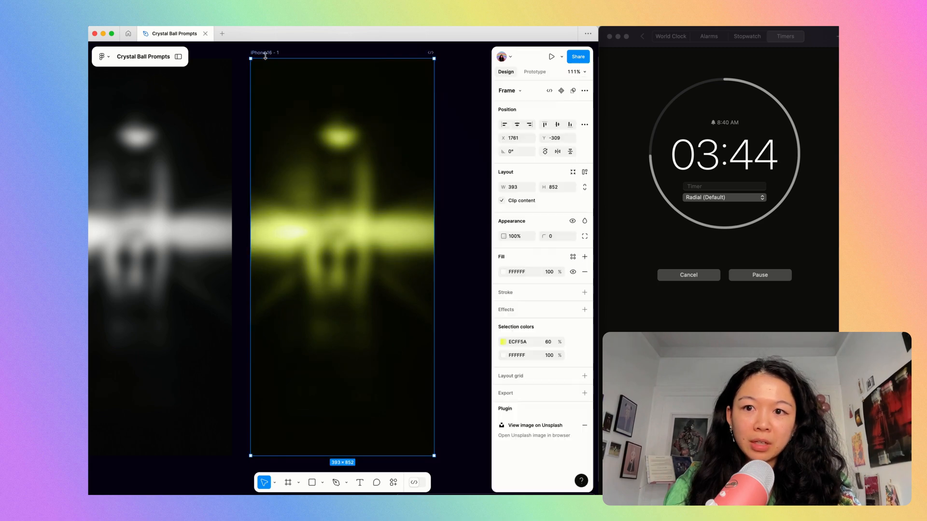
pyautogui.press('super+d')
pyautogui.hotkey('shift', '2')
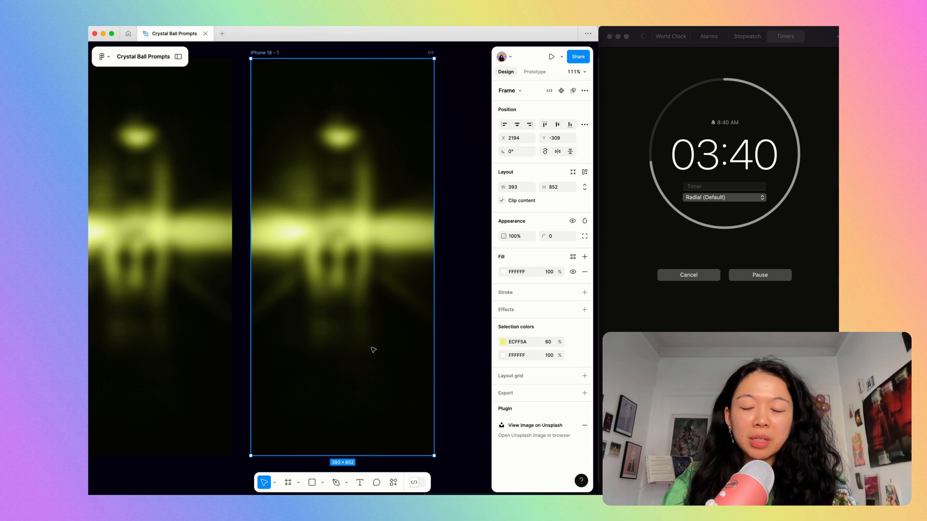
# Draw a narrow upright triangle about 66 × 139.5 in the frame's lower part with the Pen tool, swapping its stroke to a fill.
pyautogui.press('super+k')
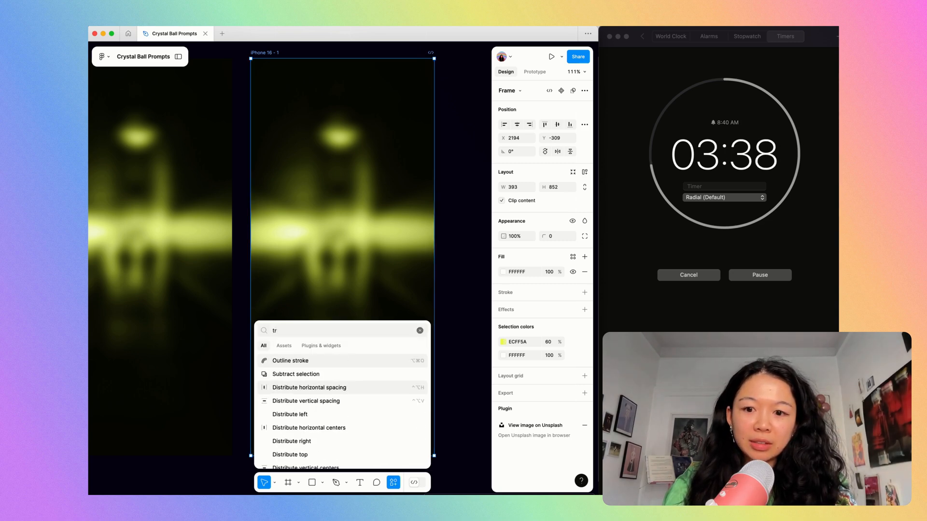
pyautogui.click(463, 247)
pyautogui.press('p')
pyautogui.click(316, 415)
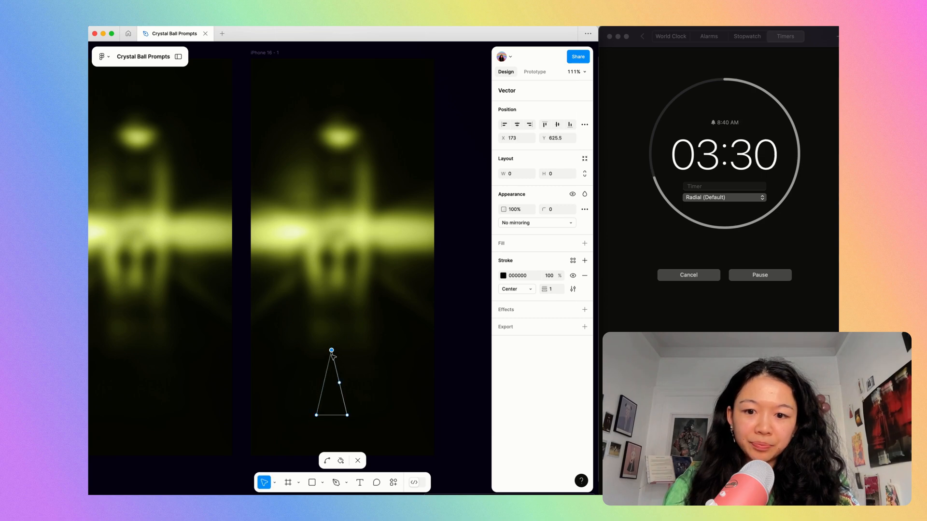
pyautogui.press('Escape')
pyautogui.press('Escape')
pyautogui.click(339, 398)
pyautogui.click(342, 396)
pyautogui.hotkey('shift', 'x')
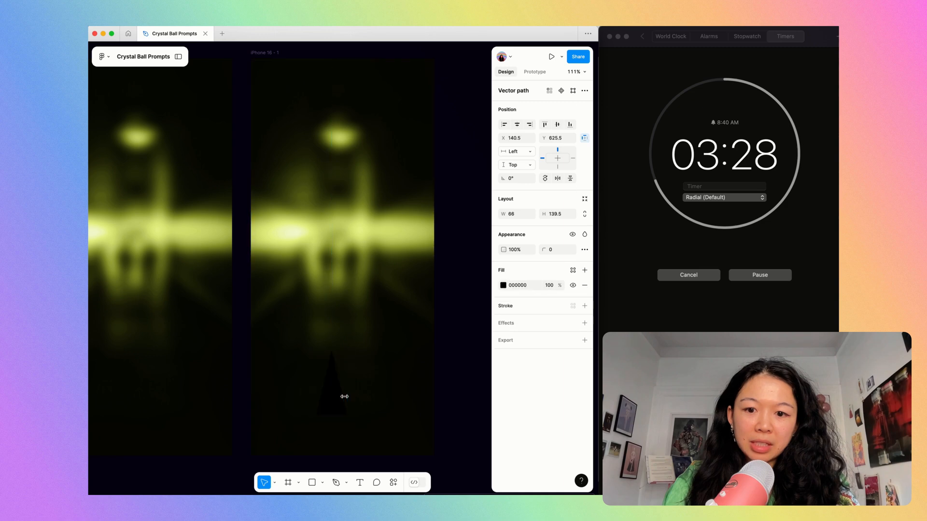
# Fill the triangle with red F81B1B and place it centred on the frame's bottom edge.
pyautogui.click(503, 285)
pyautogui.click(469, 297)
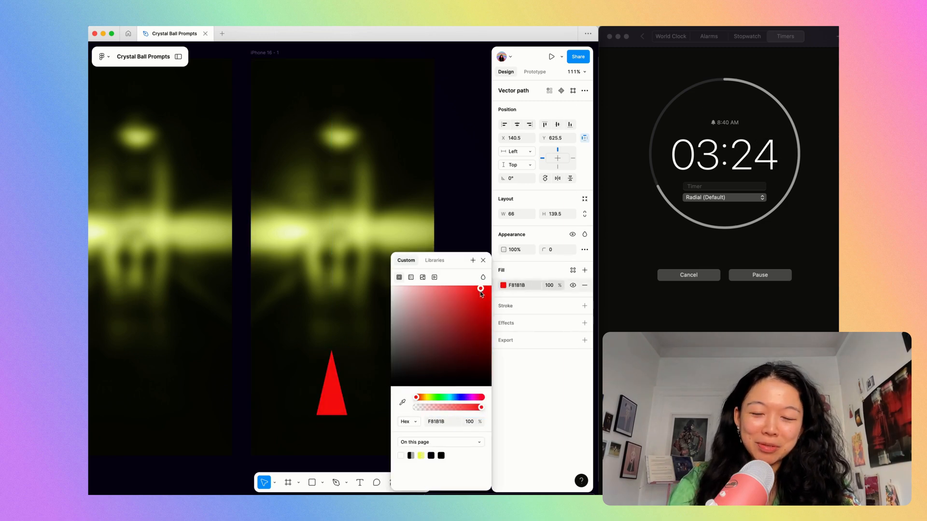
pyautogui.click(385, 327)
pyautogui.click(331, 381)
pyautogui.moveTo(329, 379); pyautogui.dragTo(348, 428)
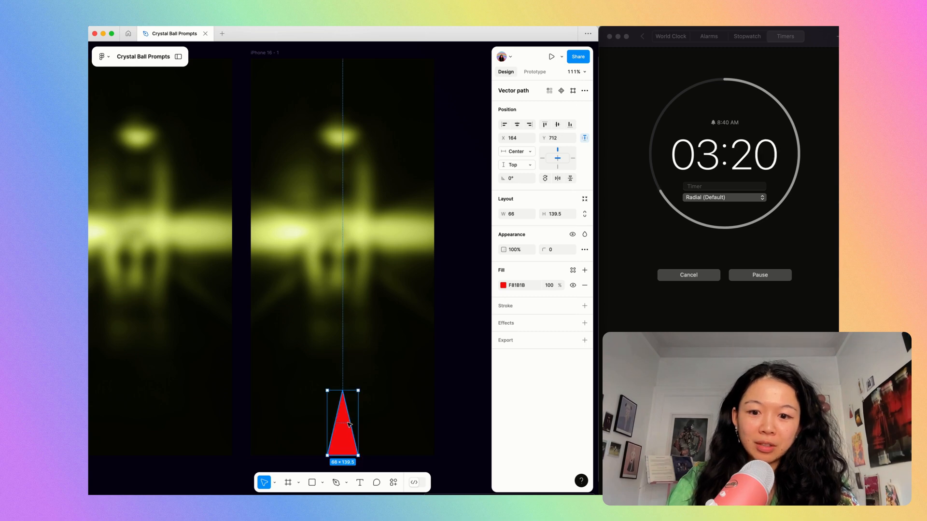
# Duplicate the phone frame that contains the red triangle.
pyautogui.click(261, 56)
pyautogui.press('super+d')
pyautogui.hscroll(2, 316, 181)
pyautogui.hscroll(2, 318, 182)
pyautogui.scroll(-2, 325, 448)
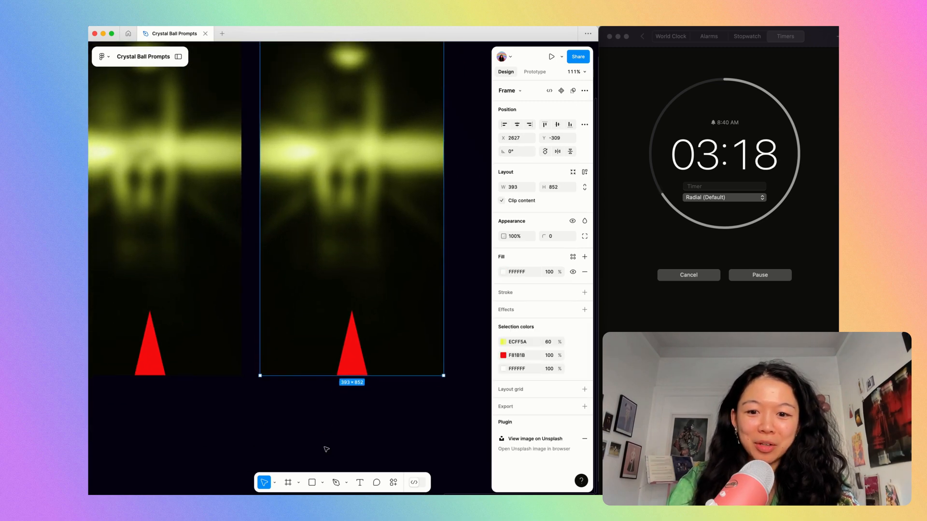
# Draw a 174 × 174 circle centred on the new frame's bottom edge, so only its upper half shows.
pyautogui.click(325, 447)
pyautogui.press('o')
pyautogui.moveTo(353, 375); pyautogui.dragTo(393, 415)
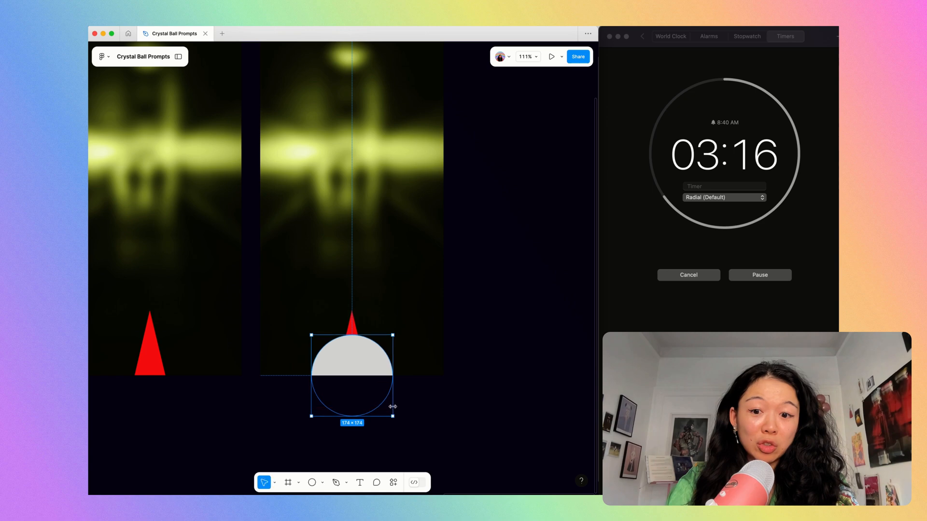
pyautogui.moveTo(356, 358); pyautogui.dragTo(356, 358)
# Fill the circle with near-black 131313.
pyautogui.click(352, 328)
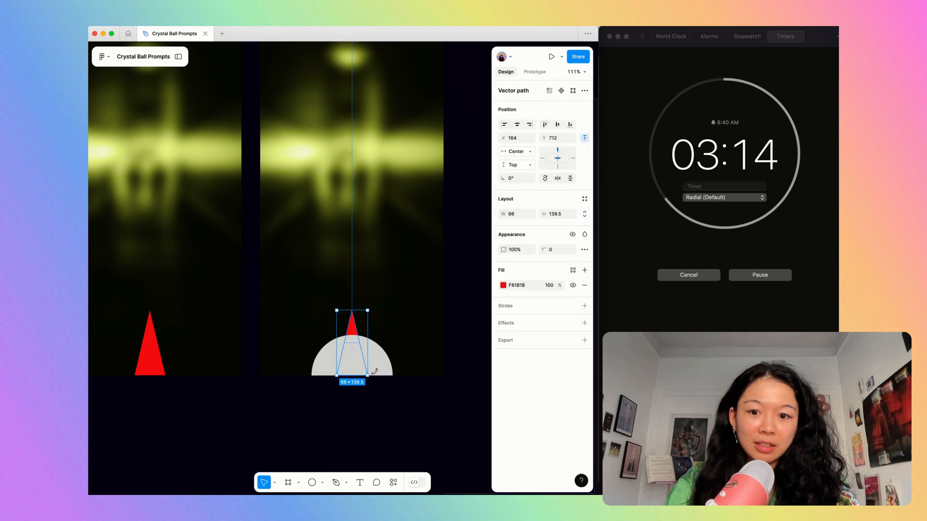
pyautogui.click(384, 367)
pyautogui.click(503, 285)
pyautogui.moveTo(484, 344); pyautogui.dragTo(389, 380)
pyautogui.click(362, 326)
pyautogui.click(355, 328)
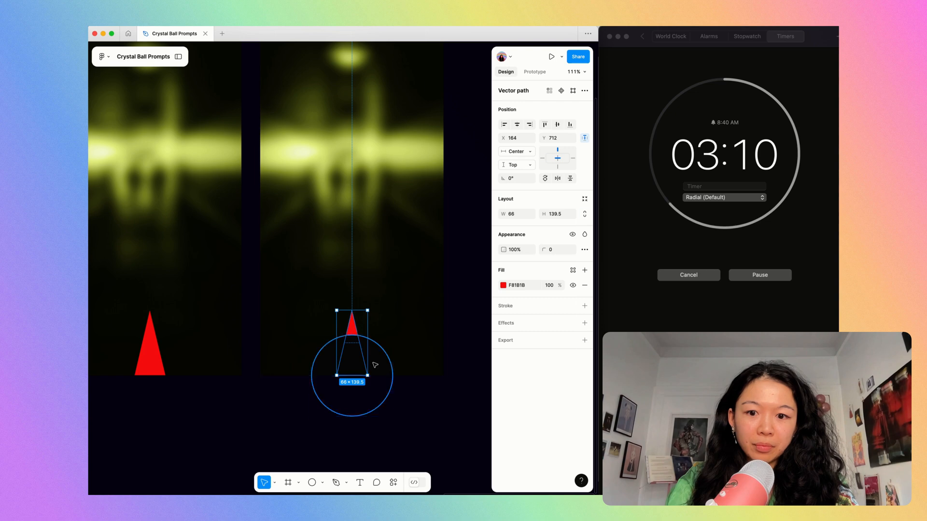
pyautogui.press('Escape')
pyautogui.scroll(5, 354, 363)
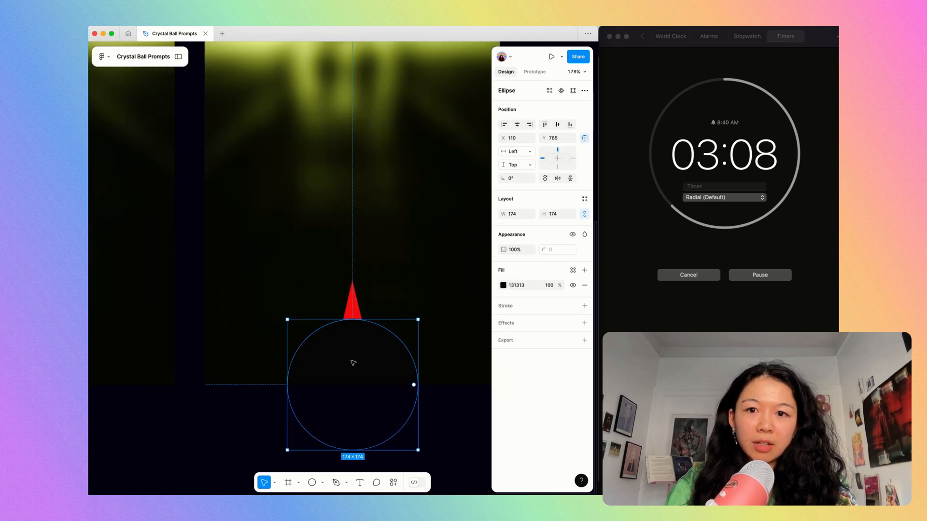
# Sample the yellow-green glow from the photo for the circle's fill and brighten it to E0F922.
pyautogui.press('i')
pyautogui.click(387, 196)
pyautogui.click(503, 285)
pyautogui.click(477, 291)
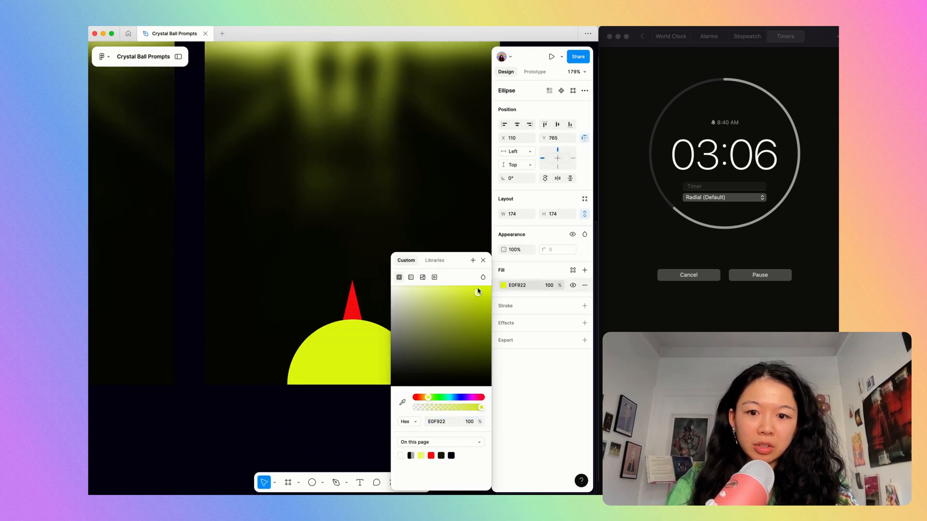
# Change the circle's fill to pure red FF0000.
pyautogui.press('i')
pyautogui.click(352, 310)
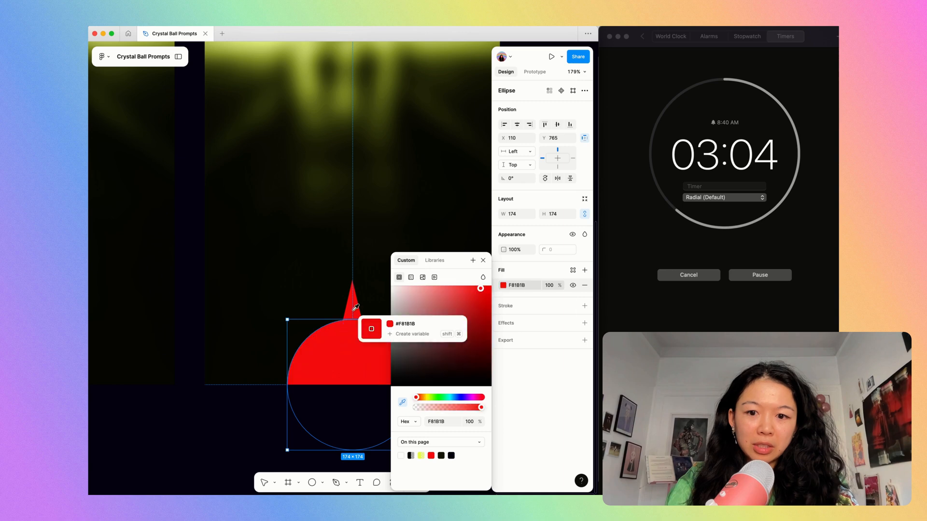
pyautogui.press('super+z')
pyautogui.click(489, 306)
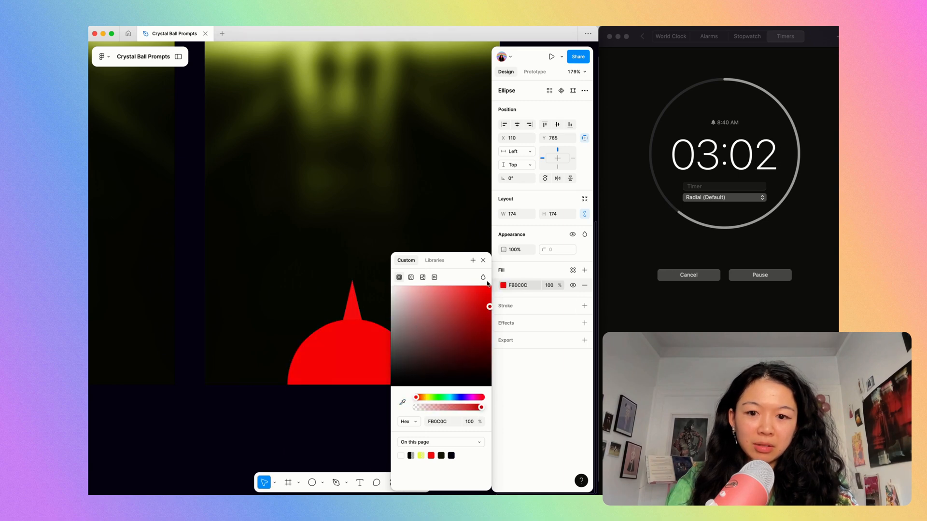
# Shrink the triangle to 34 × 72 inside the circle and fill it with white FFFFFF.
pyautogui.click(352, 309)
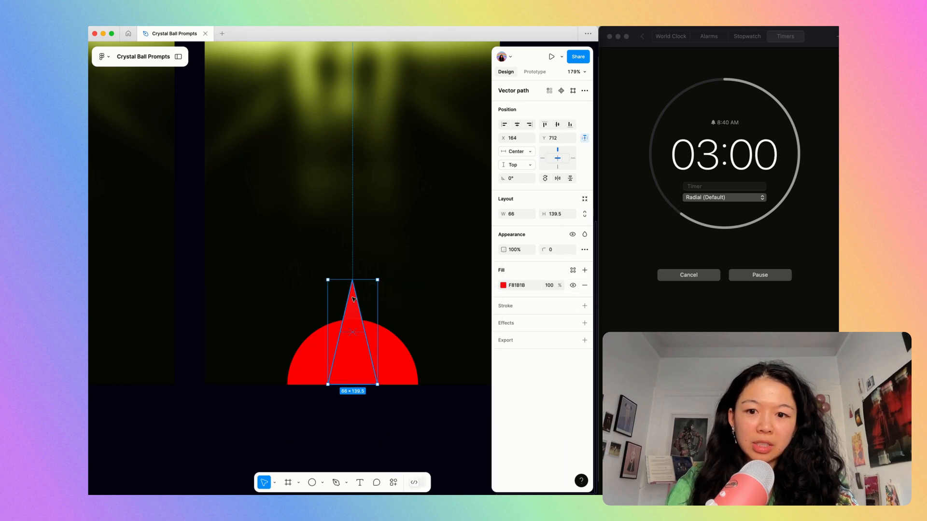
pyautogui.moveTo(350, 281); pyautogui.dragTo(351, 331)
pyautogui.click(528, 286)
pyautogui.write('FFFFFF')
pyautogui.press('Tab')
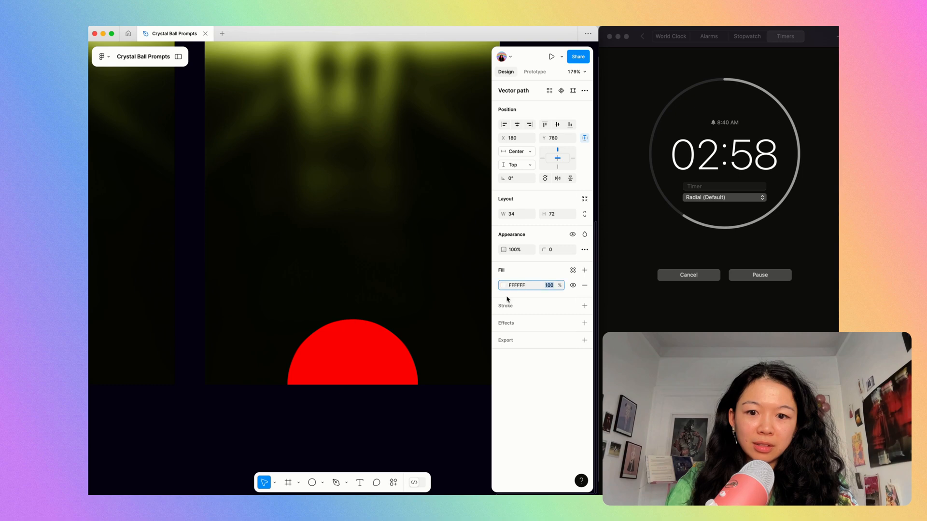
# Arrange the layers so that the white triangle sits in front of the red circle.
pyautogui.click(388, 353)
pyautogui.press('p')
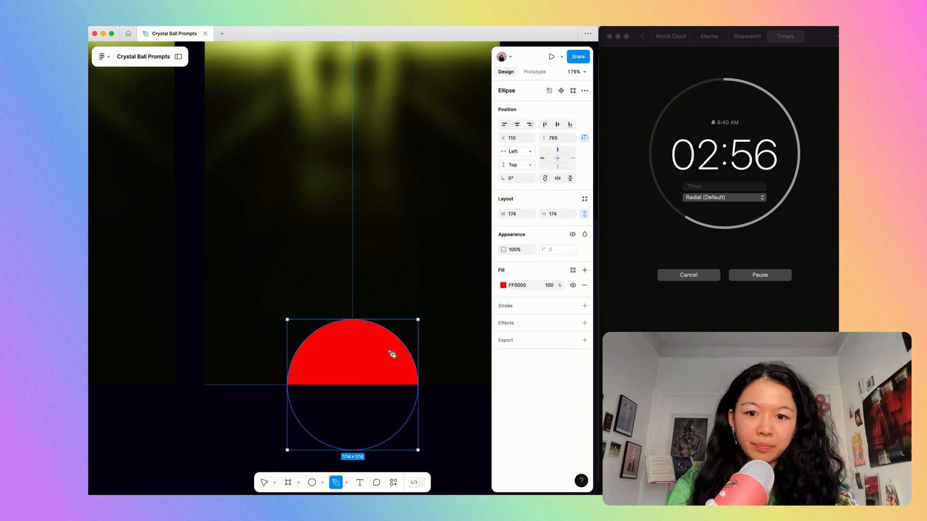
pyautogui.press('Escape')
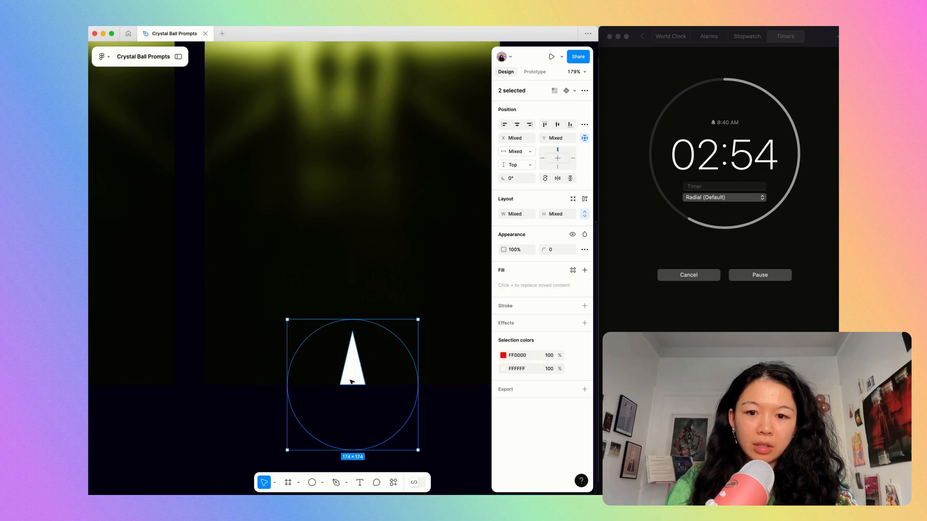
pyautogui.click(263, 417)
pyautogui.scroll(-5, 293, 269)
pyautogui.scroll(2, 294, 268)
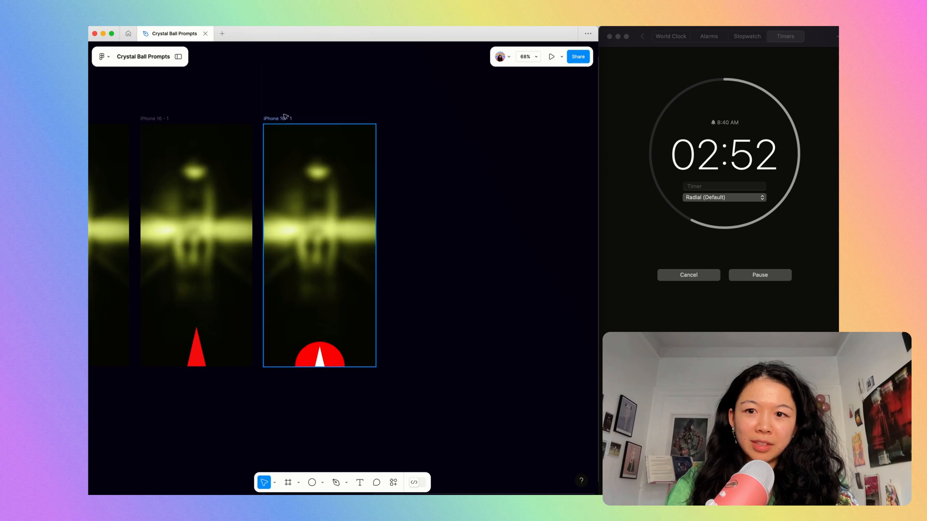
# Duplicate the phone frame with the red circle and upright white triangle.
pyautogui.click(285, 117)
pyautogui.press('super+d')
pyautogui.hotkey('shift', '2')
pyautogui.press('Return')
pyautogui.scroll(-2, 360, 415)
pyautogui.hscroll(-1, 360, 415)
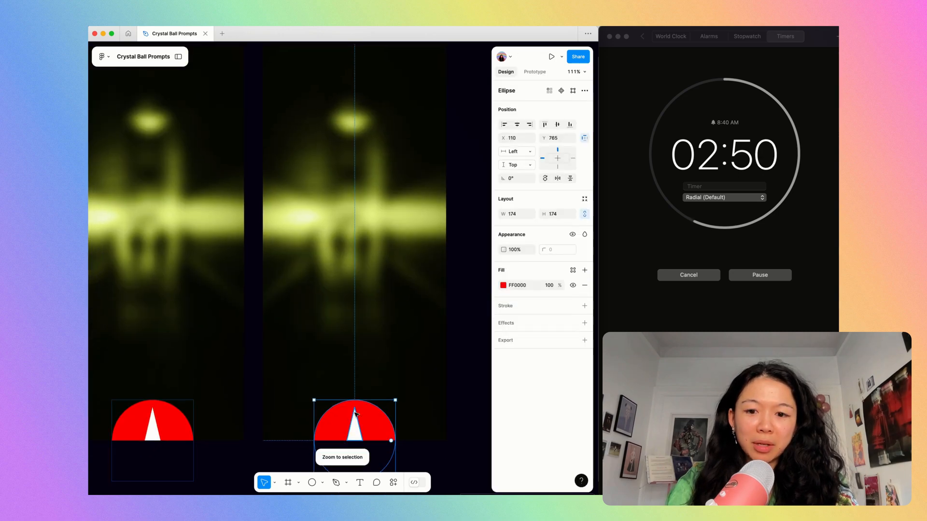
# Enlarge the circle to about 206 × 206 and the triangle to 40 × 85, tilting the triangle leftward like a gauge needle.
pyautogui.moveTo(356, 401); pyautogui.dragTo(357, 384)
pyautogui.click(358, 414)
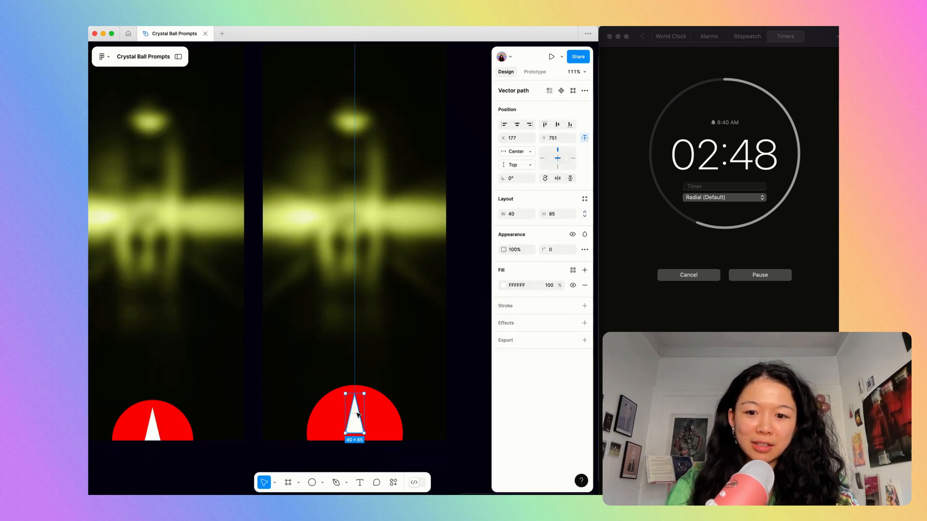
pyautogui.moveTo(356, 428); pyautogui.dragTo(356, 436)
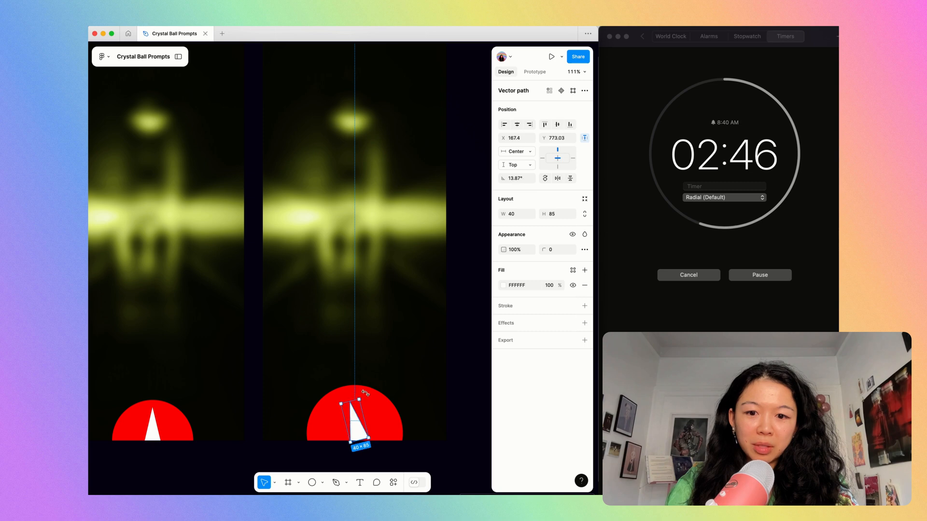
pyautogui.moveTo(356, 390); pyautogui.dragTo(358, 386)
pyautogui.moveTo(355, 425); pyautogui.dragTo(345, 432)
pyautogui.click(375, 264)
pyautogui.scroll(-4, 375, 264)
pyautogui.click(442, 232)
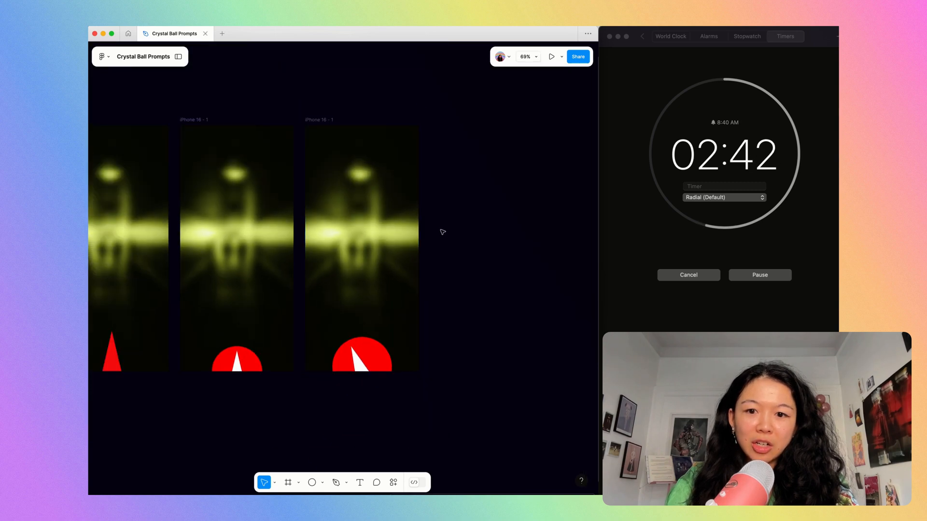
# Duplicate the phone frame with the tilted needle.
pyautogui.click(325, 121)
pyautogui.press('super+d')
pyautogui.hotkey('shift', '2')
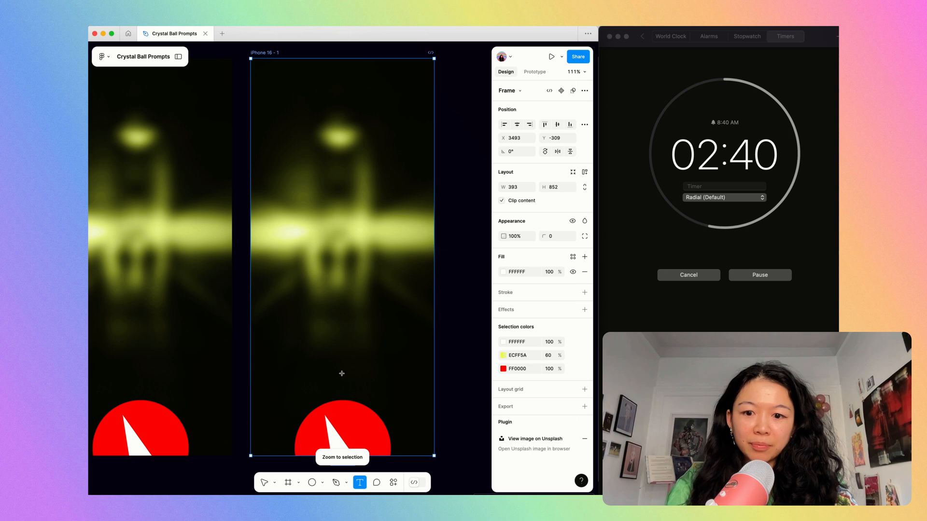
# Add the white text "PARANORMAL ACTIVITY DETECTED!" above the red dial.
pyautogui.click(332, 377)
pyautogui.write('PARAMOR')
pyautogui.press('BackSpace')
pyautogui.press('BackSpace')
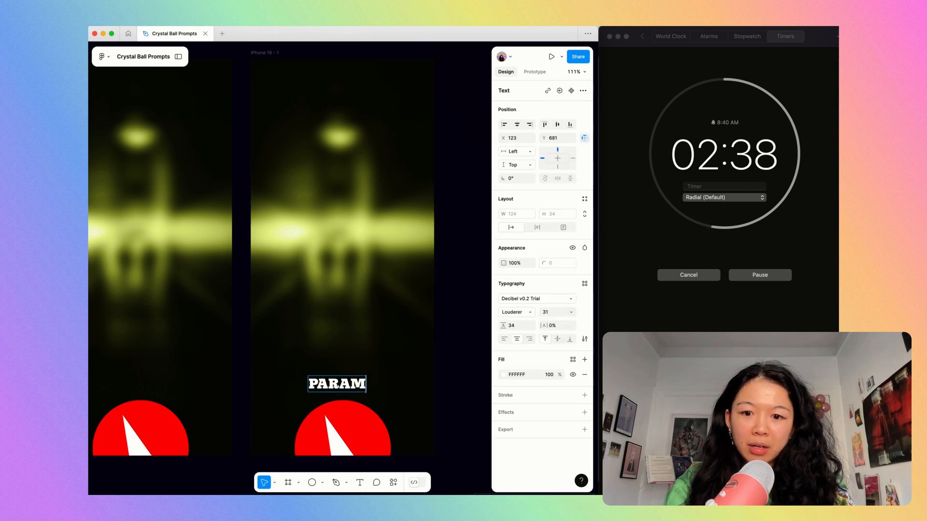
pyautogui.write('NORMAL ACTIVITY')
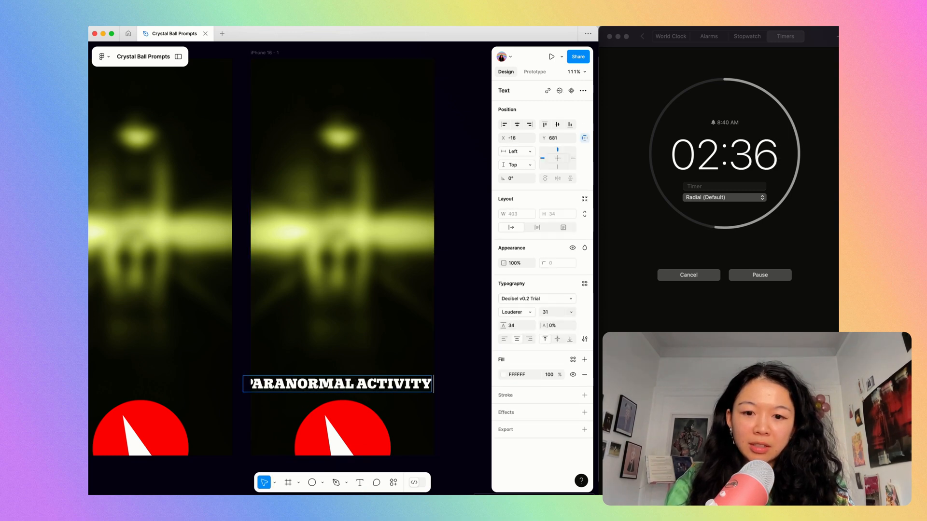
pyautogui.write(' DETECTED')
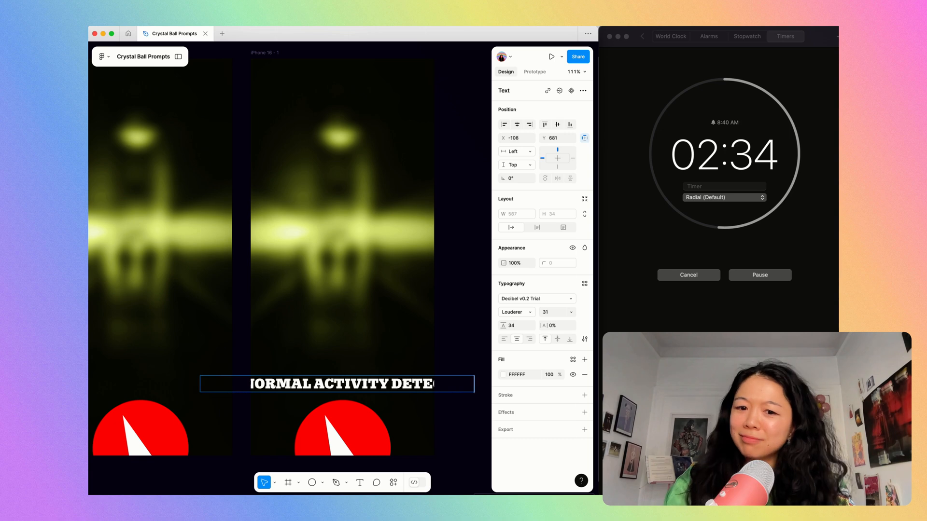
pyautogui.press('Escape')
# Set the text in Denk One at size 24 and wrap it onto two centred lines.
pyautogui.click(544, 302)
pyautogui.scroll(-2, 442, 425)
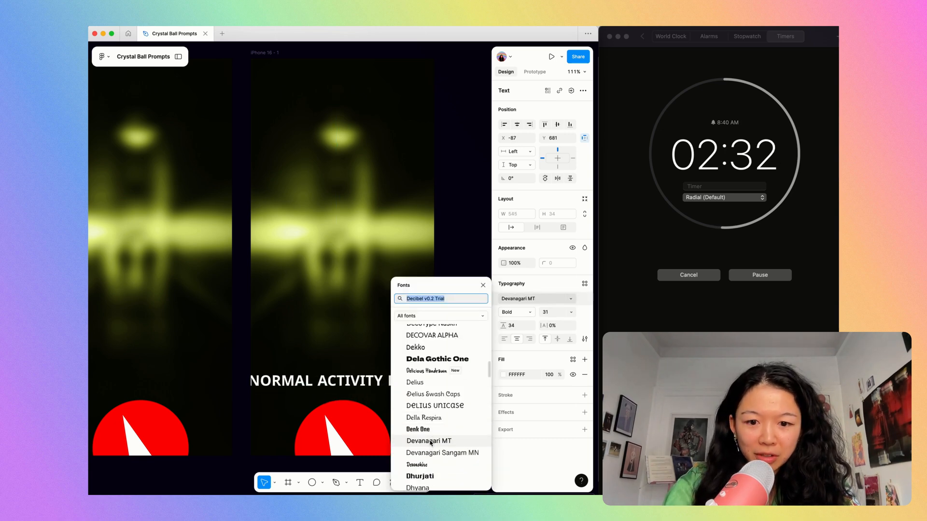
pyautogui.click(445, 430)
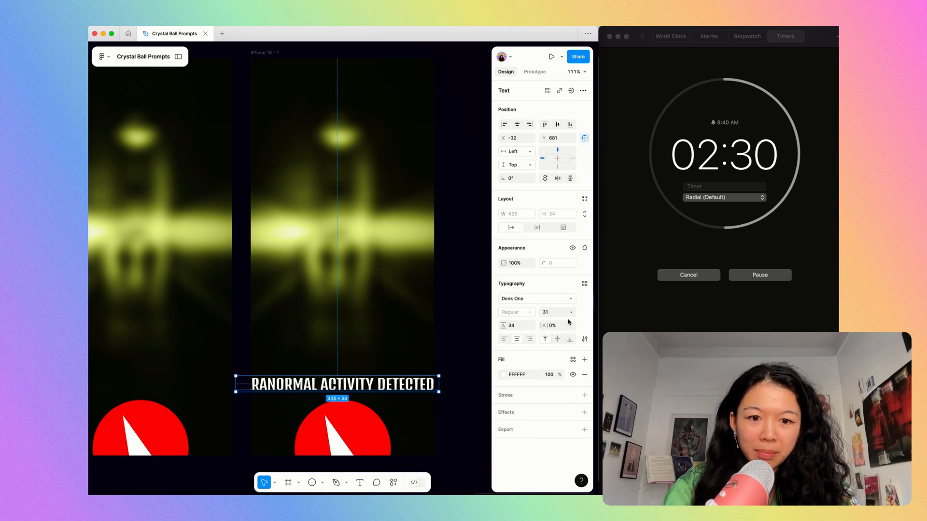
pyautogui.click(555, 312)
pyautogui.write('24')
pyautogui.press('Return')
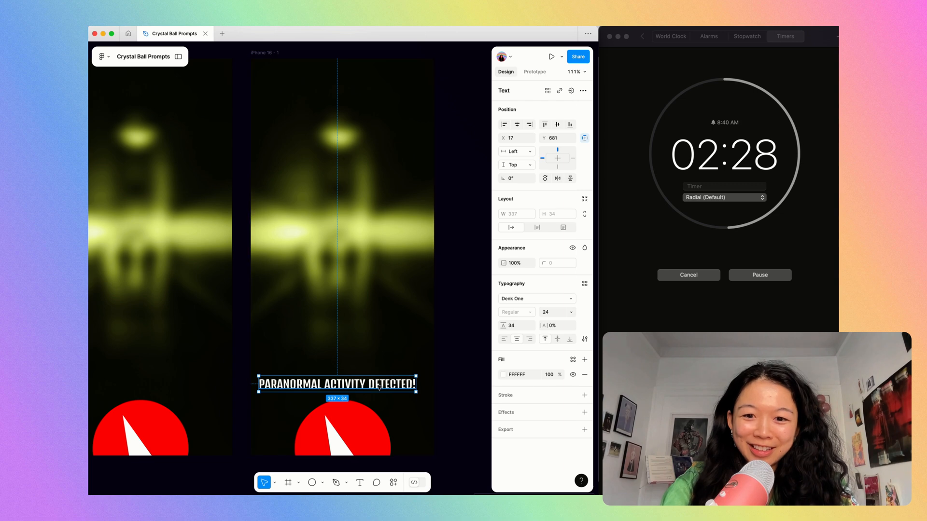
pyautogui.moveTo(399, 385); pyautogui.dragTo(357, 383)
# Duplicate the phone frame with the two-line warning text.
pyautogui.scroll(-5, 356, 382)
pyautogui.click(299, 185)
pyautogui.click(306, 202)
pyautogui.press('super+d')
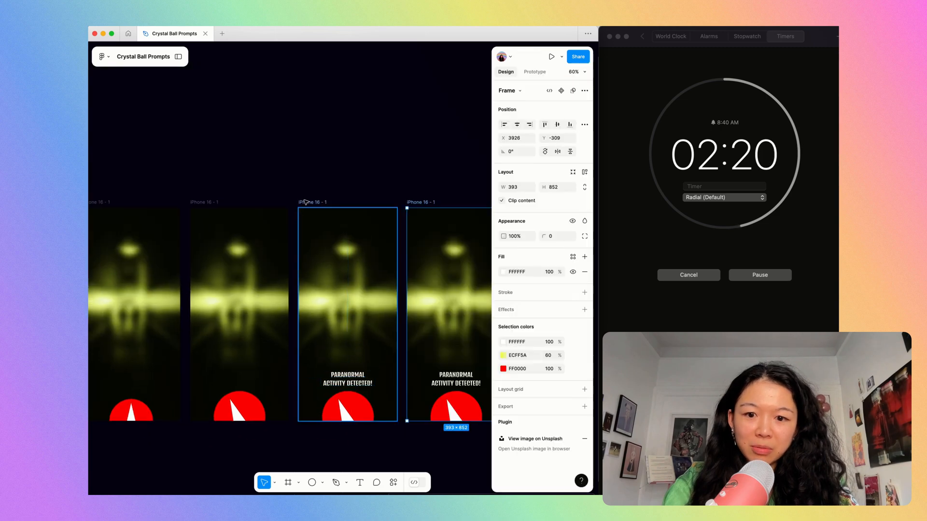
# Reduce the new frame's red circle fill to 40% opacity.
pyautogui.hotkey('shift', '2')
pyautogui.click(374, 424)
pyautogui.click(549, 285)
pyautogui.write('90')
pyautogui.press('Return')
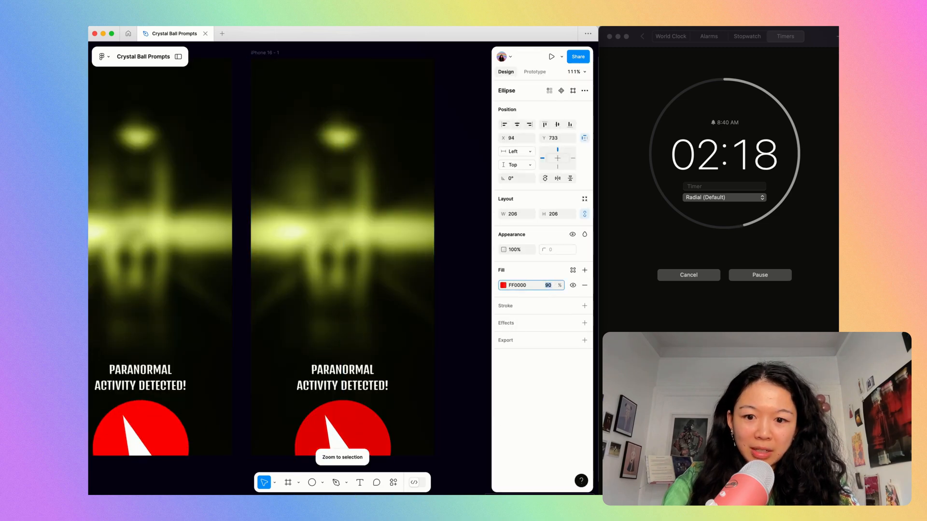
pyautogui.hotkey('shift', 'Down')
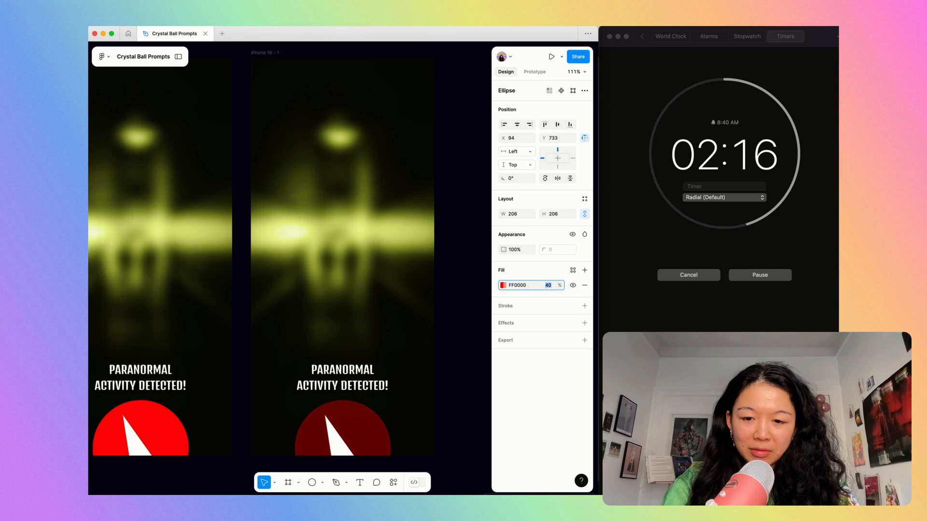
pyautogui.press('Escape')
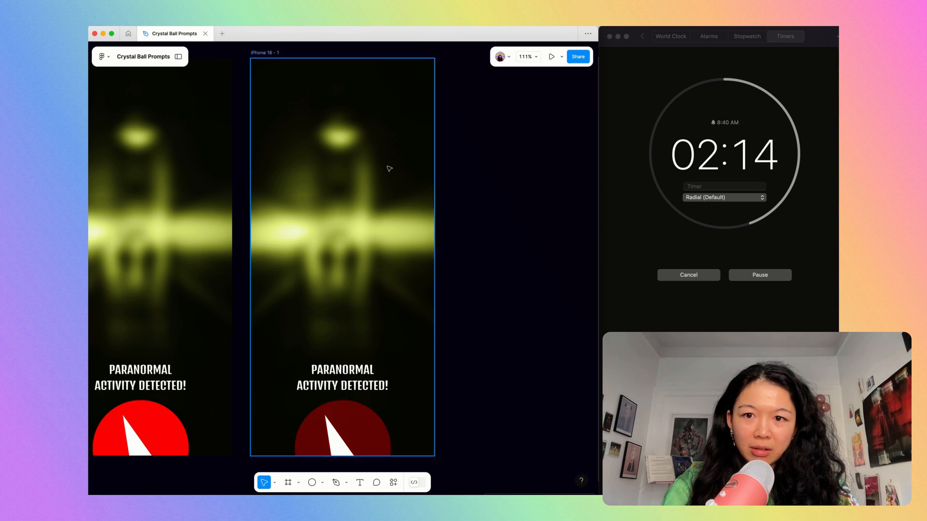
# Draw a 12 × 12 circle as a figure's head just below the bright horizontal band on the newest frame.
pyautogui.click(261, 52)
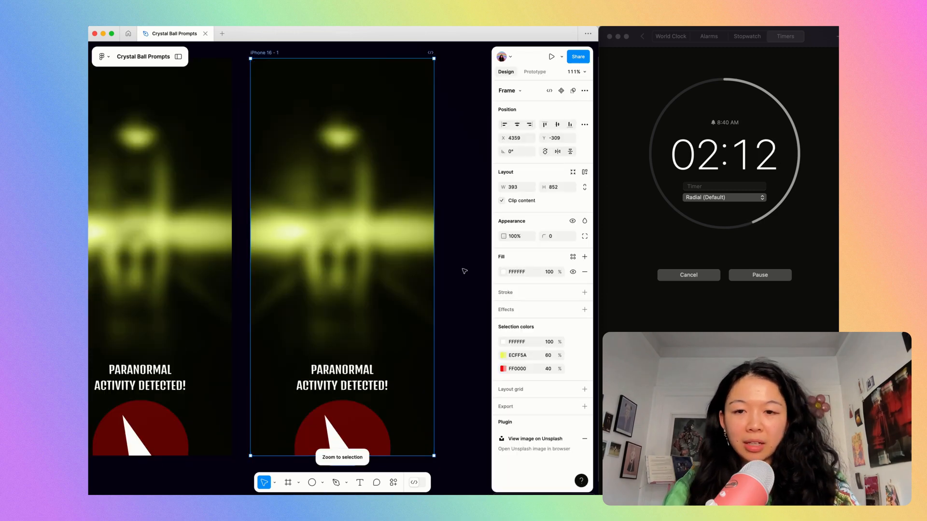
pyautogui.press('Escape')
pyautogui.press('o')
pyautogui.scroll(5, 361, 285)
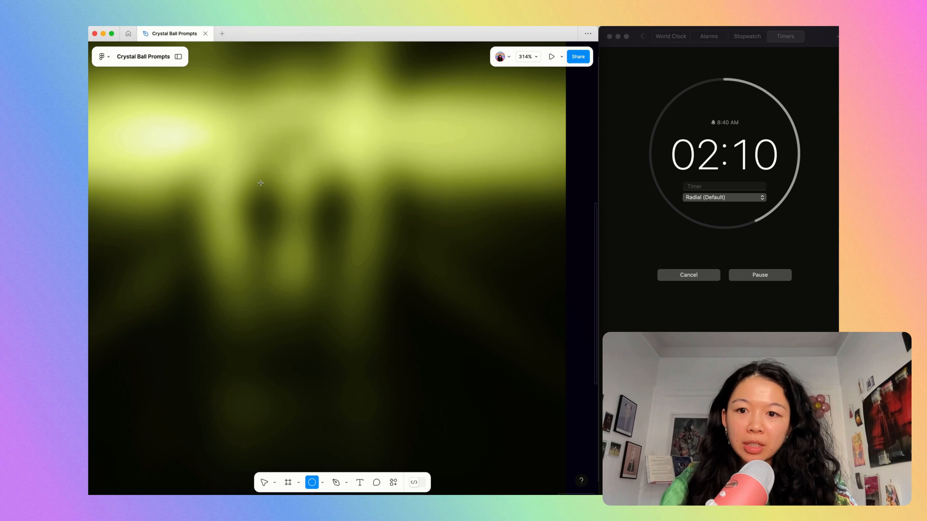
pyautogui.moveTo(253, 176); pyautogui.dragTo(265, 189)
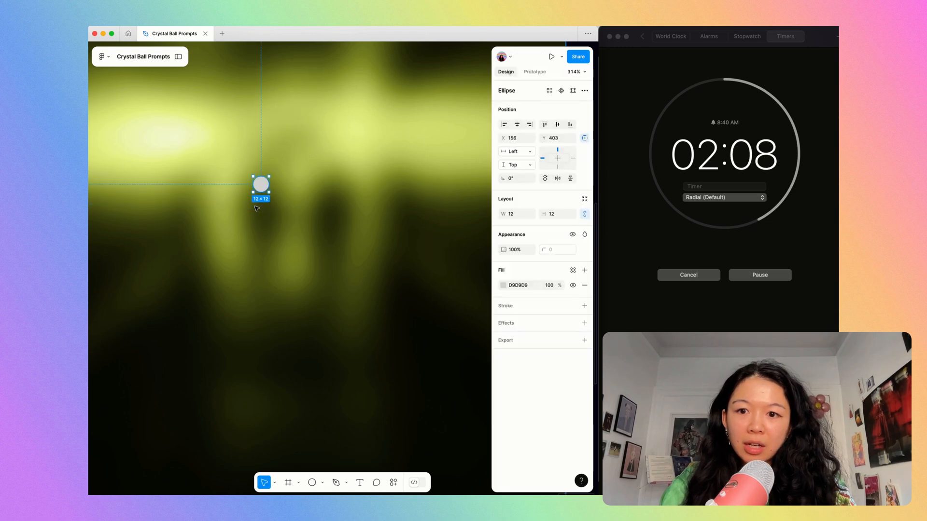
# Draw a closed, angular body beneath the head with the Pen tool and swap its black stroke to a fill.
pyautogui.press('p')
pyautogui.click(266, 189)
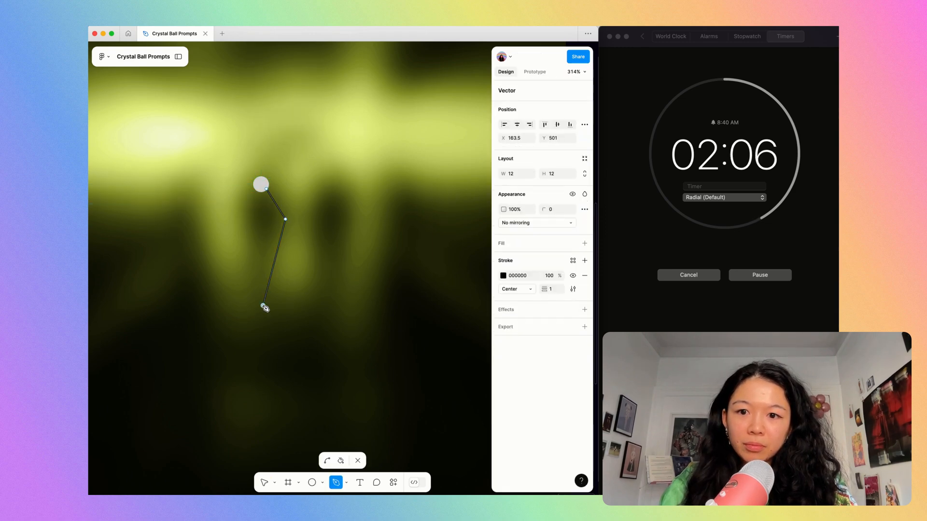
pyautogui.press('Escape')
pyautogui.keyDown('shift'); pyautogui.click(262, 185); pyautogui.keyUp('shift')
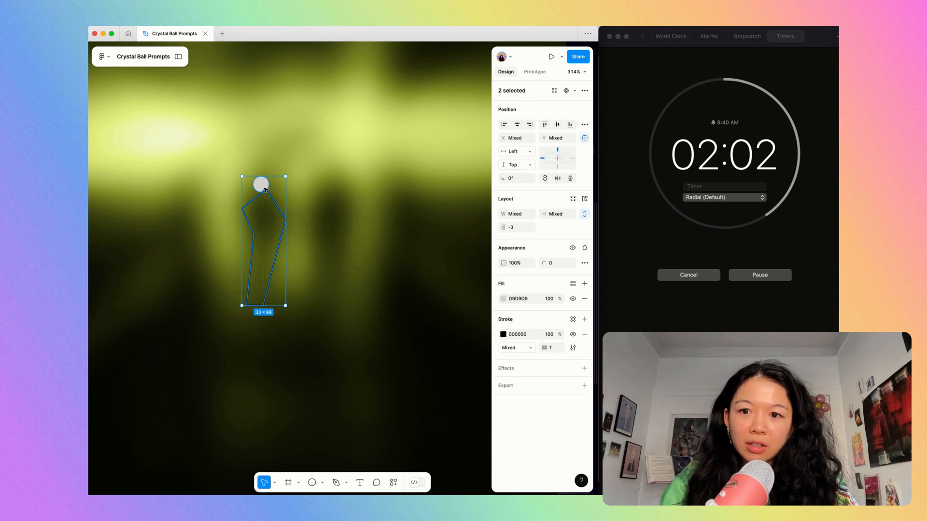
pyautogui.hotkey('shift', 'x')
pyautogui.press('Escape')
# Combine the head circle and body into one figure with a Union.
pyautogui.click(265, 185)
pyautogui.keyDown('shift'); pyautogui.click(272, 216); pyautogui.keyUp('shift')
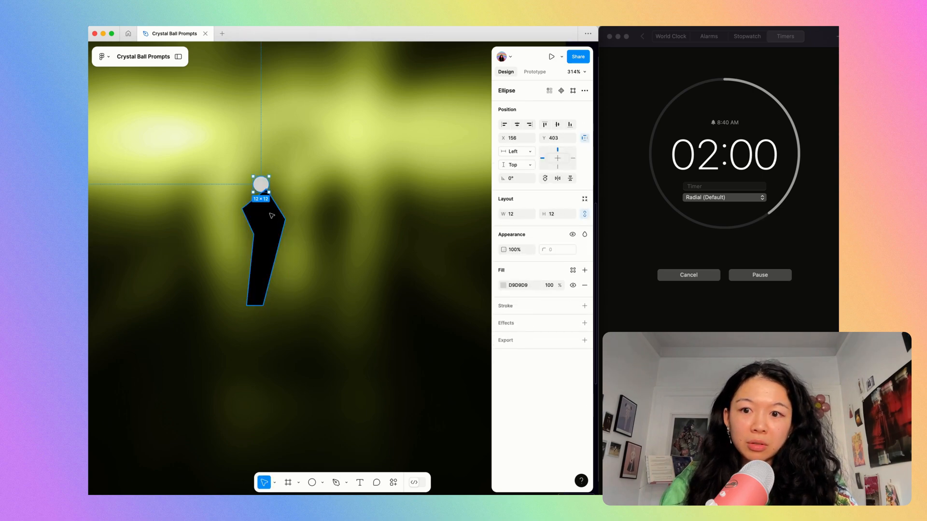
pyautogui.press('super+k')
pyautogui.write('union')
pyautogui.press('Return')
pyautogui.hotkey('shift', '0')
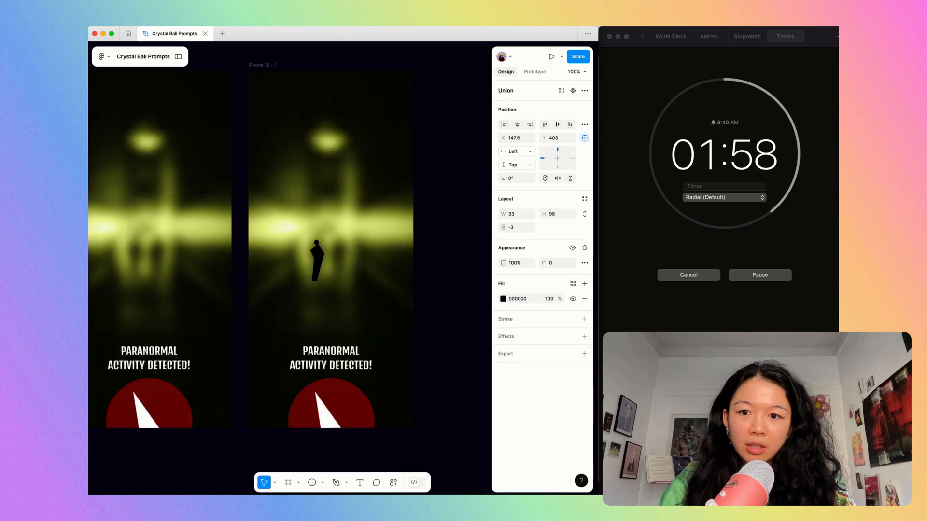
# Copy the red dial circle's properties and paste them onto the black figure.
pyautogui.click(340, 386)
pyautogui.press('alt+super+c')
pyautogui.click(317, 262)
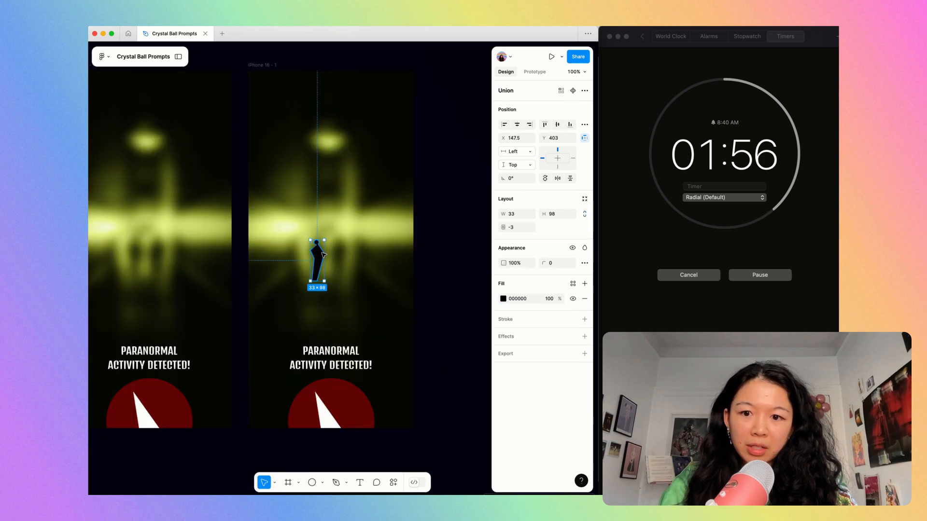
pyautogui.press('alt+super+v')
pyautogui.click(345, 252)
# Enlarge the red figure to about 36.7 × 109 and set its corner radius to 15.
pyautogui.scroll(4, 345, 252)
pyautogui.click(304, 263)
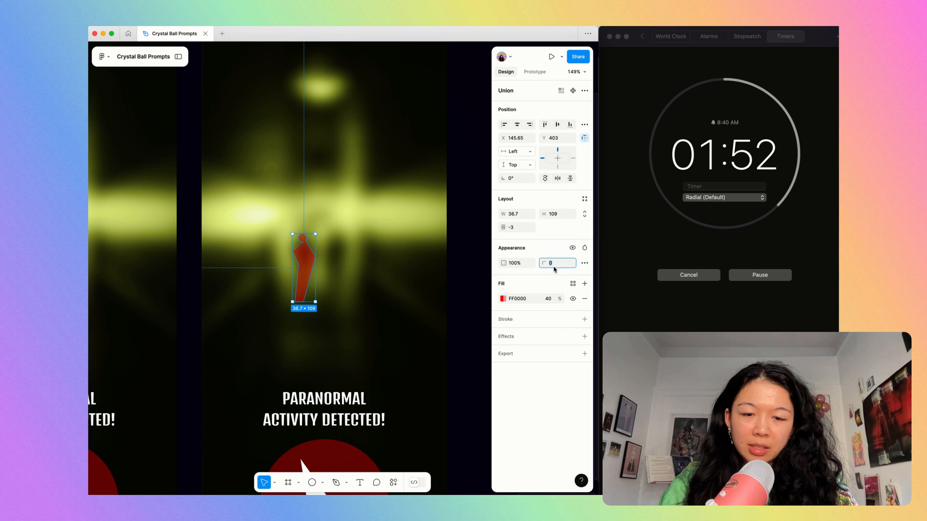
pyautogui.press('Up')
pyautogui.press('Up')
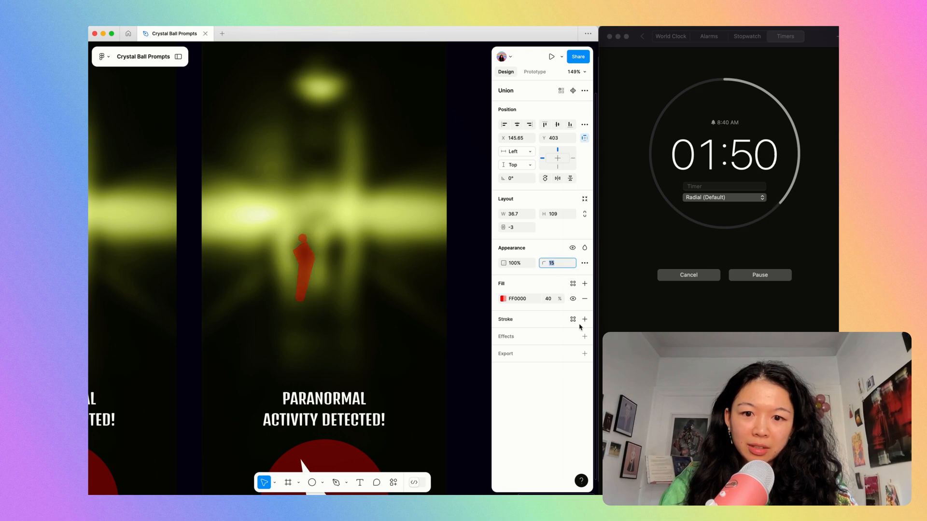
pyautogui.click(373, 246)
# Add a Layer blur of 14 to the red figure.
pyautogui.click(305, 261)
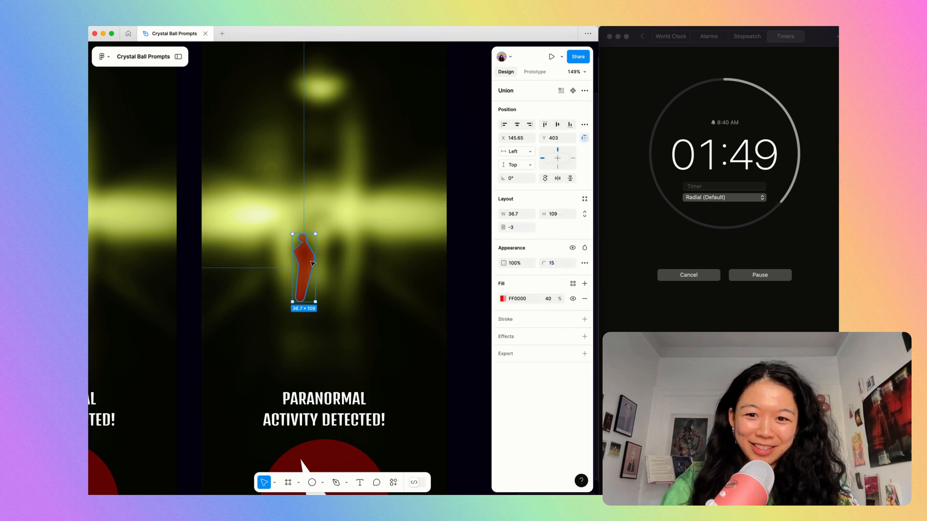
pyautogui.click(584, 336)
pyautogui.click(516, 352)
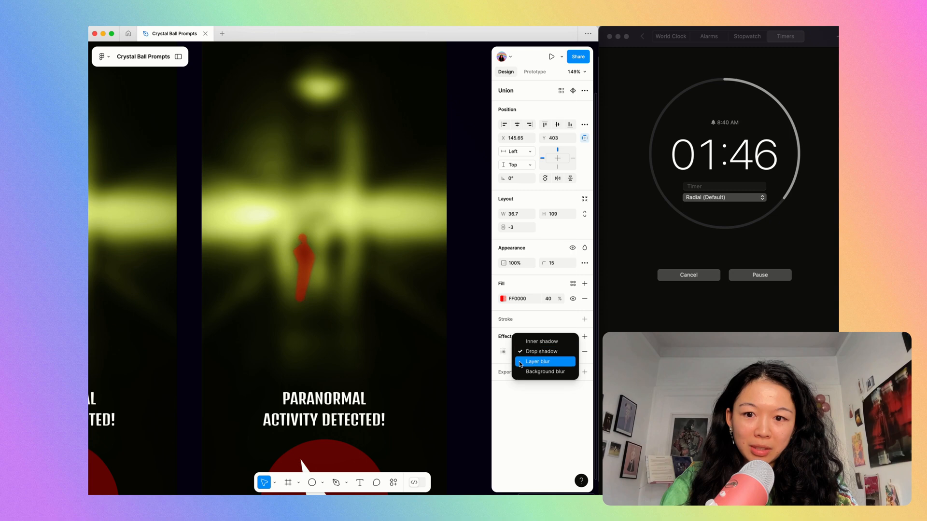
pyautogui.click(519, 363)
pyautogui.click(503, 352)
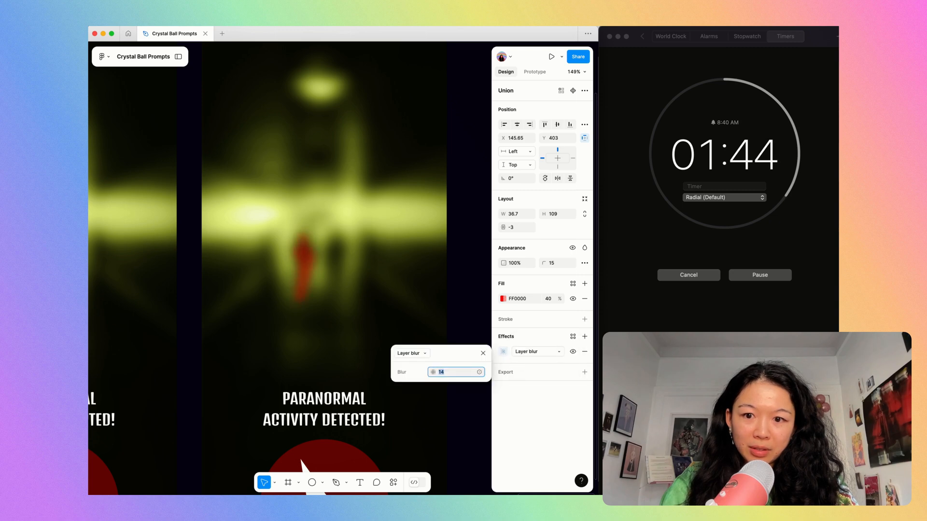
pyautogui.click(475, 291)
# Draw a second angular figure beside the red one with the Pen tool and swap its stroke to a black fill.
pyautogui.scroll(5, 341, 288)
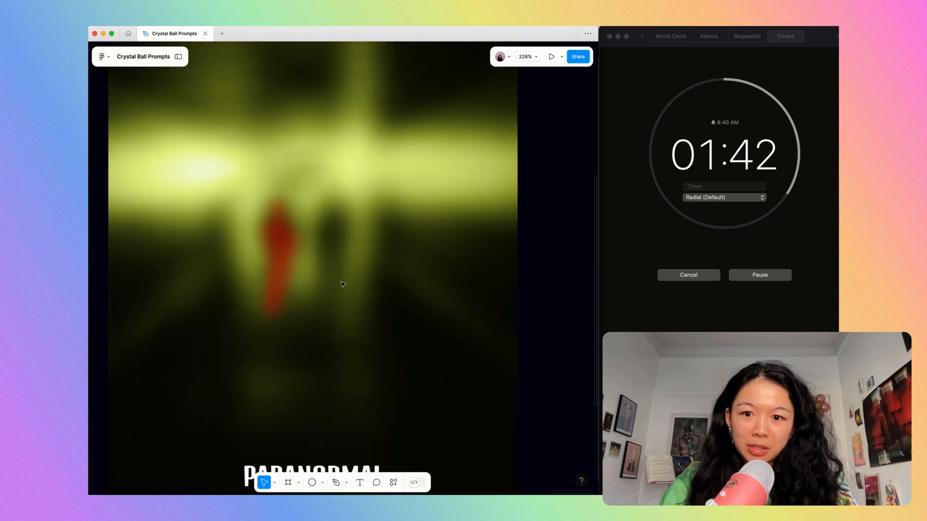
pyautogui.press('p')
pyautogui.click(341, 285)
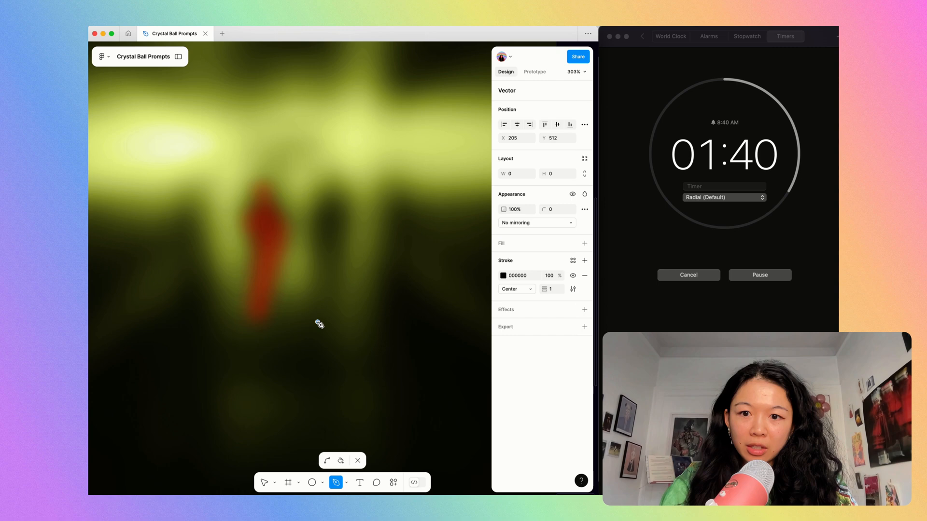
pyautogui.click(346, 319)
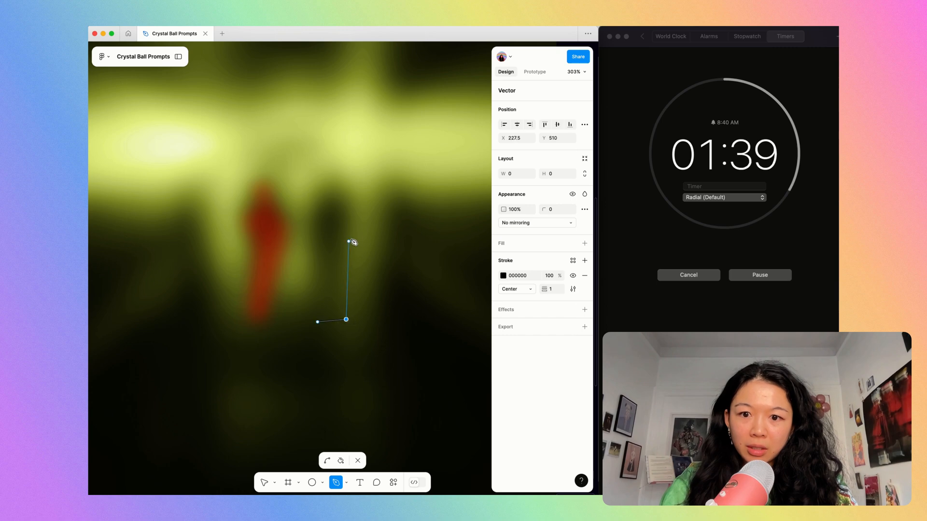
pyautogui.click(351, 185)
pyautogui.click(330, 180)
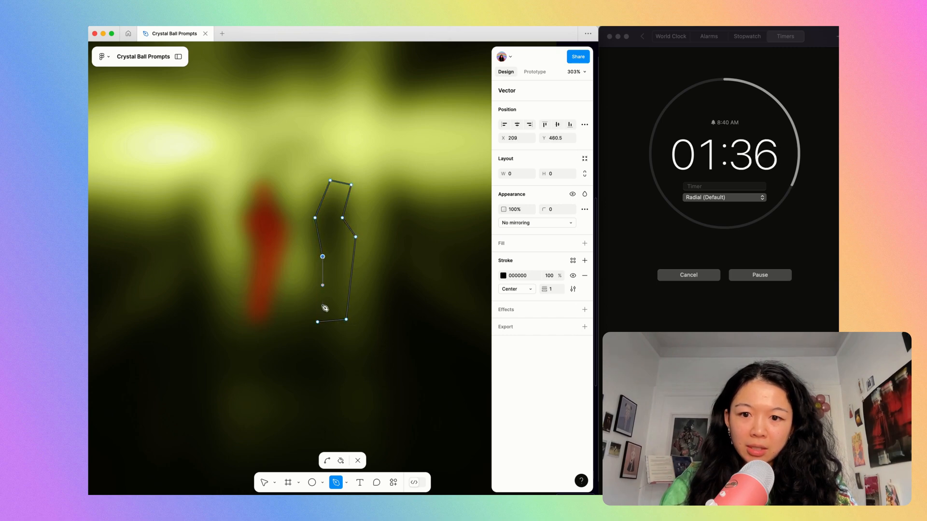
pyautogui.hotkey('shift', 'x')
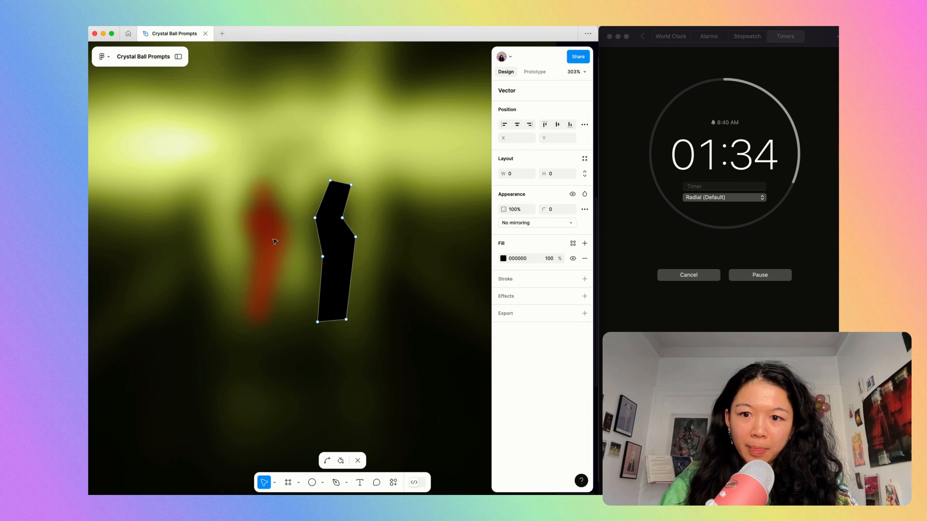
# Copy the blurred red figure's properties onto the second figure.
pyautogui.press('Escape')
pyautogui.click(275, 242)
pyautogui.press('super+alt+c')
pyautogui.click(327, 229)
pyautogui.press('super+alt+v')
pyautogui.click(375, 218)
pyautogui.scroll(-5, 375, 218)
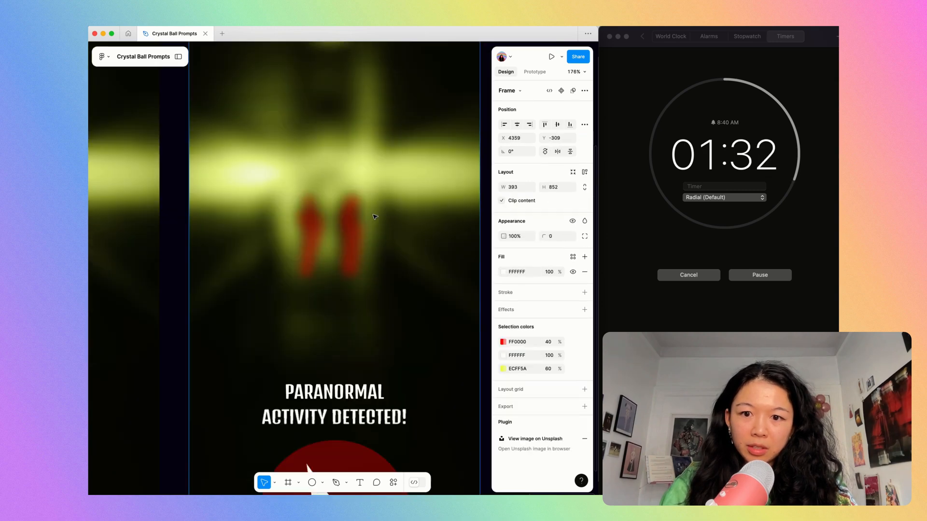
pyautogui.scroll(-5, 375, 217)
pyautogui.scroll(4, 374, 215)
pyautogui.scroll(3, 368, 178)
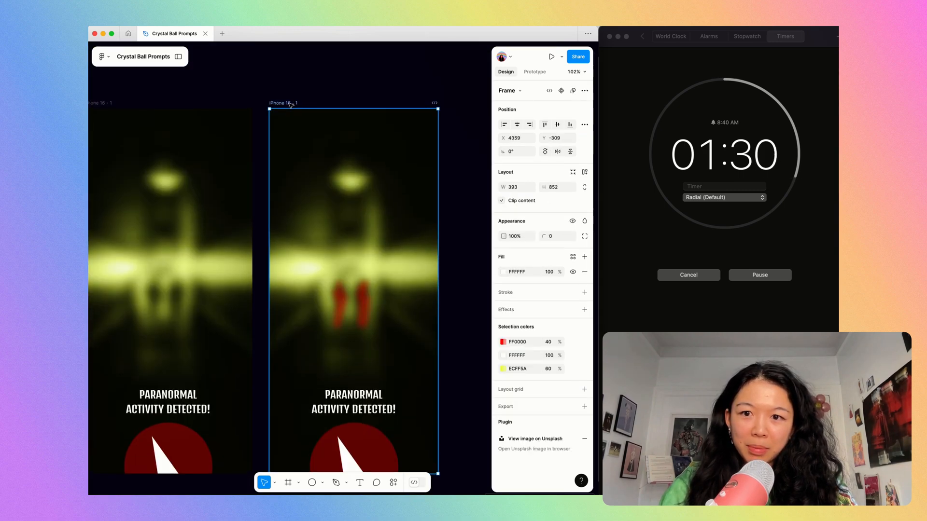
# Duplicate the frame with the two red figures and set the copy's yellow overlay to F6FFB0 at 100% opacity.
pyautogui.press('super+d')
pyautogui.hotkey('shift', '2')
pyautogui.click(388, 142)
pyautogui.click(505, 287)
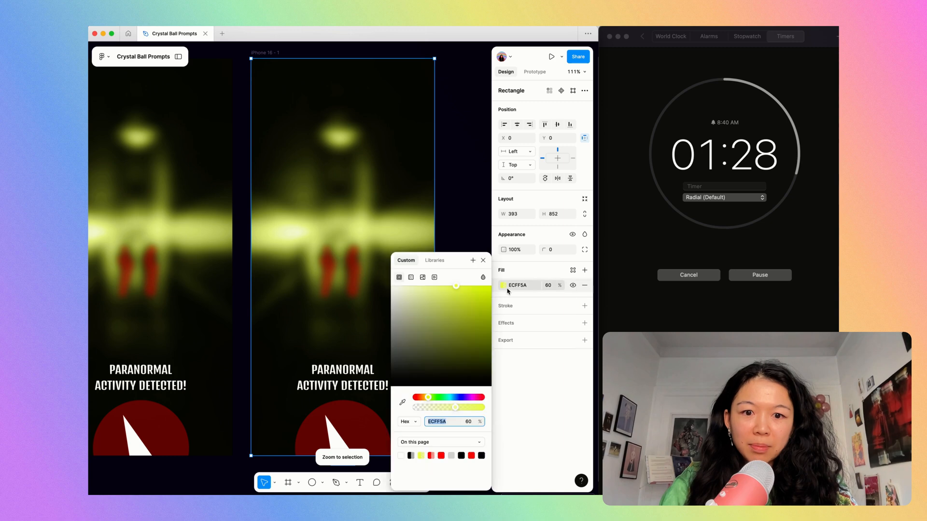
pyautogui.click(547, 285)
pyautogui.write('70')
pyautogui.press('Return')
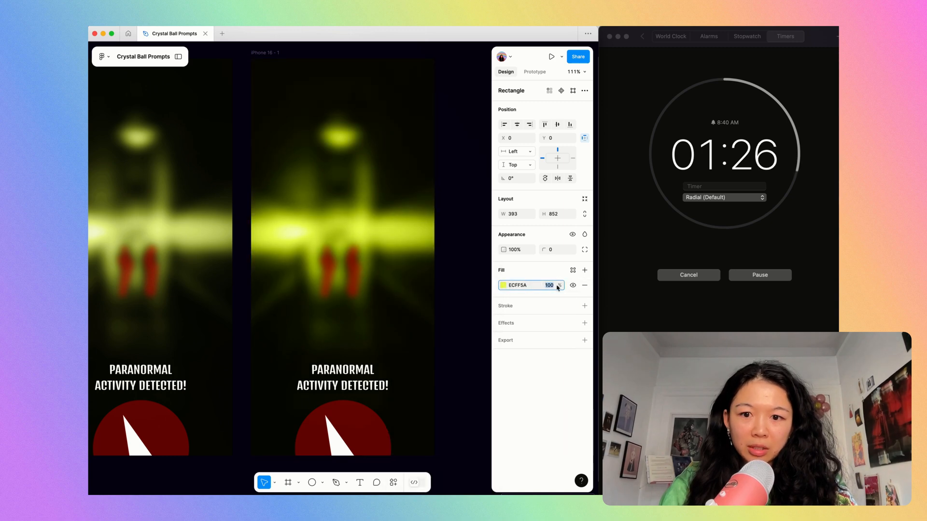
pyautogui.click(503, 285)
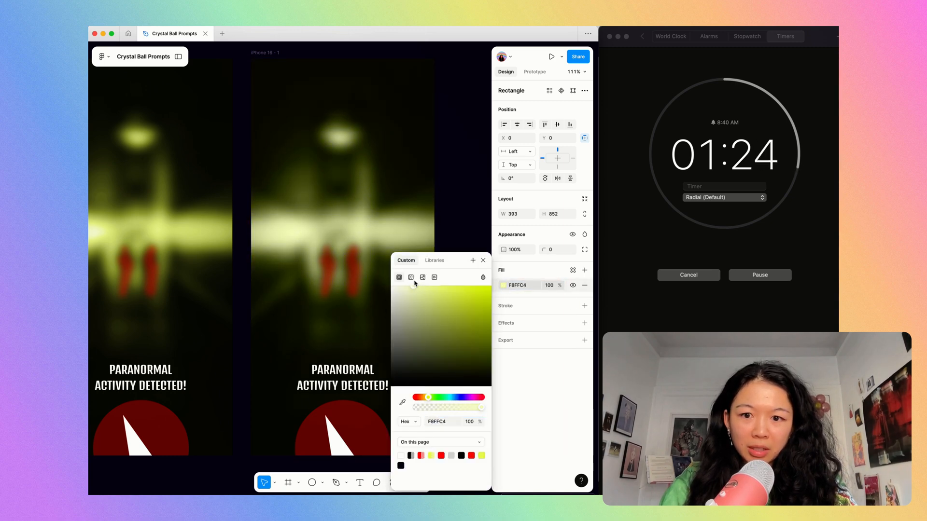
pyautogui.click(456, 203)
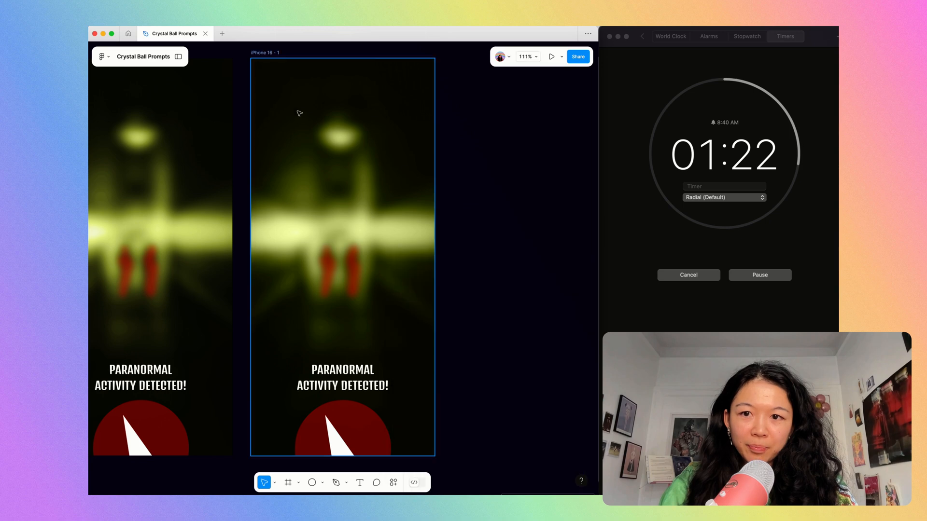
# Duplicate the pale-yellow frame and add a Layer blur to the copy's red circle, lowering the blur until its edge looks crisp.
pyautogui.hotkey('shift', '2')
pyautogui.click(379, 433)
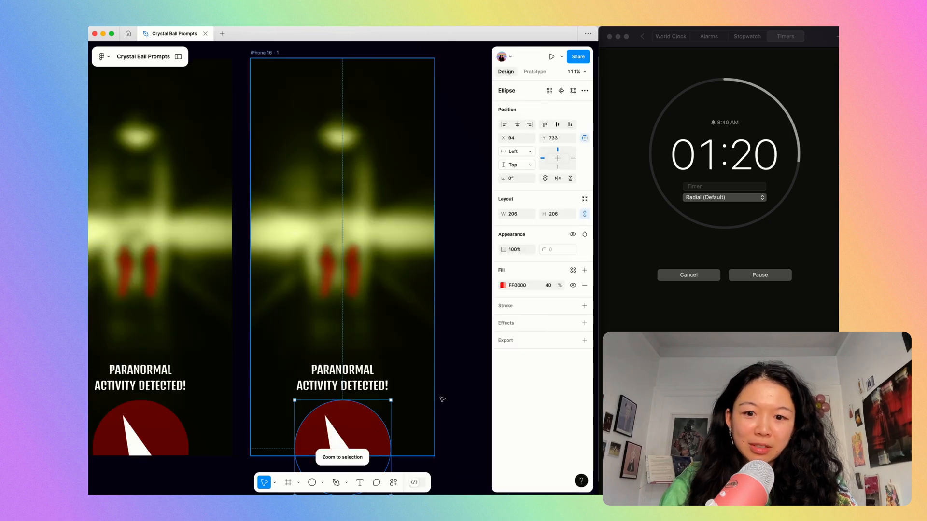
pyautogui.scroll(5, 409, 378)
pyautogui.click(584, 323)
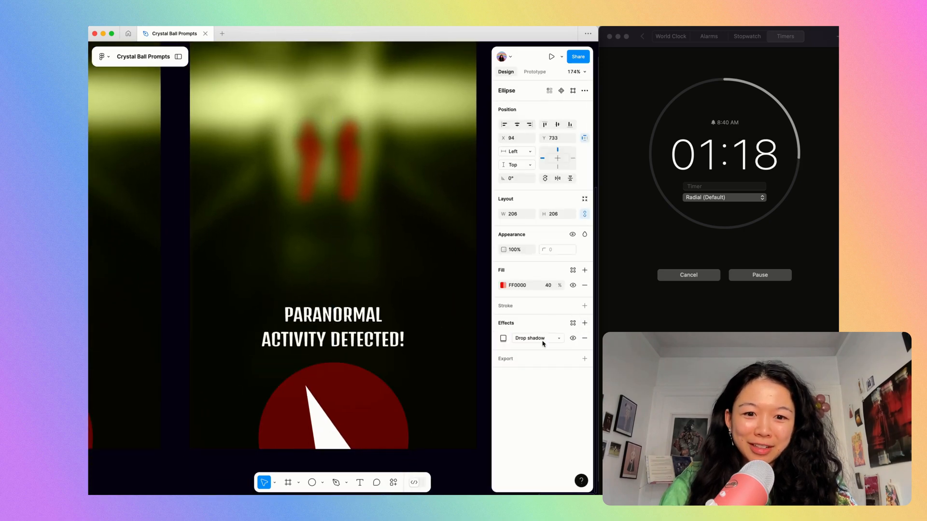
pyautogui.click(537, 338)
pyautogui.click(541, 348)
pyautogui.click(504, 339)
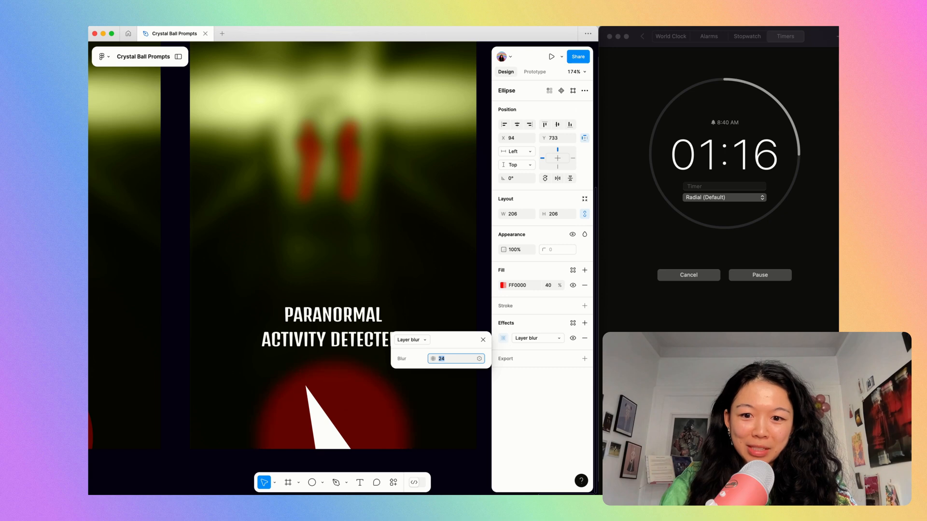
pyautogui.hotkey('shift', 'Down')
pyautogui.hotkey('shift', 'Down')
pyautogui.click(447, 244)
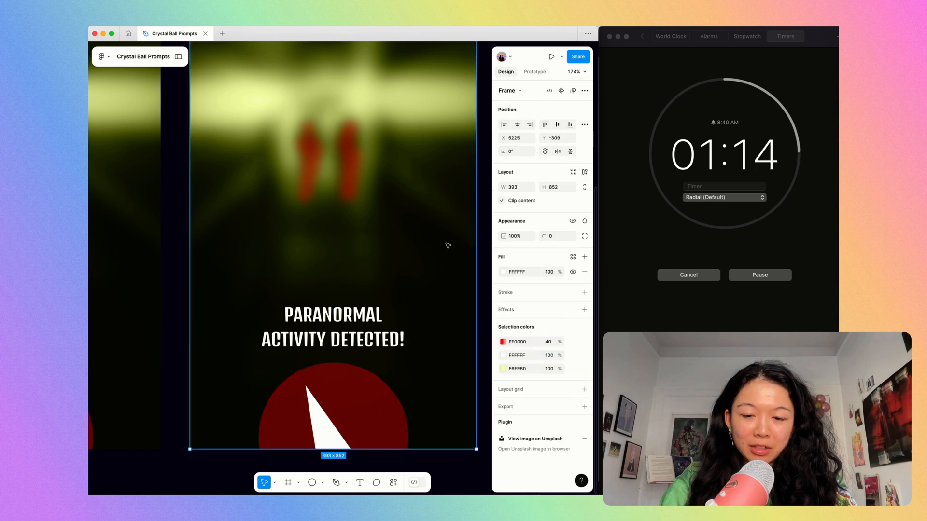
# Duplicate the frame again and give the copy's red circle a white FFFFFF inside stroke of weight 4.
pyautogui.scroll(-5, 447, 244)
pyautogui.scroll(2, 447, 244)
pyautogui.press('super+d')
pyautogui.click(452, 411)
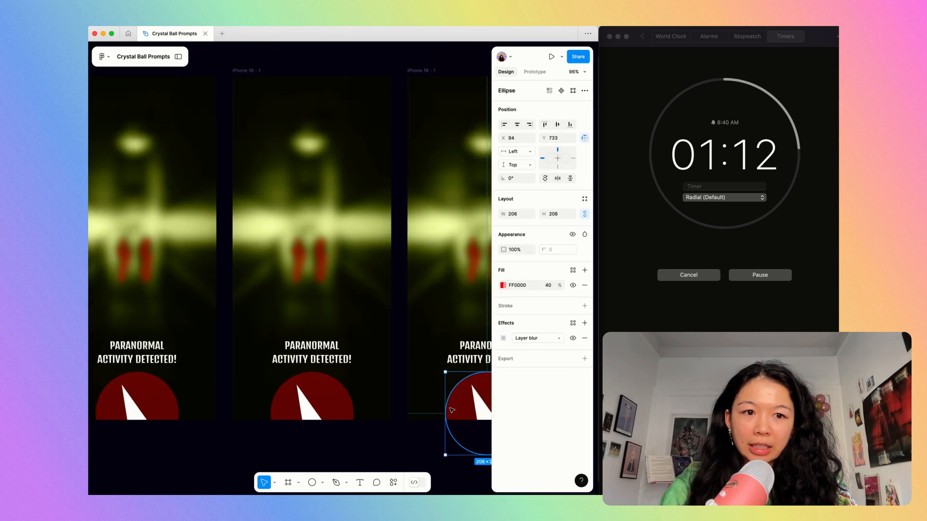
pyautogui.hscroll(5, 356, 403)
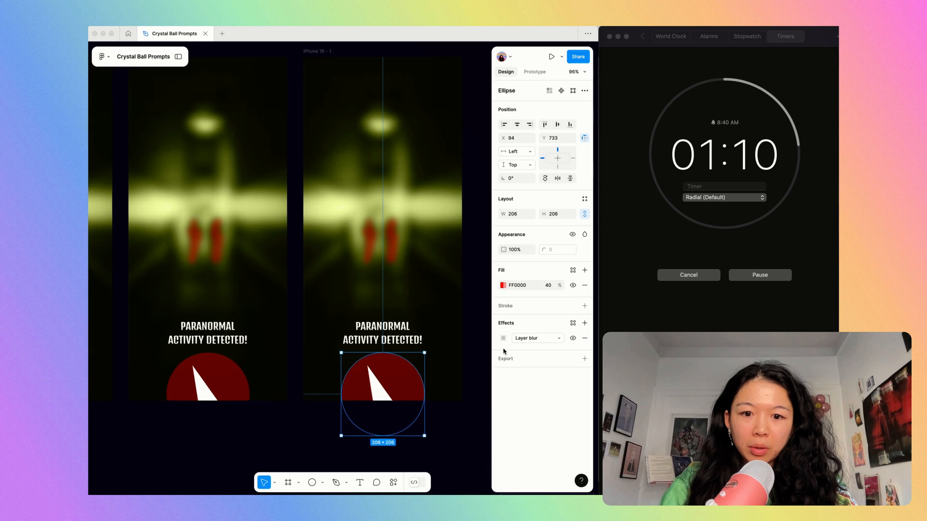
pyautogui.click(584, 307)
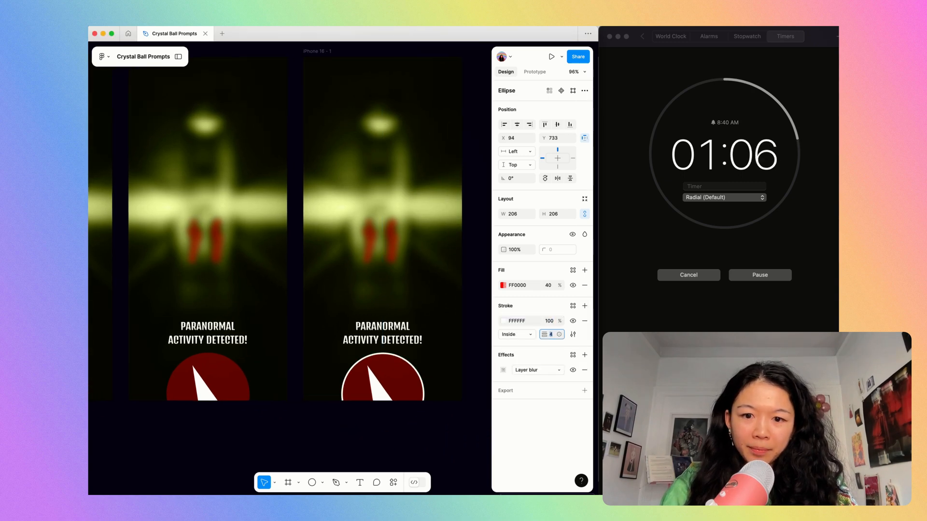
pyautogui.click(471, 269)
# Duplicate the frame with the outlined dial and delete the red circle from the copy.
pyautogui.click(319, 53)
pyautogui.press('super+d')
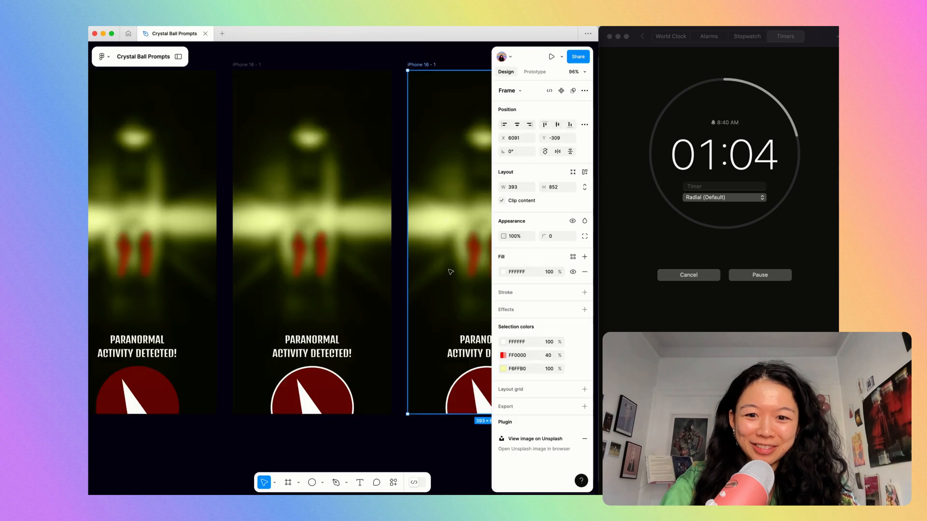
pyautogui.hotkey('shift', '2')
pyautogui.click(377, 393)
pyautogui.press('Delete')
# Enlarge the white needle to about 61.85 × 131.44 and fill it with 883905 sampled from the red figure.
pyautogui.click(363, 408)
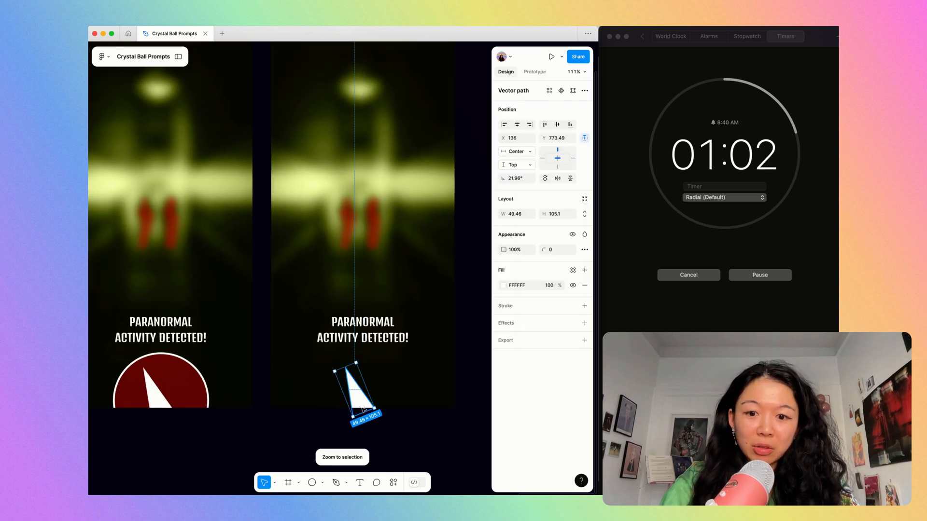
pyautogui.moveTo(348, 365); pyautogui.dragTo(341, 355)
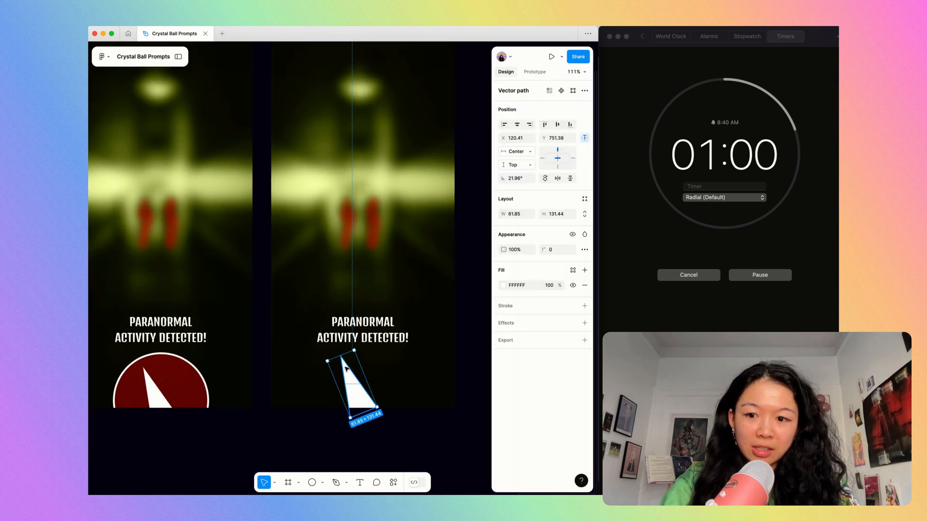
pyautogui.press('i')
pyautogui.click(348, 210)
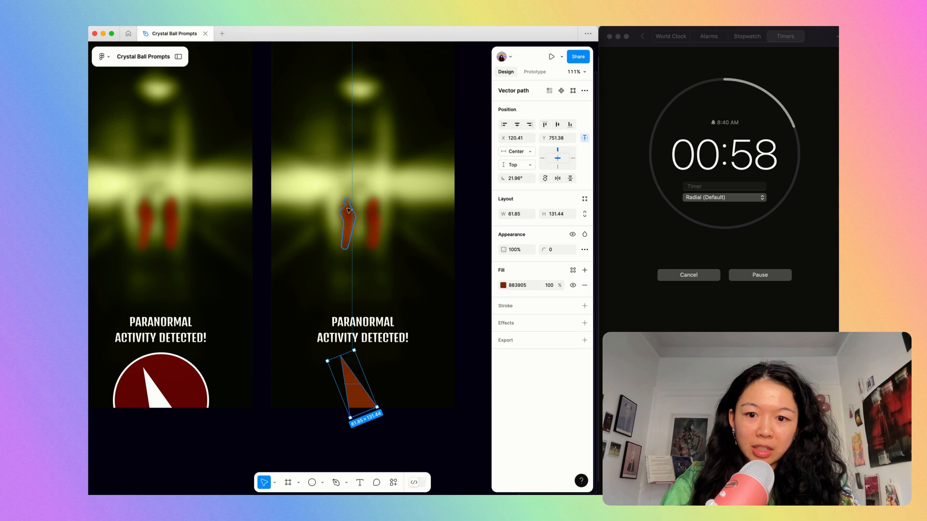
# Recolour the dark red needle in the newest frame to a bright red fill, F42D00.
pyautogui.click(503, 285)
pyautogui.moveTo(474, 297); pyautogui.dragTo(481, 291)
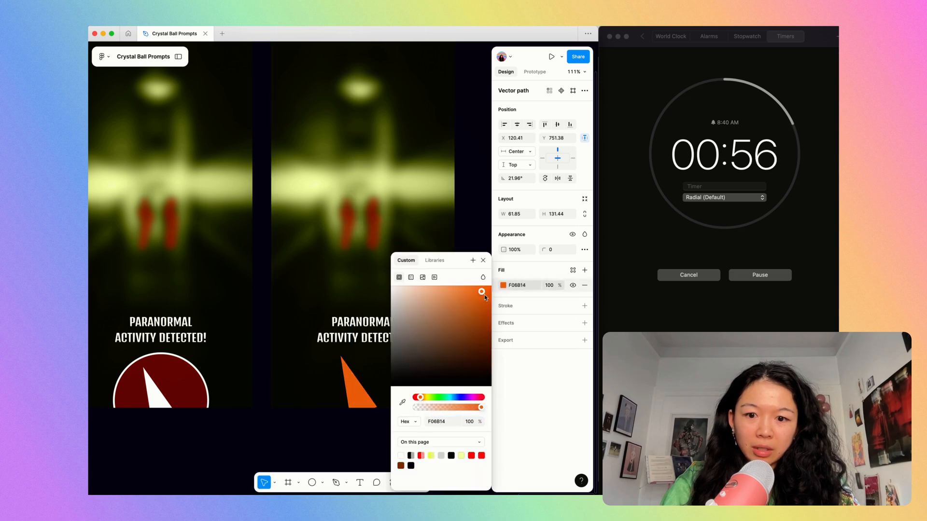
pyautogui.moveTo(420, 397); pyautogui.dragTo(418, 400)
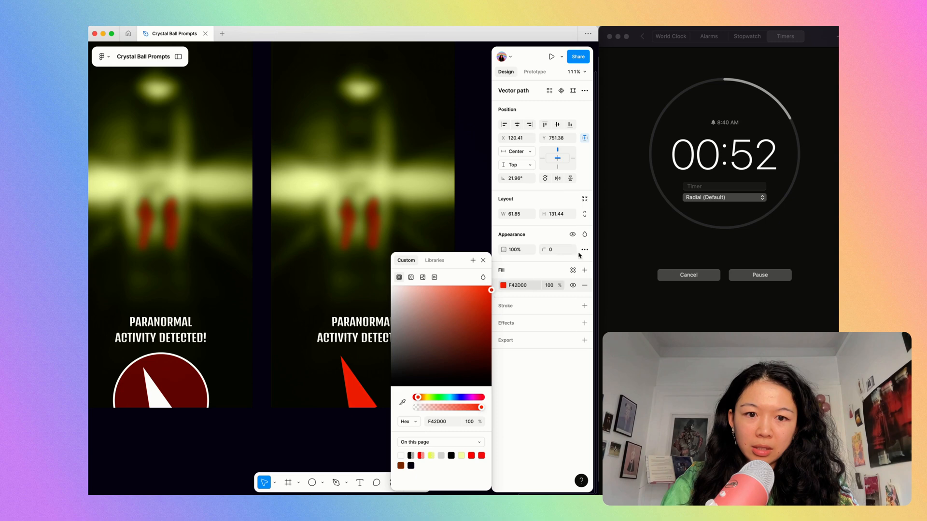
pyautogui.click(334, 452)
pyautogui.click(363, 399)
# Duplicate the frame with the bright red needle and delete the needle from the copy.
pyautogui.scroll(-3, 340, 392)
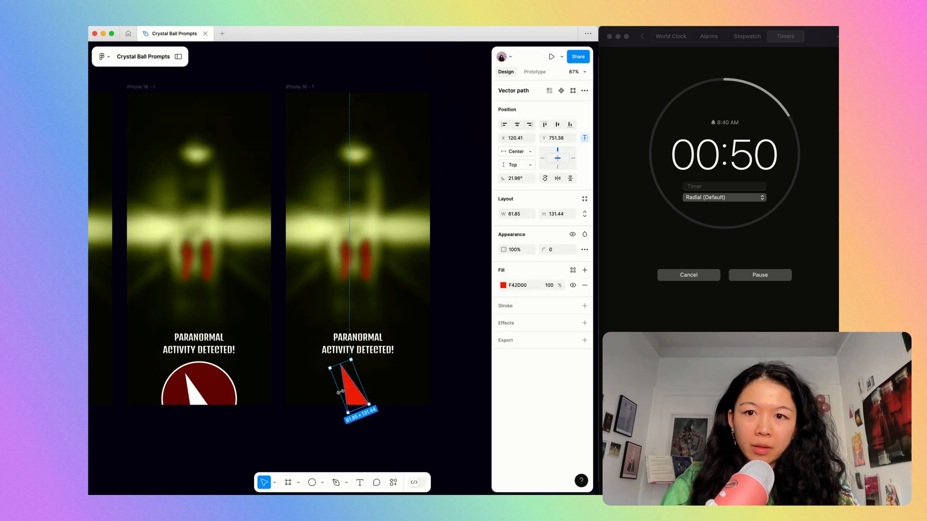
pyautogui.click(304, 88)
pyautogui.hotkey('shift', '2')
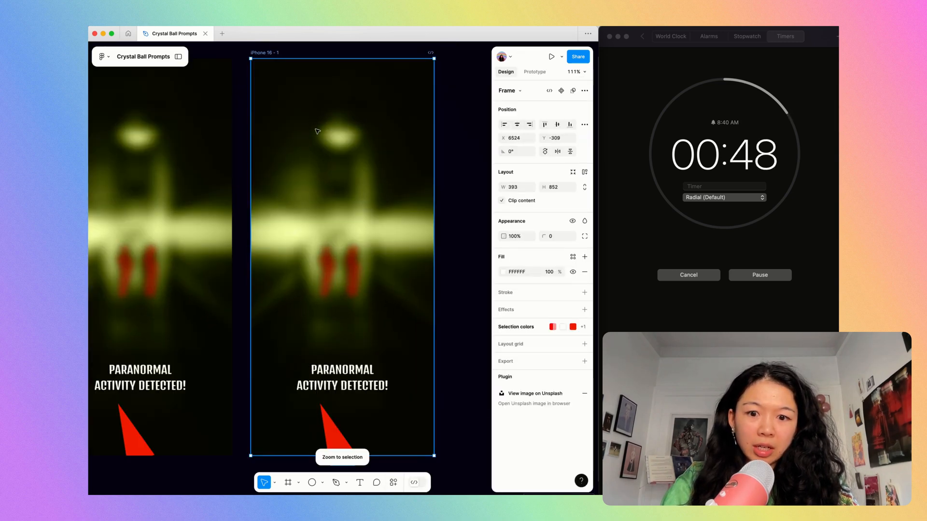
pyautogui.scroll(-1, 409, 375)
pyautogui.click(349, 429)
pyautogui.press('Delete')
pyautogui.scroll(-2, 350, 429)
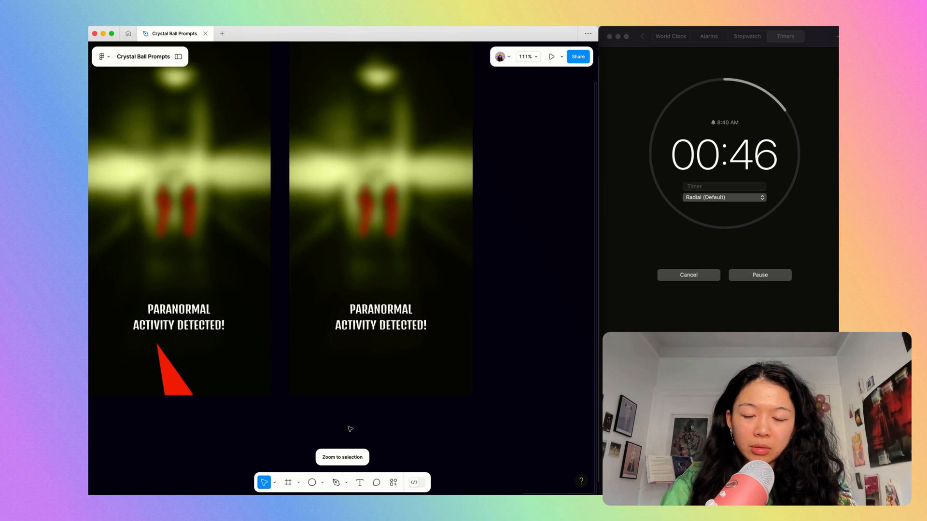
# Draw a diagonal arrow about 172.63 long below the warning text and put its Line arrowhead on the upper end only.
pyautogui.press('l')
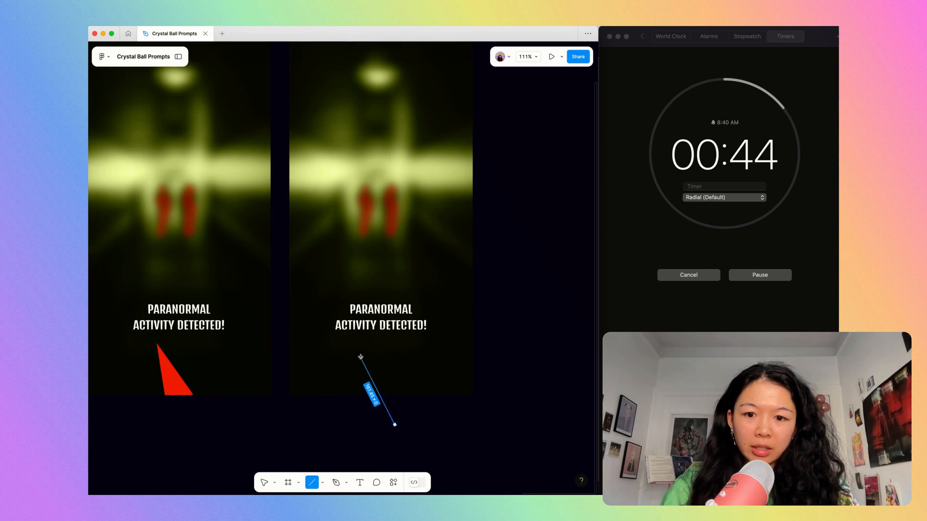
pyautogui.moveTo(395, 425); pyautogui.dragTo(395, 425)
pyautogui.click(534, 322)
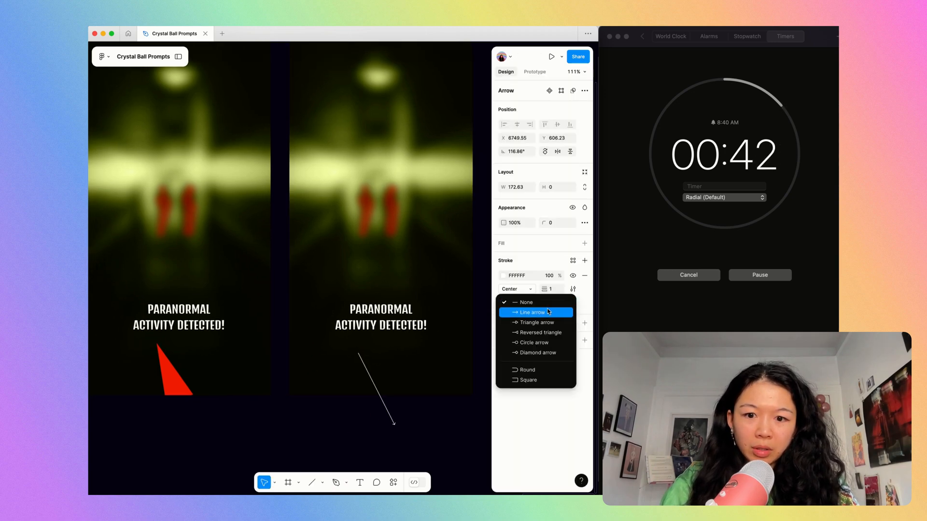
pyautogui.click(548, 312)
pyautogui.click(584, 302)
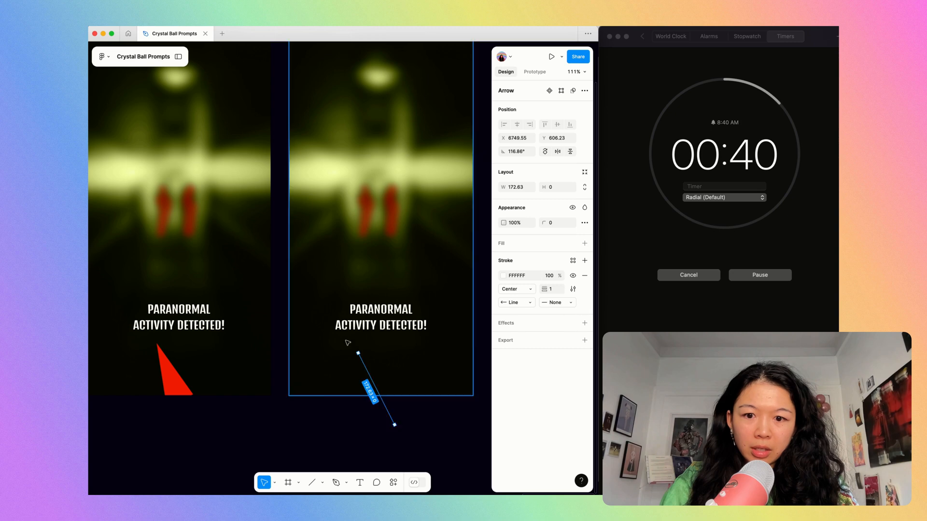
# Colour the arrow's stroke F42D00, sampled from the neighbouring frame's needle, and raise its weight to 11.
pyautogui.press('i')
pyautogui.click(184, 389)
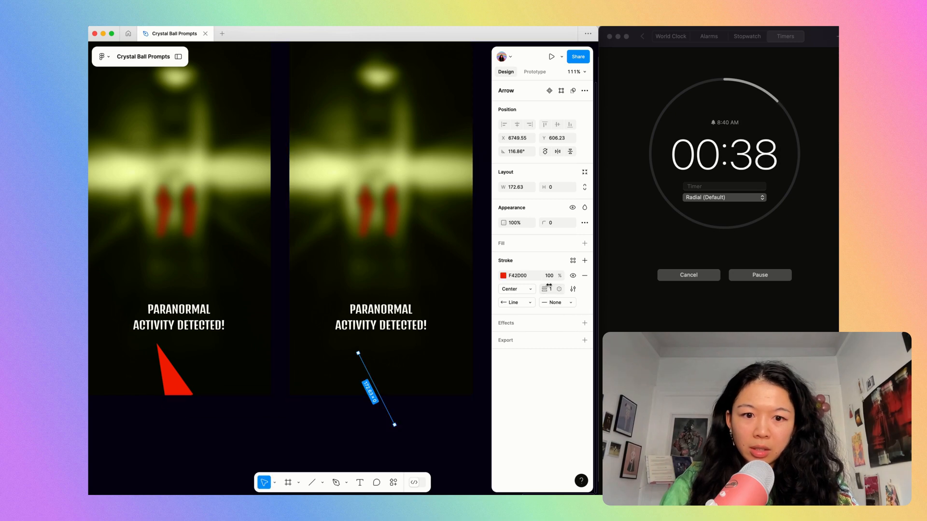
pyautogui.hotkey('shift', 'Up')
# Move the thick red arrow inside the newest phone frame by cutting and pasting it, so the frame clips its tail.
pyautogui.scroll(5, 406, 263)
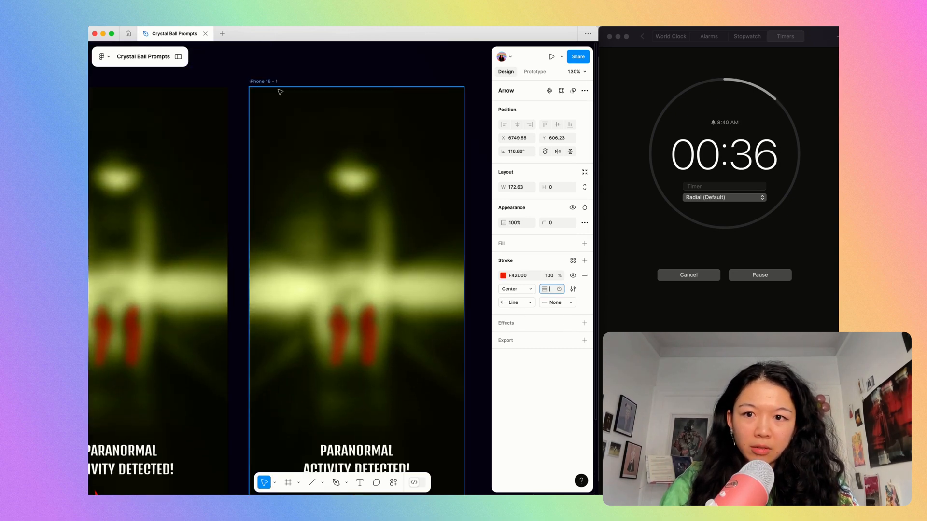
pyautogui.click(273, 86)
pyautogui.press('super+v')
pyautogui.scroll(-3, 273, 86)
pyautogui.press('Escape')
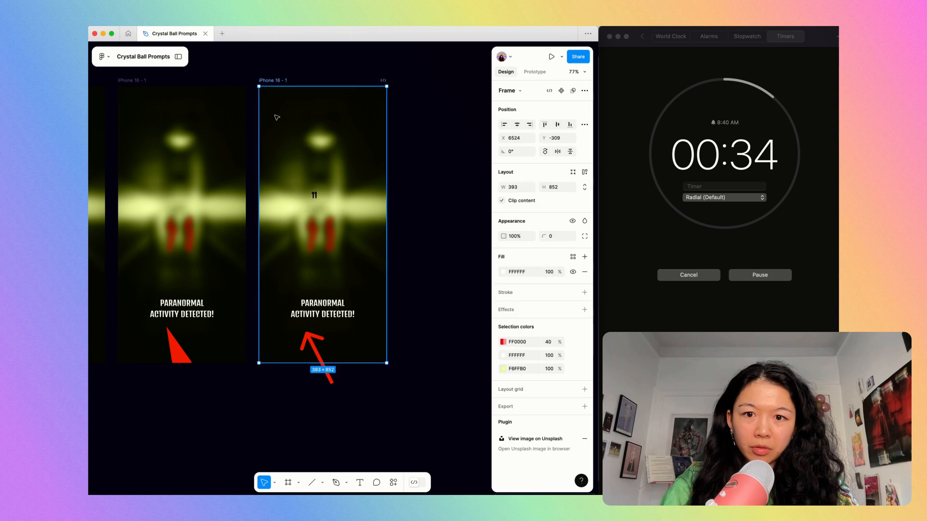
pyautogui.click(309, 339)
pyautogui.press('super+x')
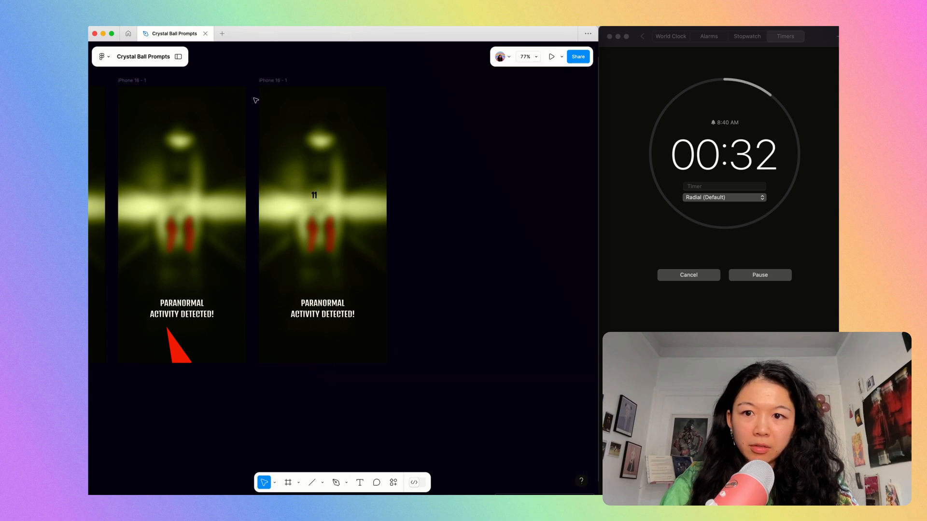
pyautogui.click(272, 81)
pyautogui.press('super+v')
pyautogui.click(257, 73)
pyautogui.click(261, 79)
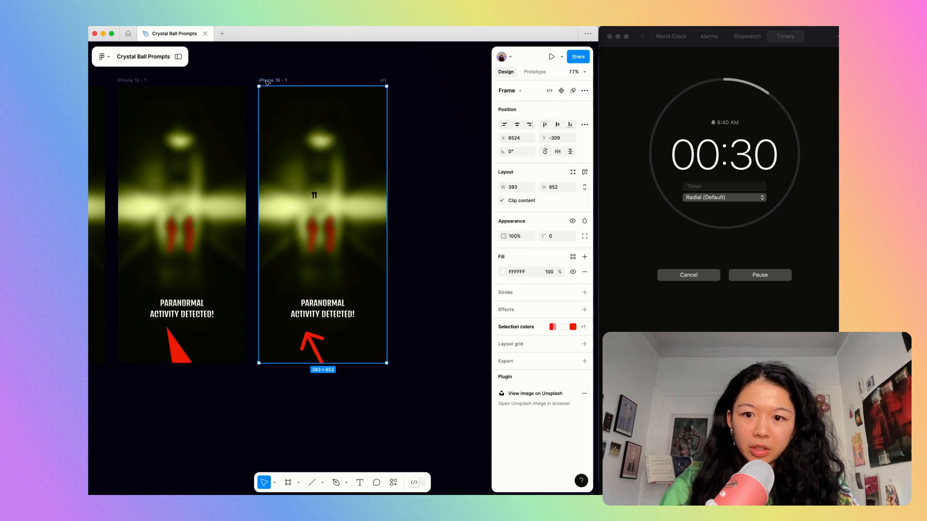
# Duplicate the arrow frame without the stray 11 text and move the copy's warning text up to Y 59.
pyautogui.press('super+d')
pyautogui.hotkey('shift', '2')
pyautogui.click(337, 340)
pyautogui.scroll(-5, 337, 339)
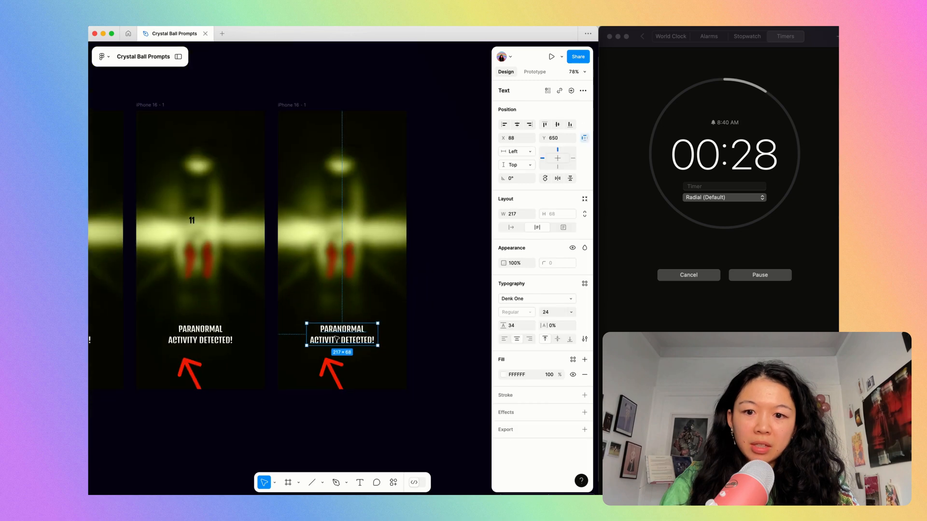
pyautogui.moveTo(337, 339); pyautogui.dragTo(337, 143)
# Draw two zigzag lines about 91.68 and 104.31 long above the arrow and copy the arrow's red stroke properties onto both.
pyautogui.scroll(3, 319, 395)
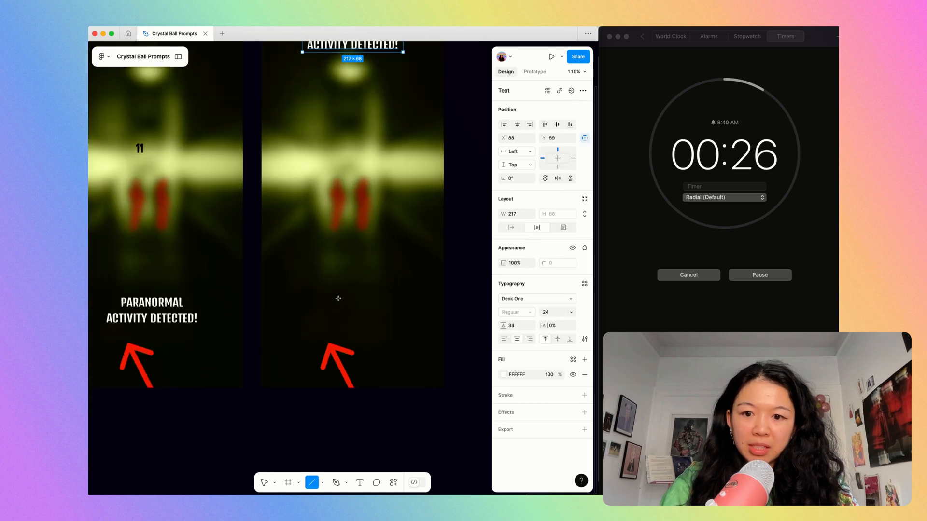
pyautogui.moveTo(330, 334)
pyautogui.mouseDown()
pyautogui.moveTo(363, 280)
pyautogui.moveTo(355, 304)
pyautogui.moveTo(337, 257)
pyautogui.mouseUp()
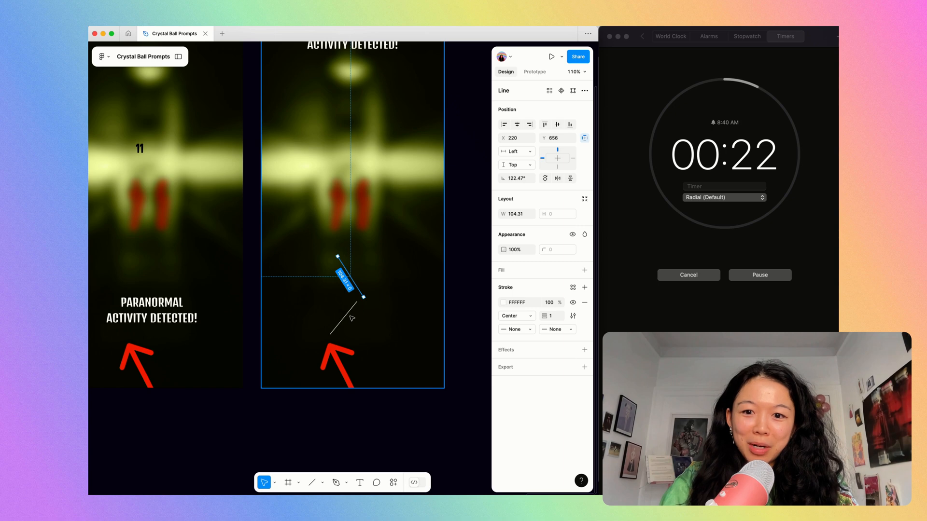
pyautogui.click(340, 361)
pyautogui.press('super+alt+c')
pyautogui.click(343, 319)
pyautogui.press('super+alt+v')
pyautogui.click(354, 284)
pyautogui.press('super+alt+v')
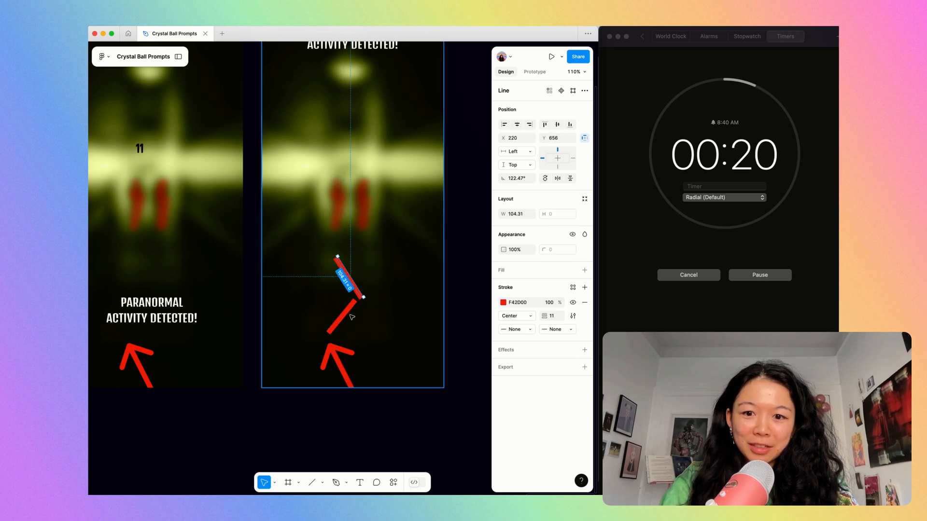
# Give both zigzag lines a Line arrowhead at their end point.
pyautogui.keyDown('shift'); pyautogui.click(346, 317); pyautogui.keyUp('shift')
pyautogui.click(564, 343)
pyautogui.click(554, 351)
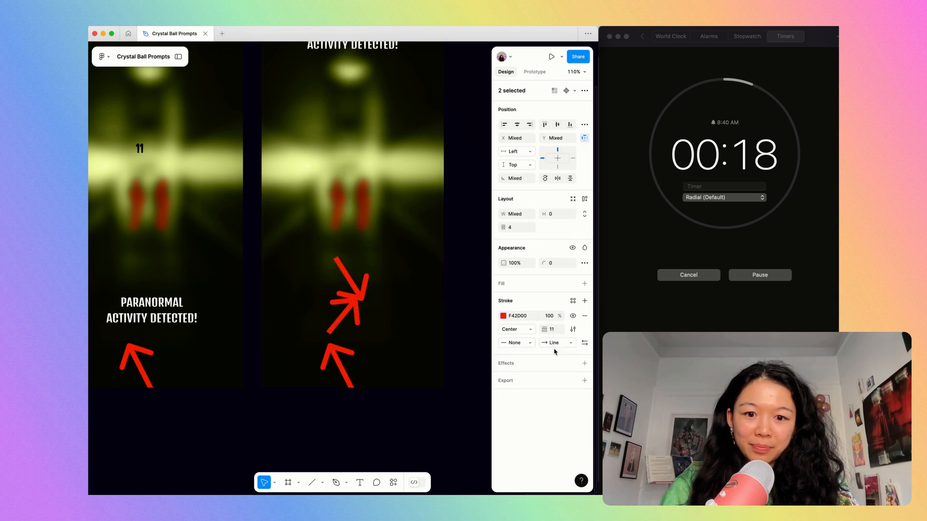
# Swap the upper arrow's end points so it points up towards the figure, and raise it 30 px to Y 628.95.
pyautogui.click(343, 272)
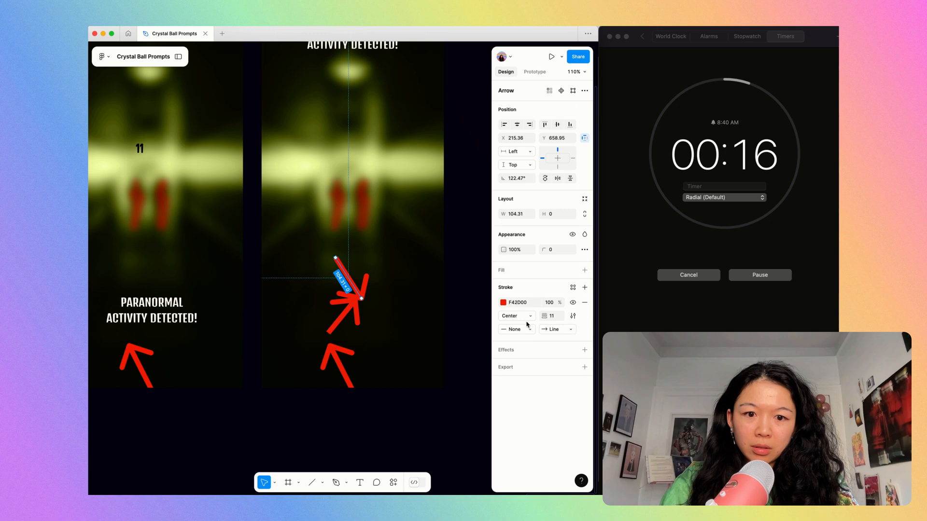
pyautogui.click(583, 329)
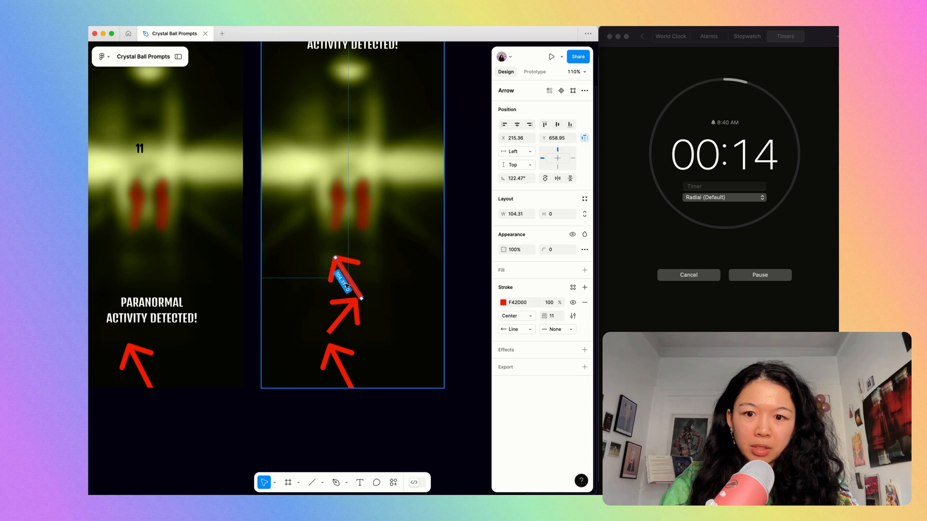
pyautogui.hotkey('shift', 'Up')
pyautogui.hotkey('shift', 'Up')
pyautogui.hotkey('shift', 'Up')
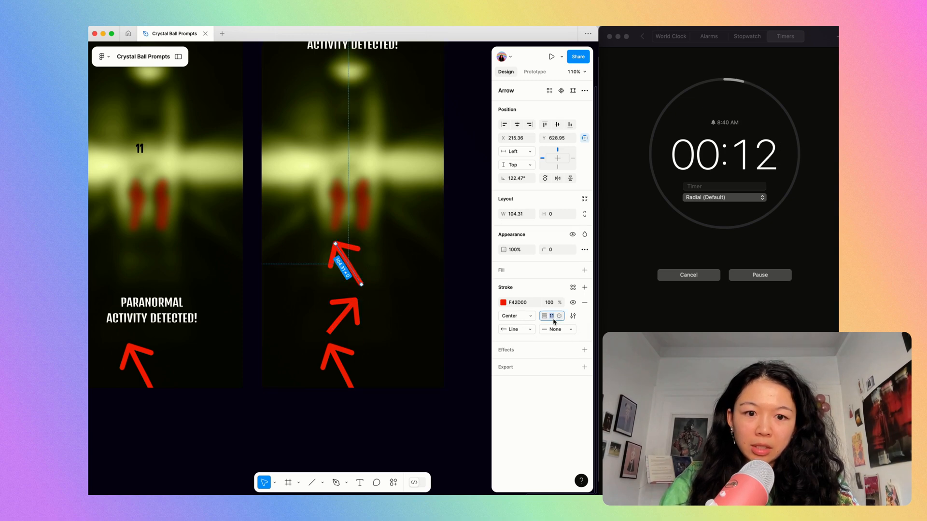
# Thin the strokes of all three red arrows in the newest frame, setting the middle arrow's weight to 4.
pyautogui.press('Down')
pyautogui.press('Down')
pyautogui.click(343, 316)
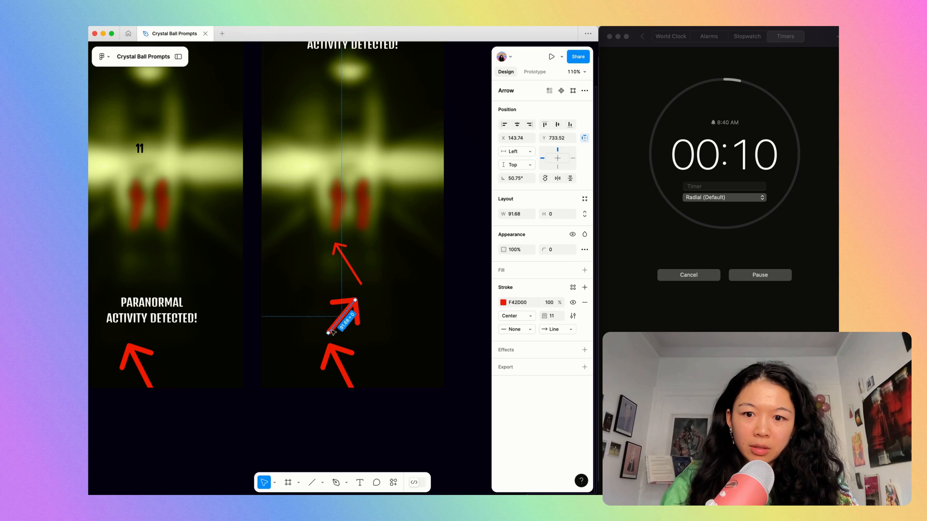
pyautogui.press('Escape')
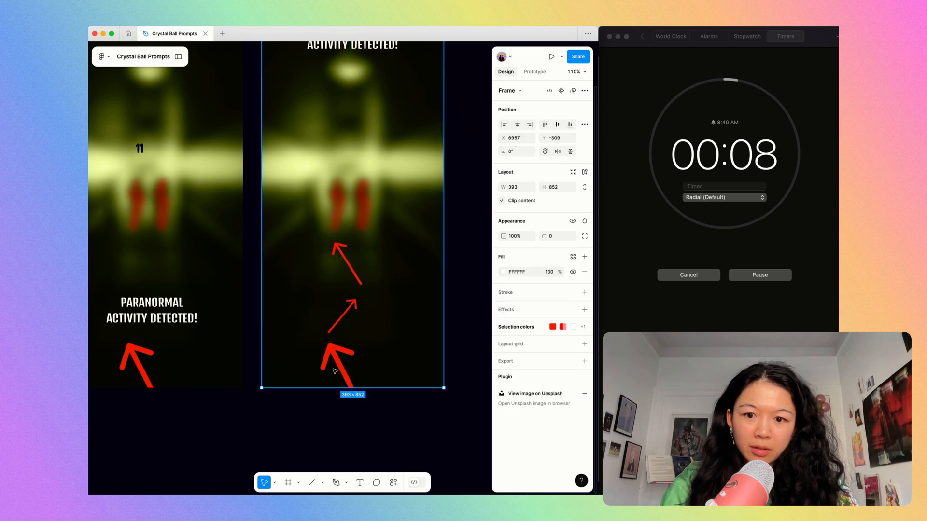
pyautogui.click(351, 373)
pyautogui.click(556, 315)
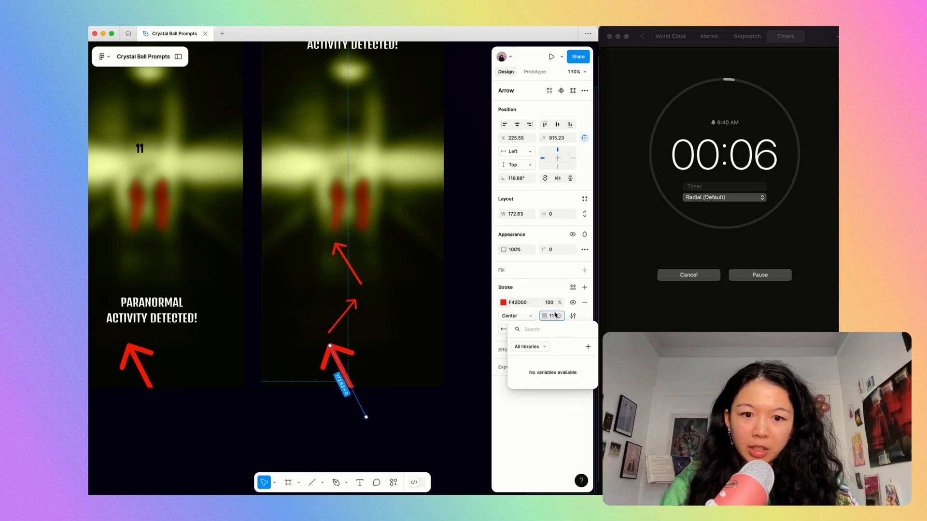
pyautogui.click(555, 316)
pyautogui.click(553, 316)
pyautogui.press('Down')
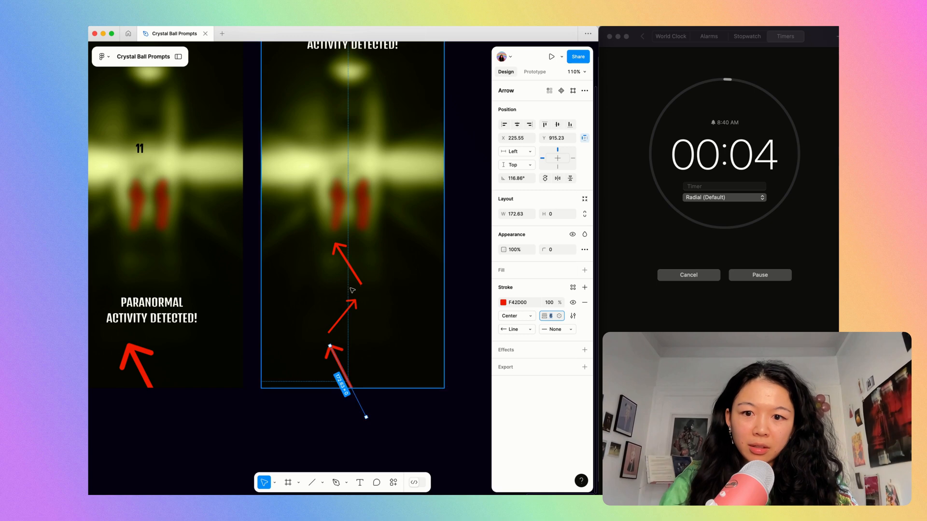
# Set the stroke style of all three red arrows to Dash.
pyautogui.click(343, 317)
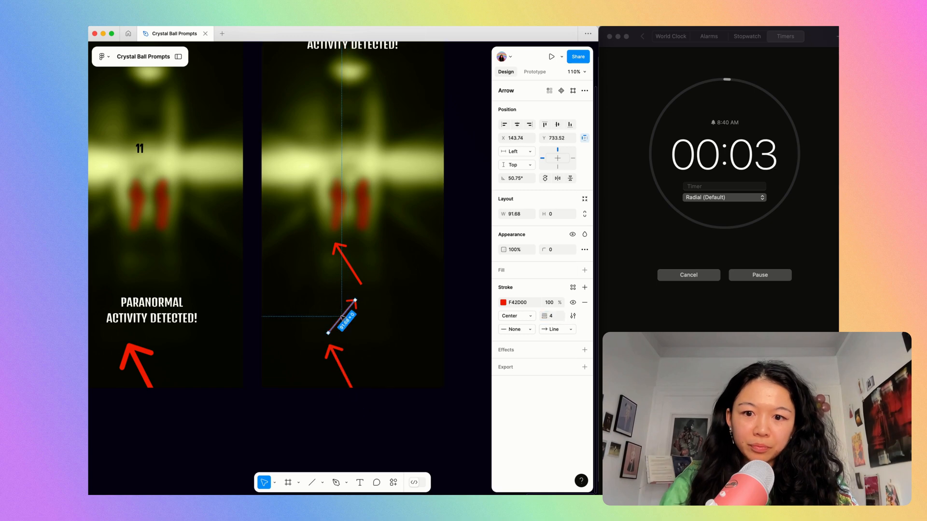
pyautogui.keyDown('shift'); pyautogui.click(347, 263); pyautogui.keyUp('shift')
pyautogui.keyDown('shift'); pyautogui.click(340, 367); pyautogui.keyUp('shift')
pyautogui.click(573, 316)
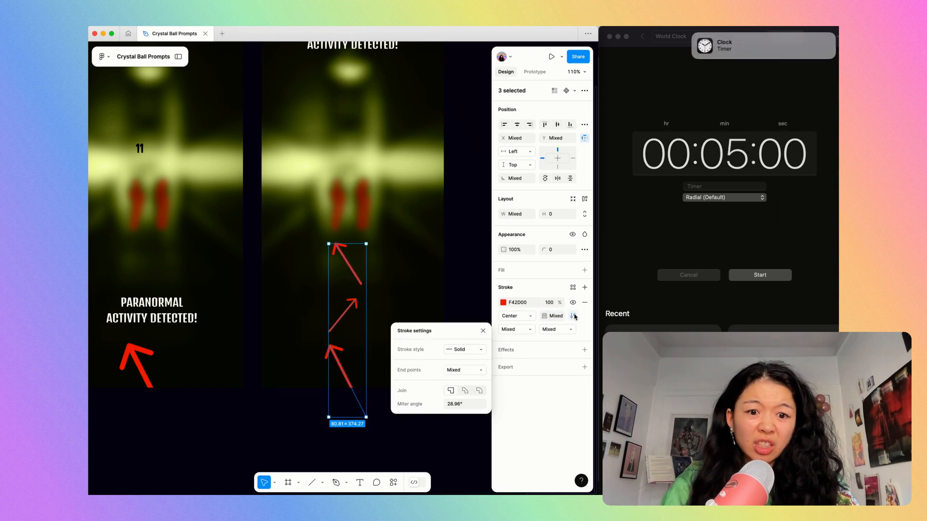
pyautogui.click(461, 349)
pyautogui.click(461, 360)
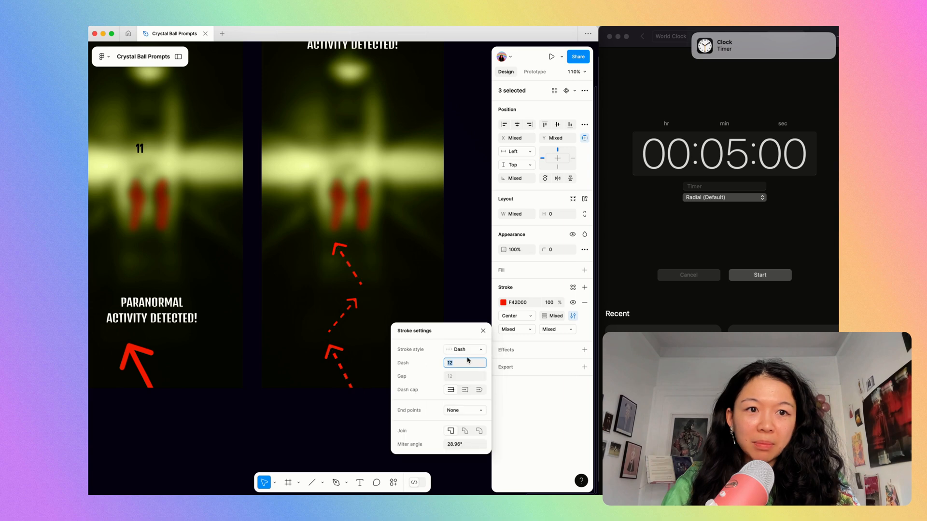
pyautogui.click(399, 167)
# Review the whole row of phone screen iterations, from the grey start to the dashed-arrow version.
pyautogui.scroll(-4, 399, 167)
pyautogui.click(362, 382)
pyautogui.scroll(-5, 362, 381)
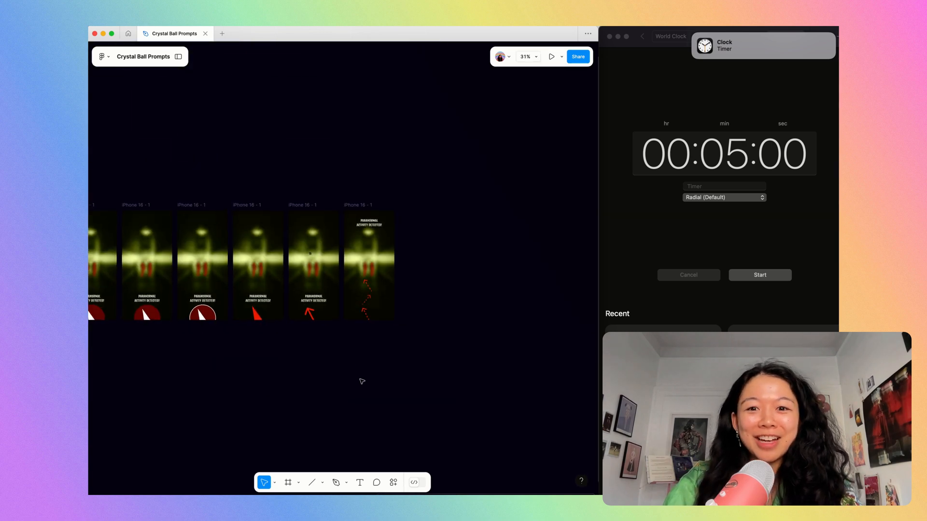
pyautogui.scroll(3, 362, 384)
pyautogui.scroll(2, 362, 383)
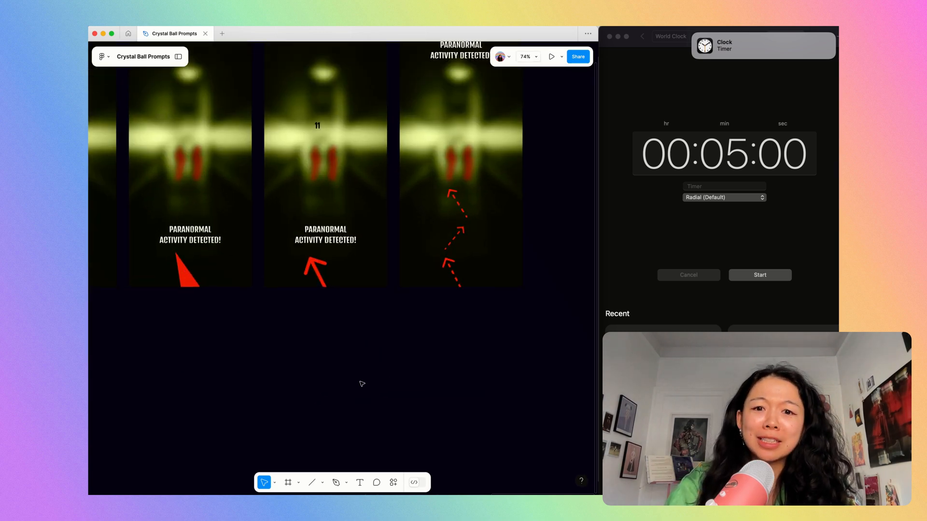
pyautogui.scroll(-4, 362, 384)
pyautogui.scroll(-2, 362, 384)
pyautogui.hscroll(-3, 362, 383)
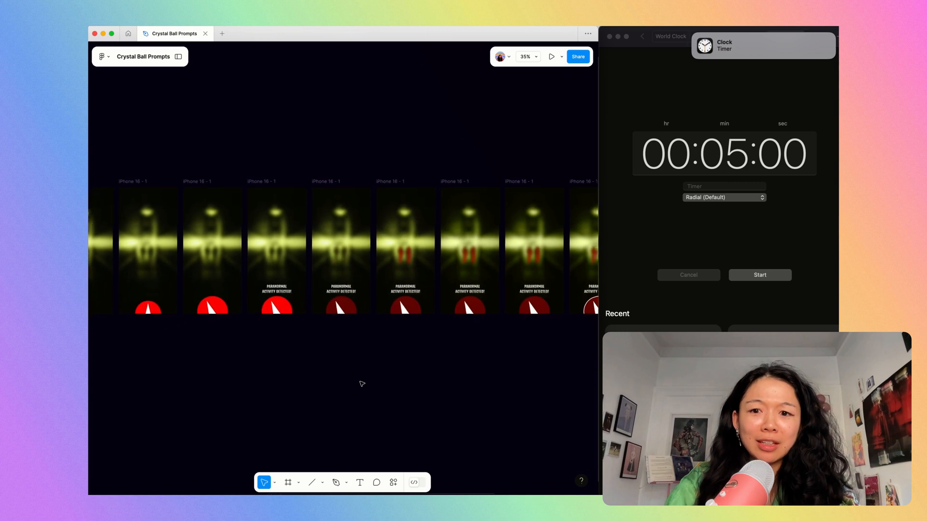
pyautogui.hscroll(-3, 362, 384)
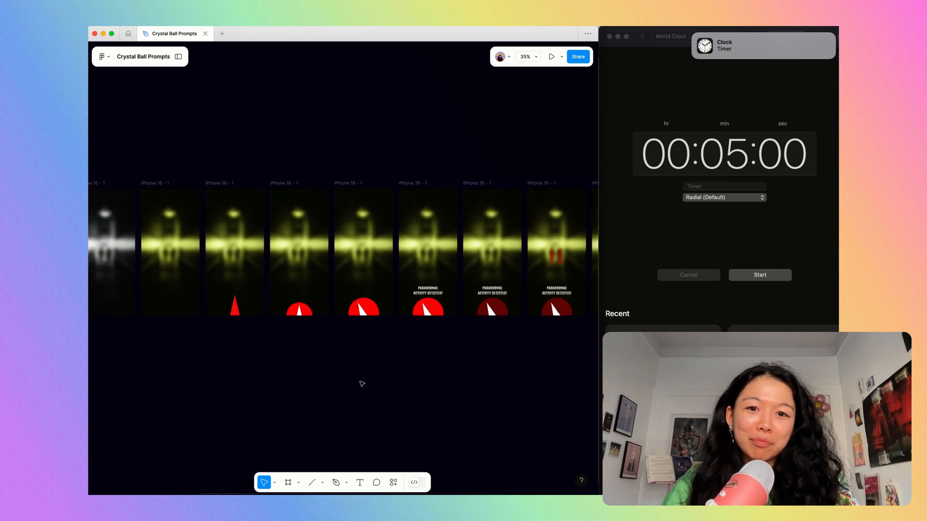
pyautogui.scroll(2, 362, 384)
pyautogui.scroll(-4, 362, 384)
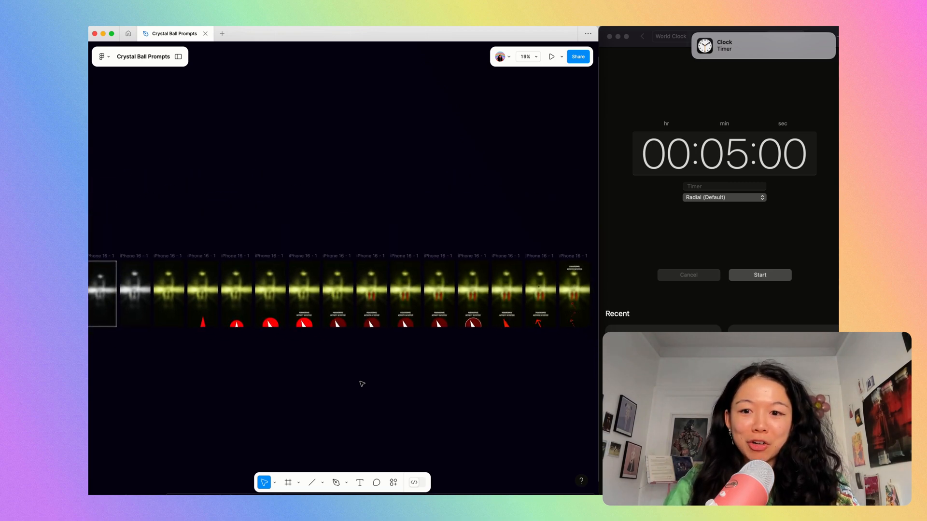
pyautogui.scroll(-3, 362, 384)
pyautogui.scroll(-1, 362, 384)
pyautogui.hscroll(-1, 362, 384)
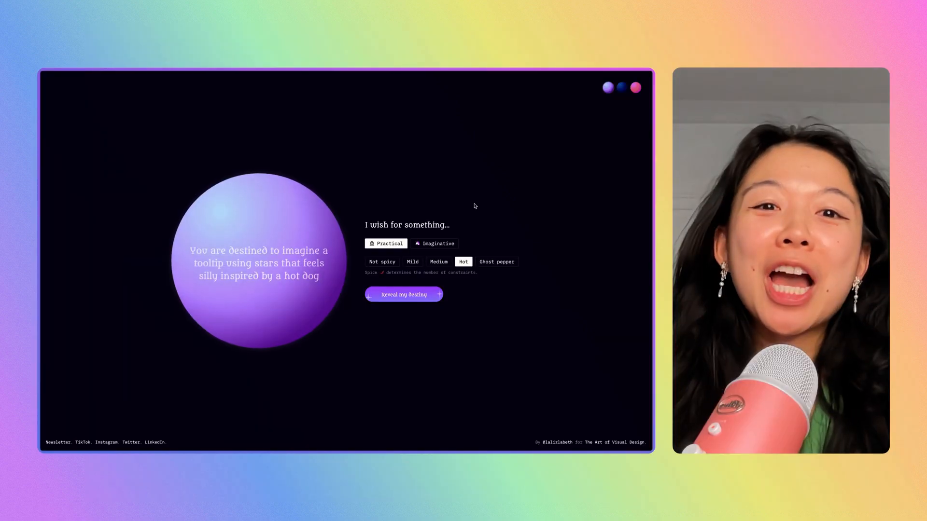
# Switch to the crystal ball prompt page and reveal a new Practical prompt at Ghost pepper spice.
pyautogui.click(492, 262)
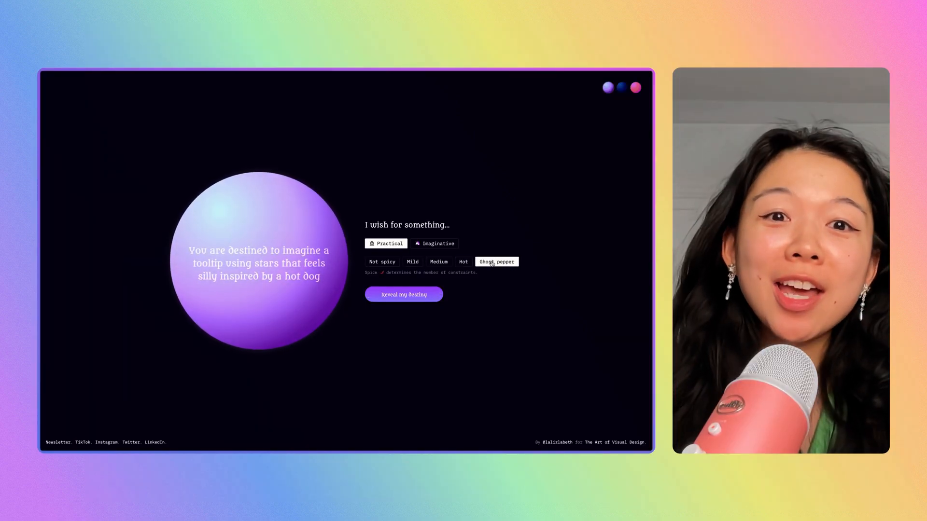
pyautogui.click(423, 296)
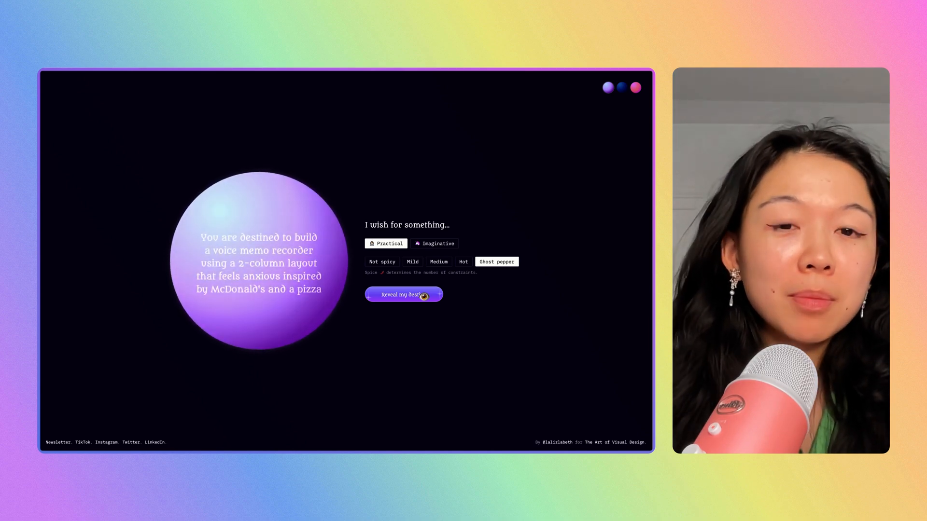
# Set the crystal ball wish to Imaginative with Mild spice for another prompt.
pyautogui.click(419, 262)
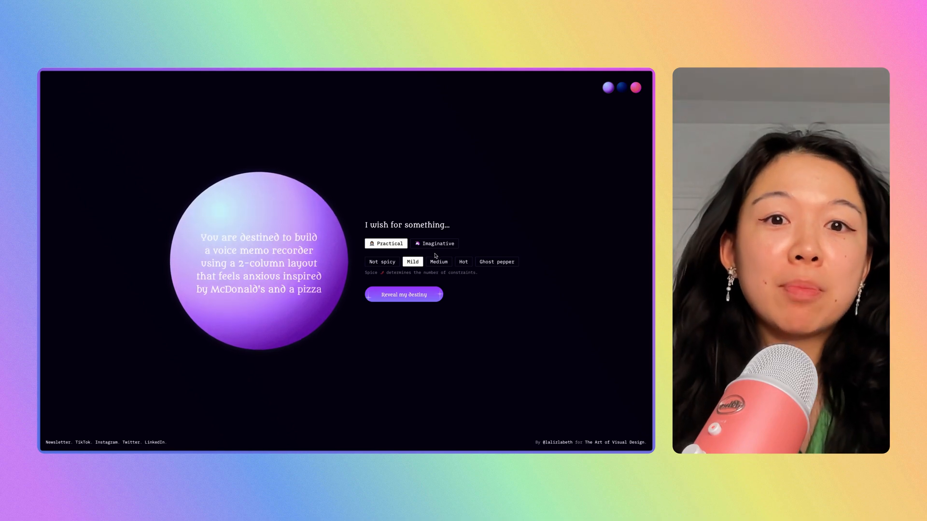
pyautogui.click(434, 245)
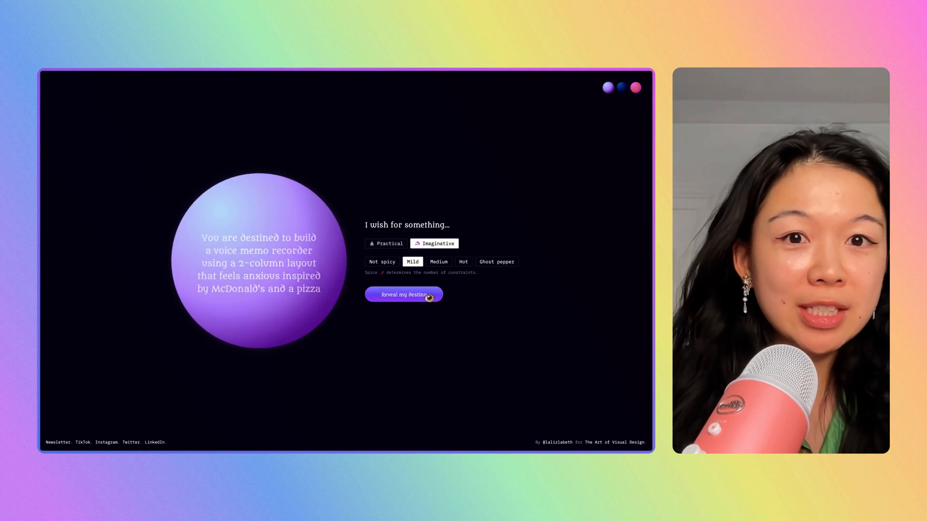